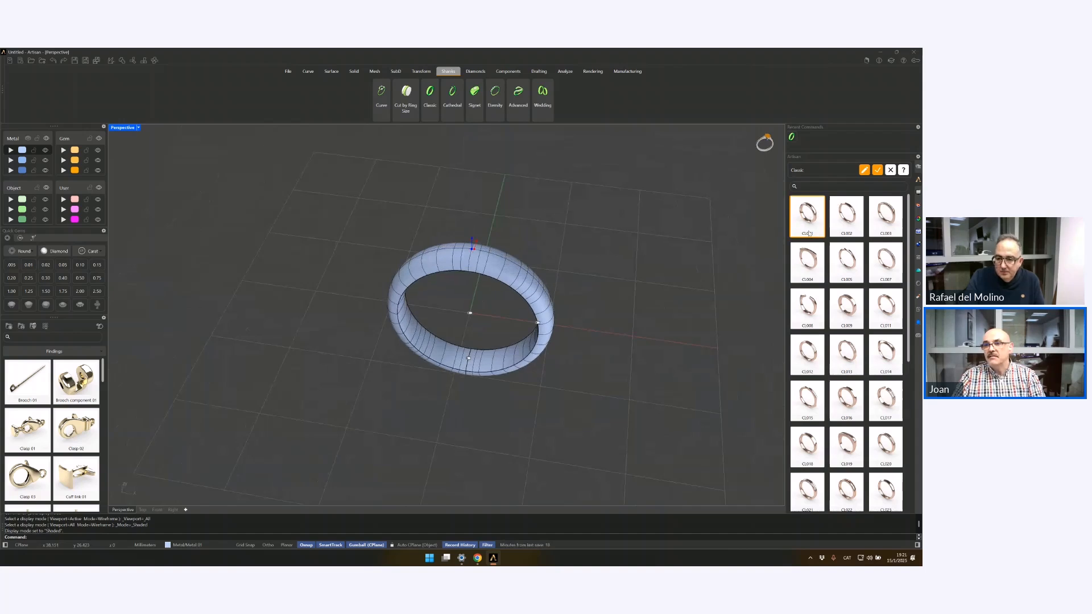
Step: Enable the separate bottom section of the classic shank and set its width to 3 mm and height to 1.7 mm
click(864, 170)
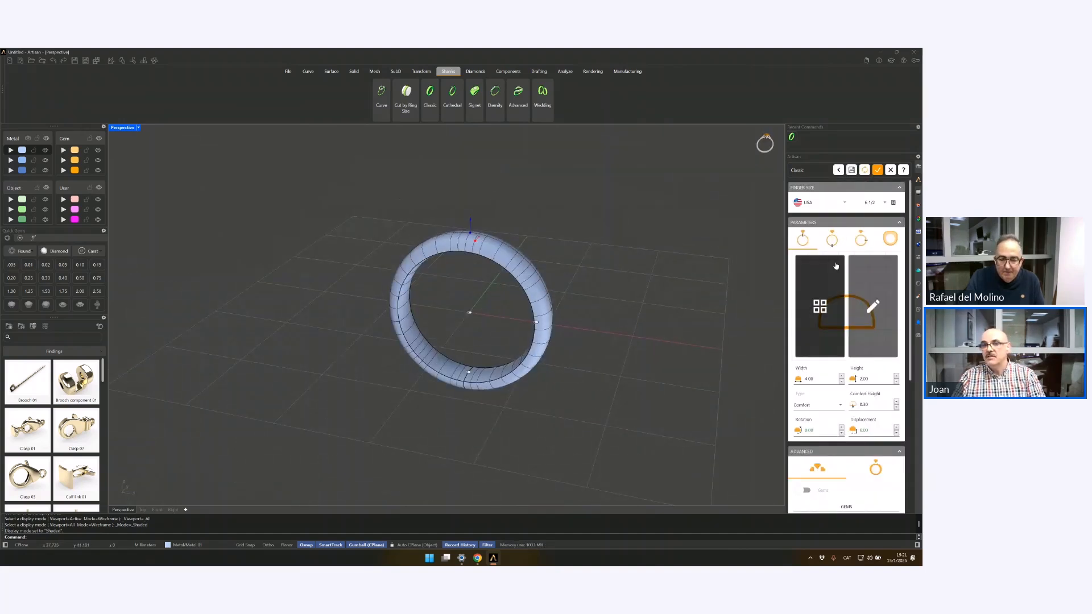
click(830, 242)
click(801, 258)
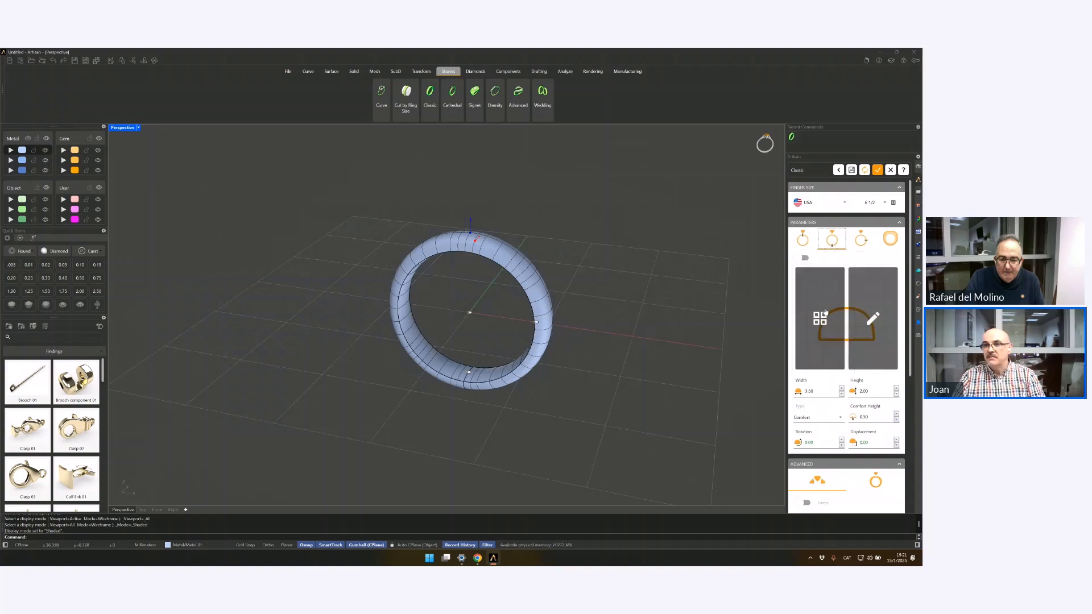
mouse_move(807, 338)
drag(818, 390, 796, 393)
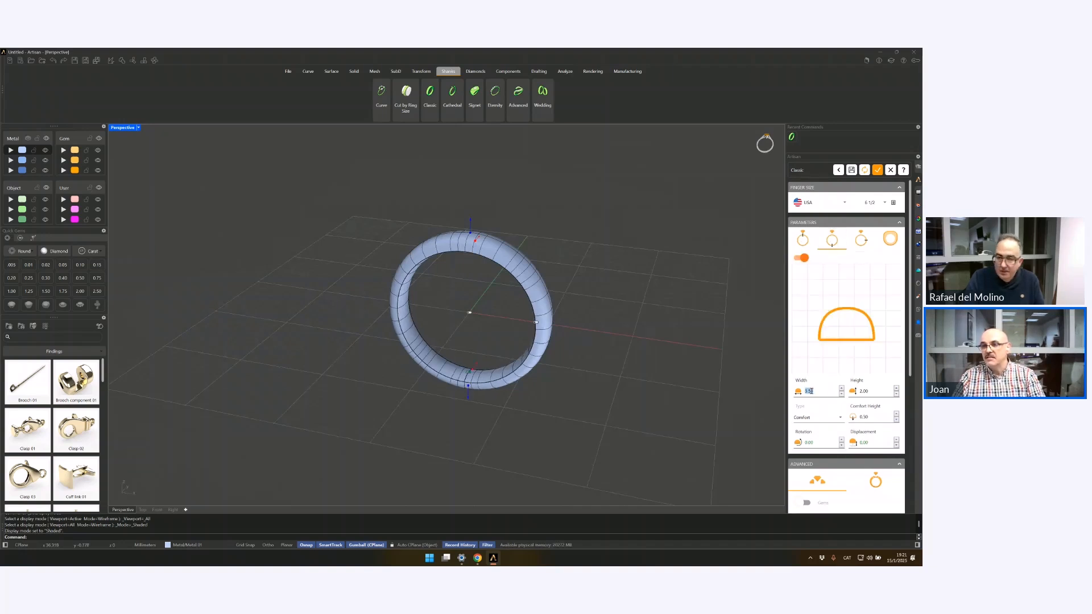
text(3)
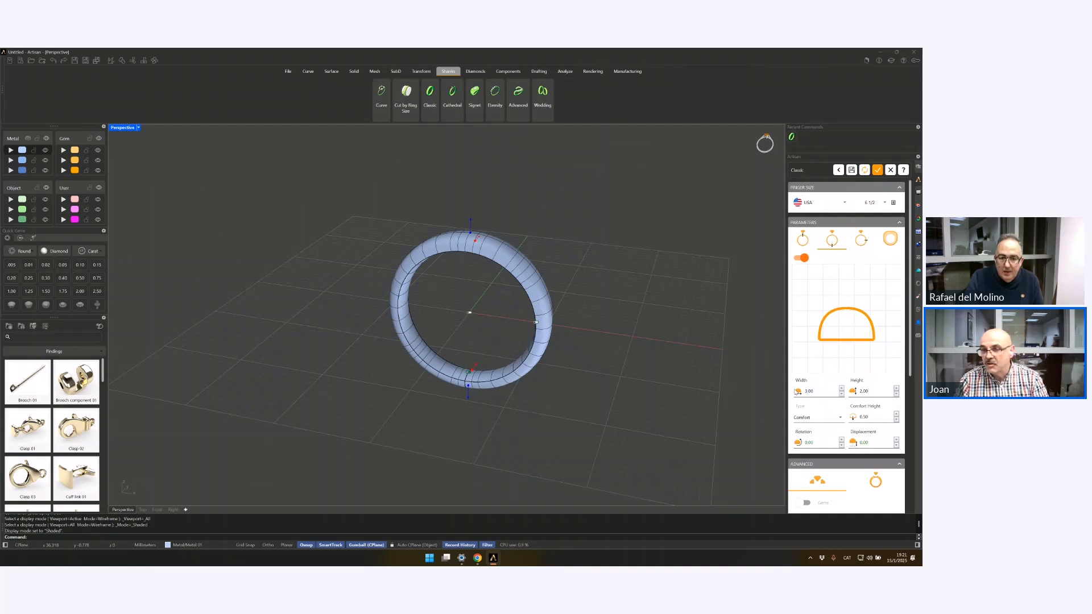
text(1.7)
key(Tab)
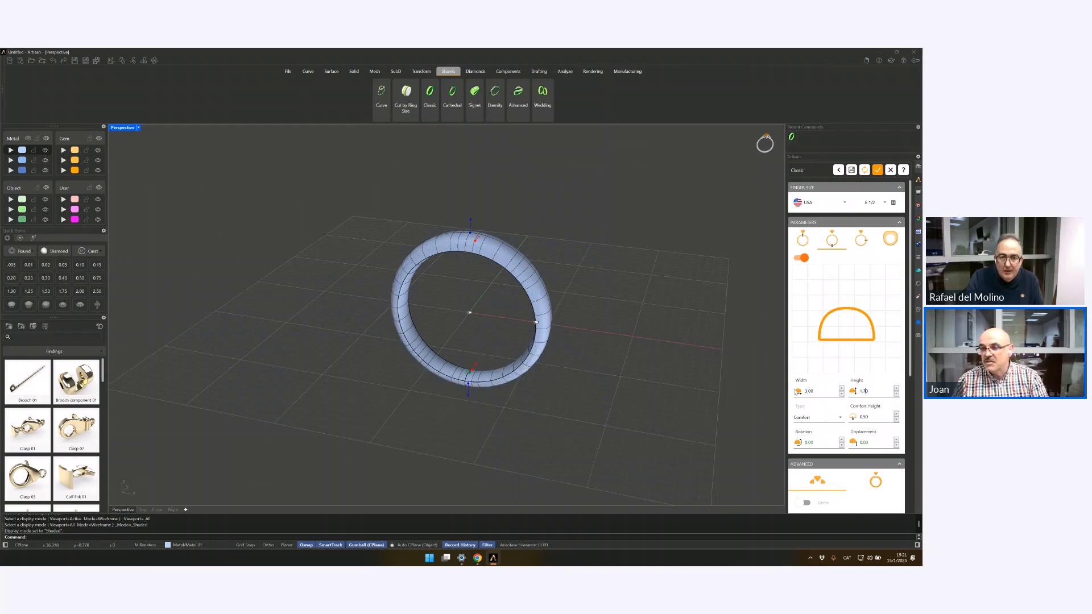
Step: Edit the shank's top profile curve, lowering its centre point and side corner point to about half the height to flatten it
click(802, 240)
right_drag(658, 309, 615, 337)
scroll(356, 264, up, 3)
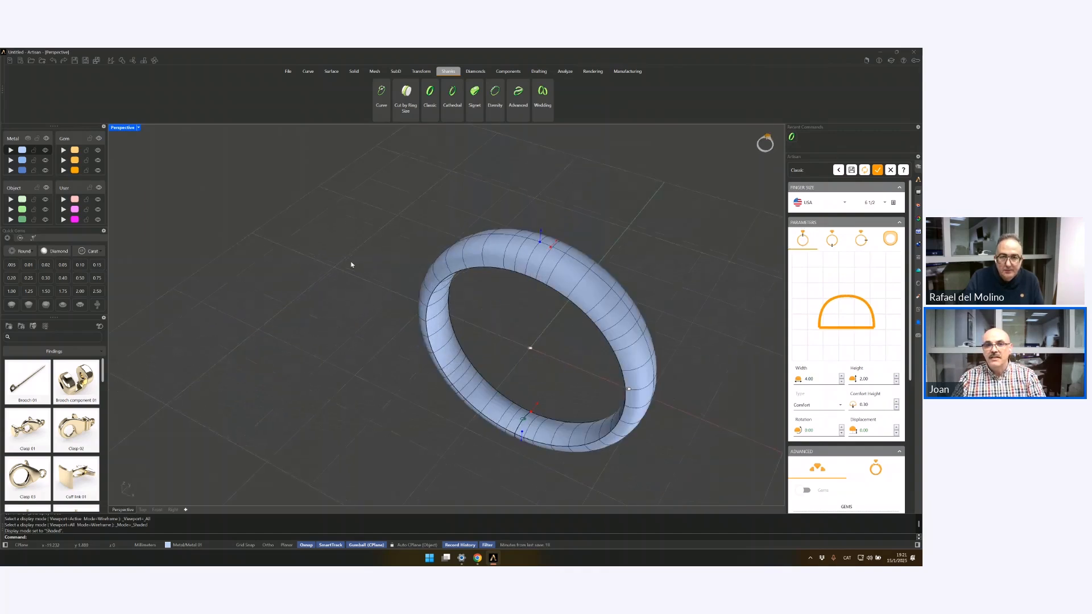
click(873, 309)
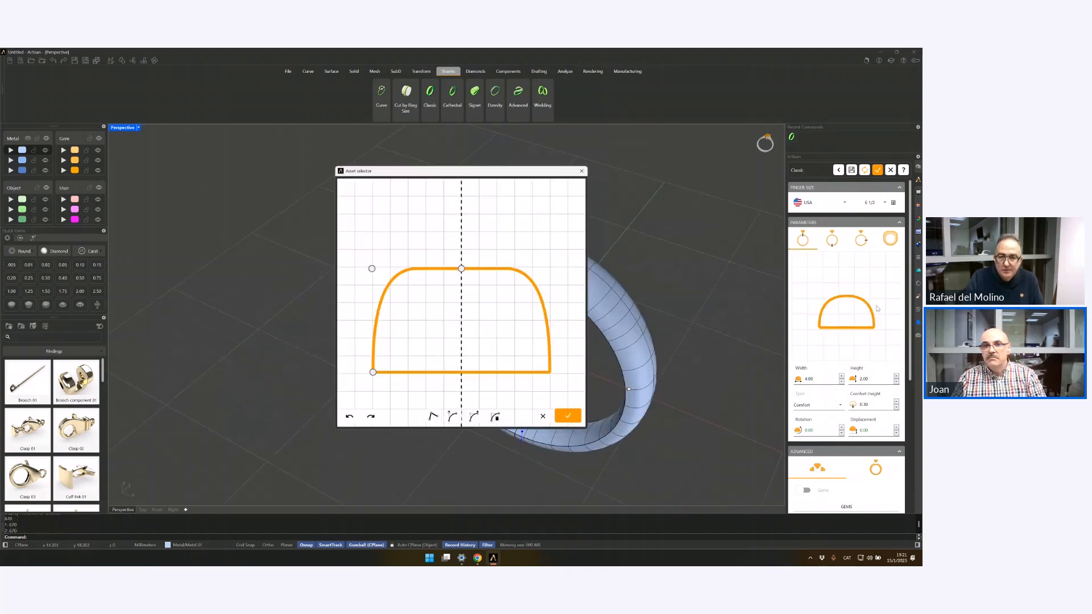
drag(514, 170, 322, 178)
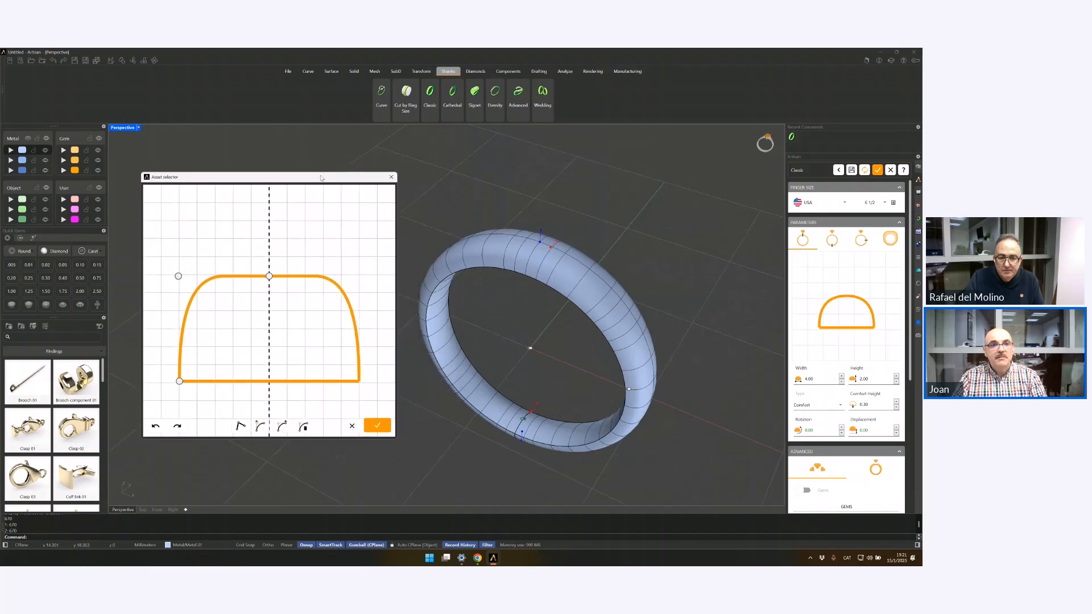
drag(271, 277, 269, 328)
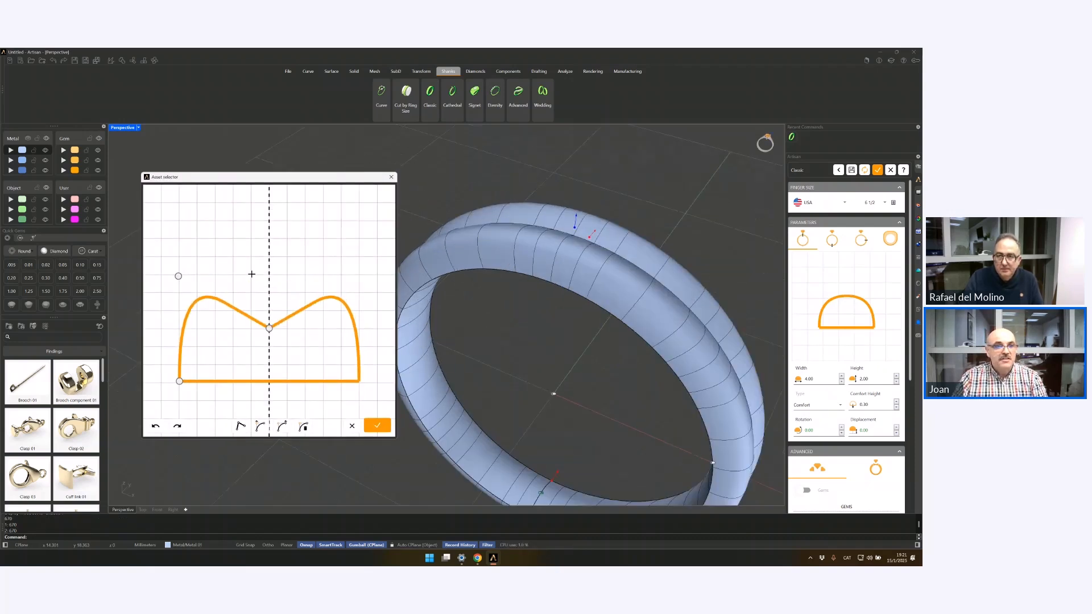
drag(177, 276, 178, 328)
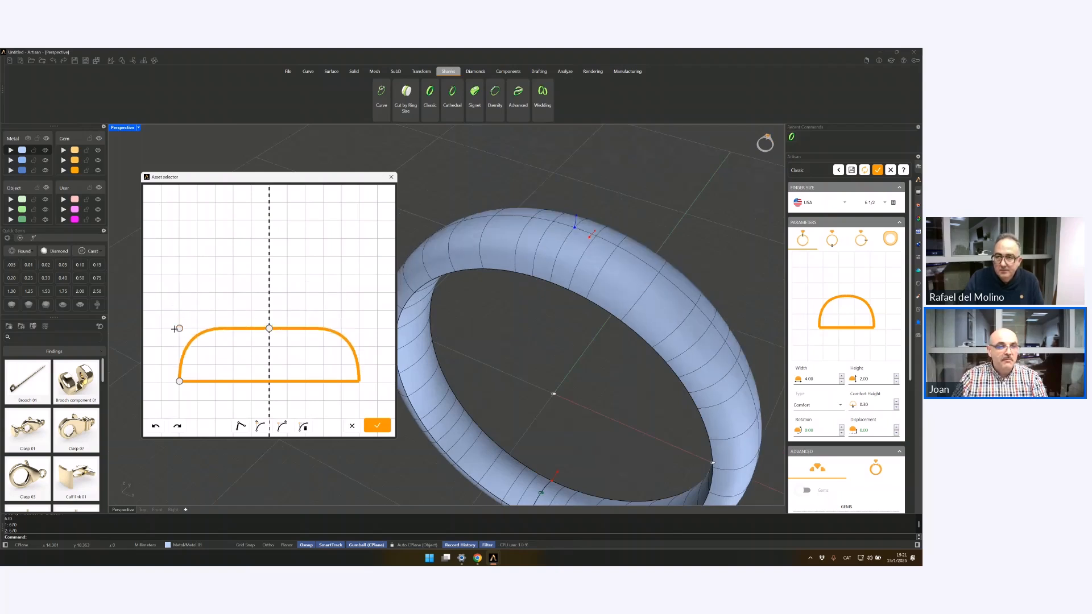
Step: Square the flattened profile's shoulders by shifting the corner point inward and placing an added control point just below it on the outer side
right_click(179, 328)
click(199, 341)
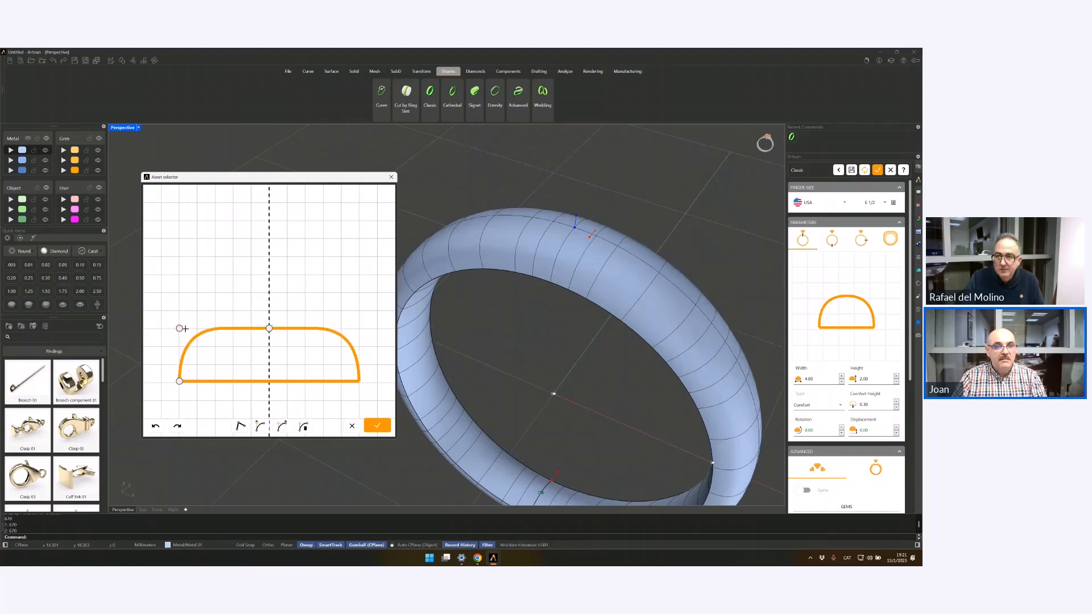
drag(180, 328, 192, 330)
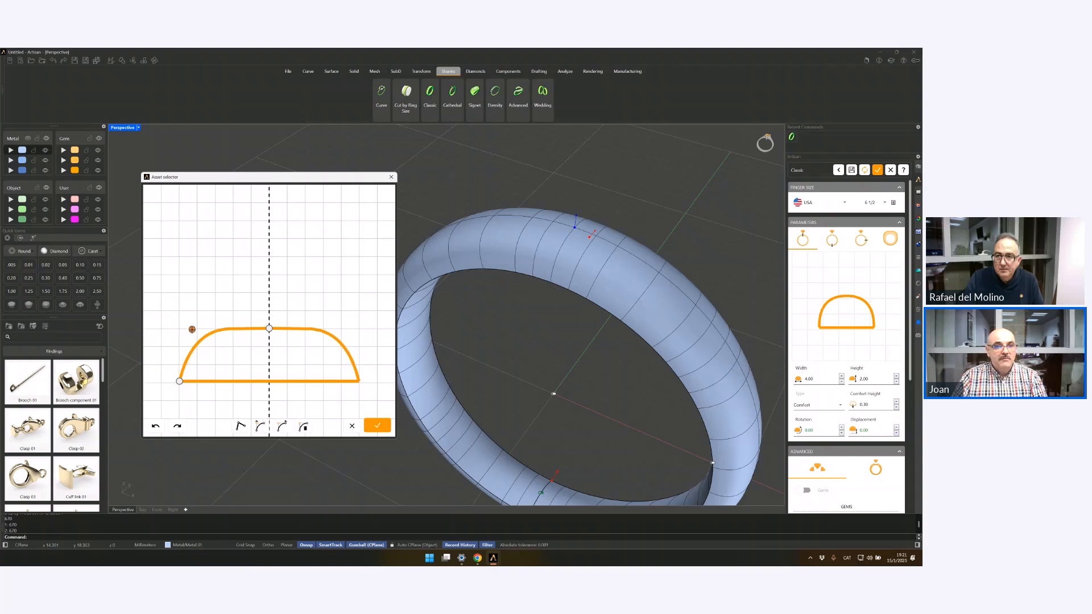
right_click(191, 330)
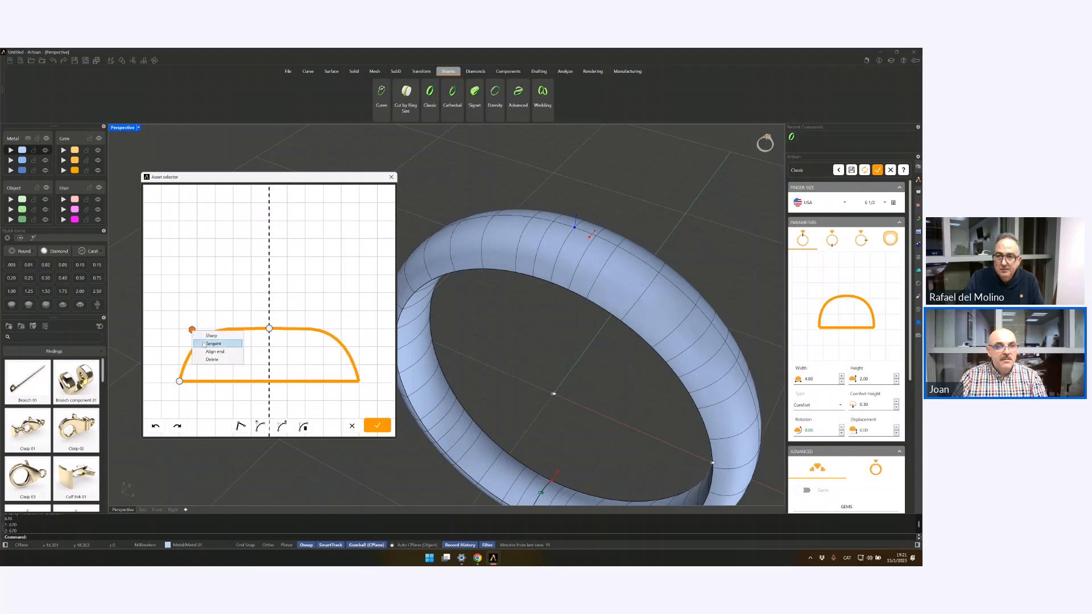
click(205, 345)
click(192, 350)
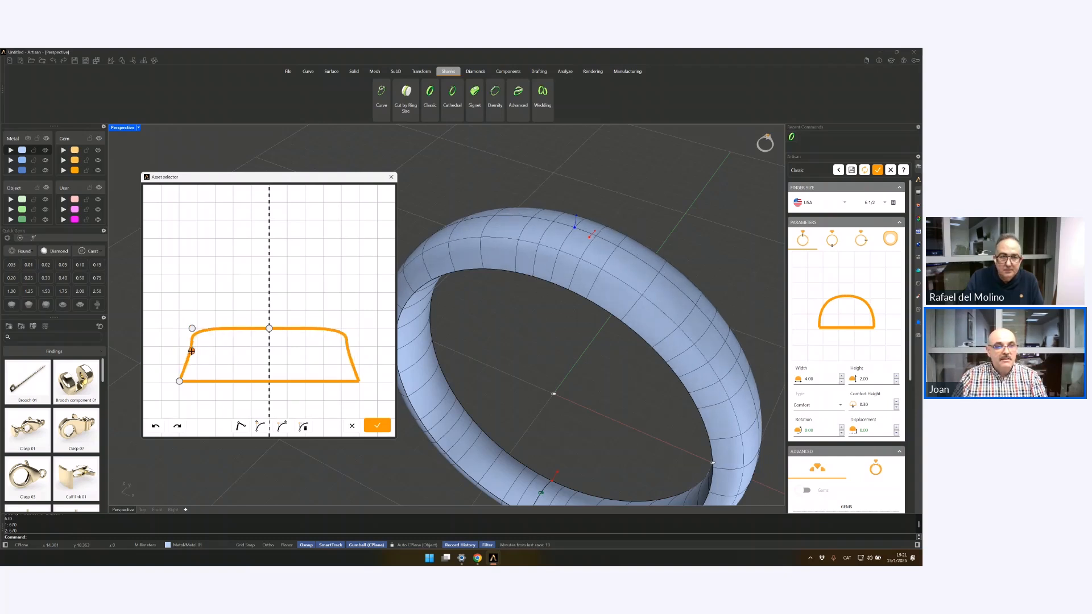
drag(191, 352, 178, 341)
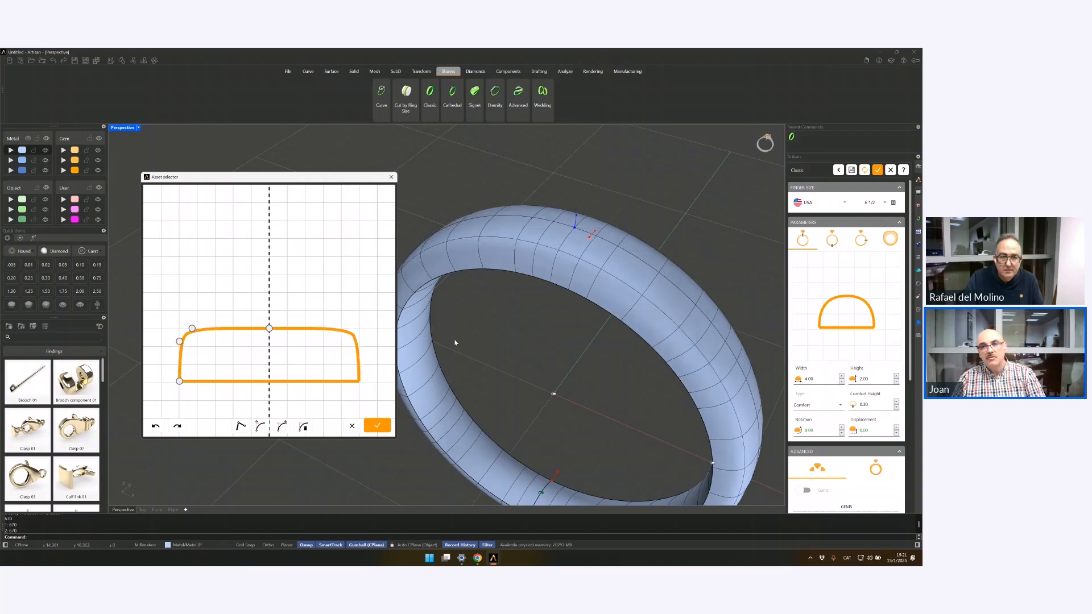
Step: Set the shank's top section to a width of 11.50 mm and a height of 3.40 mm
click(820, 379)
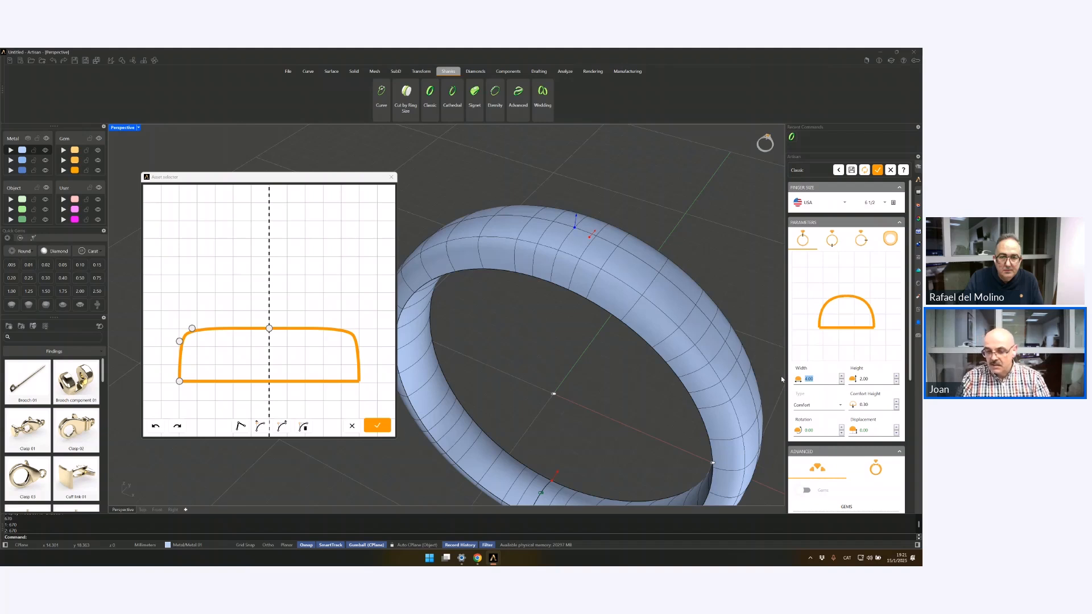
text(11.50)
key(Tab)
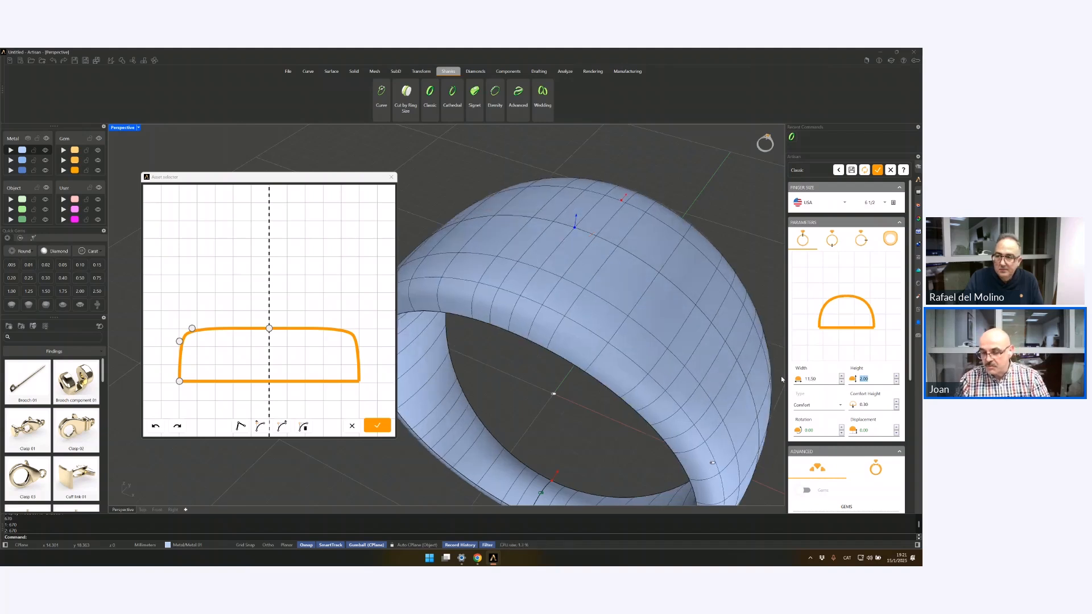
text(3.40)
key(Tab)
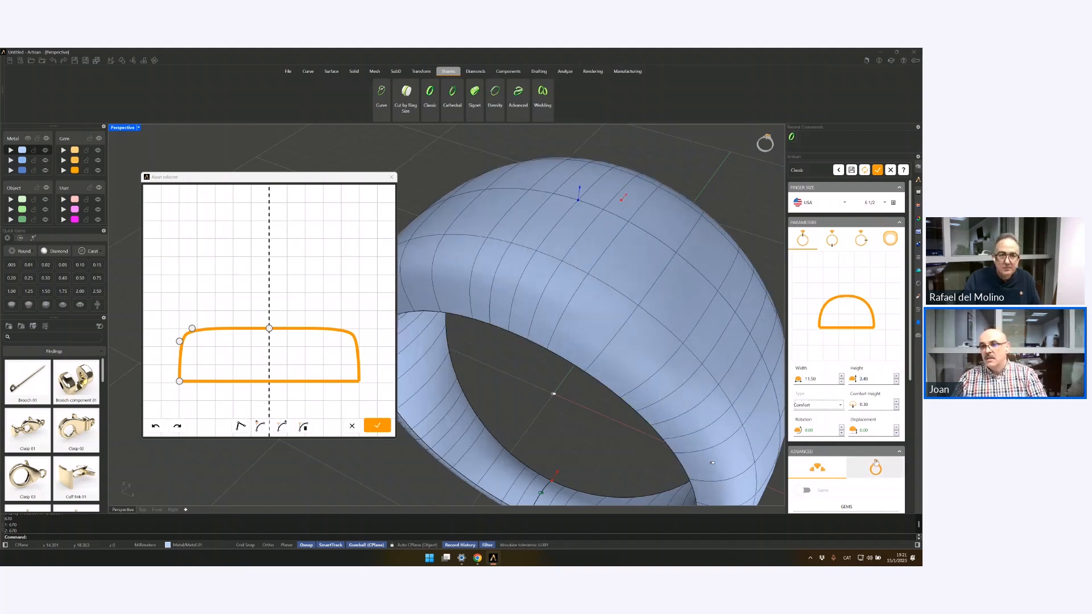
Step: Change the top section's type to Thickness with a value of 1.20 mm, and accept the shank and its edited profile
click(819, 405)
click(810, 430)
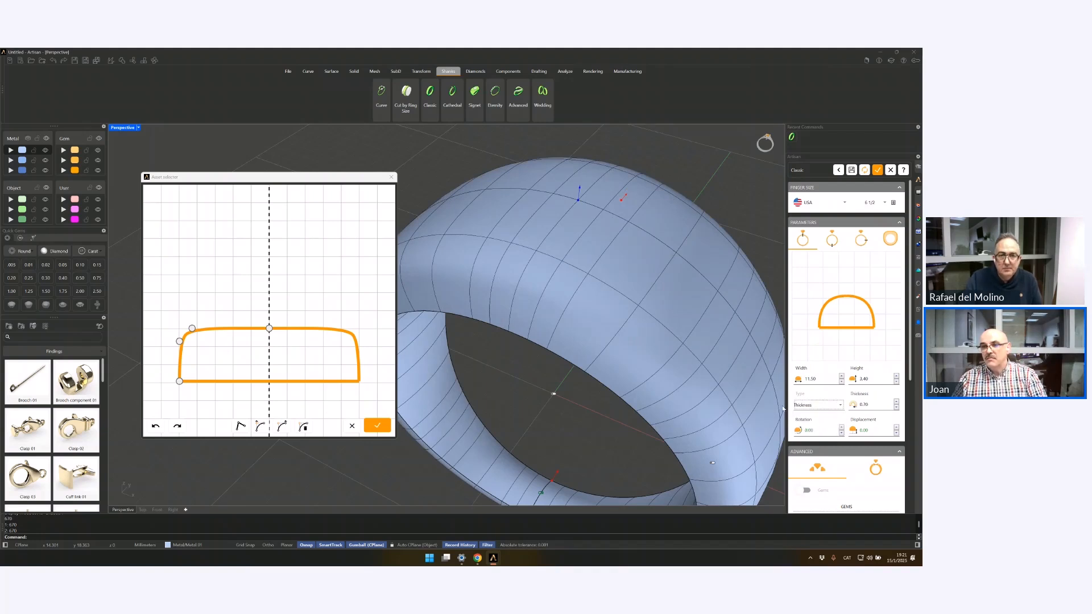
click(872, 404)
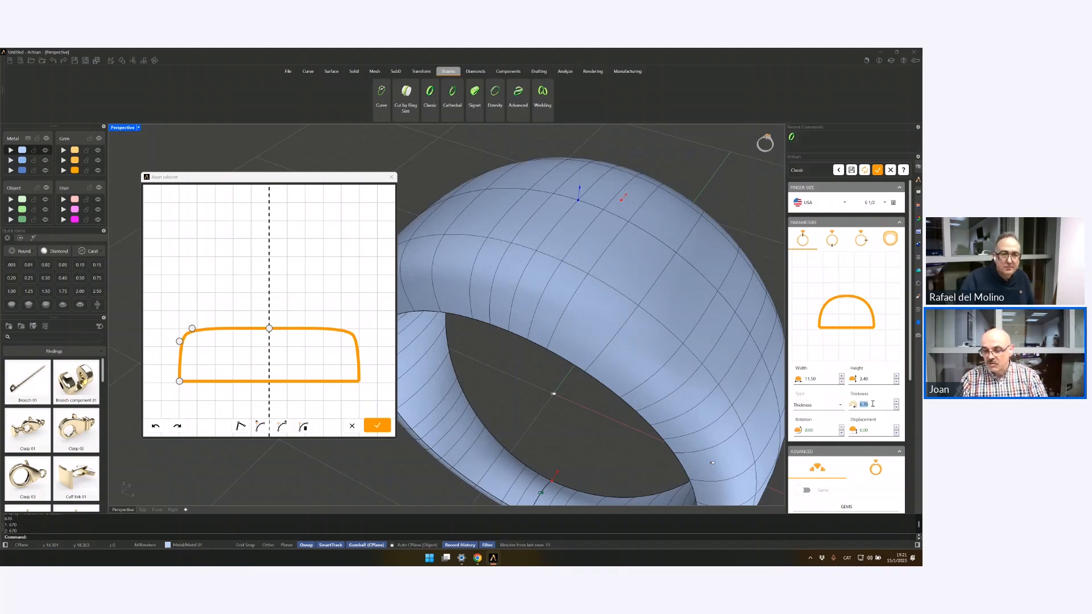
text(1.20)
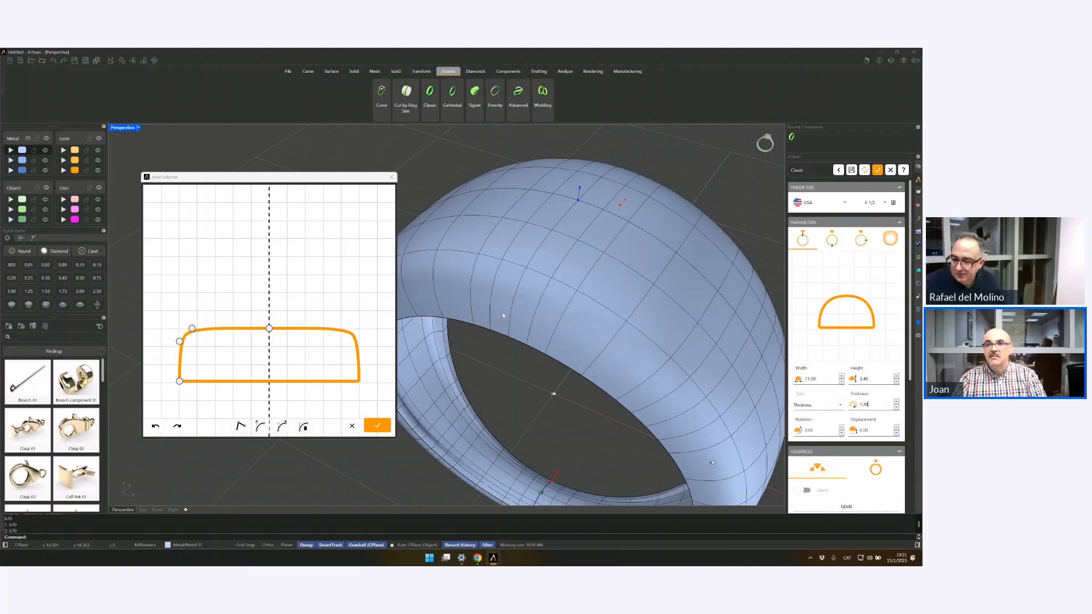
click(878, 171)
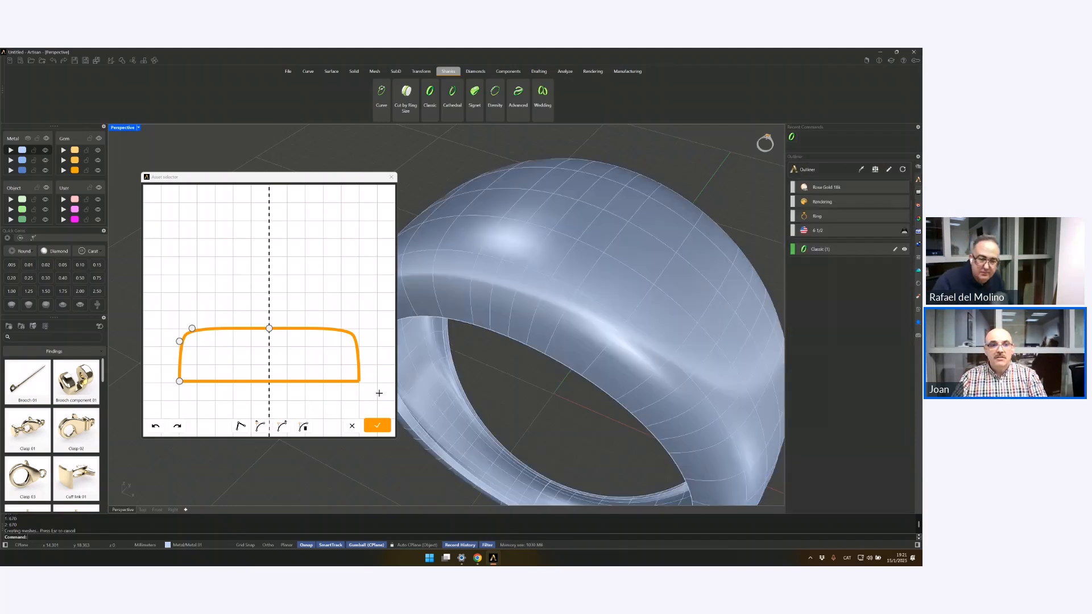
click(377, 426)
right_drag(483, 396, 446, 366)
right_drag(429, 166, 430, 162)
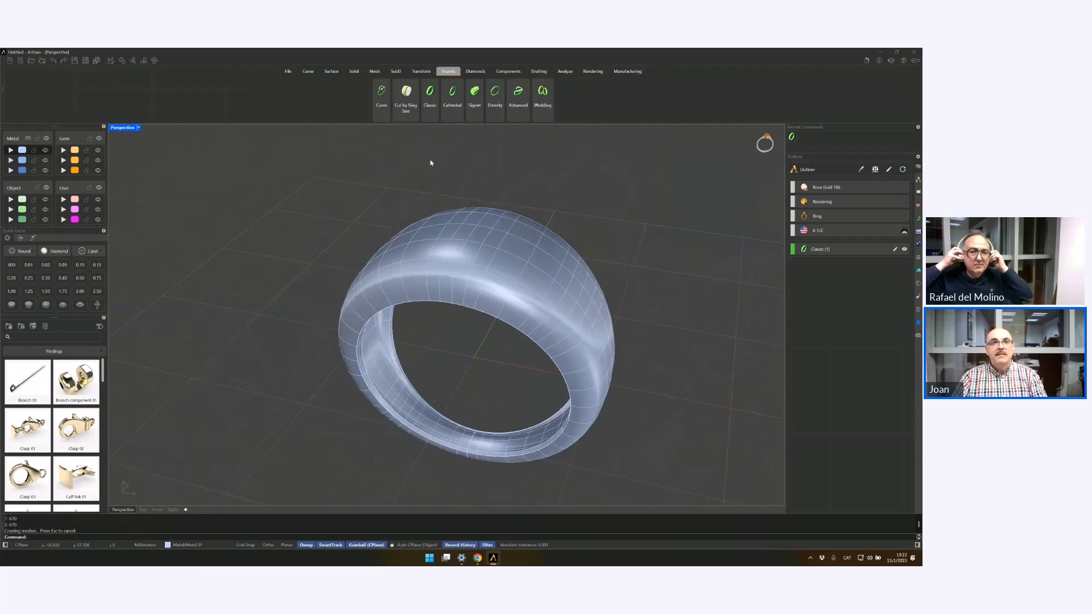
Step: Make the User 03 layer current and draw a circle 8 mm in diameter centred on the origin
click(309, 71)
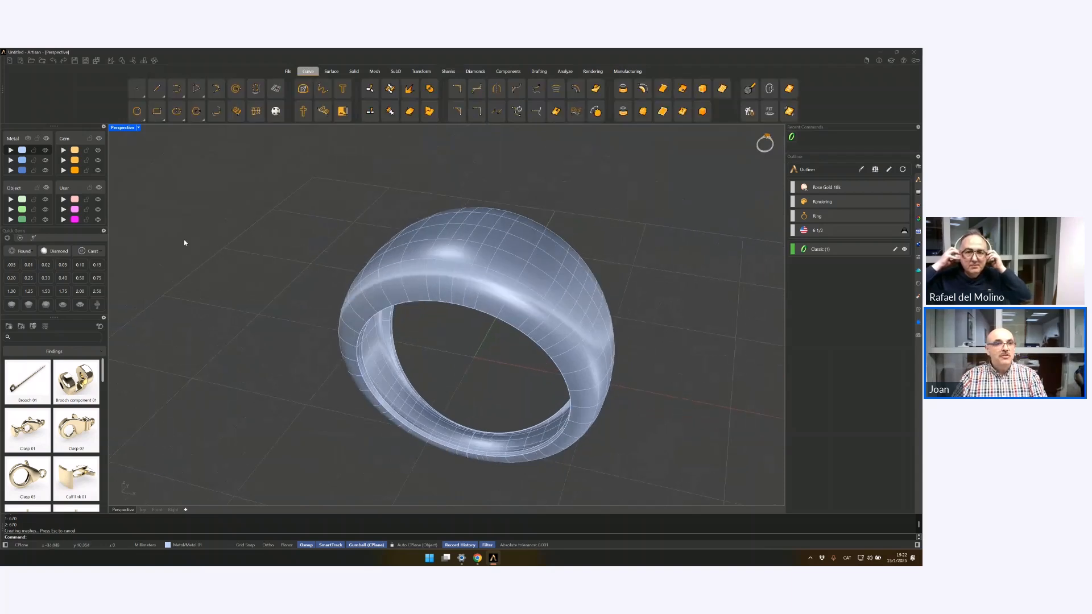
click(74, 219)
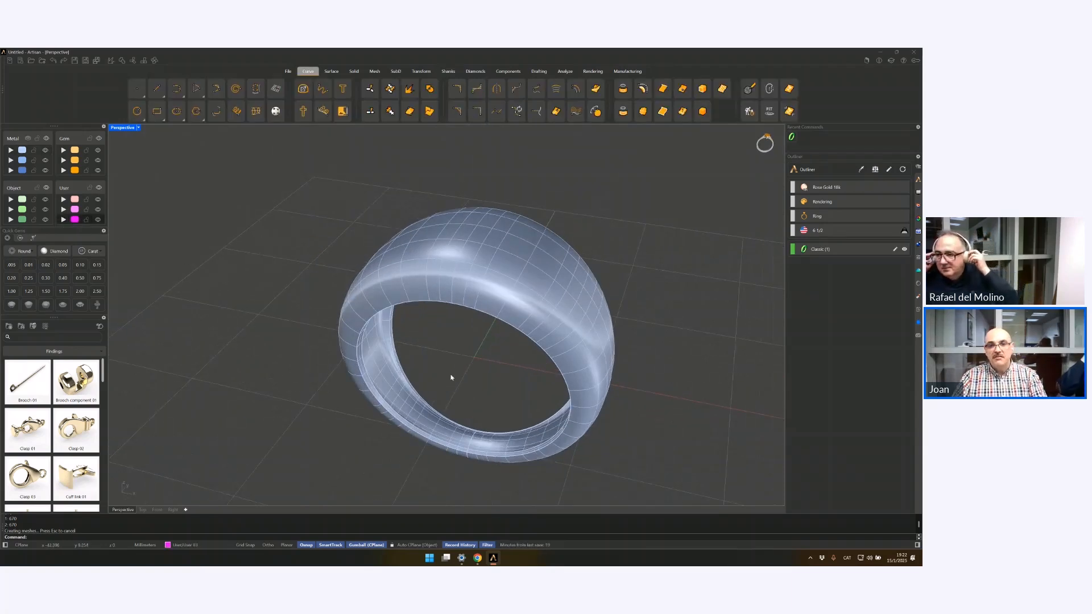
right_drag(450, 377, 482, 372)
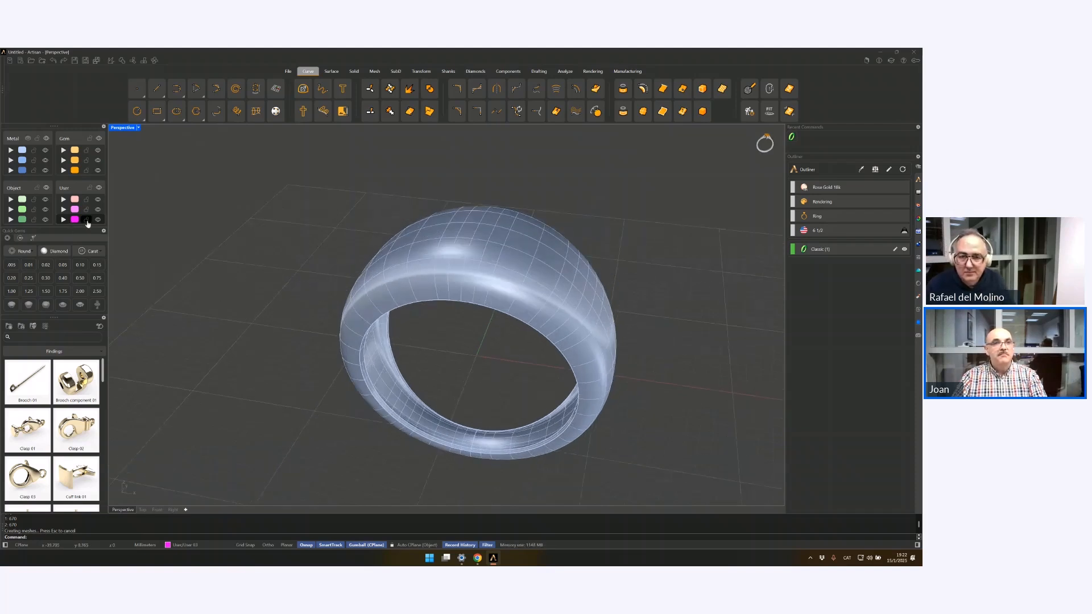
click(136, 113)
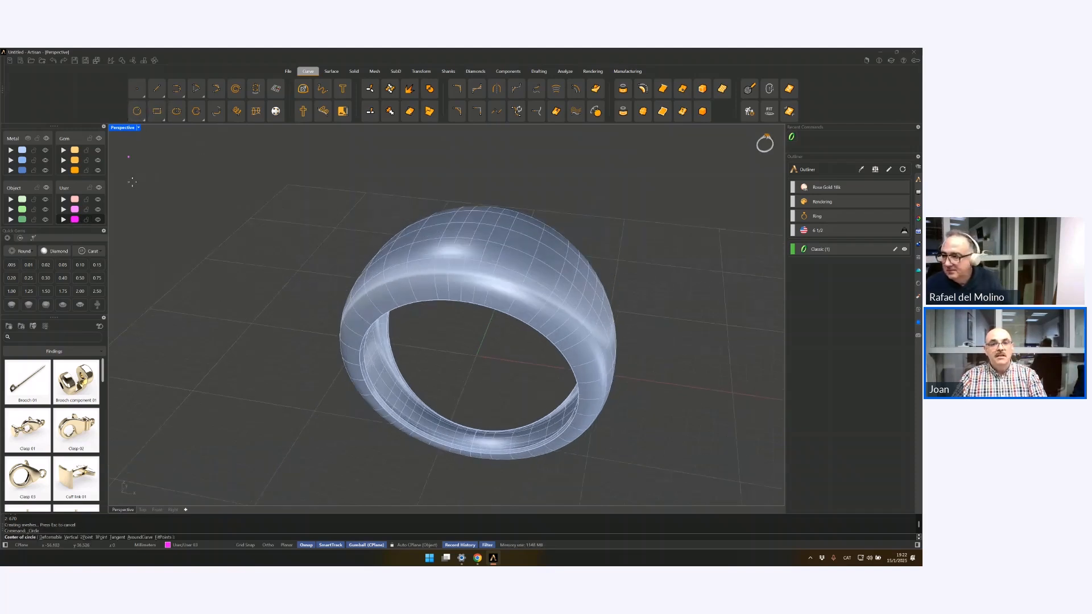
text(0)
key(Return)
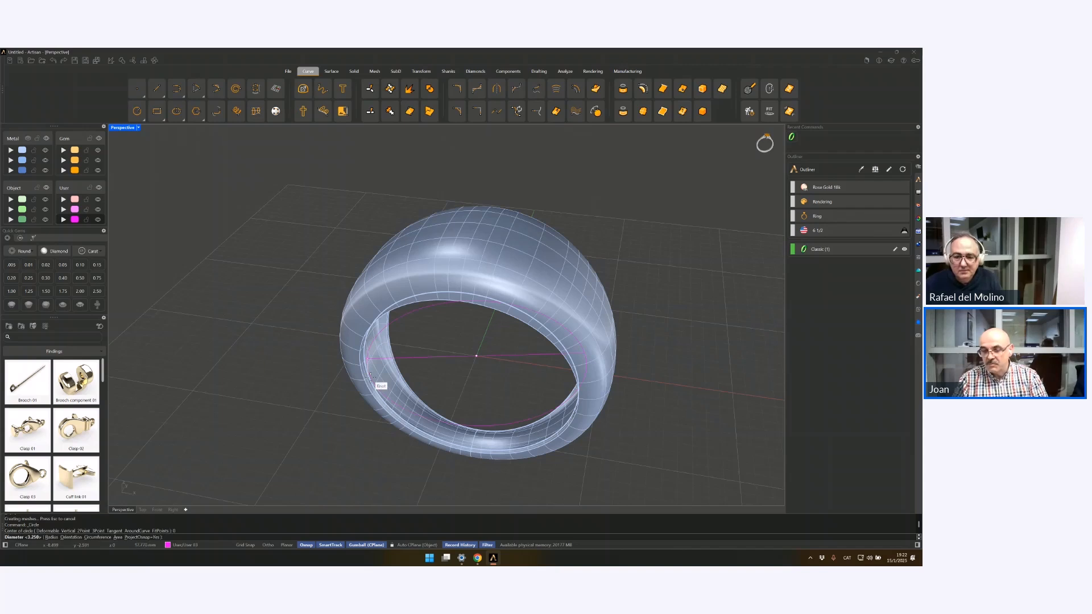
key(Return)
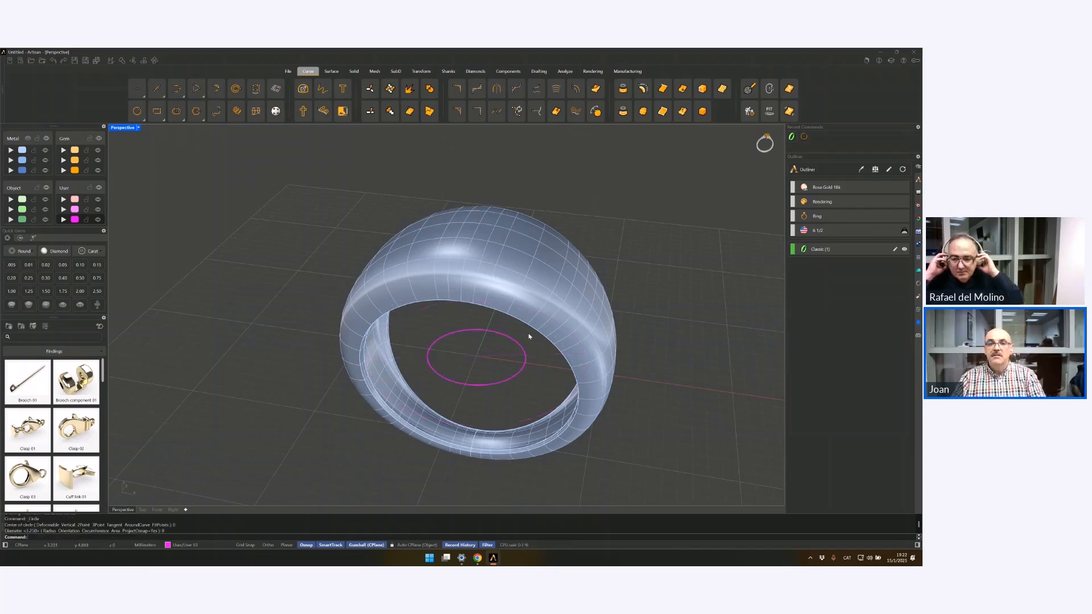
Step: Draw a second, concentric circle 4 mm in diameter centred on the origin
key(Return)
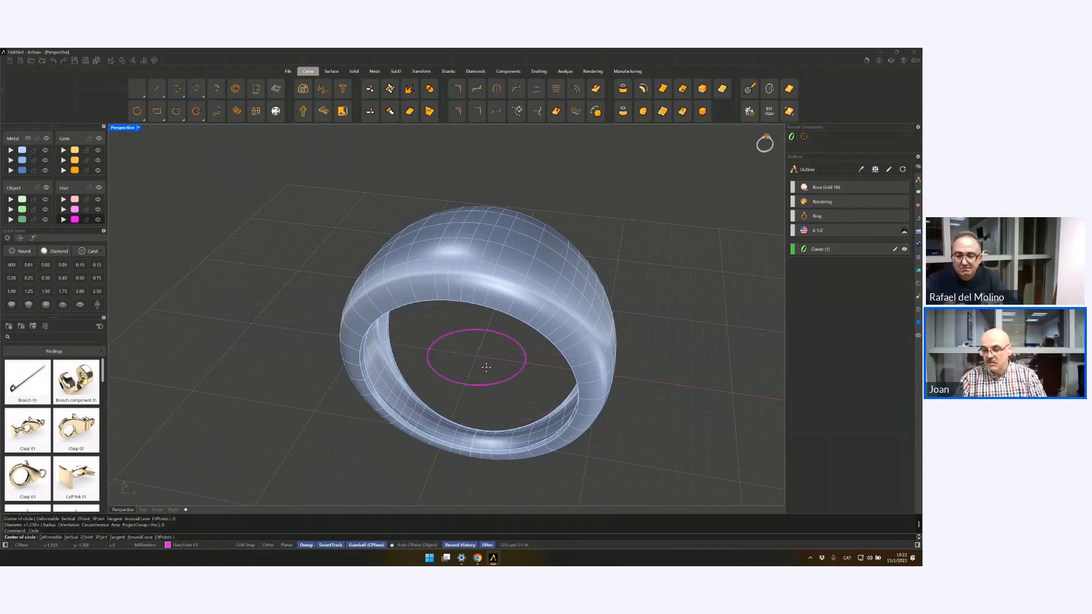
text(0)
key(Return)
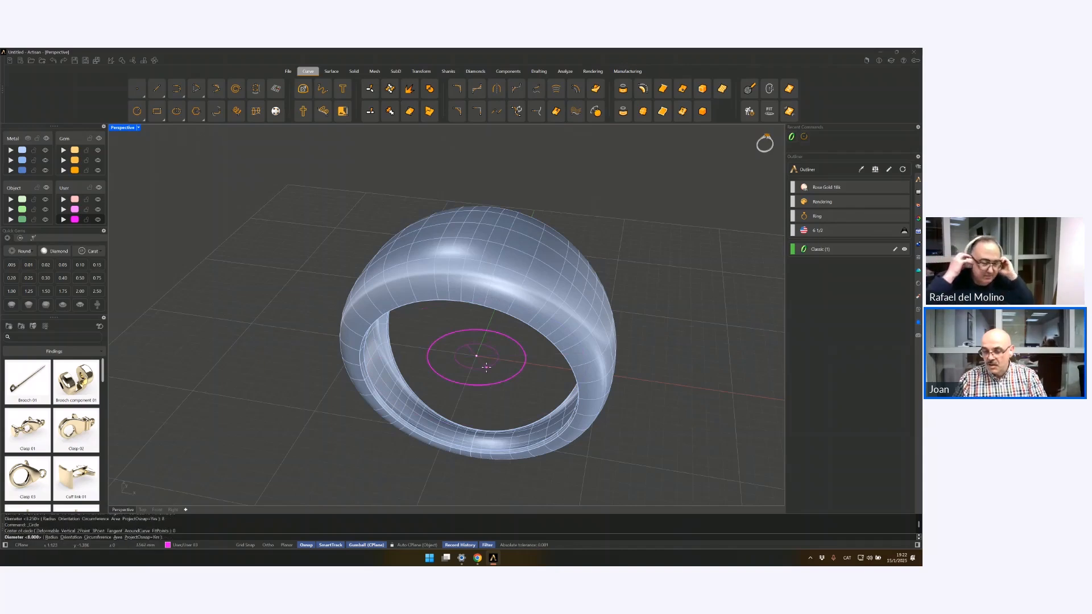
key(Return)
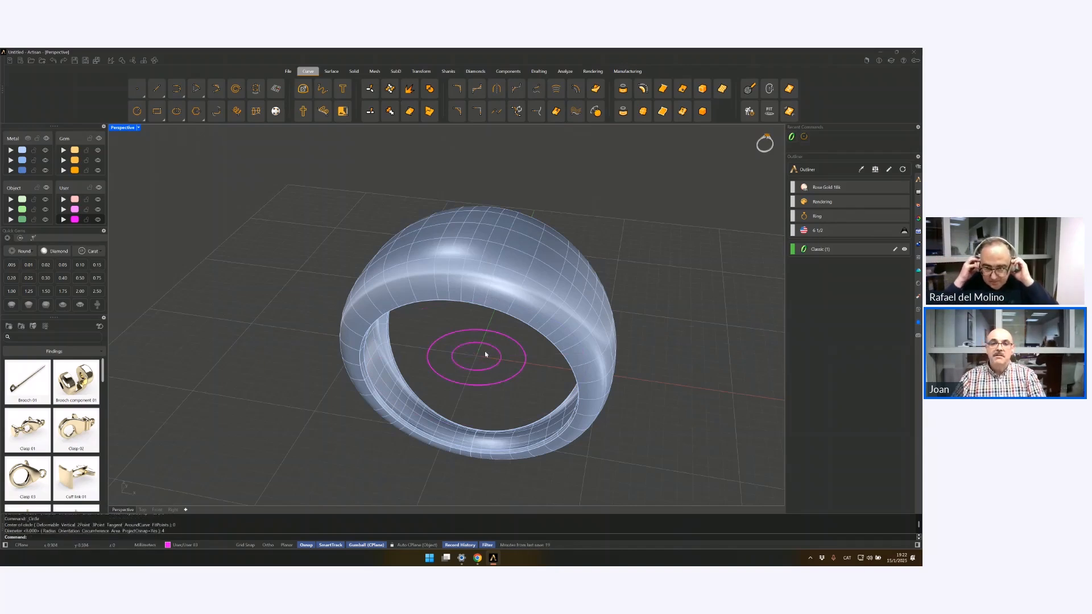
click(390, 312)
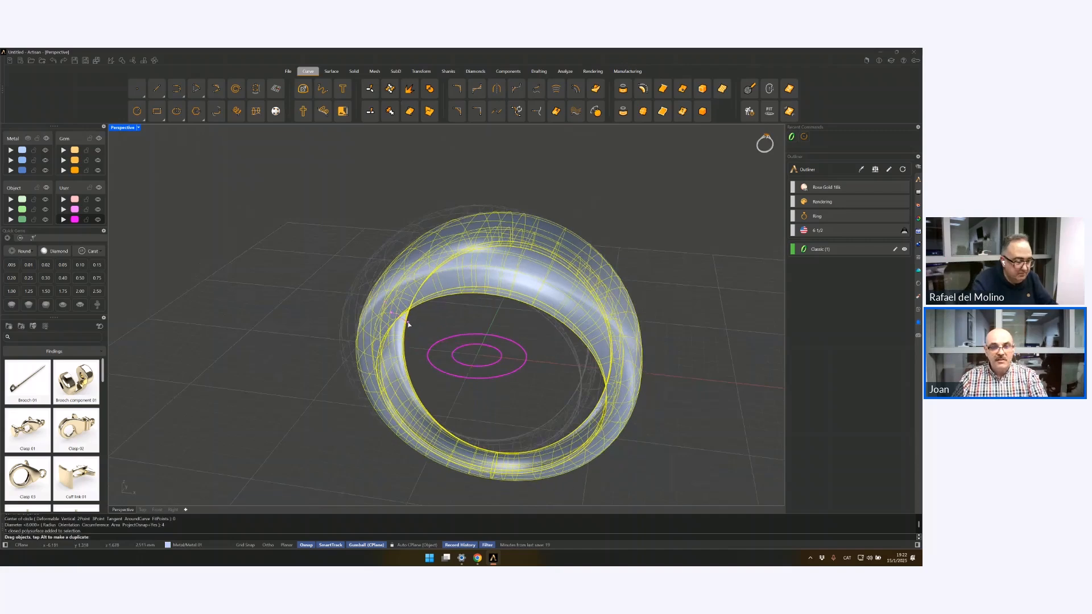
click(425, 320)
right_drag(424, 316, 422, 325)
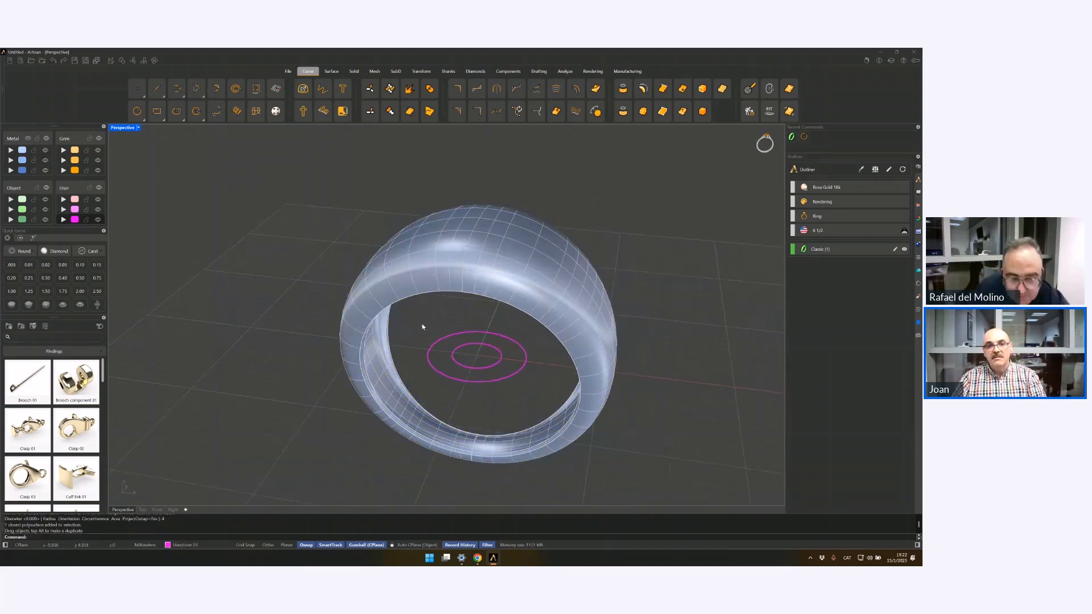
Step: Project the 8 mm and 4 mm concentric circles onto the ring
drag(412, 319, 541, 408)
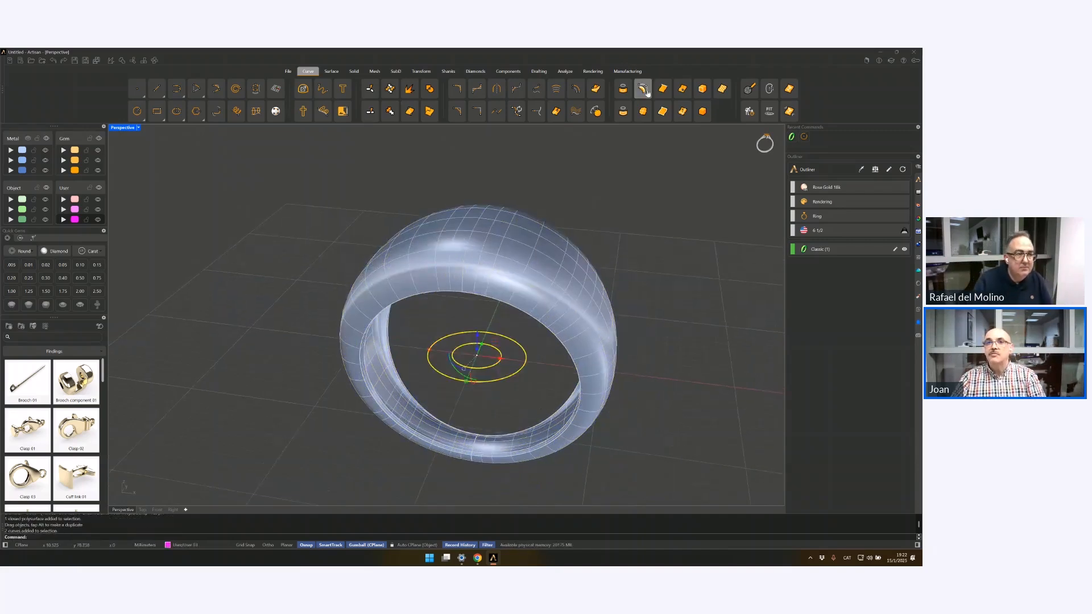
click(622, 89)
click(517, 210)
key(Return)
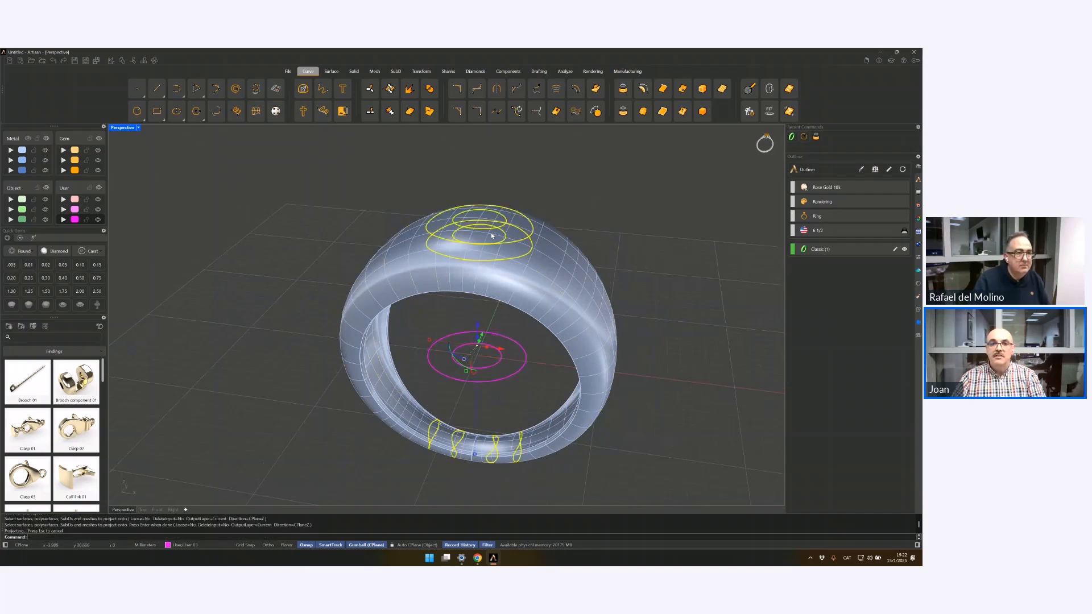
Step: Delete the projected curves except the large circle on the top's outer surface and the small circle on its inner surface
ctrl+click(447, 222)
ctrl+click(456, 256)
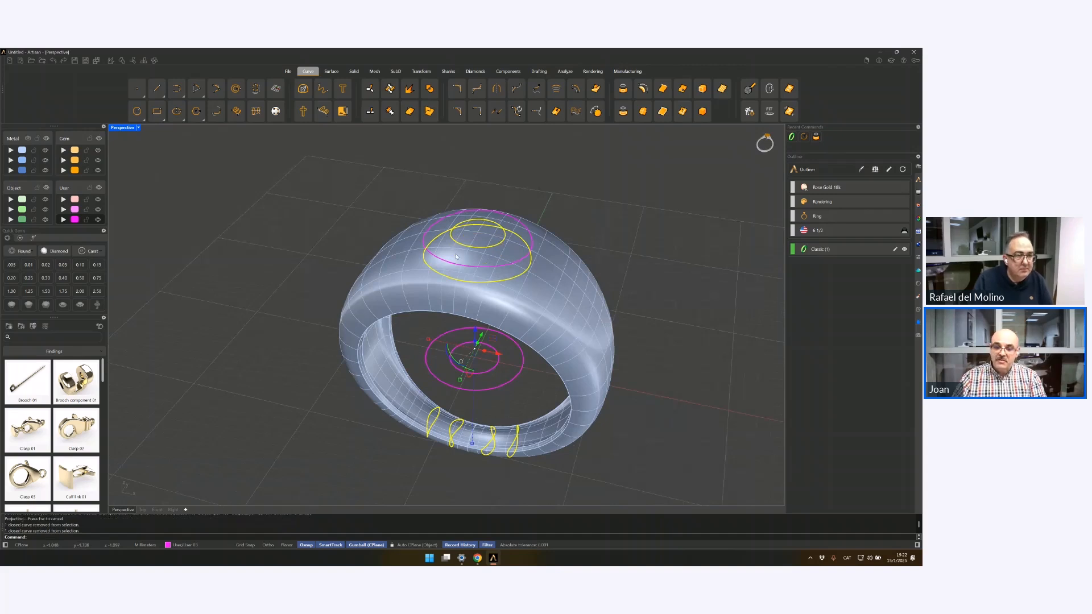
key(Delete)
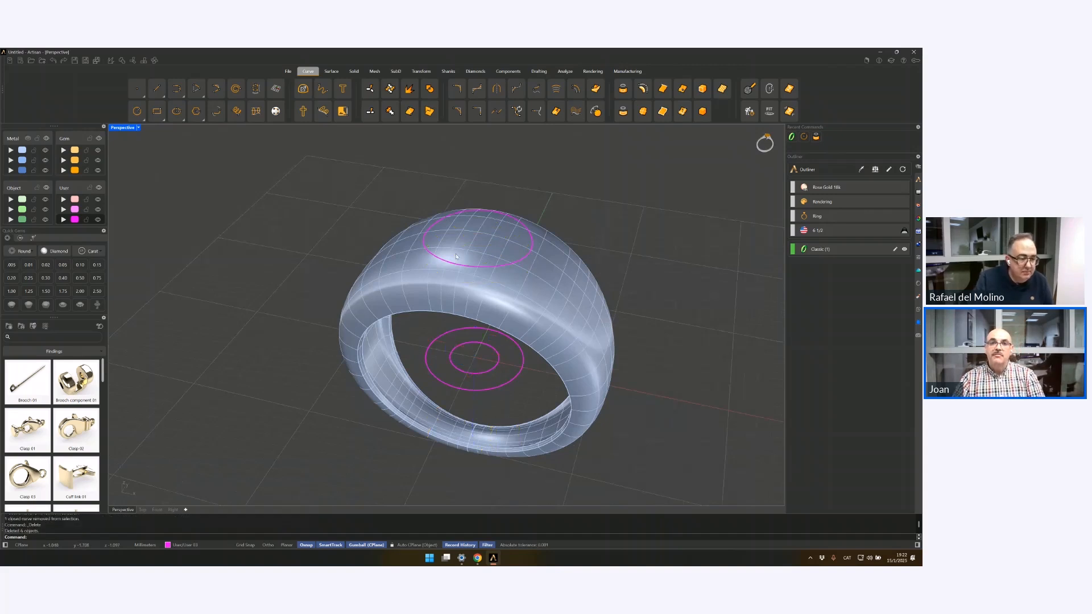
right_drag(456, 256, 455, 254)
Step: Trim away the ring's outer surface inside the large projected circle
click(462, 259)
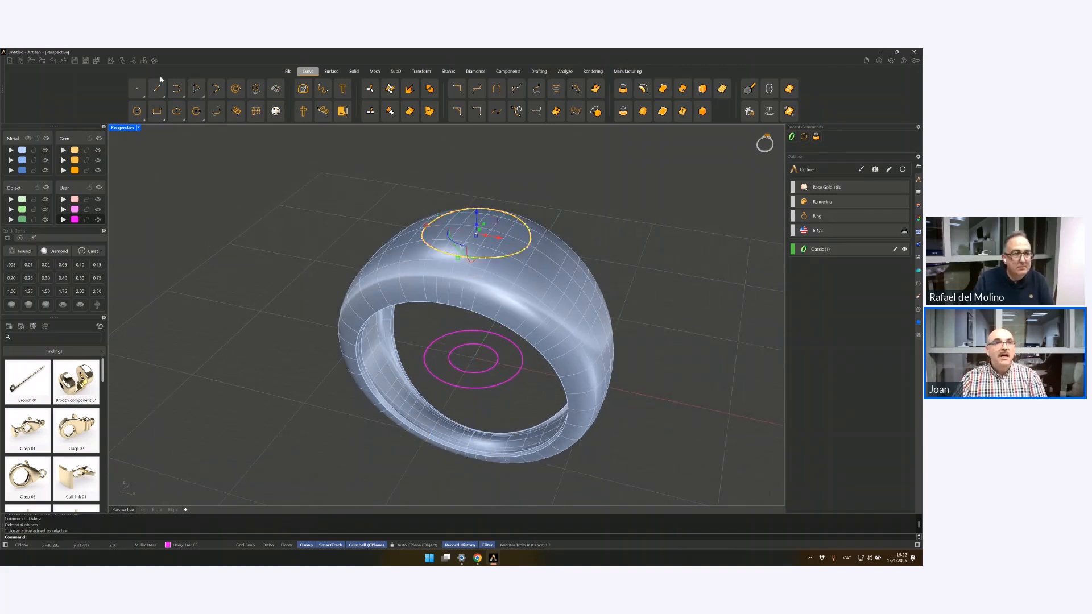
click(133, 61)
right_drag(516, 244, 488, 266)
click(489, 257)
right_click(488, 266)
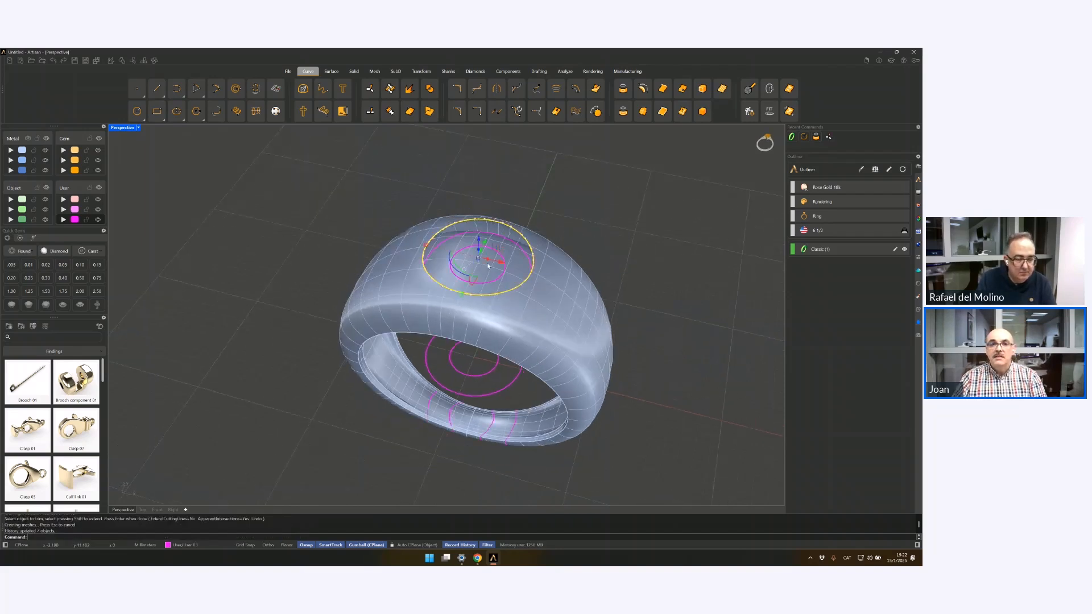
Step: Trim away the ring's inner surface inside the small projected circle to open a hole through the top
click(494, 282)
right_click(491, 276)
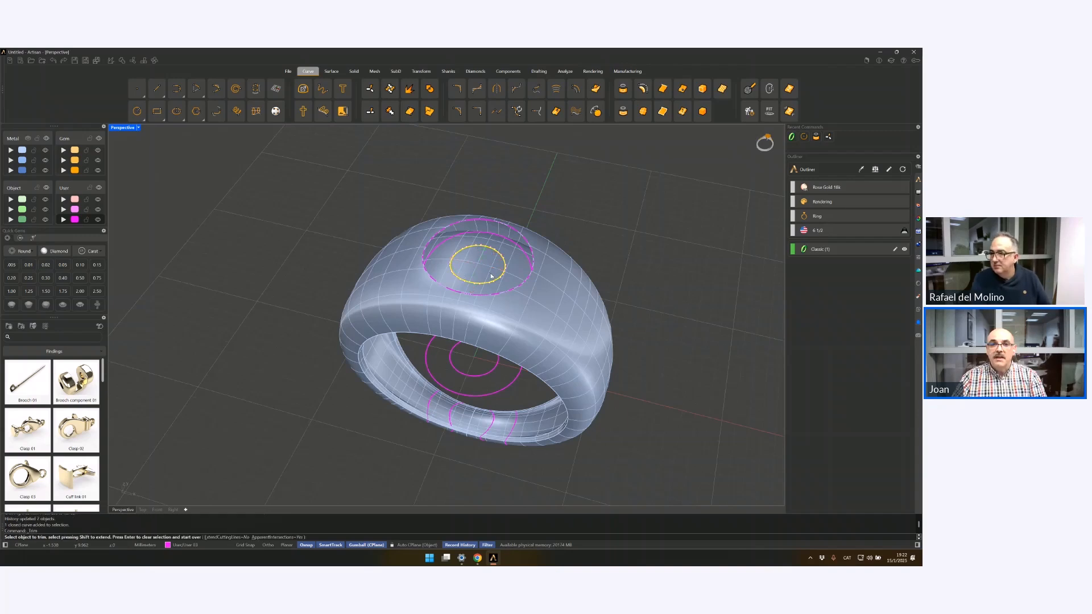
click(490, 275)
scroll(491, 274, up, 2)
mouse_move(490, 272)
right_down()
mouse_move(500, 236)
mouse_move(490, 269)
right_up()
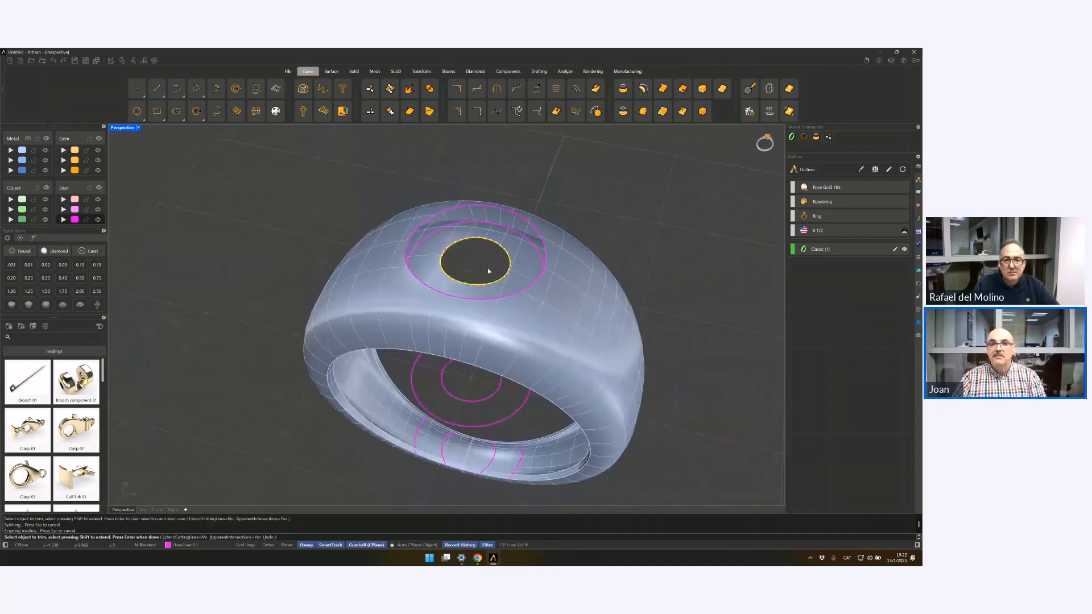
right_click(590, 197)
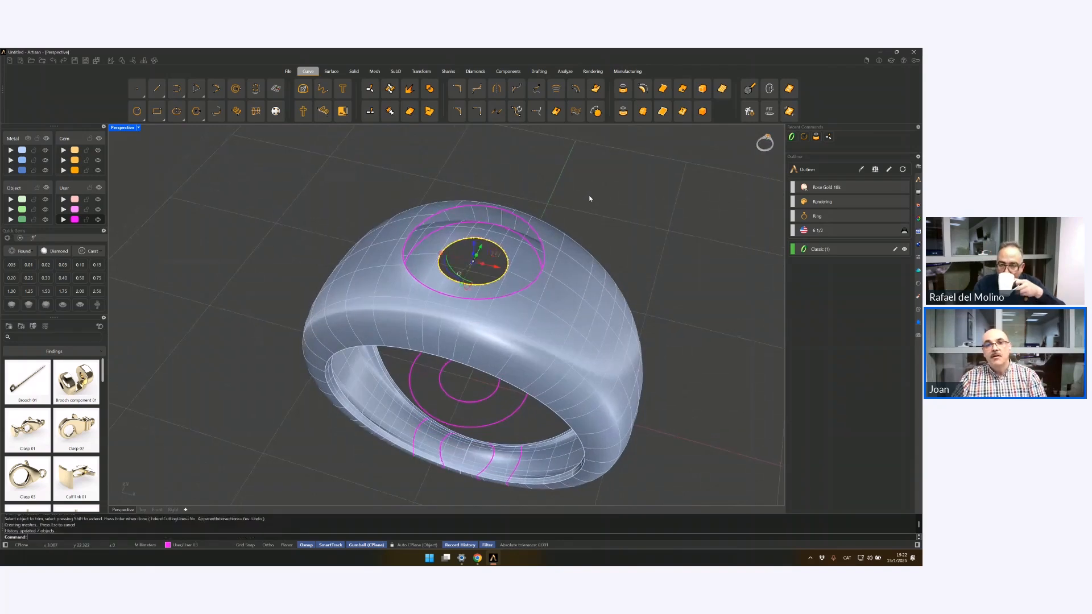
click(522, 186)
Step: Loft a surface between the small and large projected circles using the Normal style
click(331, 71)
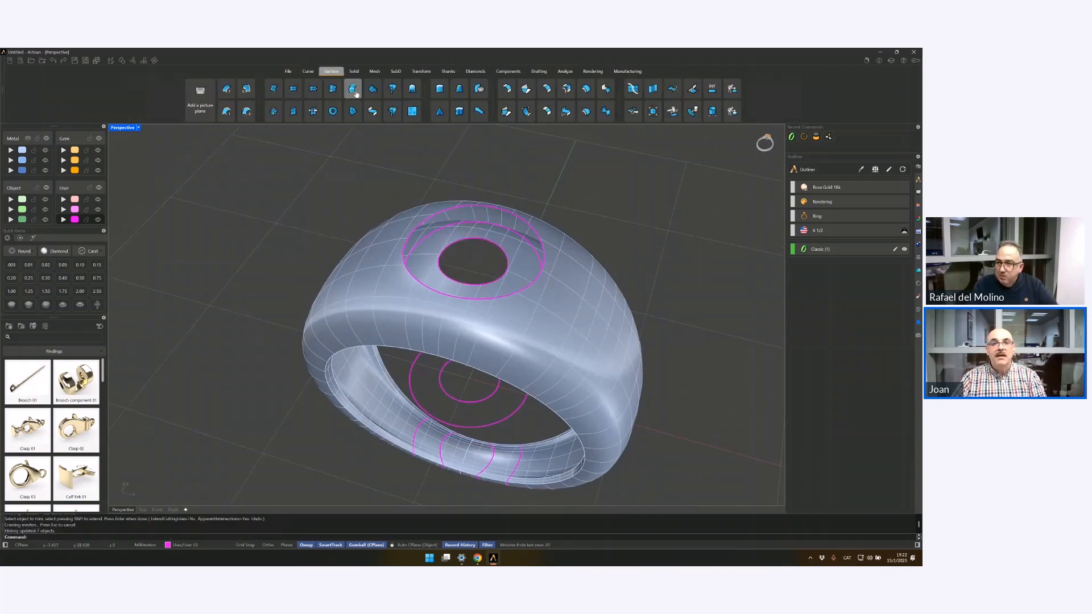
click(352, 88)
click(496, 282)
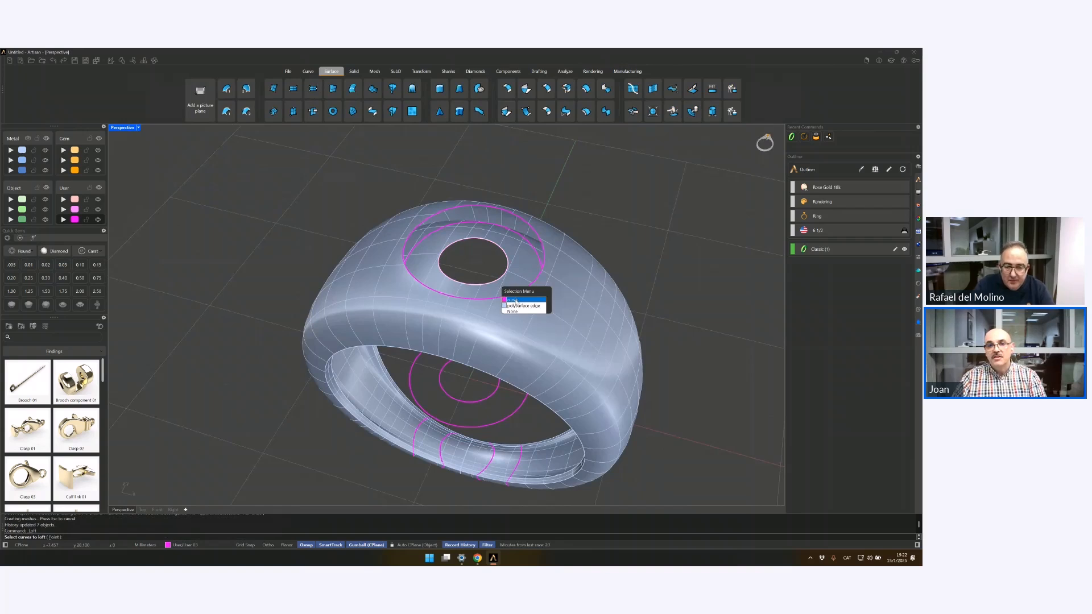
click(515, 301)
click(517, 292)
right_click(517, 291)
right_click(518, 293)
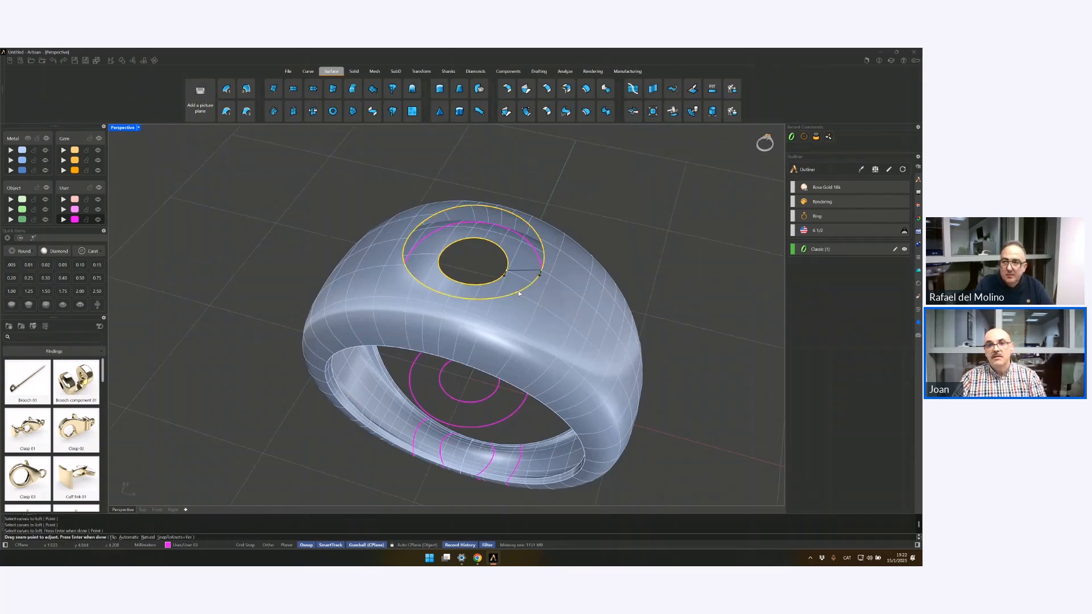
right_click(519, 293)
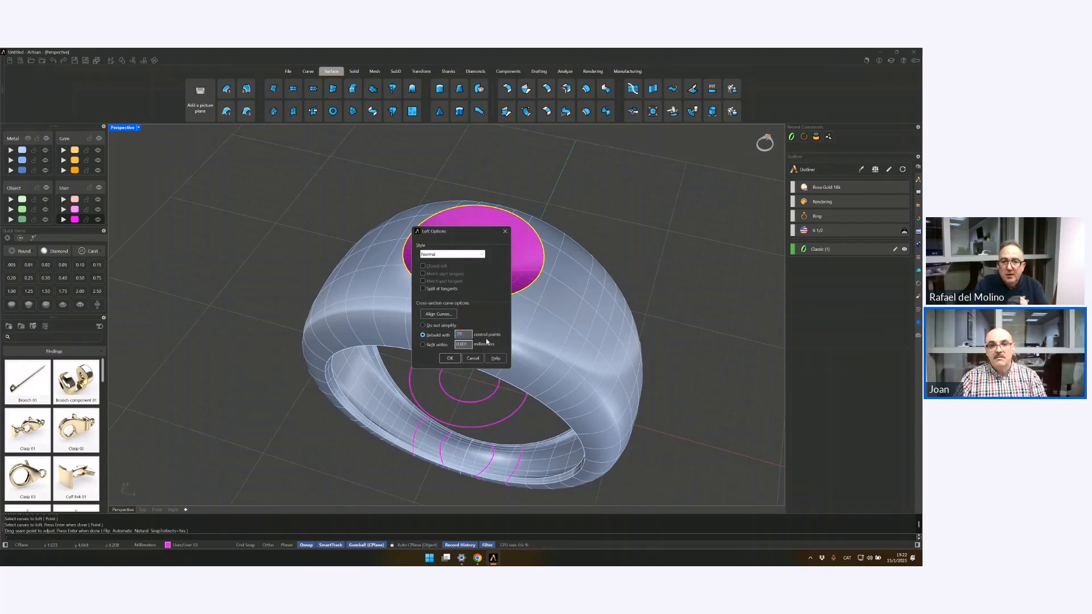
click(450, 358)
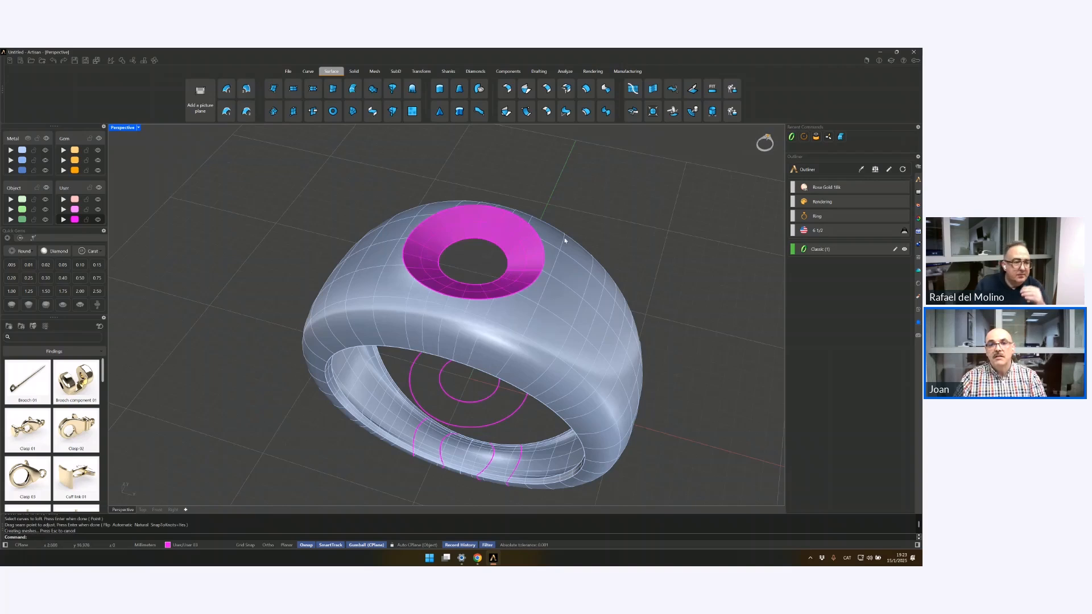
Step: Join the lofted conical surface with the trimmed ring
shift+click(585, 267)
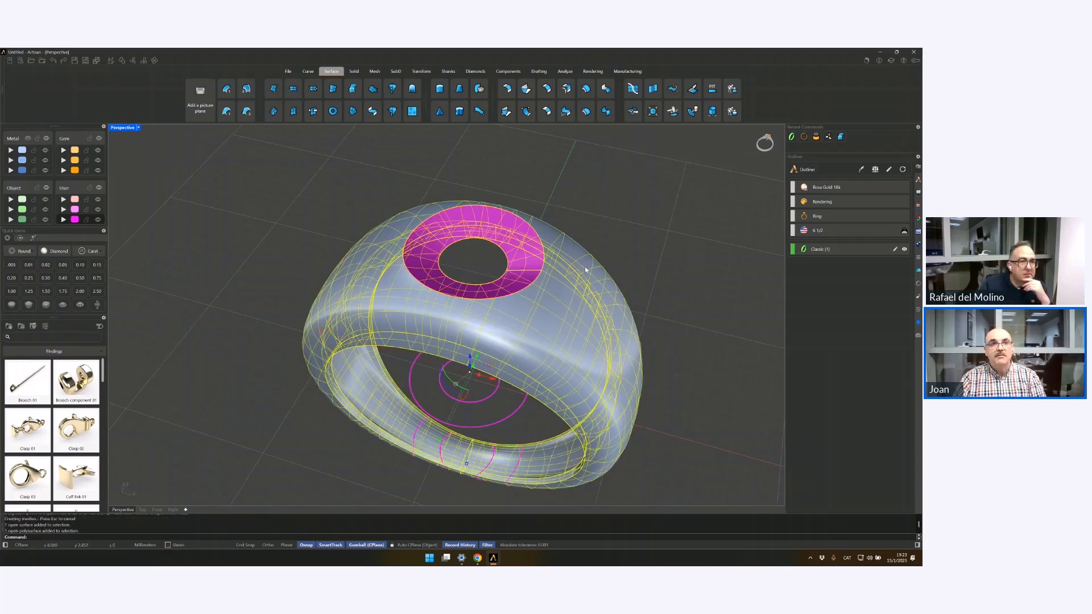
click(121, 60)
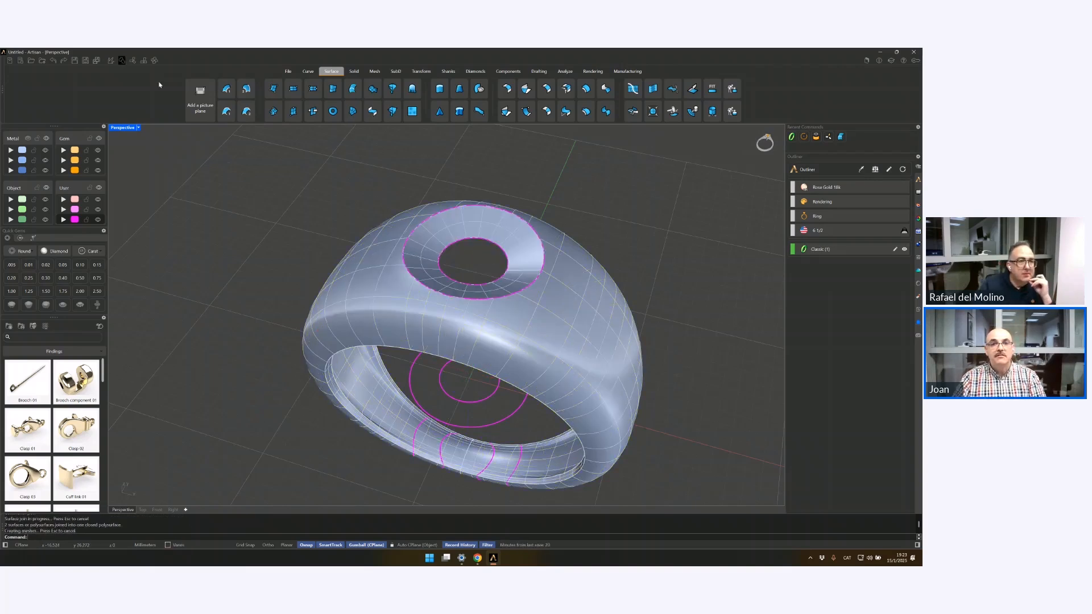
click(376, 220)
mouse_move(376, 219)
right_down()
mouse_move(375, 195)
mouse_move(378, 205)
right_up()
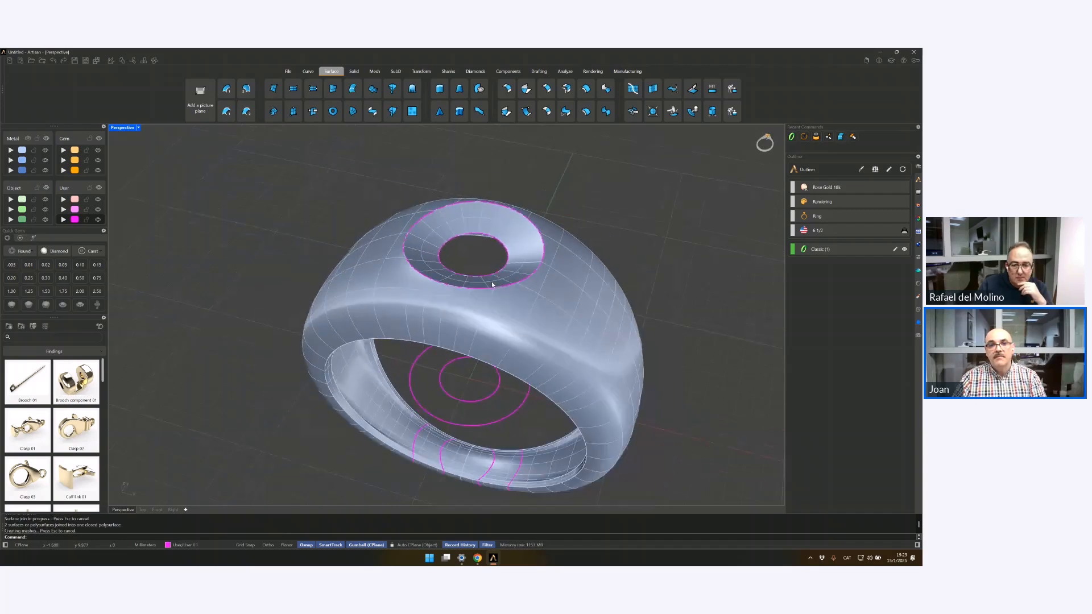
right_drag(491, 283, 444, 274)
scroll(447, 232, down, 4)
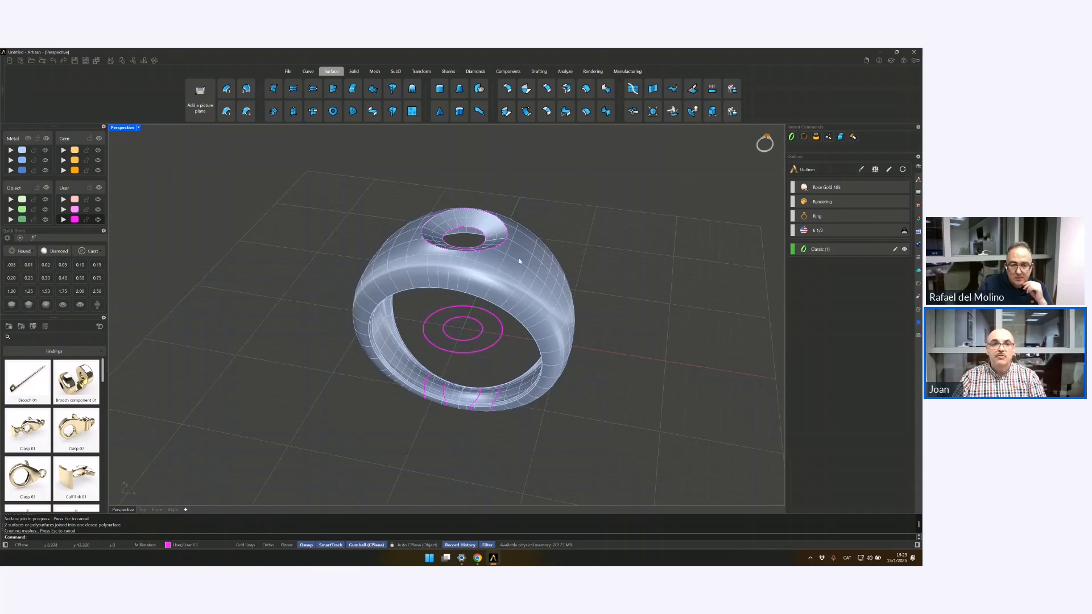
scroll(534, 247, up, 3)
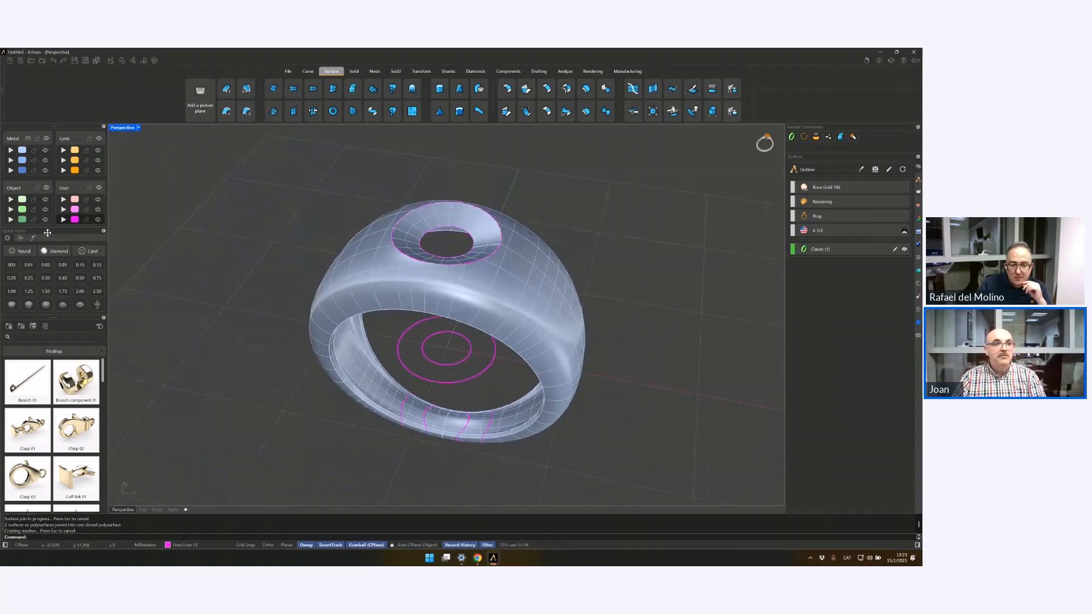
Step: Make the User 02 layer current and draw a circle 6 mm in diameter centred on the origin
click(73, 214)
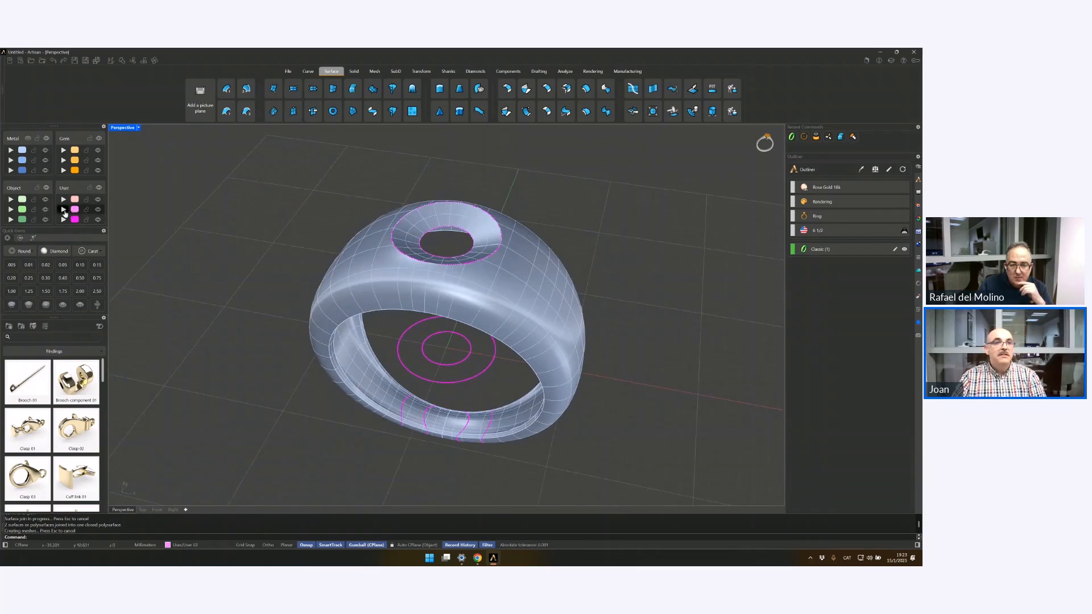
click(307, 71)
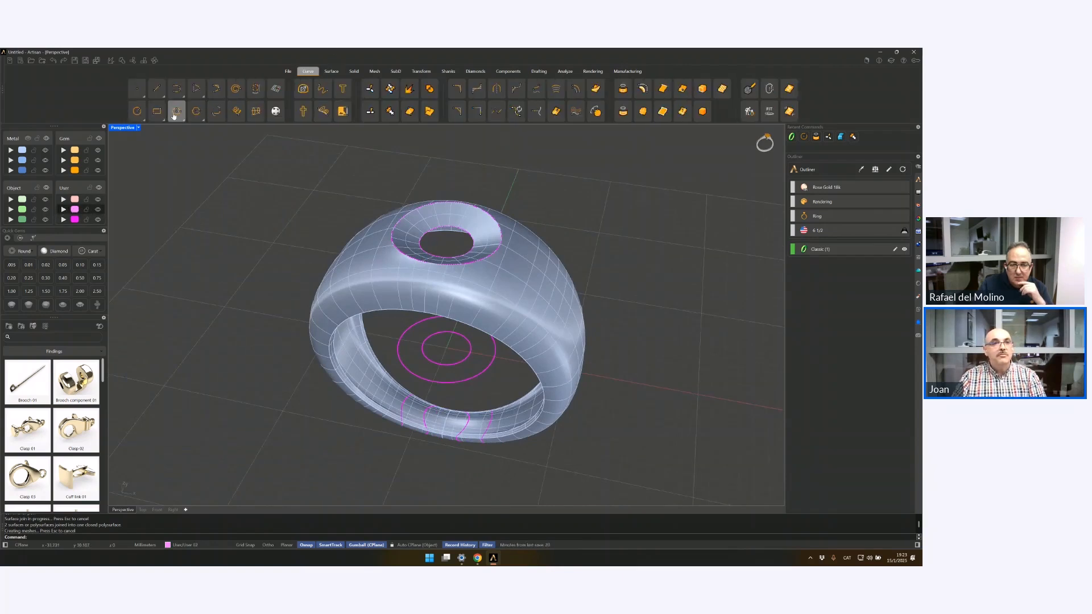
click(137, 111)
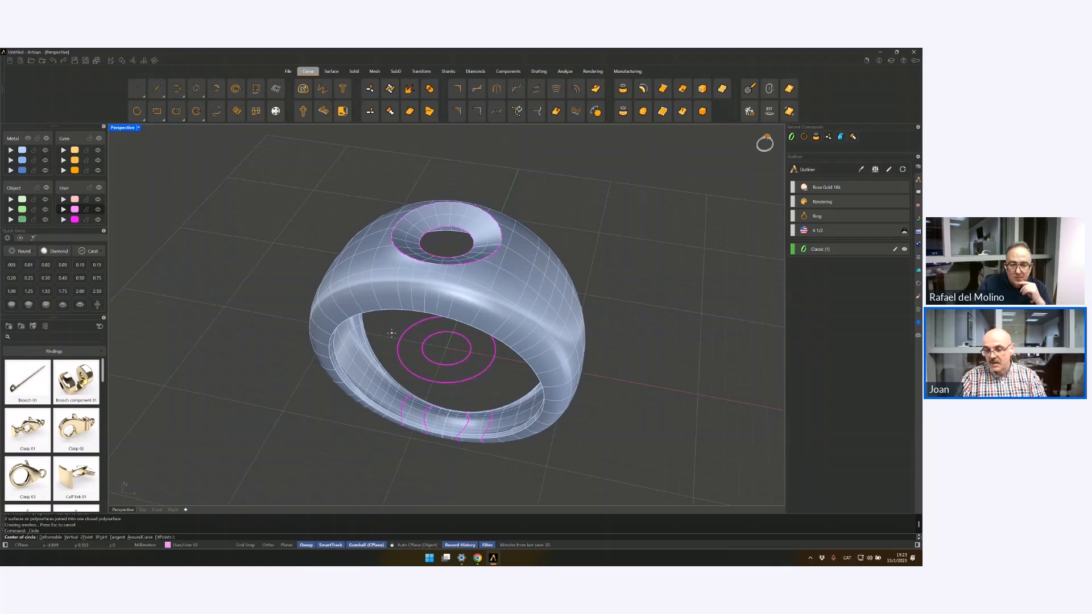
text(0)
key(Return)
text(6)
key(Return)
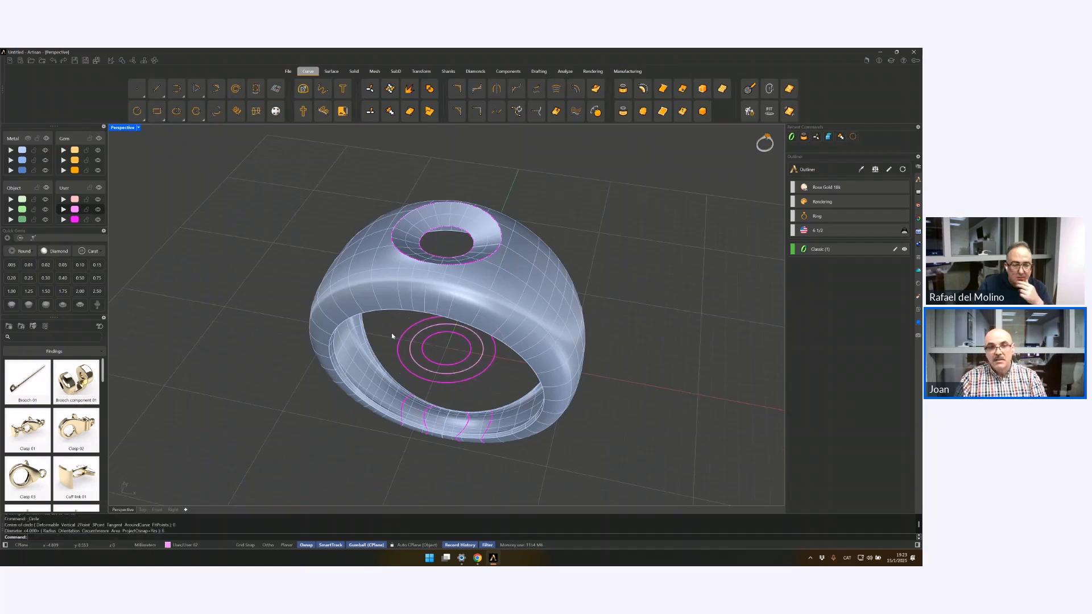
Step: Draw another concentric circle 3.25 mm in diameter centred on the origin
right_drag(452, 359, 449, 348)
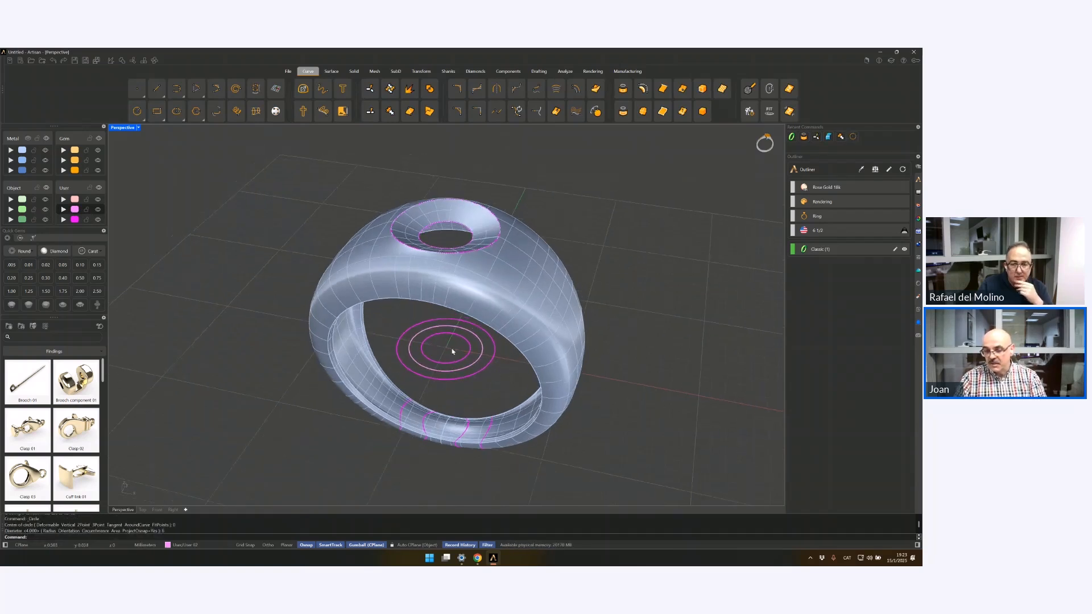
key(Return)
text(0)
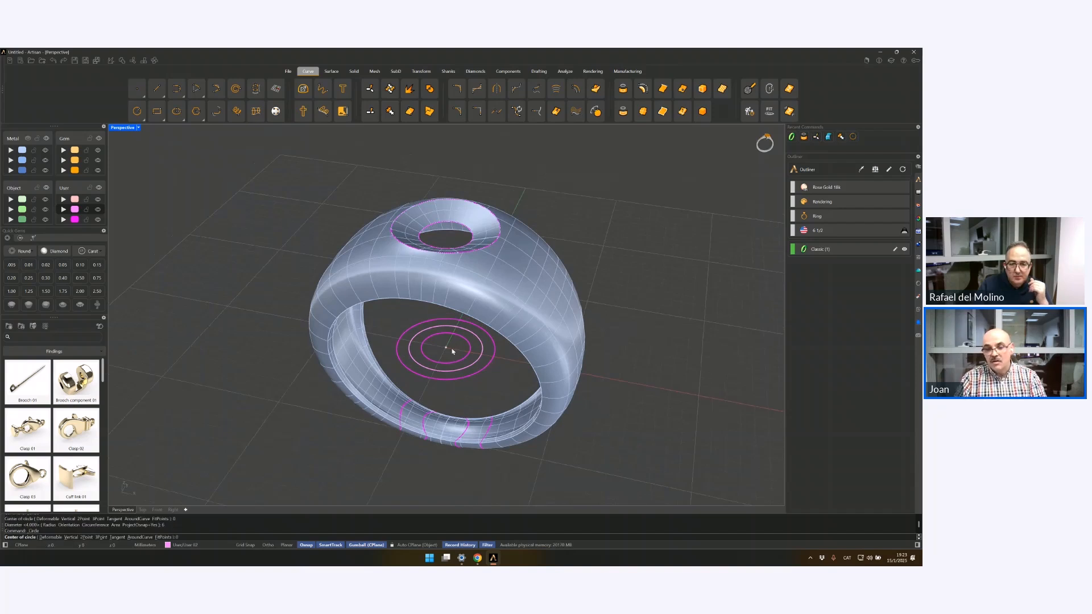
key(Return)
text(3)
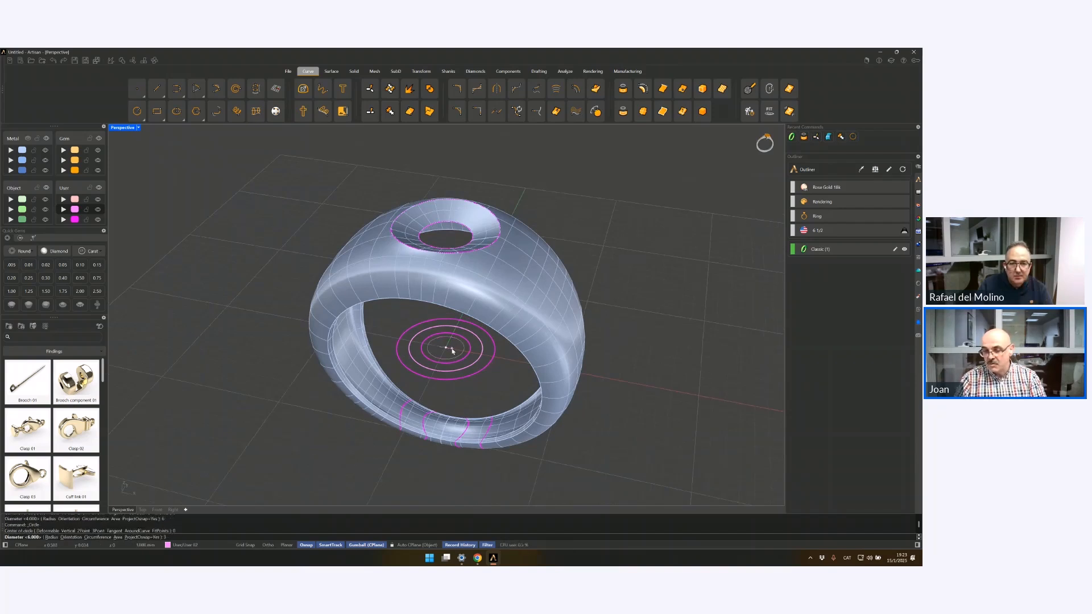
text(.25)
key(Return)
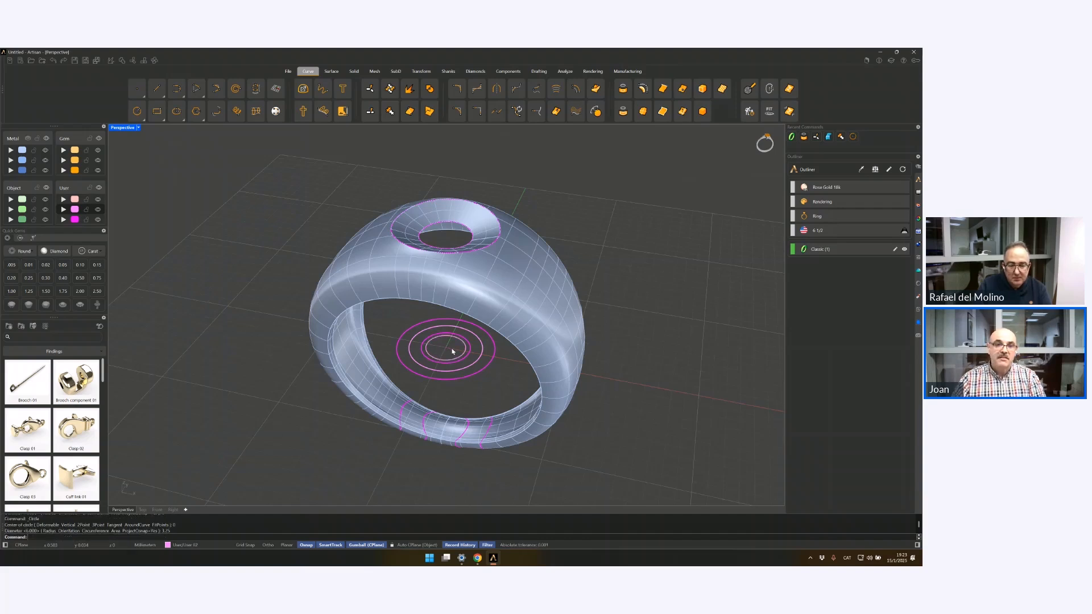
Step: Extract the isocurve that runs lengthwise around the middle of the ring's outer surface
right_drag(453, 351, 487, 297)
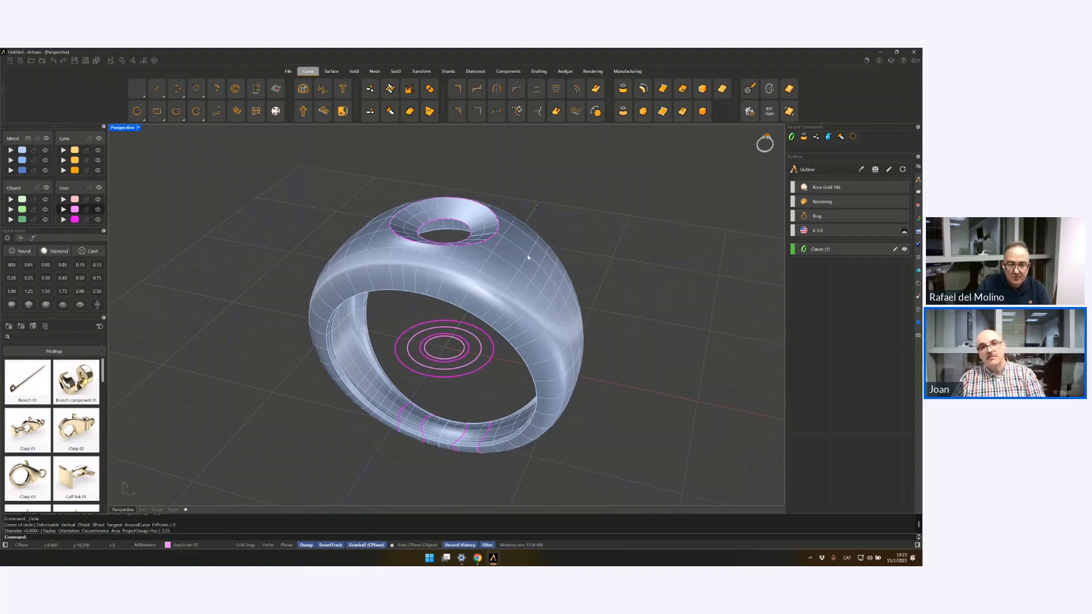
right_drag(480, 342, 483, 344)
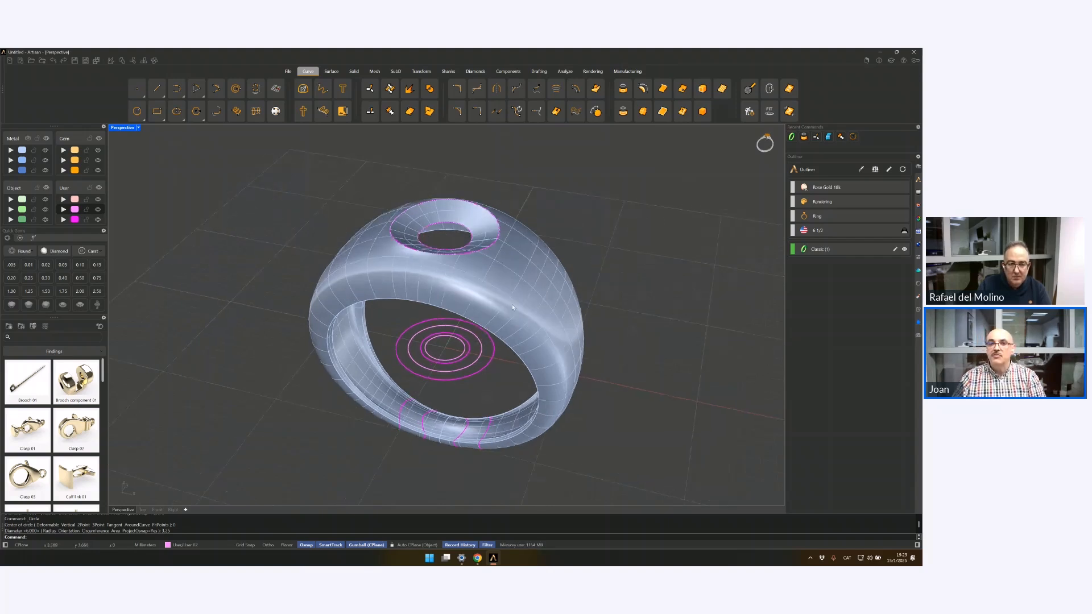
right_drag(512, 304, 524, 244)
right_drag(561, 209, 566, 201)
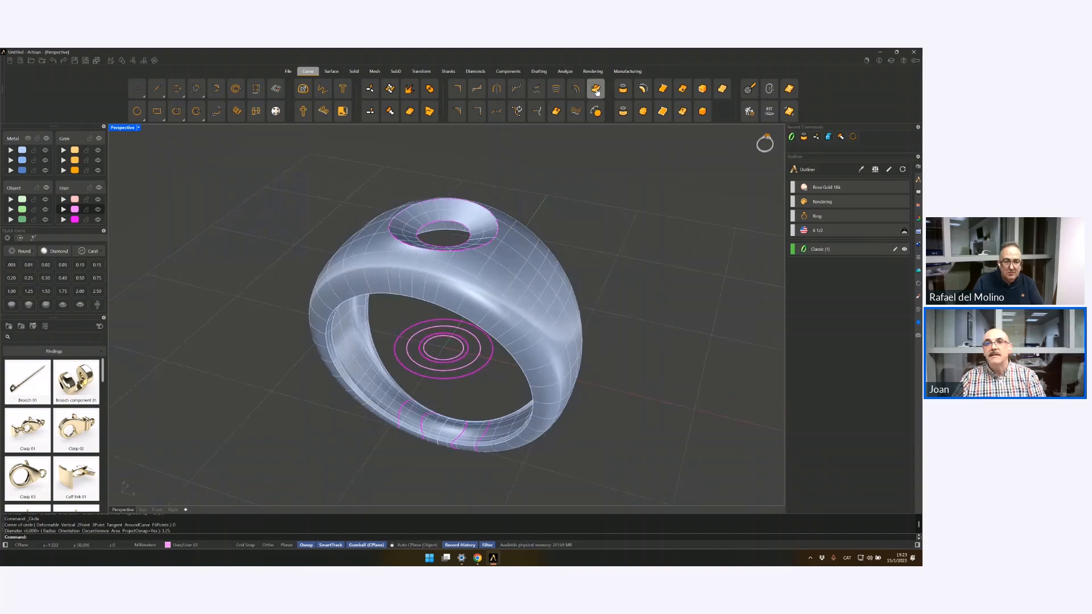
click(682, 88)
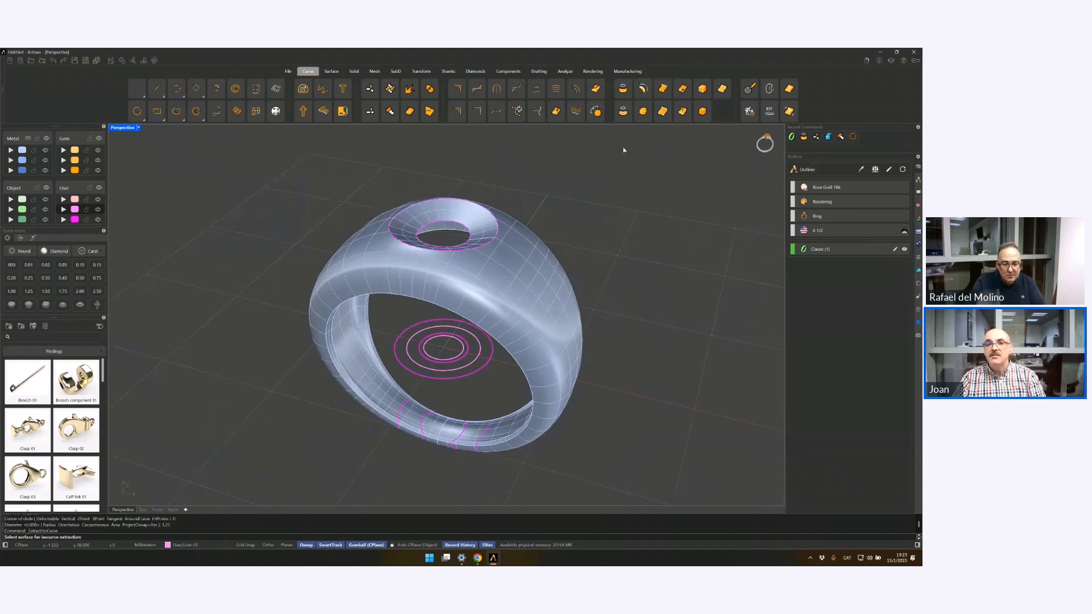
click(530, 272)
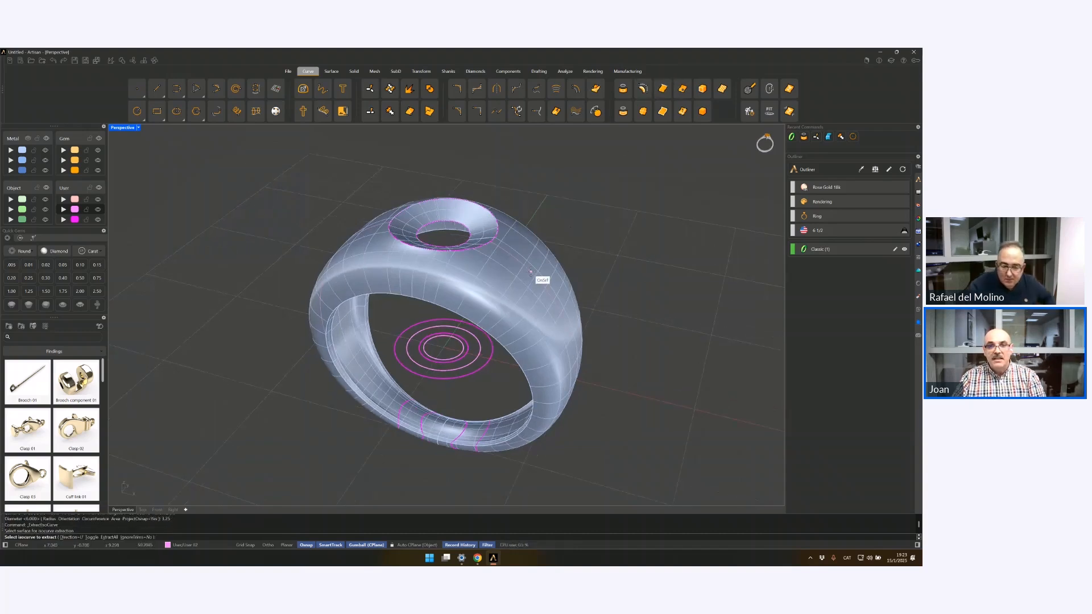
click(495, 238)
right_click(496, 240)
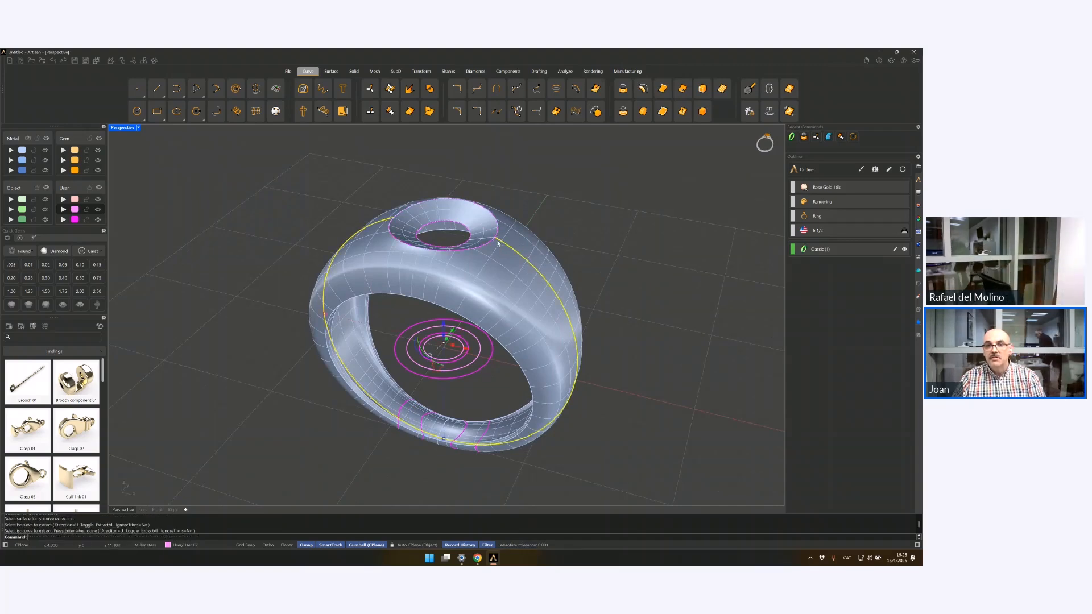
right_drag(587, 234, 602, 222)
key(Escape)
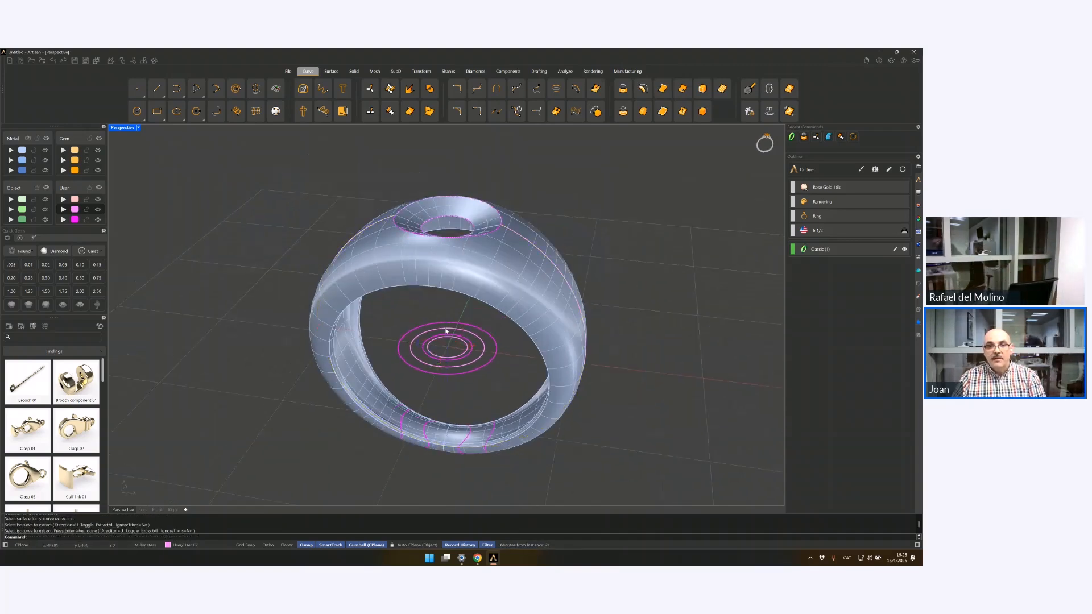
scroll(449, 310, up, 3)
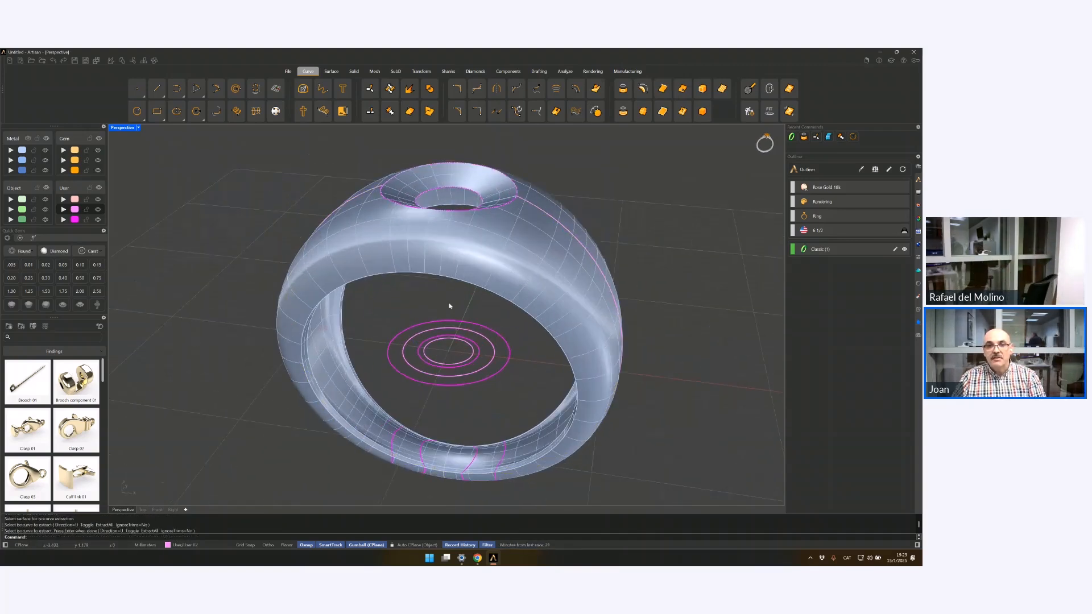
Step: Orient a copy of the 6 mm and 3.25 mm circles onto the ring's outer surface, centred on the isocurve beside the top opening
click(416, 333)
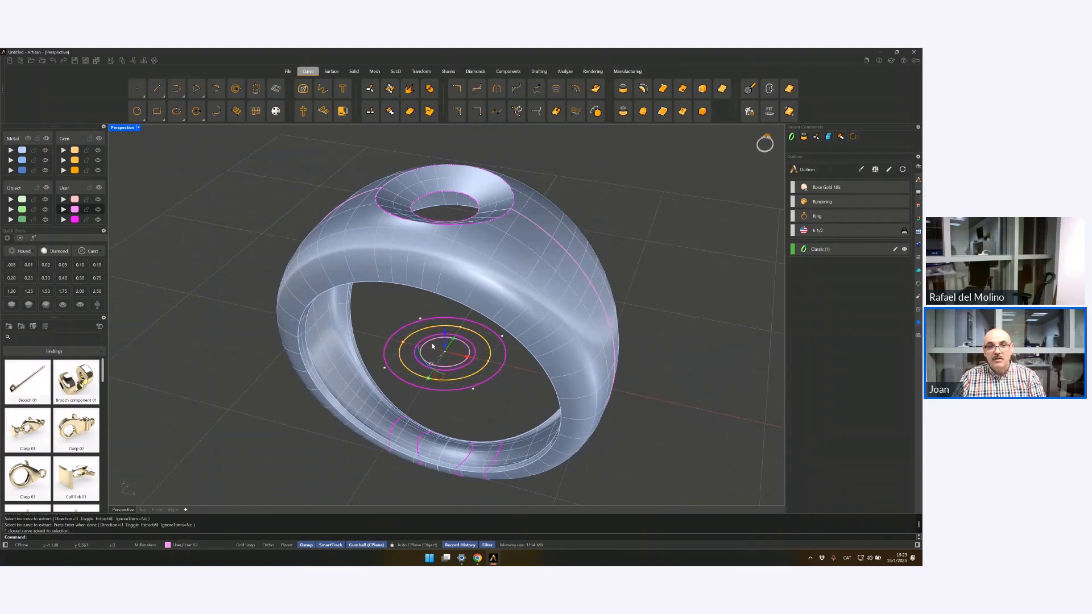
click(432, 344)
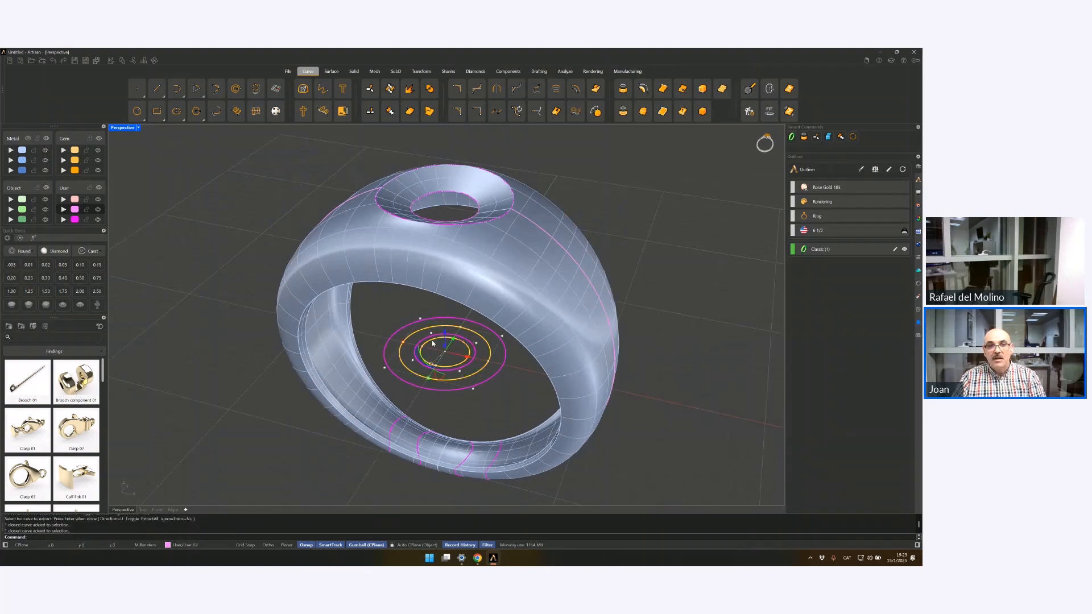
click(421, 71)
click(398, 112)
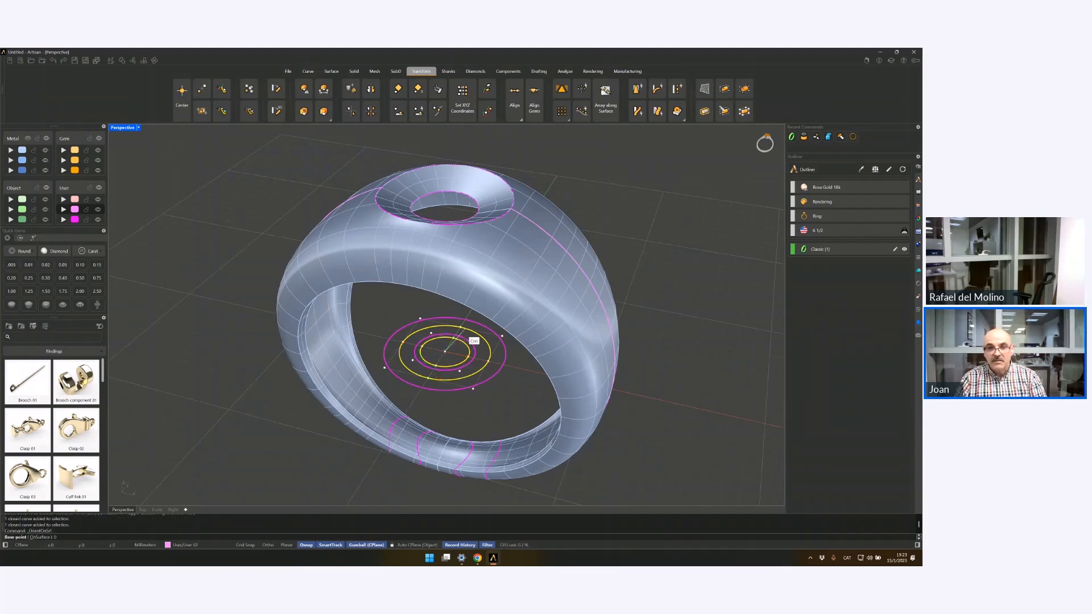
click(468, 339)
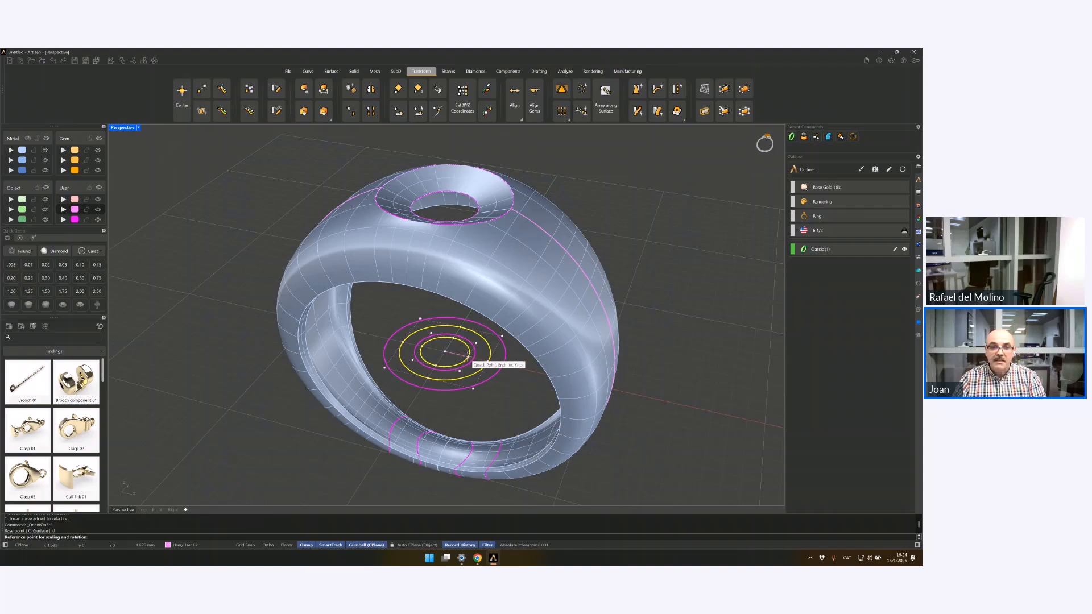
click(468, 356)
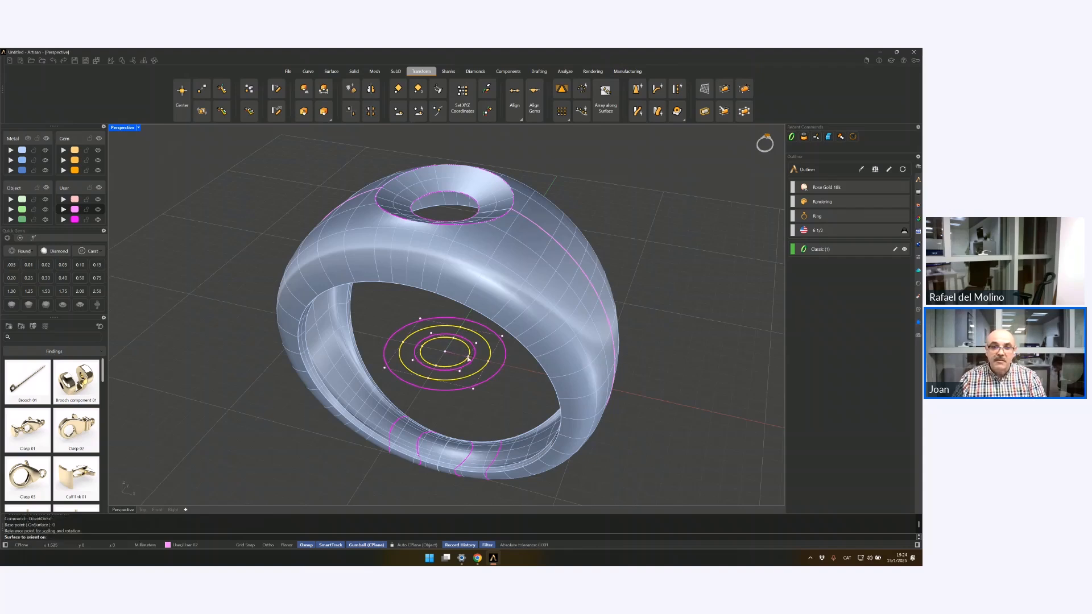
click(561, 268)
click(425, 345)
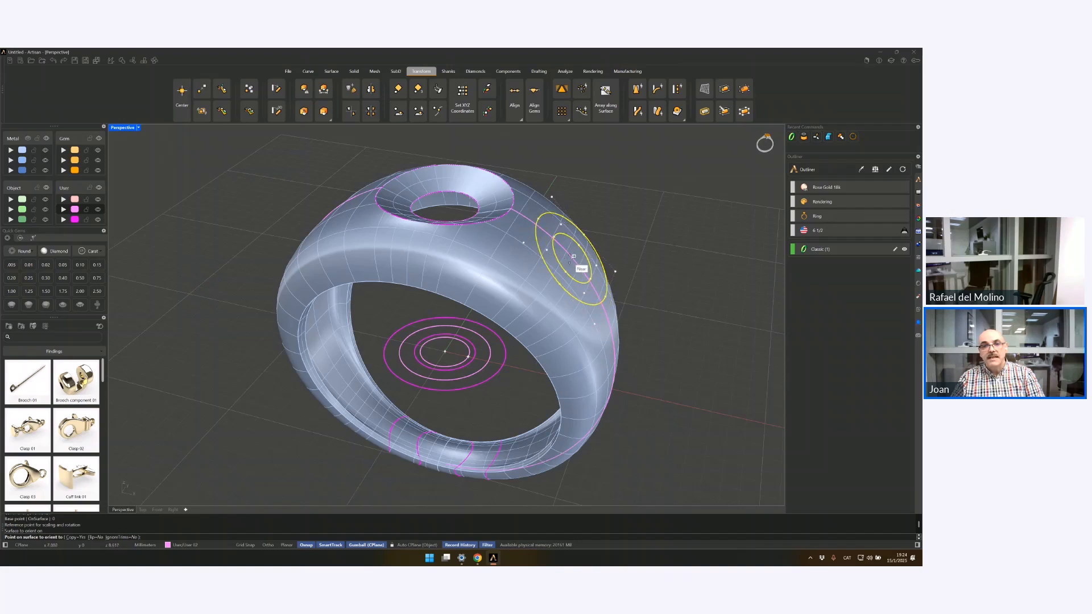
right_drag(574, 258, 556, 260)
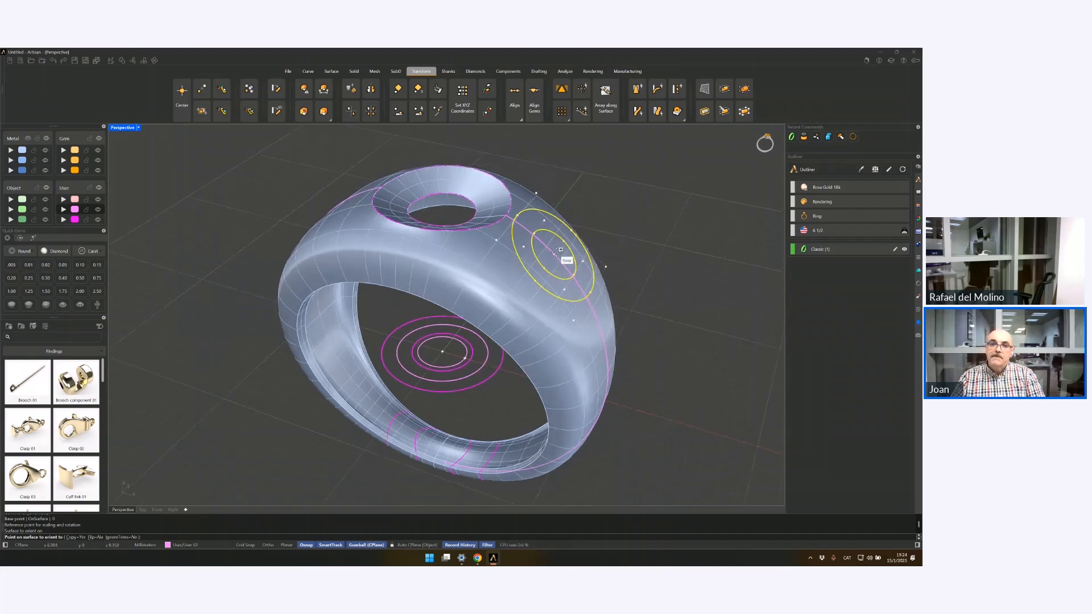
scroll(560, 250, up, 2)
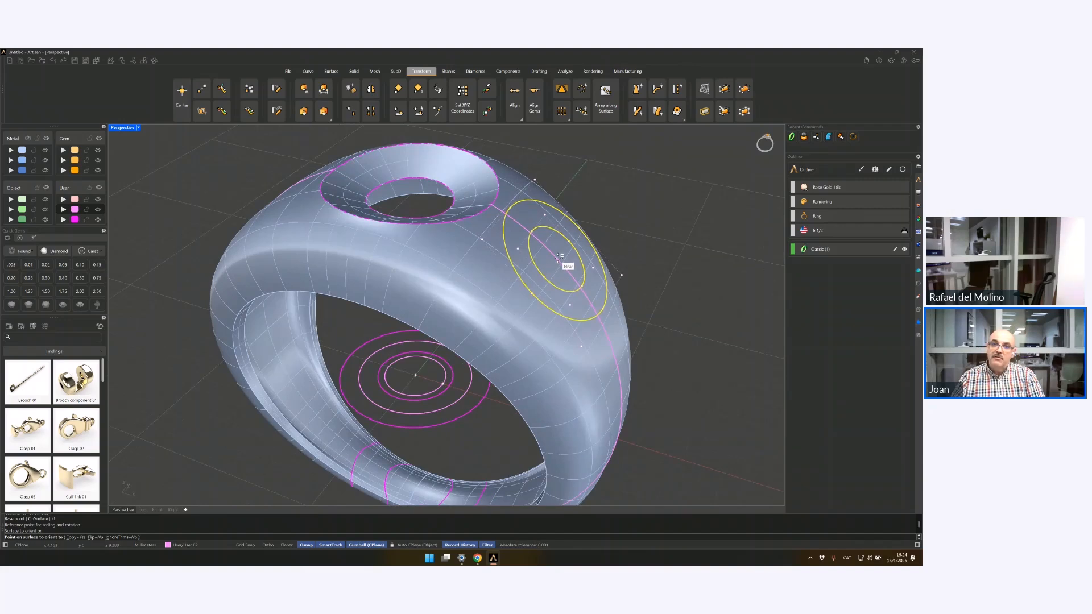
click(558, 258)
right_click(558, 259)
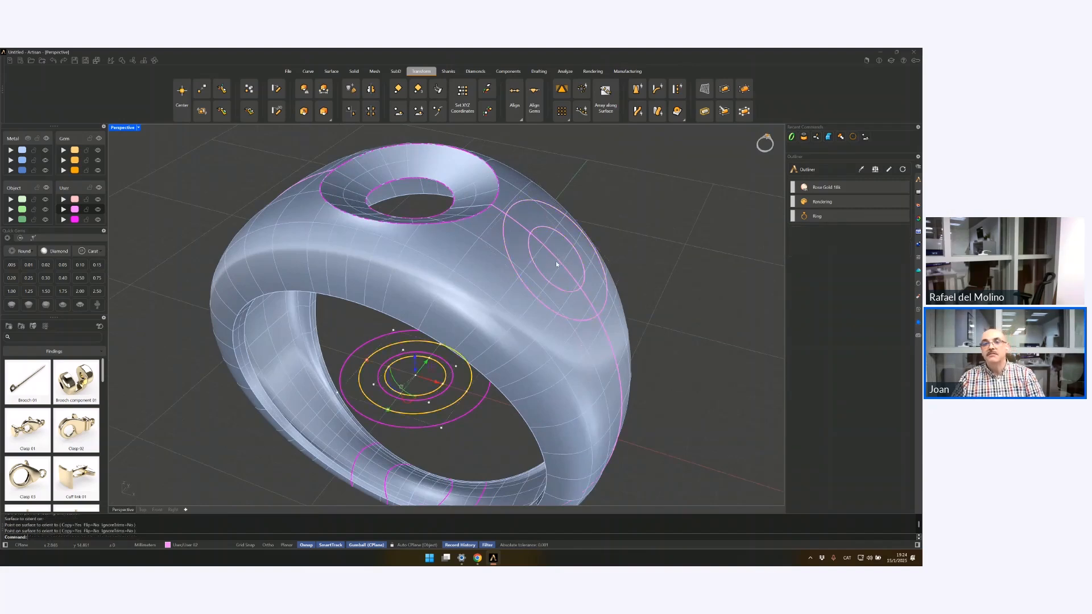
Step: Enable automatic construction-plane alignment to objects with the copied outer circle selected
scroll(557, 261, down, 4)
mouse_move(558, 262)
right_down()
mouse_move(565, 254)
mouse_move(545, 266)
right_up()
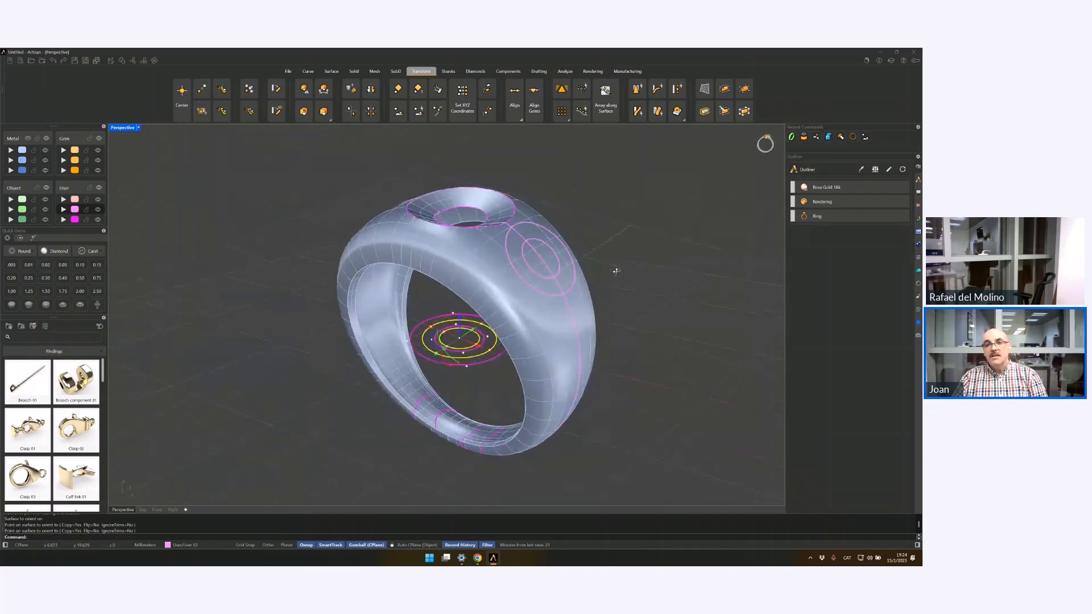
click(579, 242)
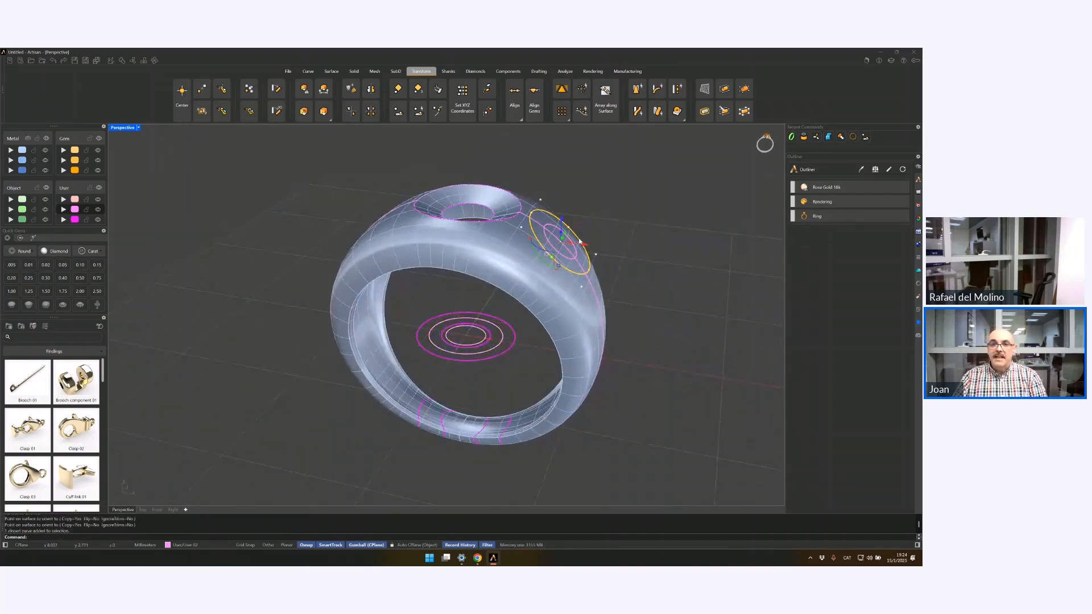
click(414, 544)
mouse_move(540, 414)
right_down()
mouse_move(549, 353)
mouse_move(551, 412)
right_up()
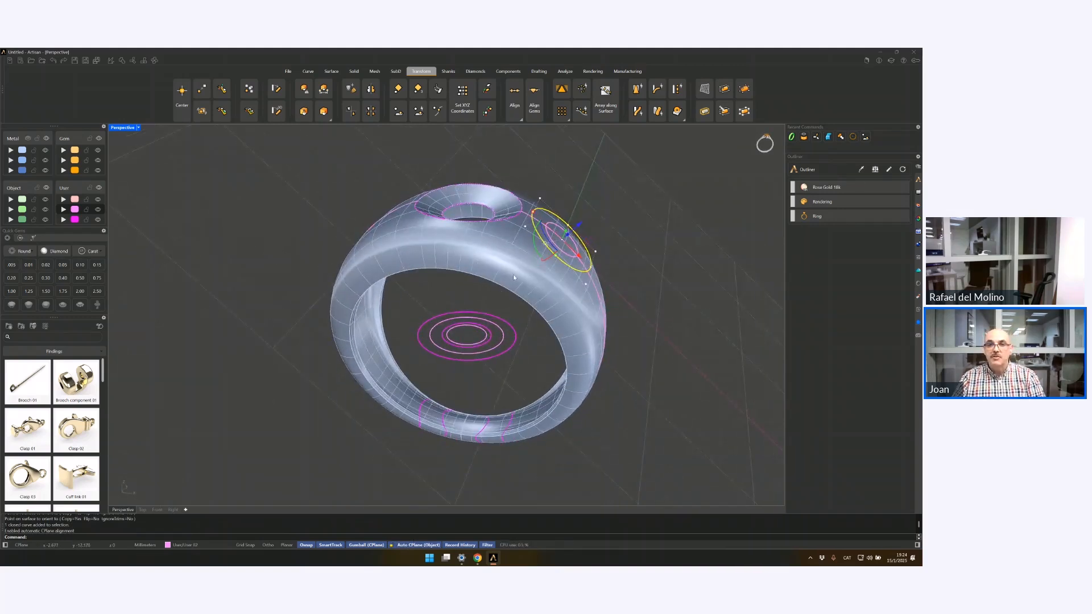
Step: Project both copied circles onto the ring along the construction plane direction
scroll(562, 232, up, 2)
click(562, 229)
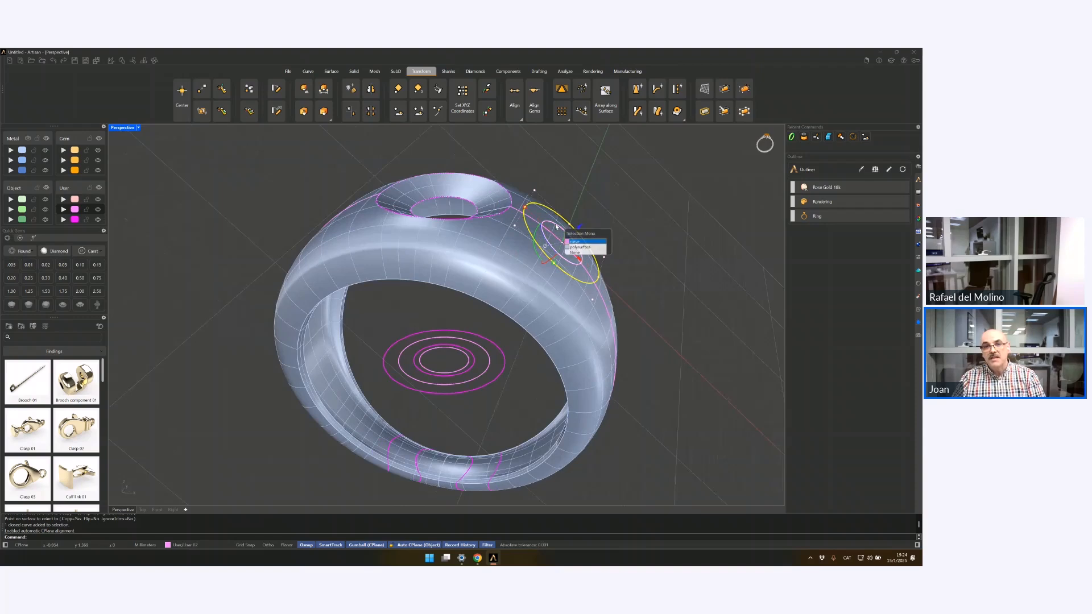
click(573, 242)
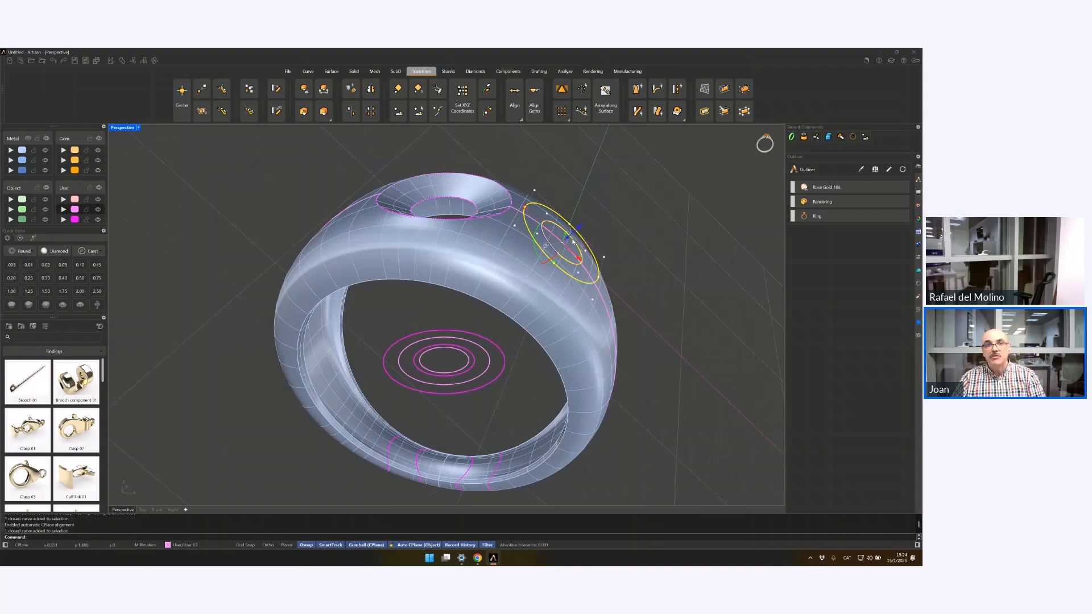
click(308, 71)
click(622, 88)
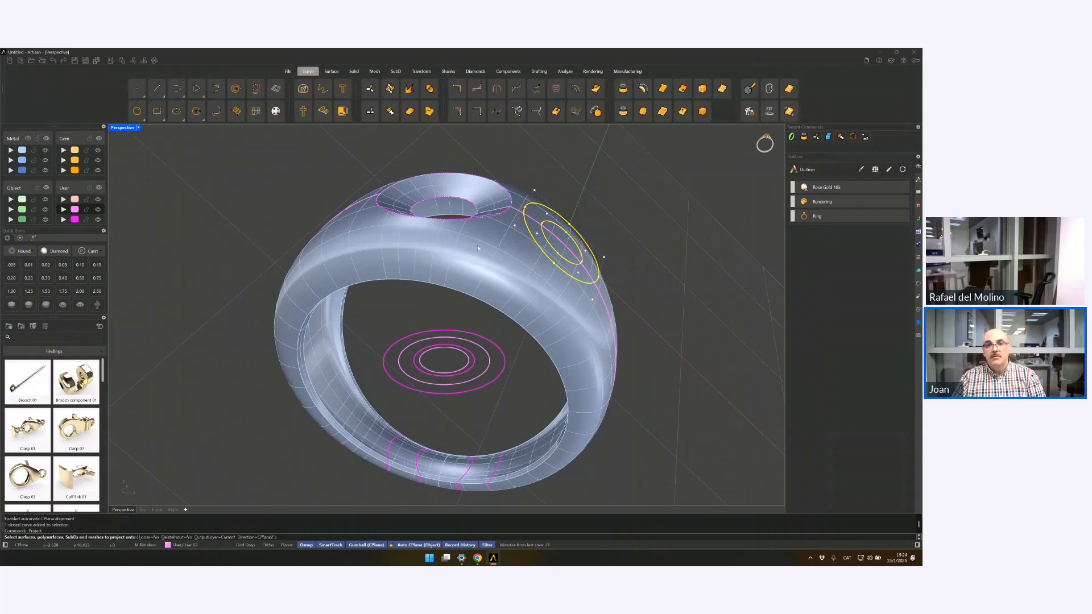
click(477, 246)
key(Return)
right_drag(472, 294, 472, 298)
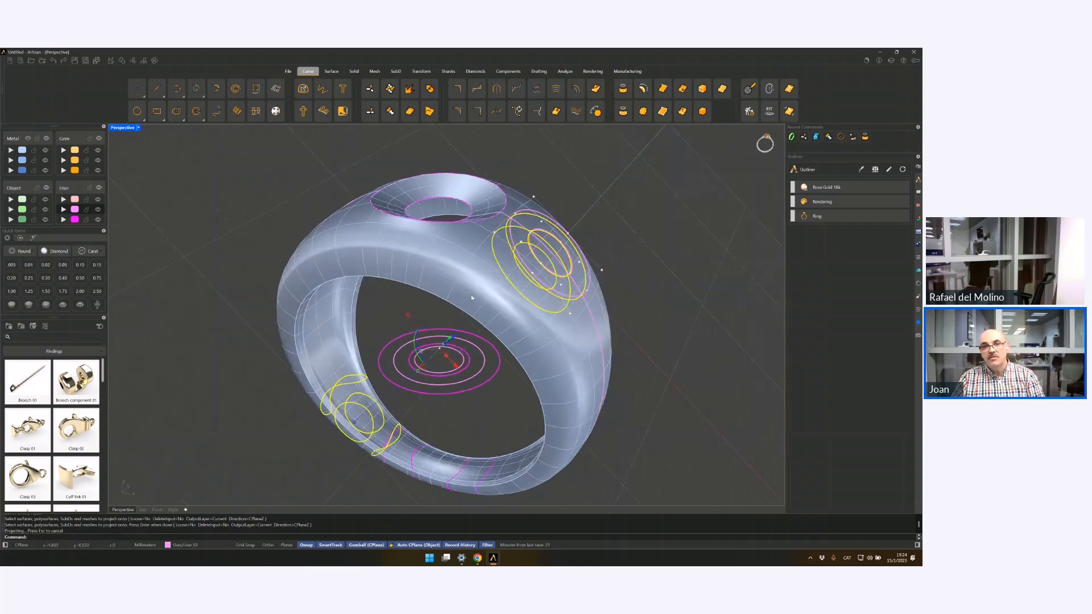
Step: Delete the surplus projected curves, keeping the large circle on the outer surface and the small circle on the inner wall
ctrl+click(532, 221)
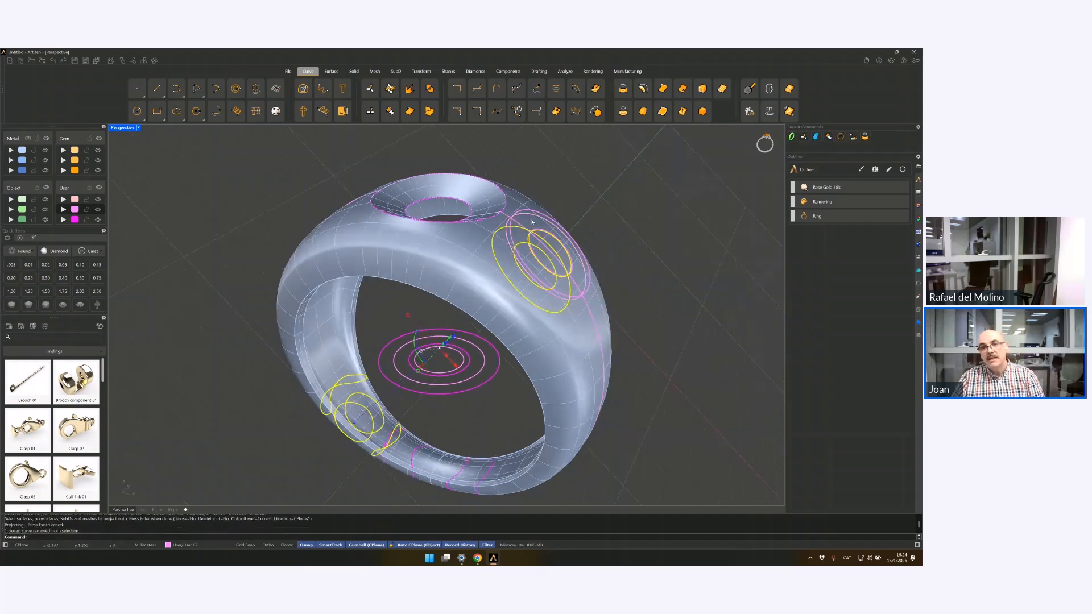
ctrl+click(521, 246)
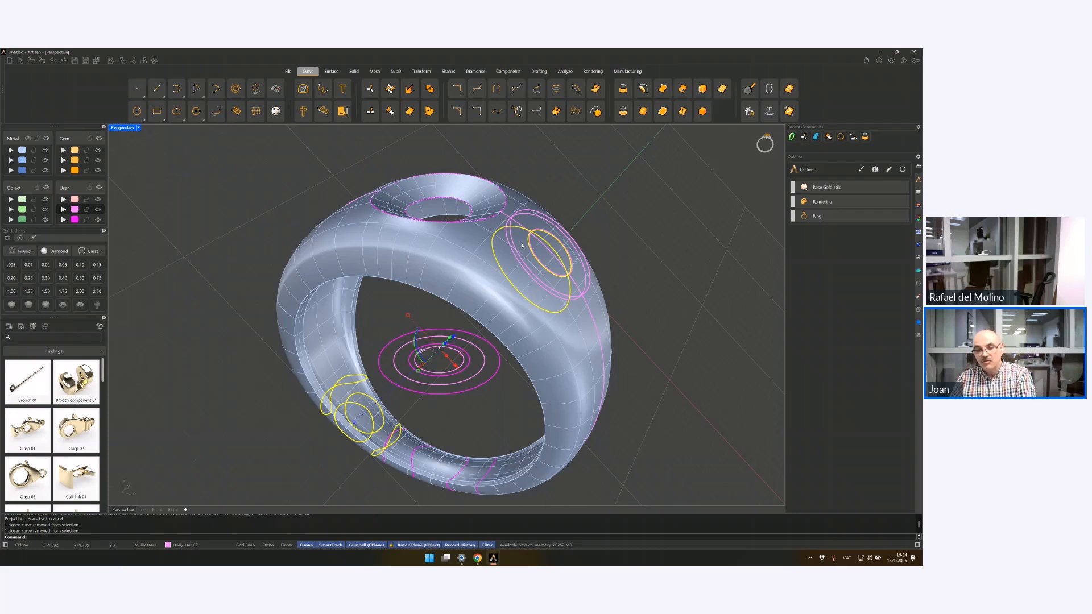
key(Delete)
Step: Trim away the ring's outer surface inside the large projected circle
right_drag(521, 246, 546, 231)
click(556, 233)
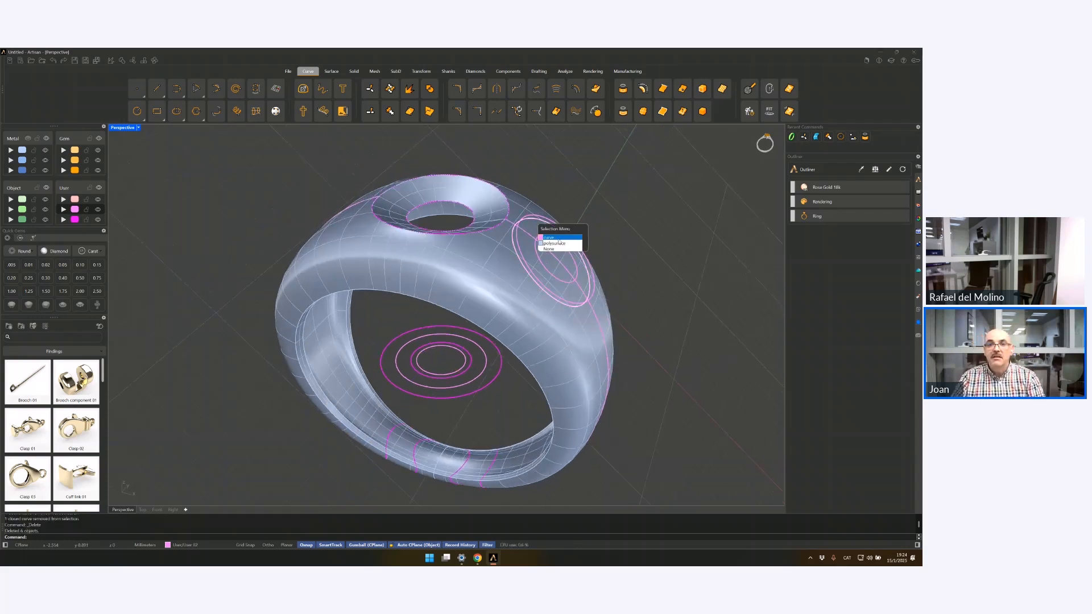
click(559, 239)
click(133, 61)
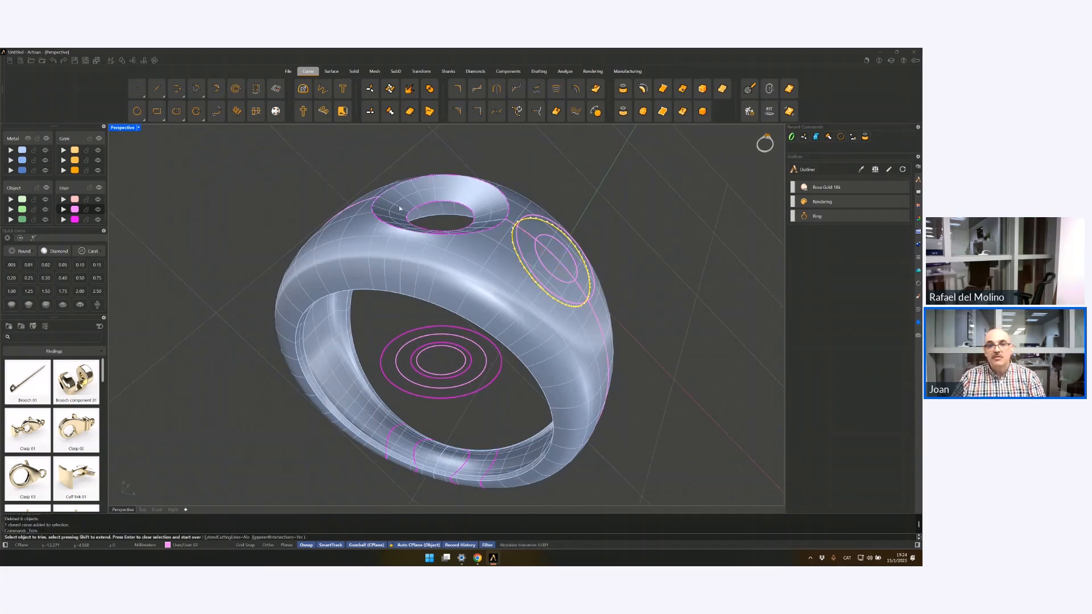
click(527, 240)
key(Return)
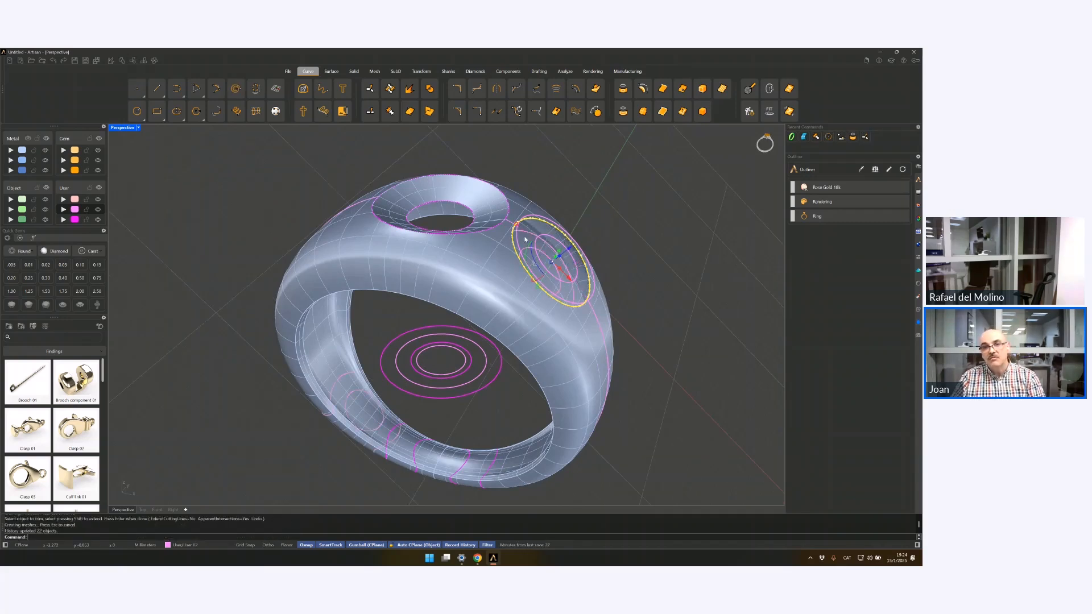
Step: Trim away the ring's inner wall inside the small projected circle
right_drag(525, 240, 528, 268)
scroll(533, 271, up, 3)
click(533, 274)
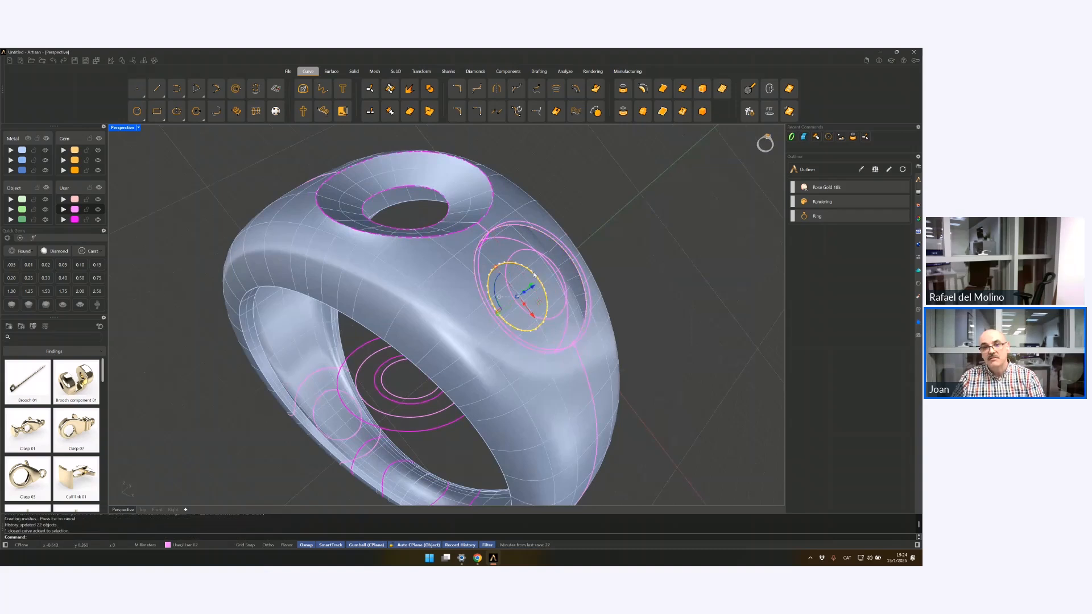
key(Return)
click(527, 284)
key(Return)
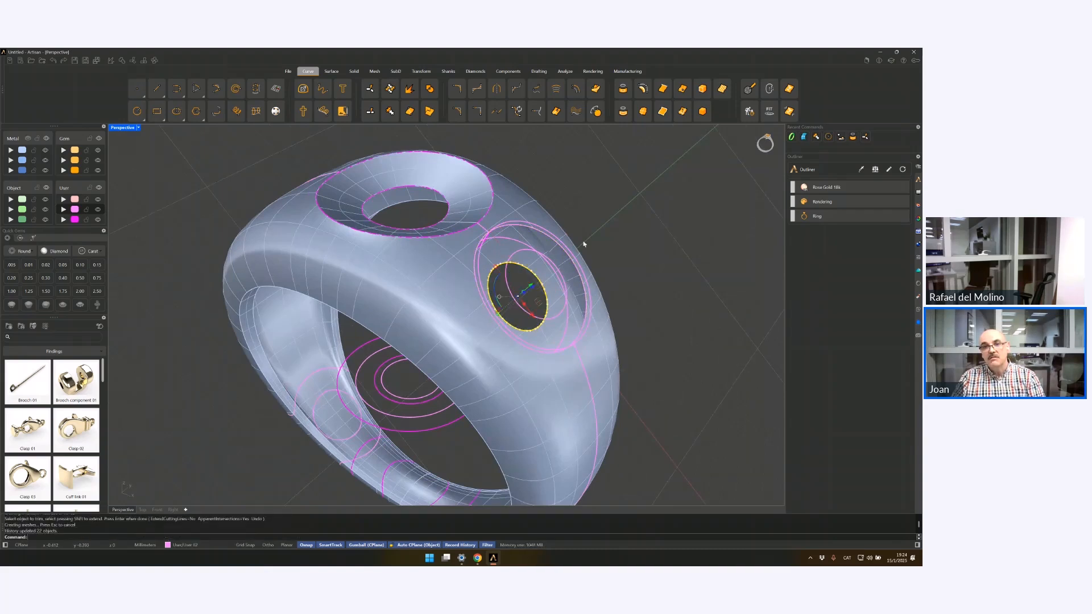
Step: Loft a Normal-style surface between the small inner opening and the large outer opening on the ring's side
right_drag(589, 239, 575, 246)
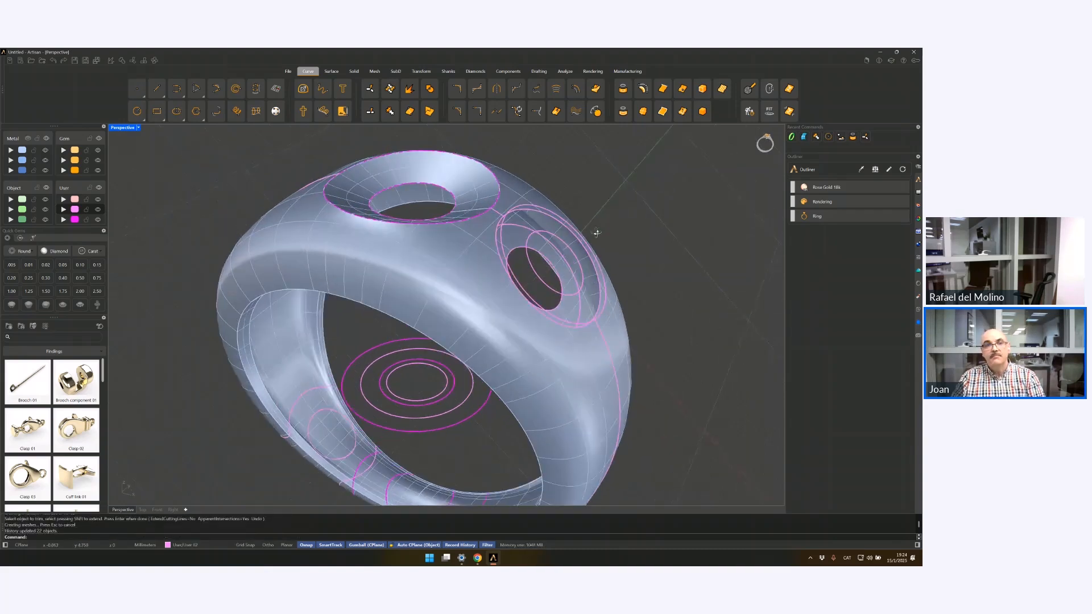
click(331, 71)
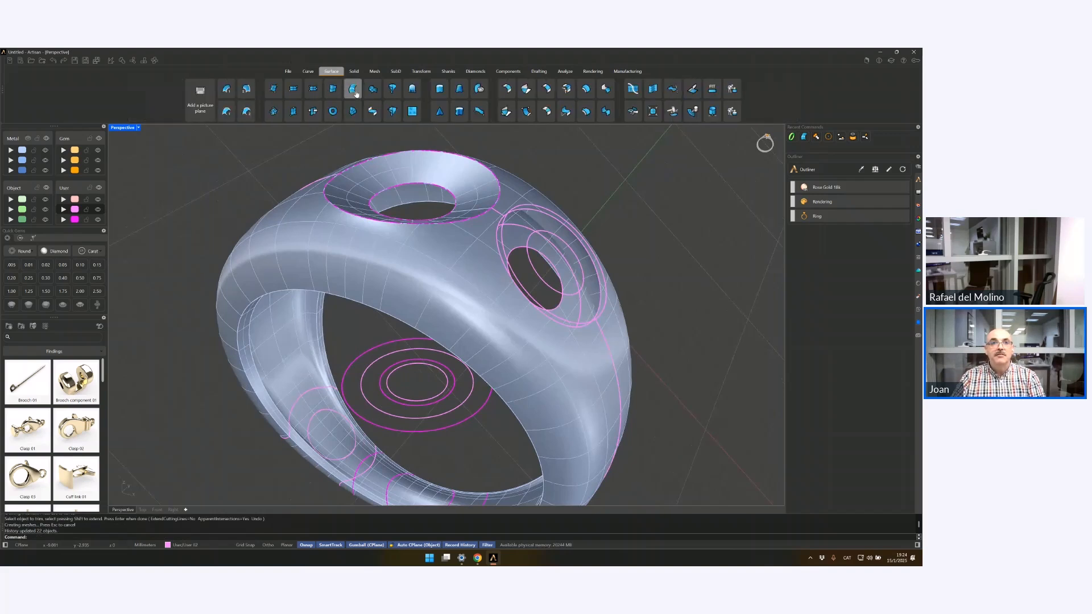
click(353, 112)
right_drag(532, 303, 513, 319)
click(519, 334)
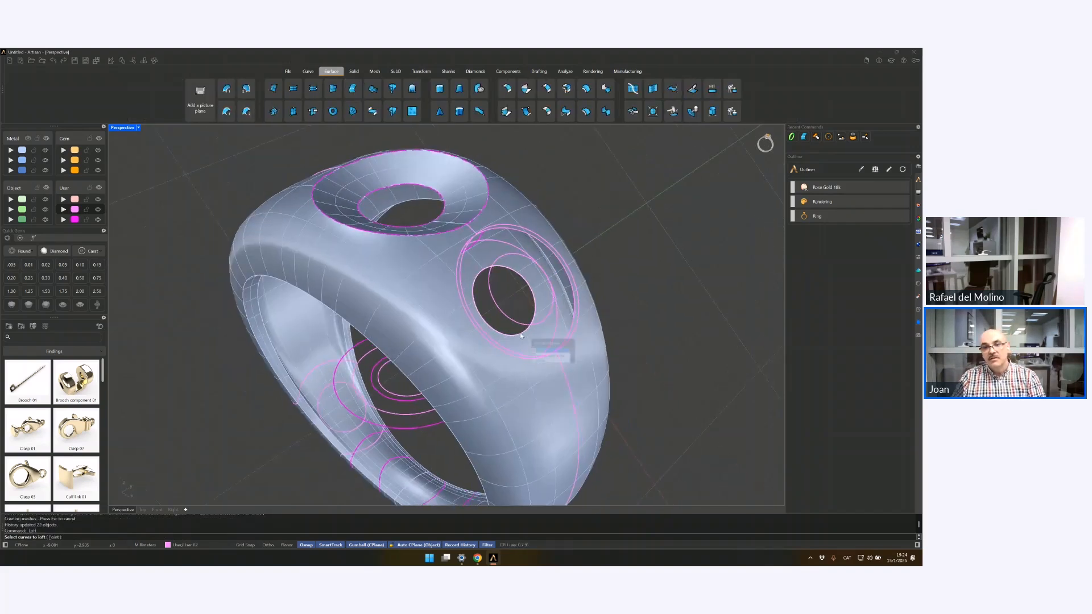
click(536, 351)
click(525, 360)
right_click(525, 359)
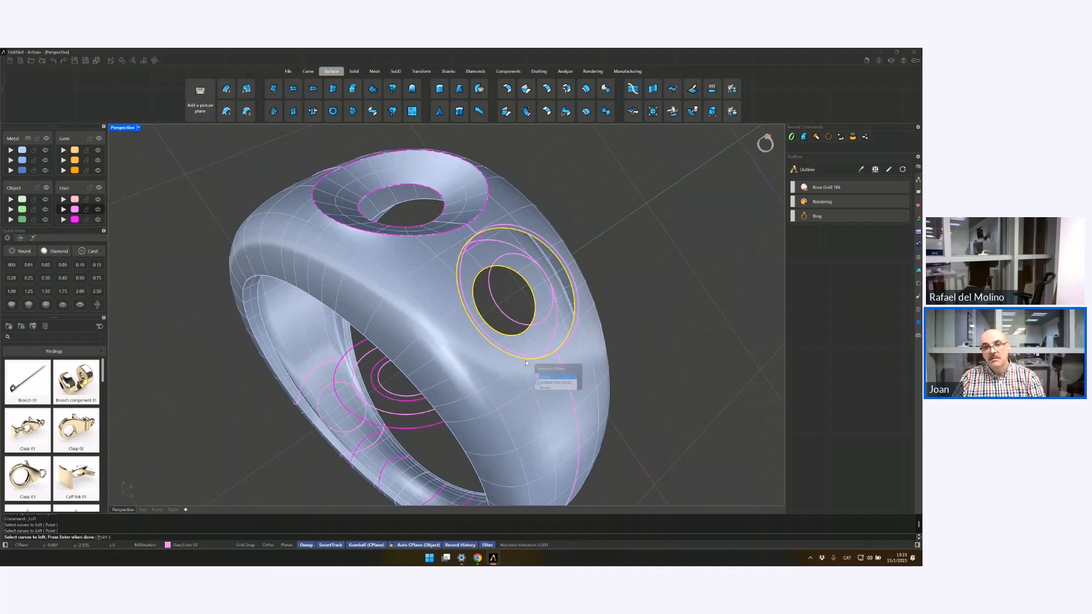
right_click(525, 359)
right_click(526, 360)
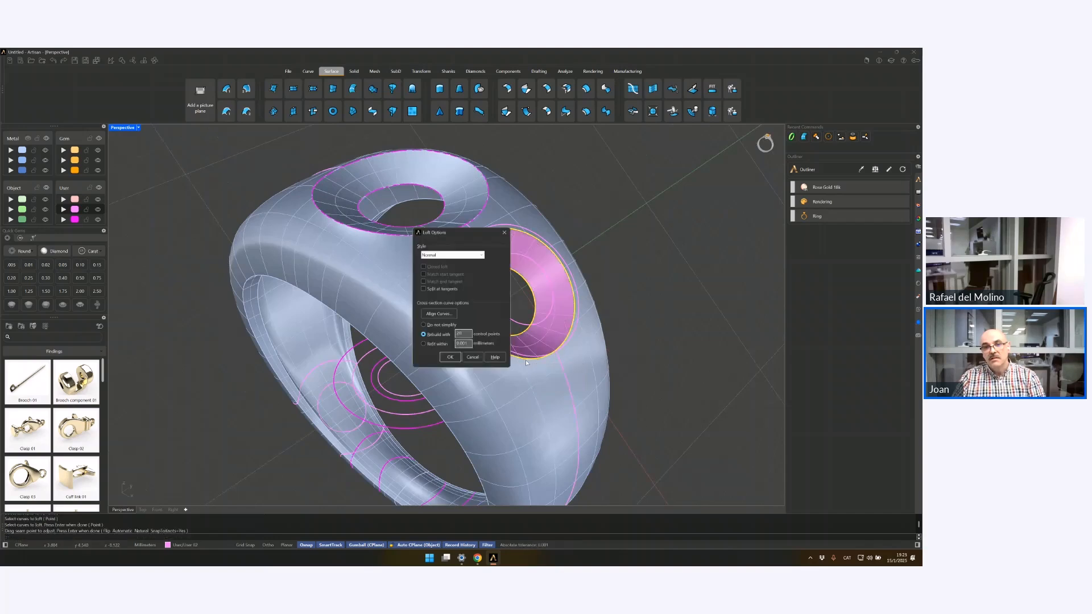
click(449, 359)
Step: Disable the automatic construction-plane alignment to objects
right_drag(639, 327, 607, 326)
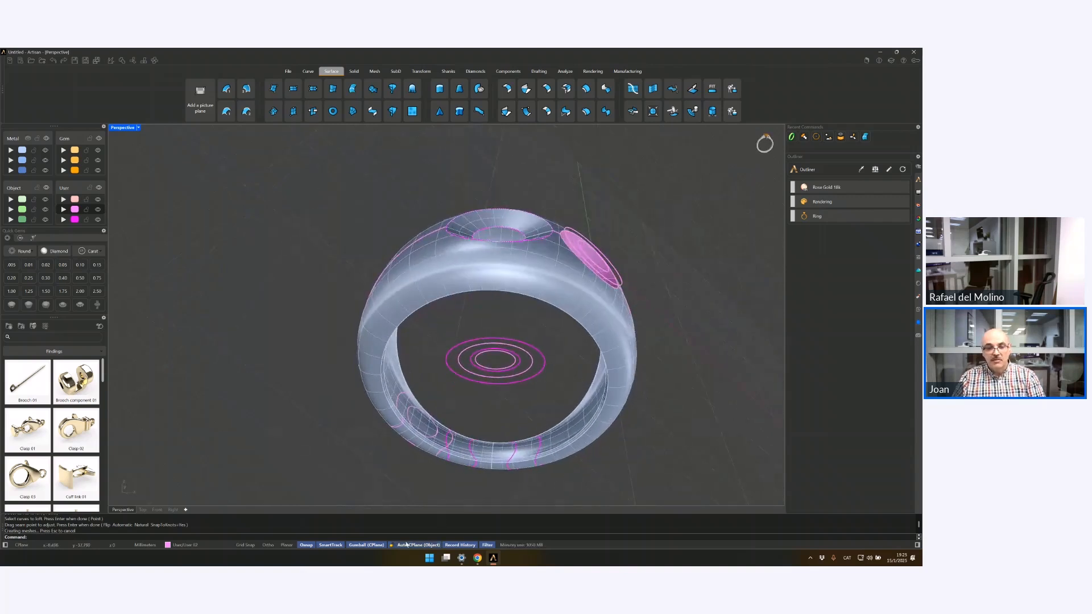
click(406, 546)
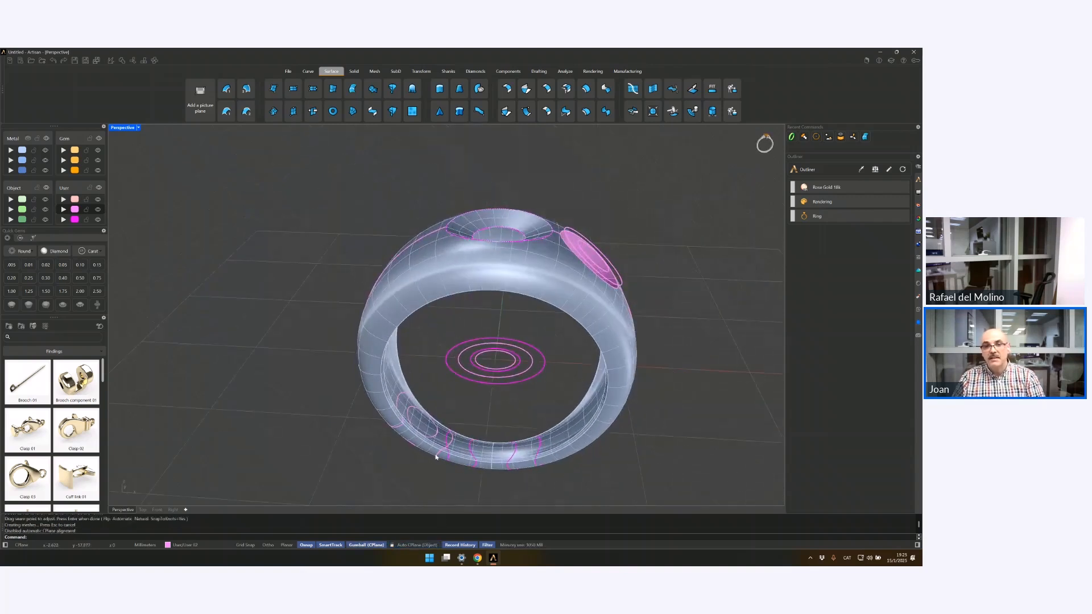
right_drag(465, 407, 462, 409)
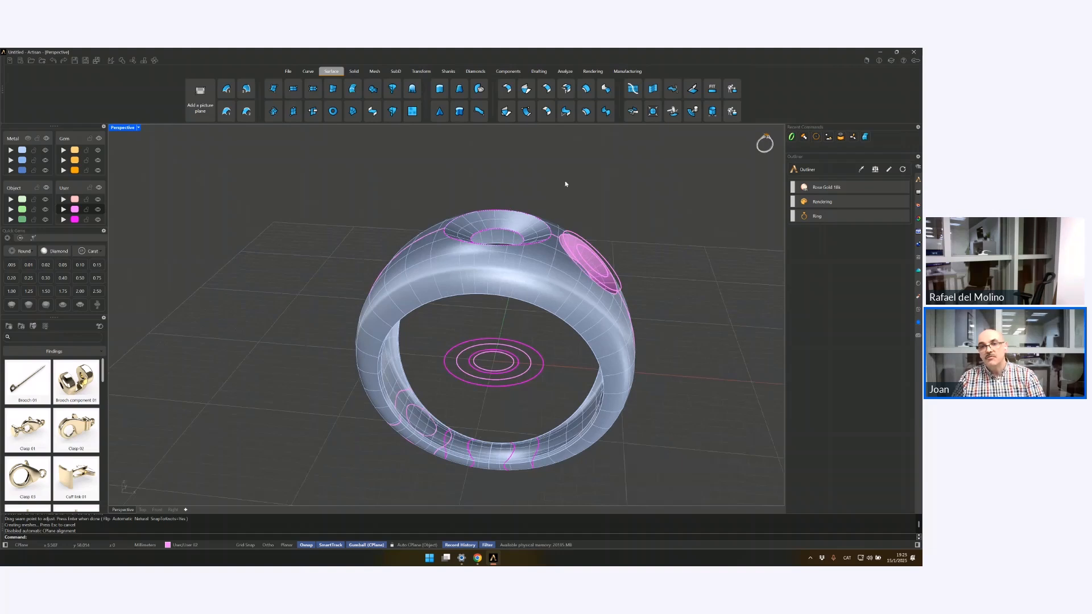
Step: Mirror the side opening's loft surface and circles across the Y axis onto the ring's opposite shoulder
drag(546, 196, 644, 342)
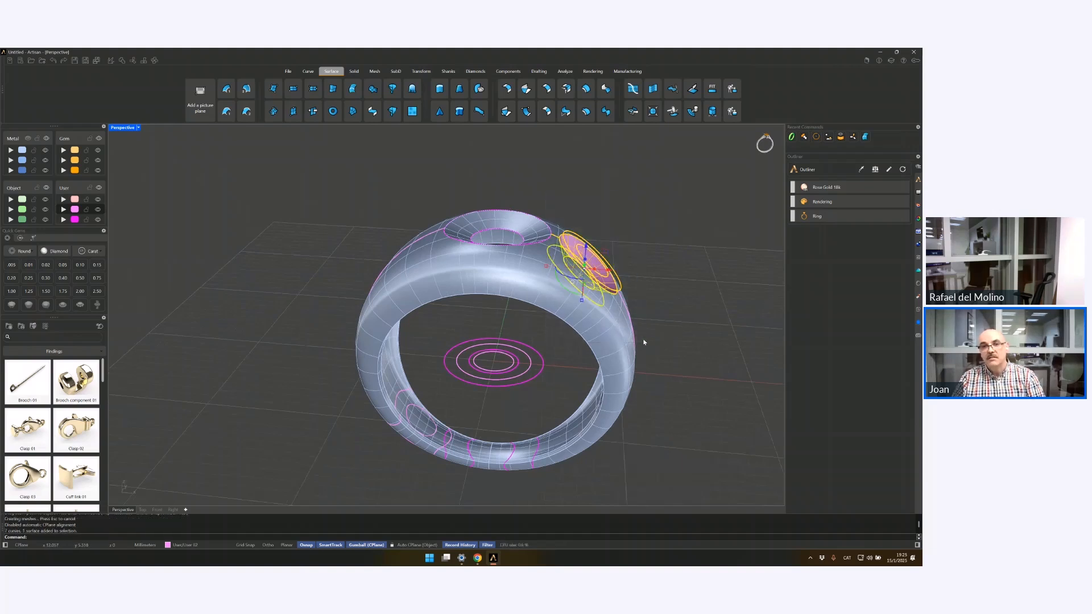
right_drag(648, 336, 558, 245)
ctrl+click(558, 245)
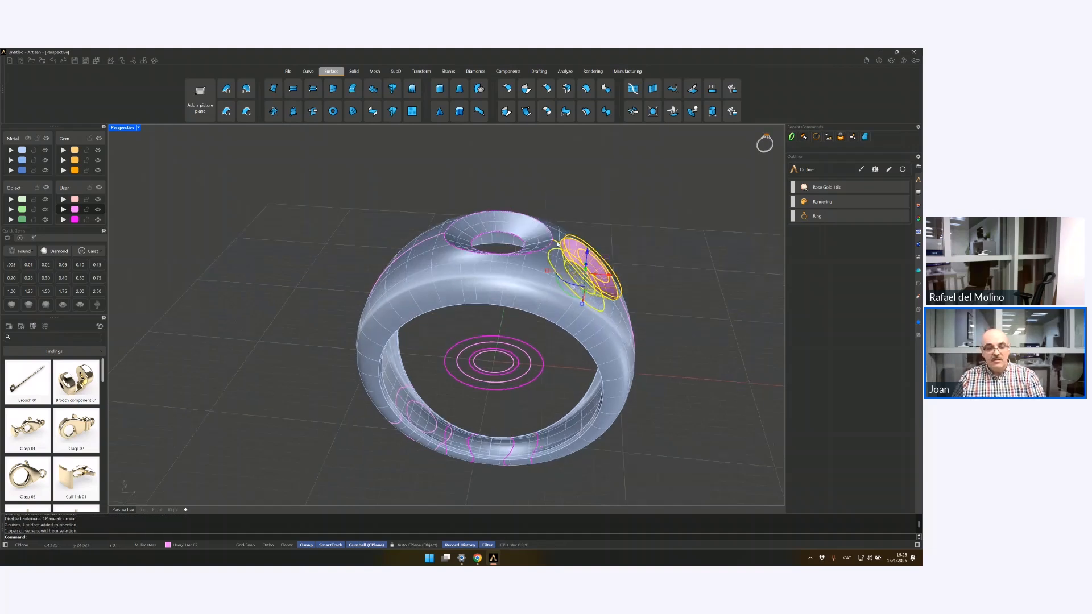
ctrl+click(558, 245)
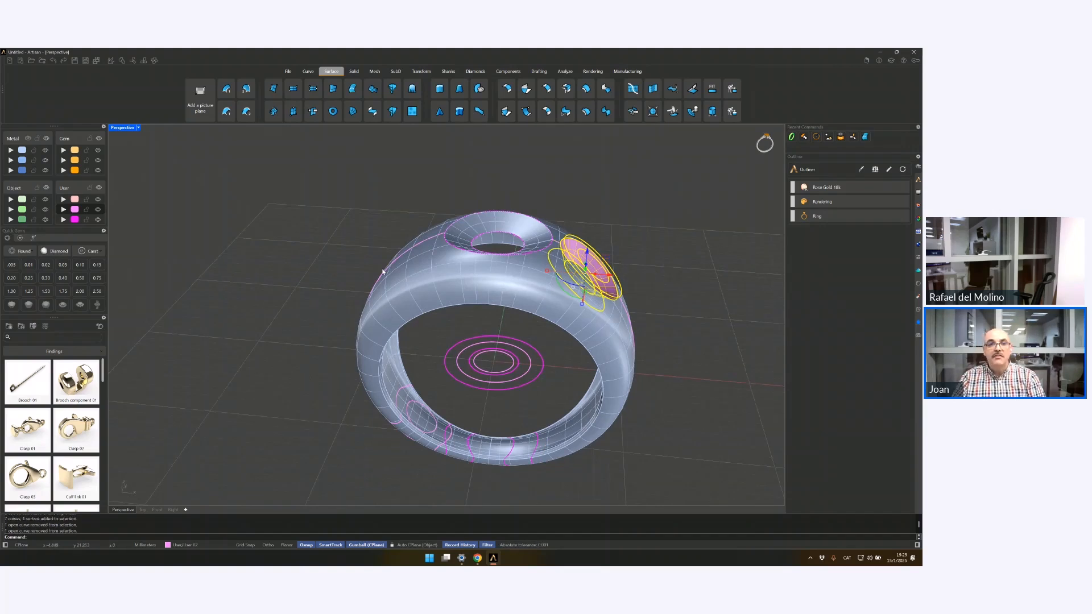
click(418, 72)
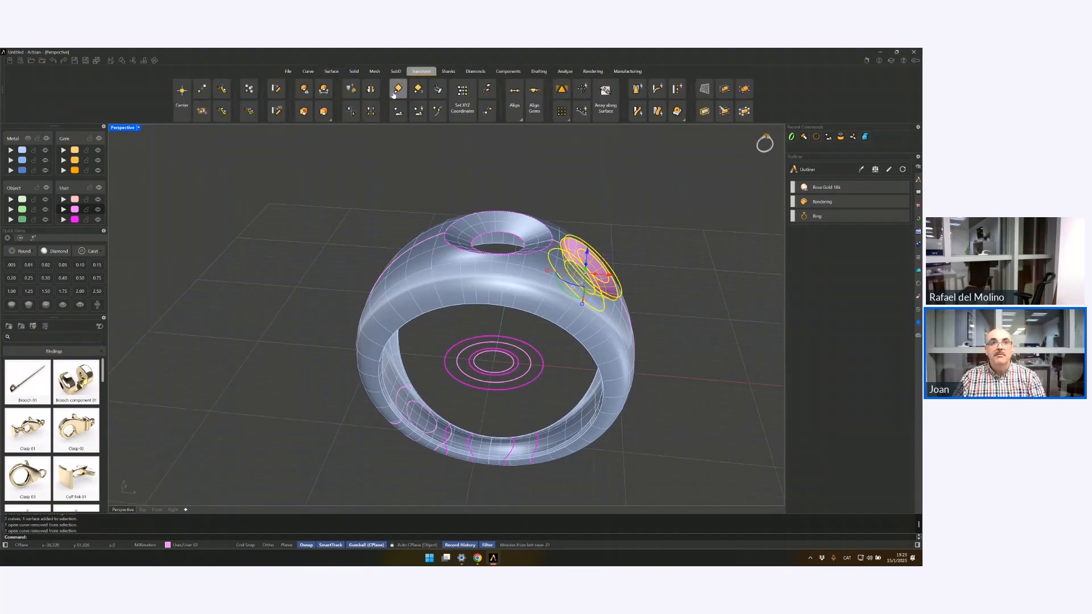
click(370, 89)
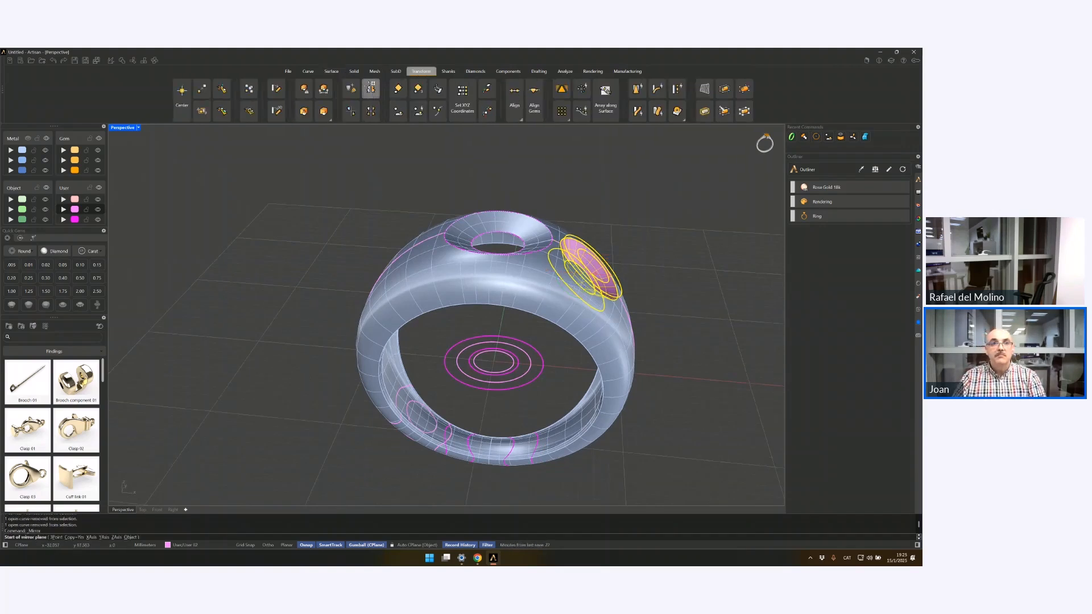
click(103, 538)
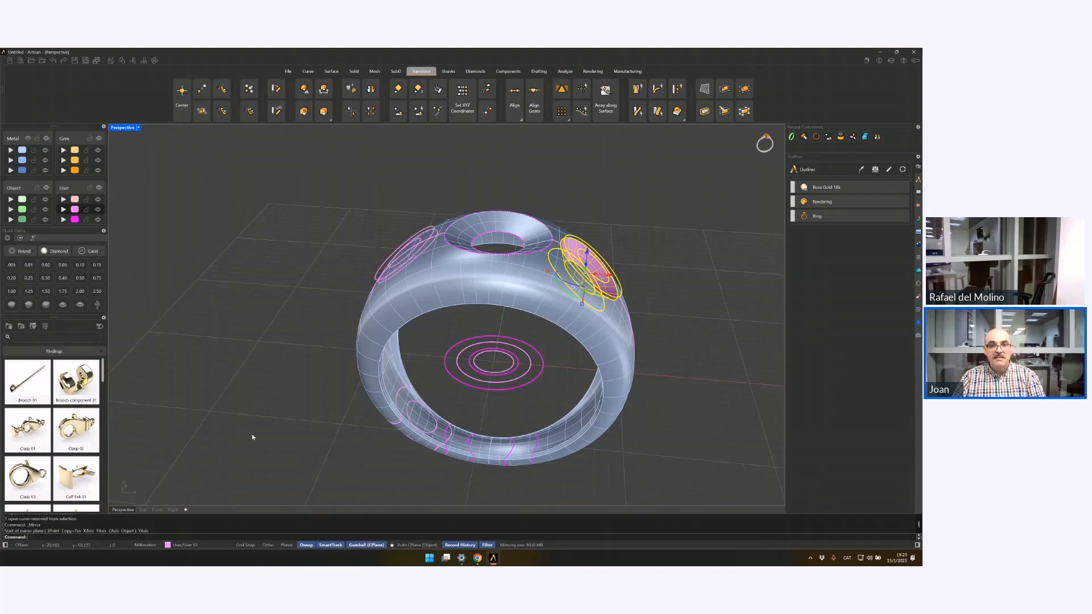
Step: Trim away the ring's outer surface inside the large mirrored circle
right_drag(285, 417, 461, 257)
scroll(460, 258, up, 3)
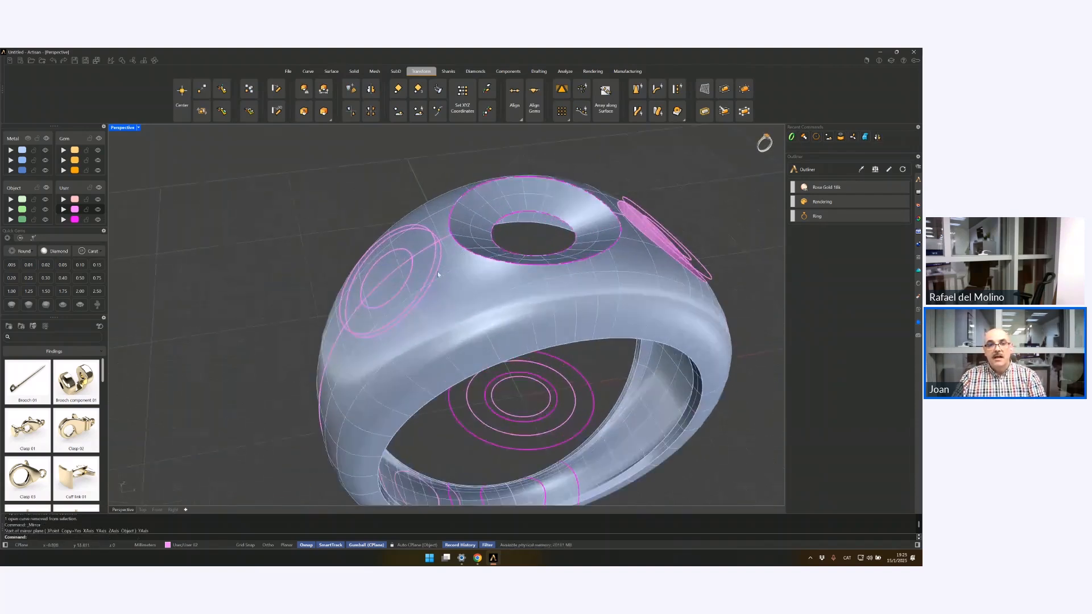
click(436, 273)
click(458, 283)
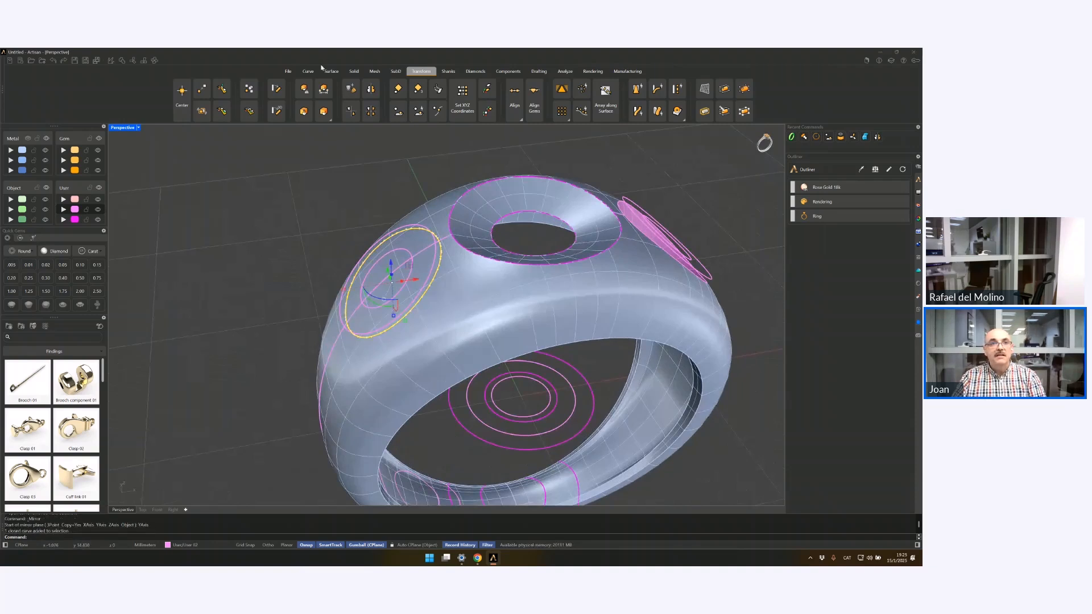
click(132, 61)
click(439, 286)
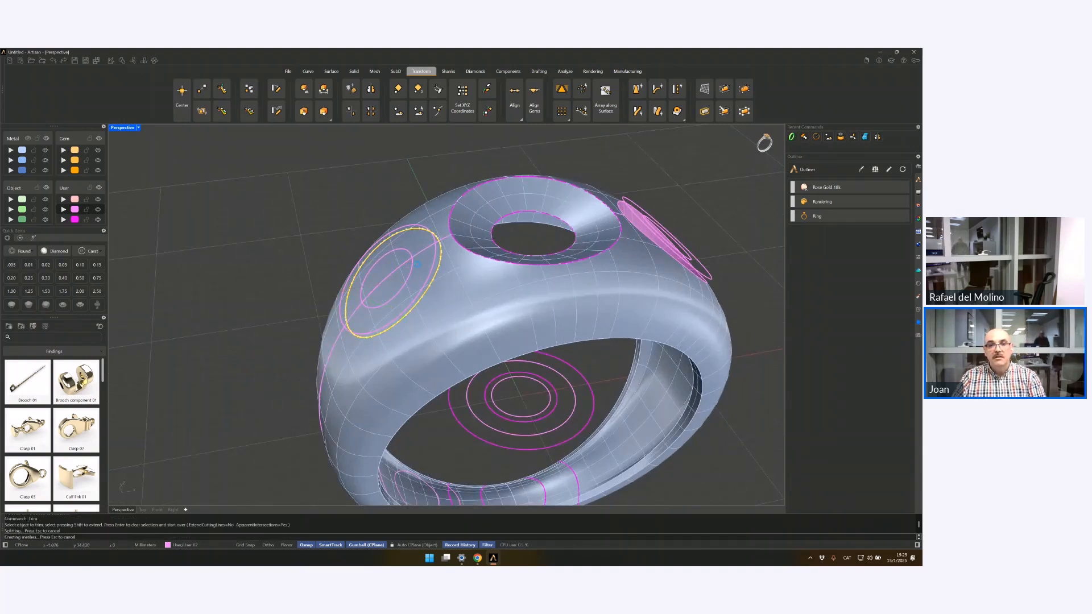
Step: Trim away the ring's inner wall inside the small mirrored opening
click(423, 268)
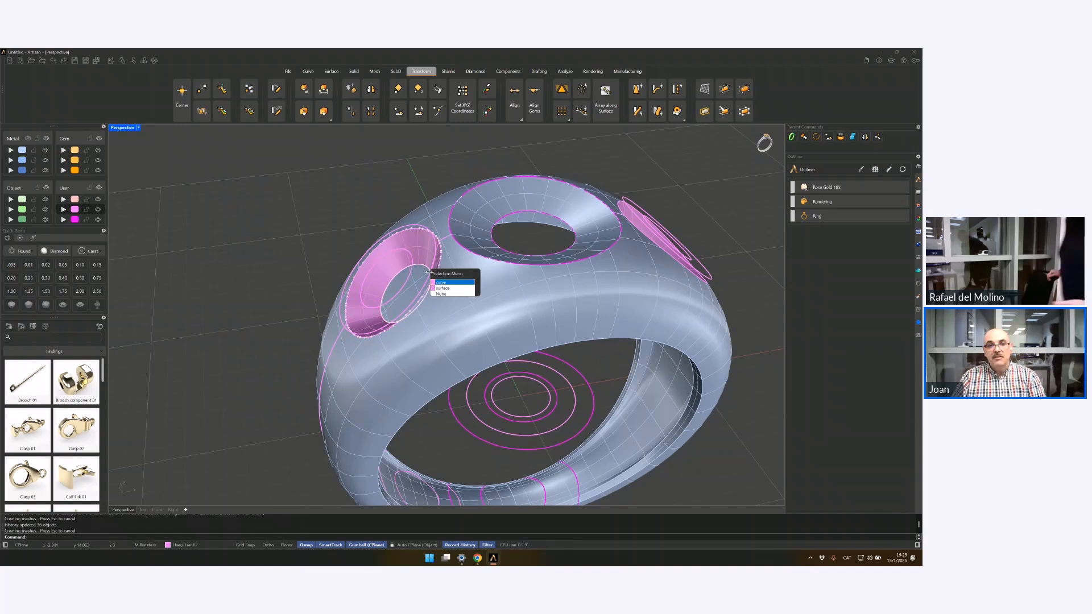
click(443, 282)
right_click(418, 273)
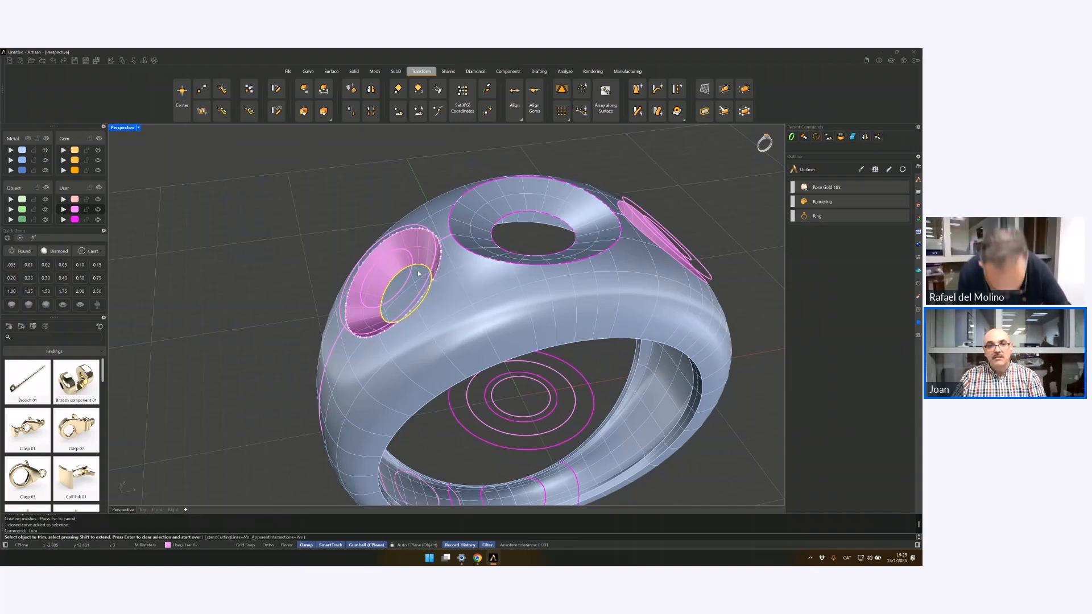
click(419, 273)
key(Return)
click(410, 199)
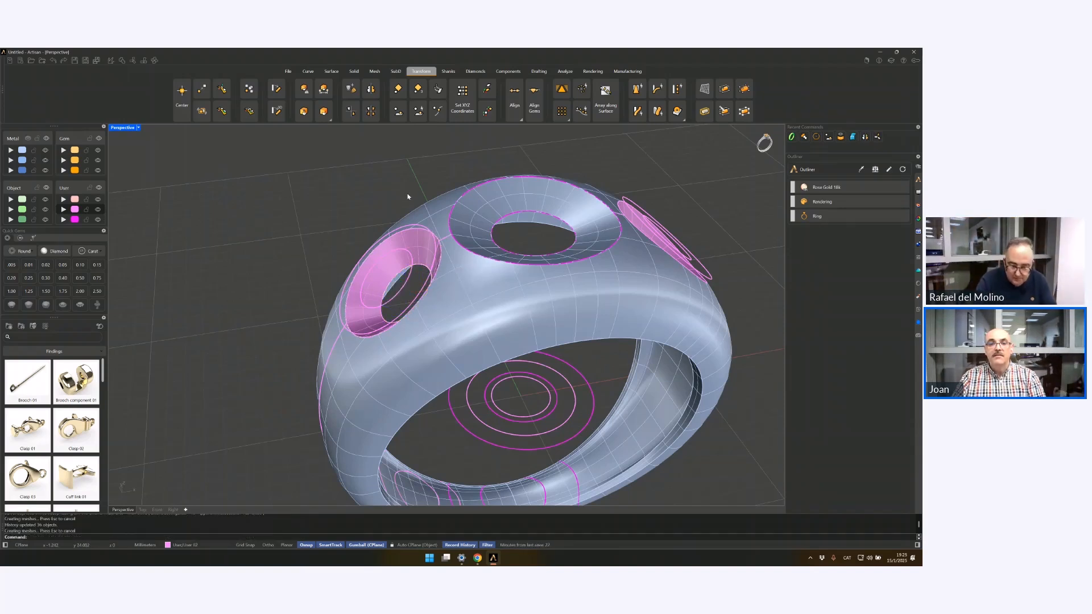
Step: Join both side loft surfaces with the ring body into one polysurface
right_drag(410, 199, 414, 205)
right_drag(600, 312, 469, 308)
click(412, 257)
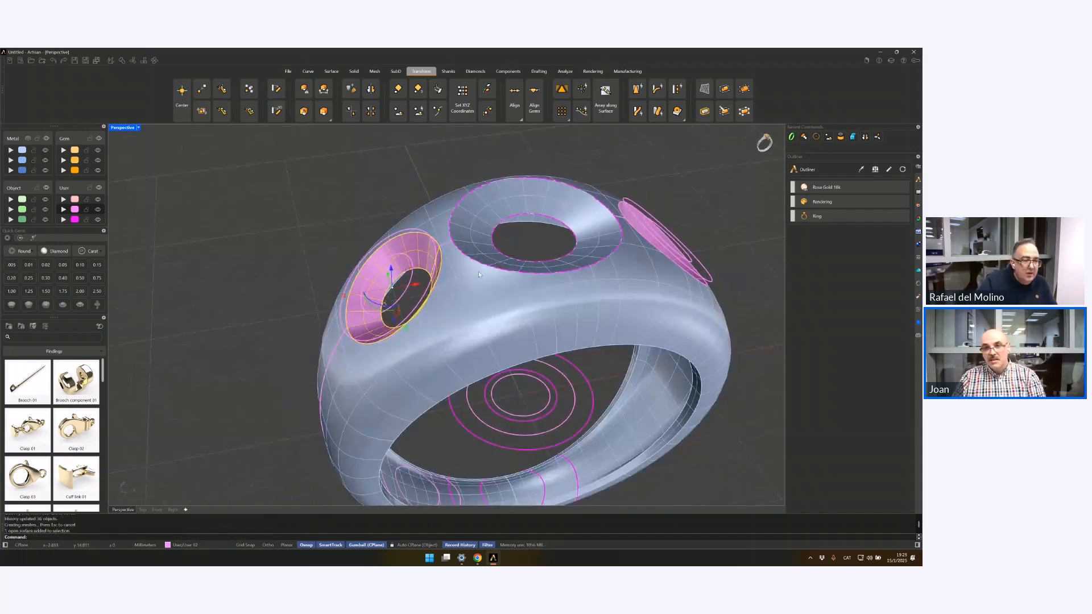
right_drag(560, 256, 484, 285)
shift+click(625, 272)
shift+click(615, 241)
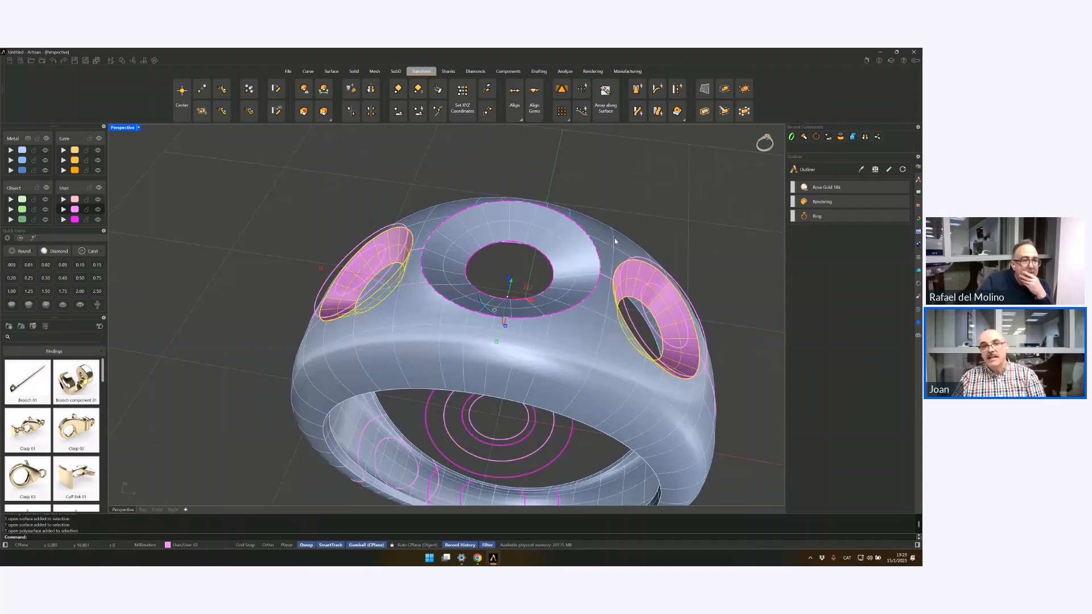
click(222, 111)
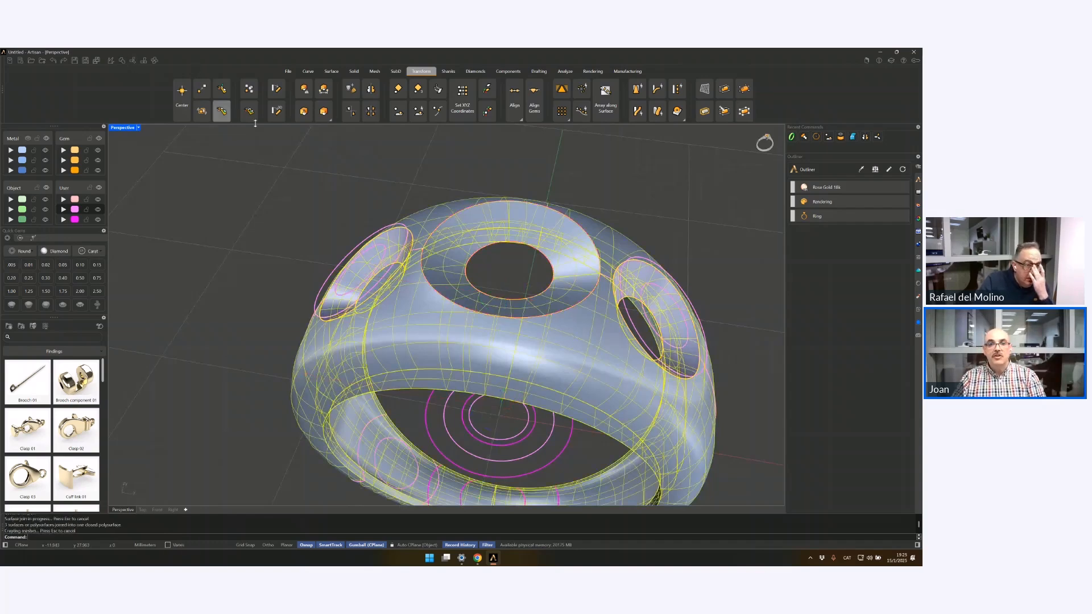
click(433, 168)
Step: Inspect the joined ring's three conical openings from the outside and from the inner wall
right_drag(484, 413, 492, 353)
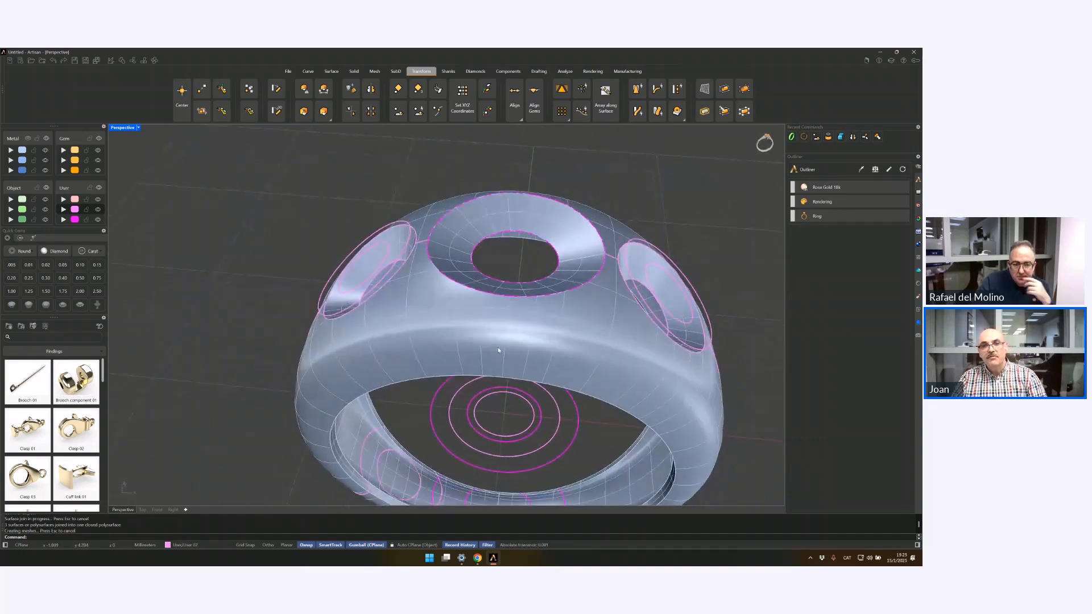
mouse_move(520, 230)
right_down()
mouse_move(522, 283)
mouse_move(524, 246)
right_up()
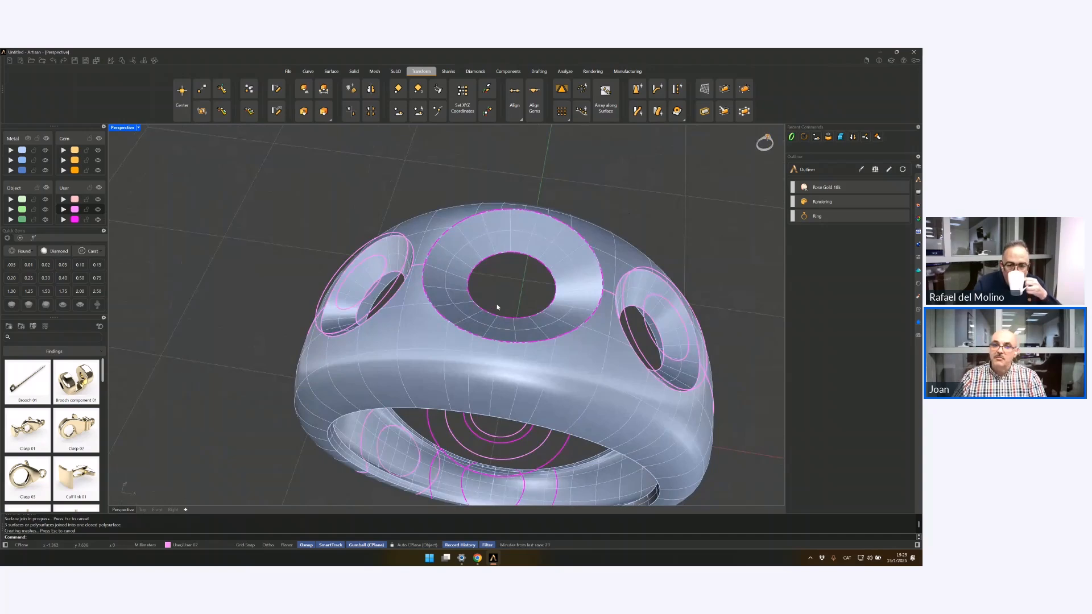
right_drag(497, 307, 463, 319)
right_drag(438, 357, 499, 276)
scroll(500, 278, up, 3)
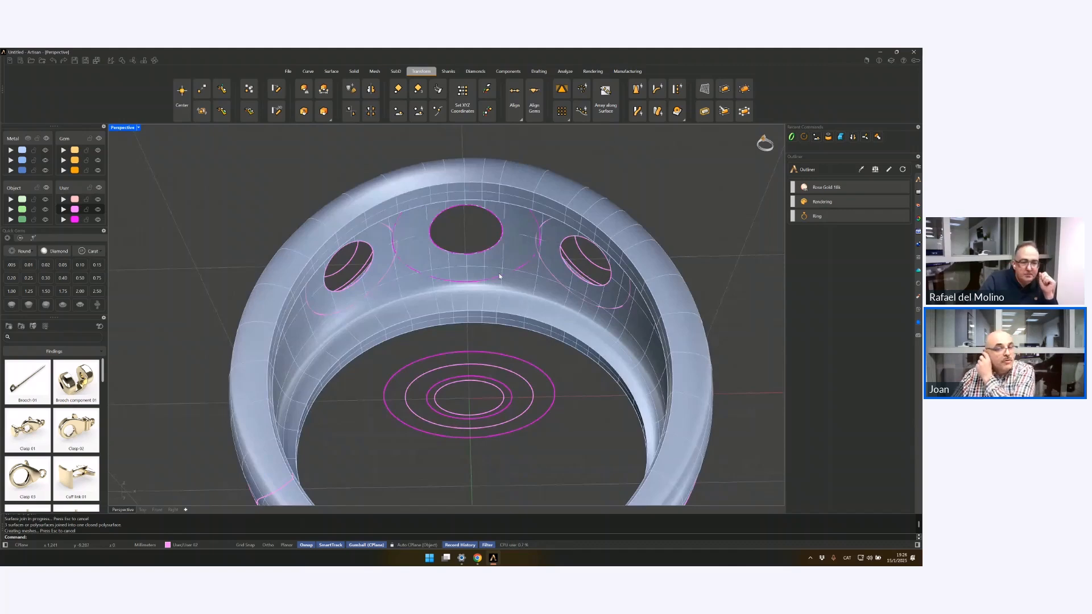
right_drag(499, 276, 523, 268)
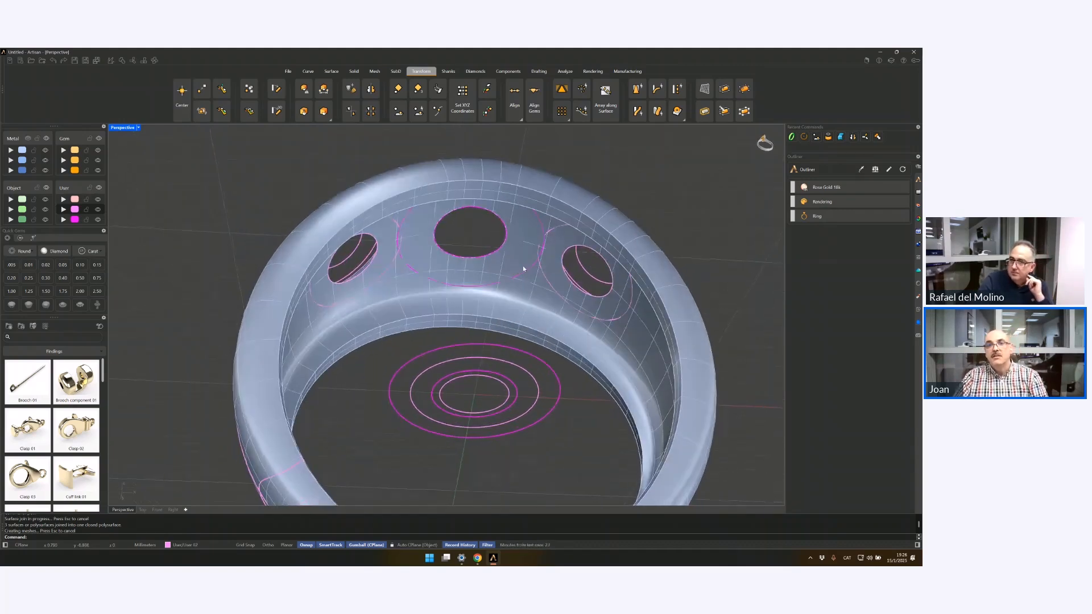
Step: PushPull the regions around the three openings on the ring's inner wall by 0.5 mm, including the overlaps between them
click(352, 72)
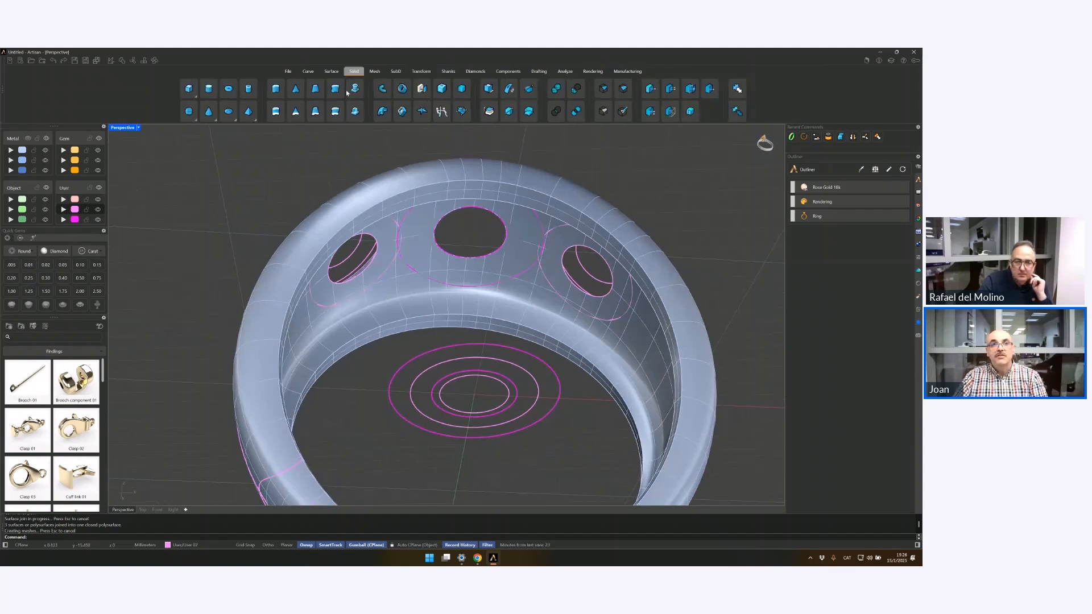
click(428, 116)
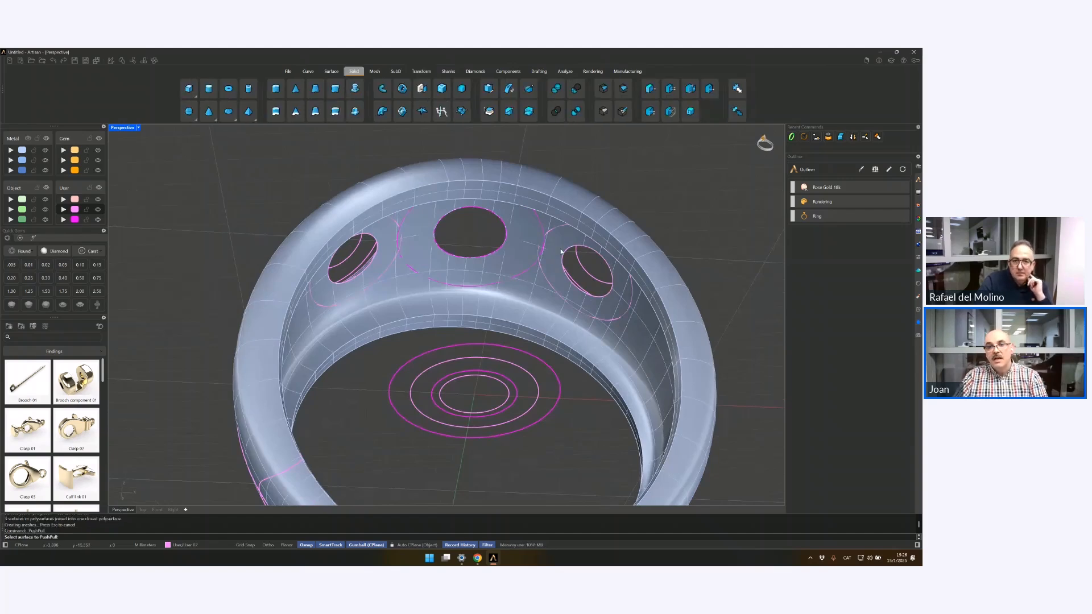
scroll(561, 251, up, 3)
click(558, 246)
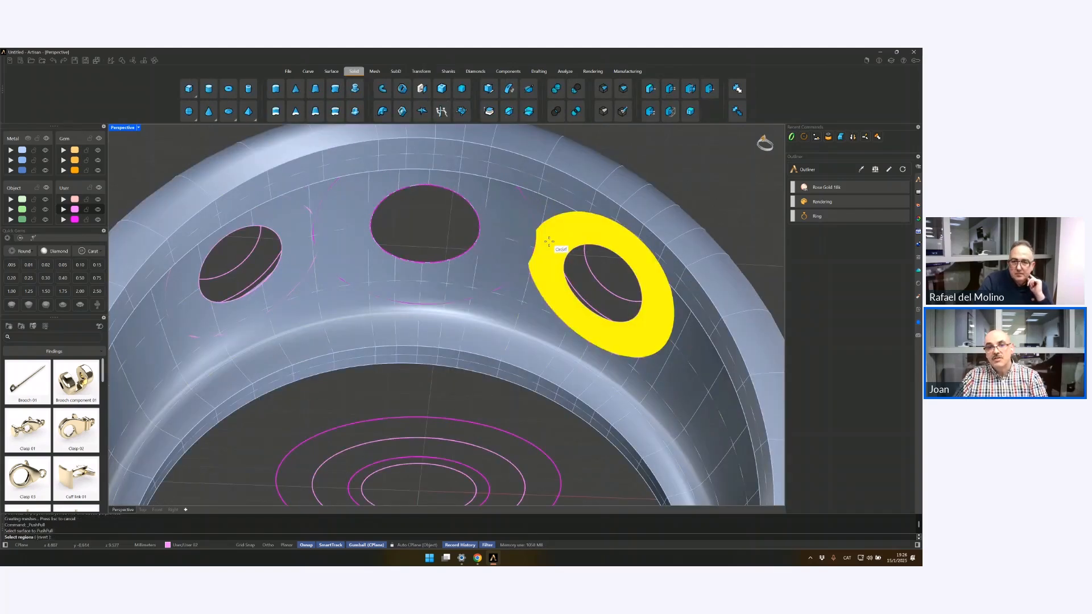
click(505, 237)
scroll(534, 245, up, 5)
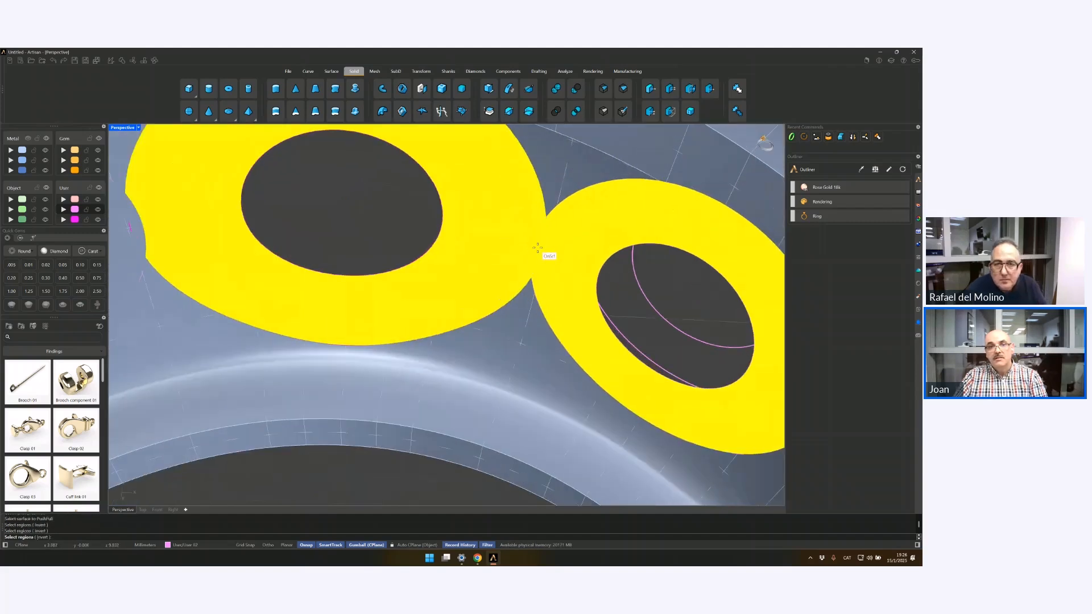
scroll(527, 254, down, 3)
click(257, 250)
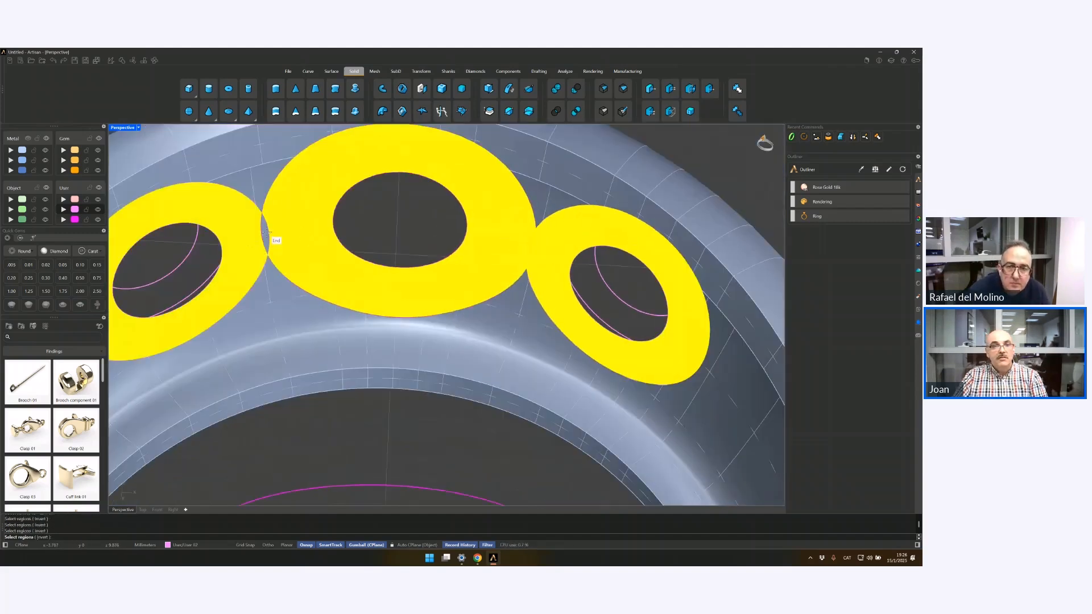
scroll(267, 238, up, 3)
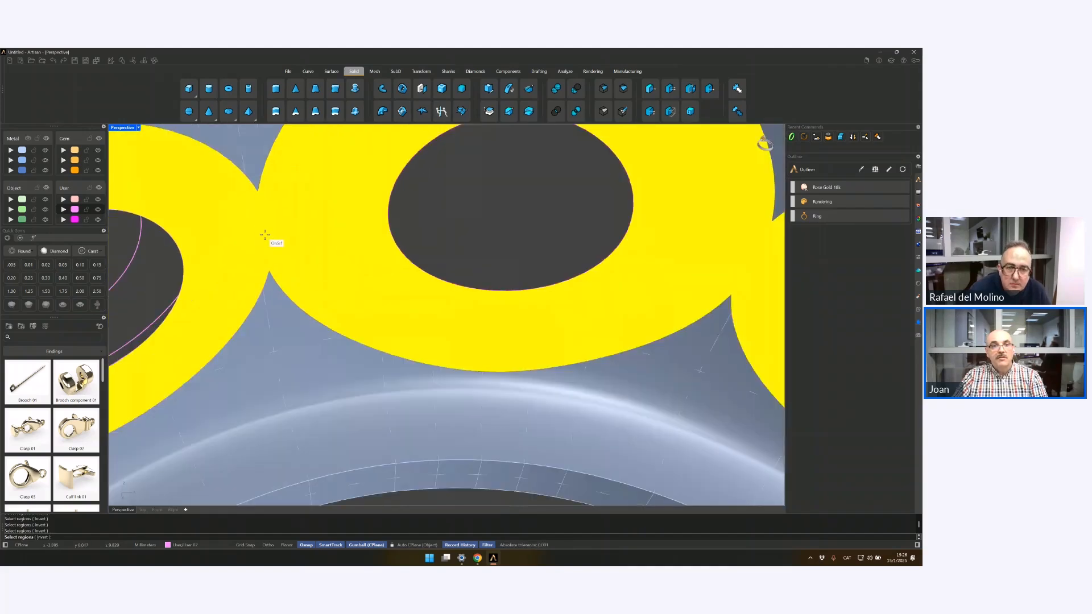
scroll(395, 242, down, 4)
key(Return)
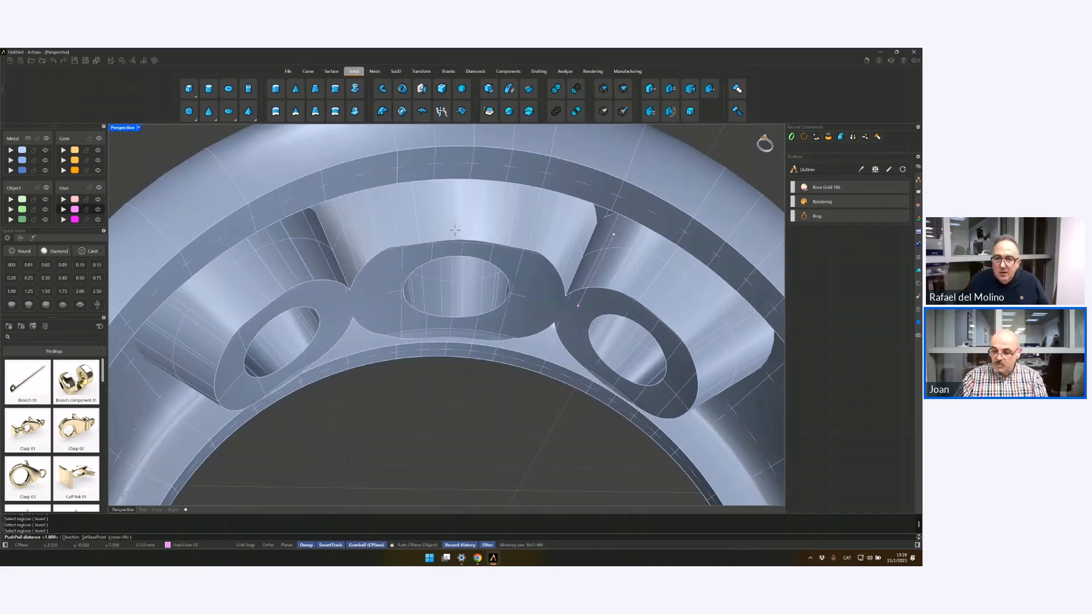
text(0.5)
key(Return)
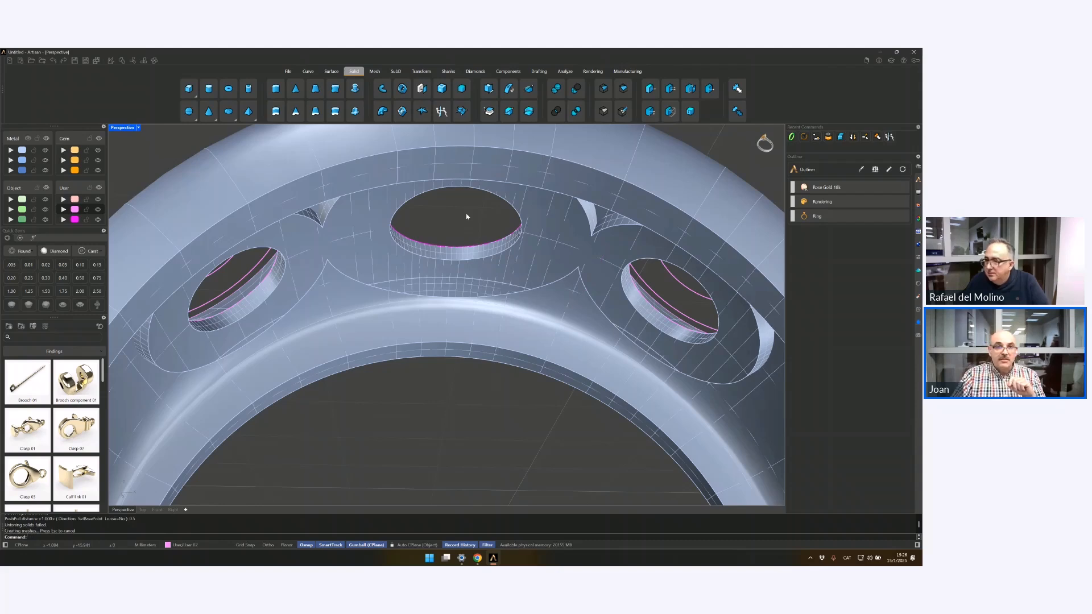
right_click(467, 214)
right_drag(468, 219, 487, 264)
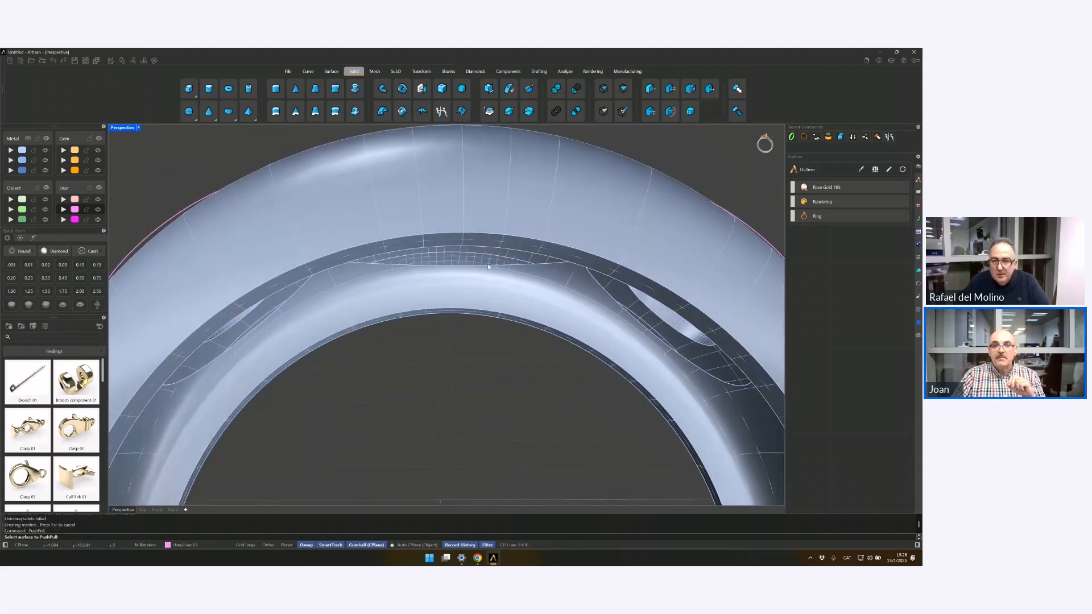
click(488, 265)
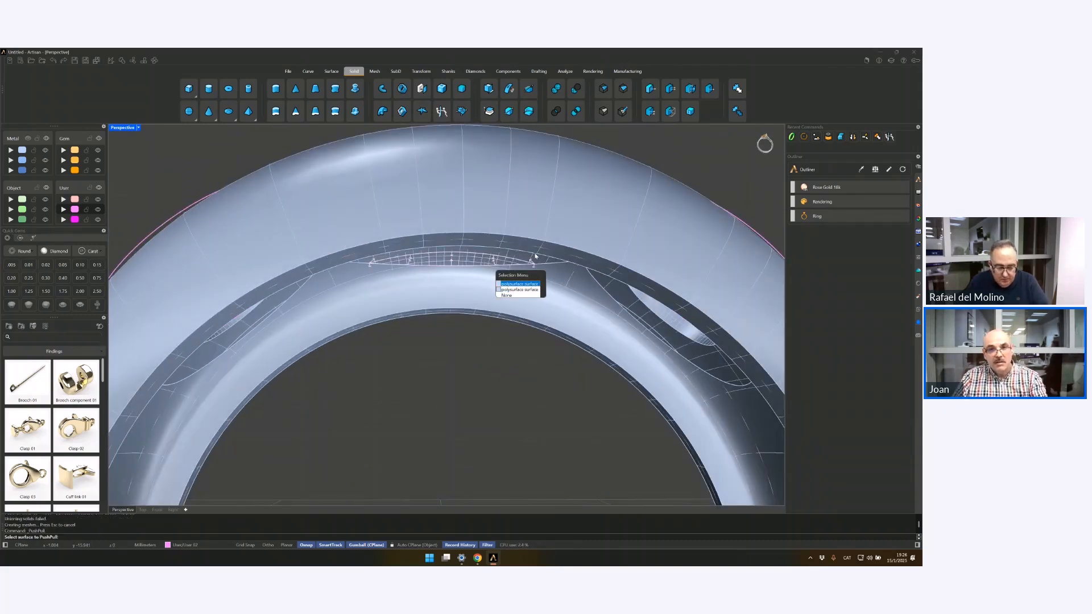
key(Escape)
Step: Move the extruded solid around the three inner openings 0.01 mm along the vertical axis, into the ring
right_drag(632, 151, 563, 309)
click(555, 325)
scroll(529, 318, down, 4)
scroll(529, 316, up, 8)
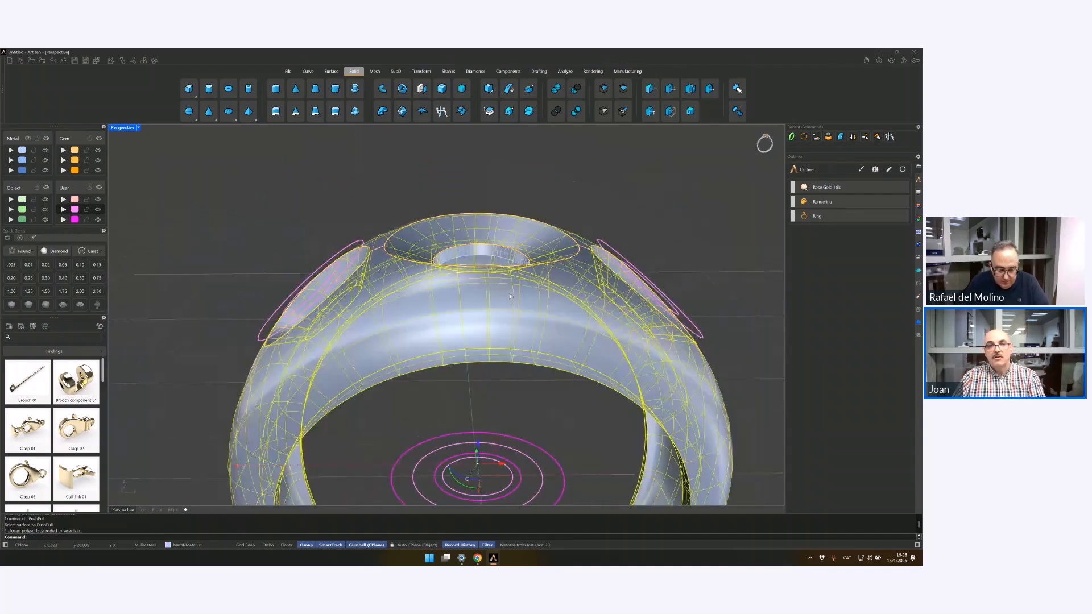
click(480, 296)
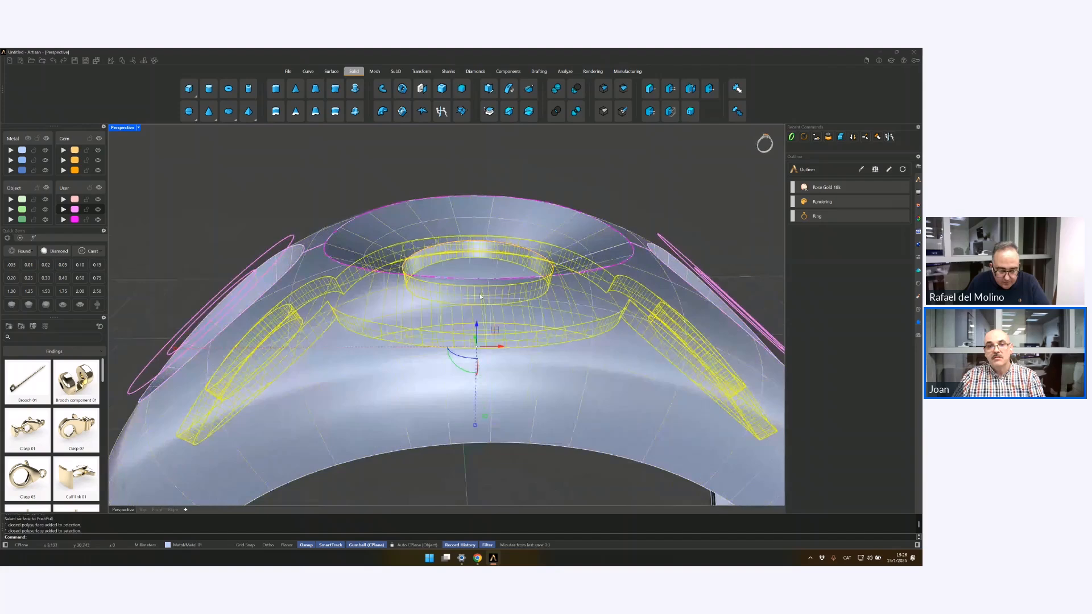
click(477, 324)
text(0.0)
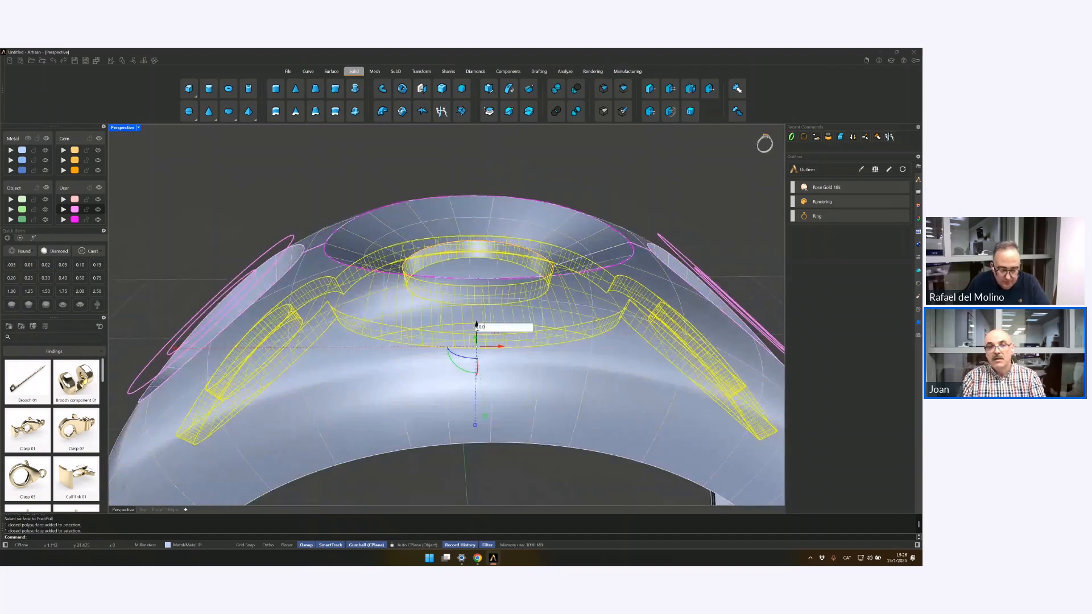
text(1)
key(Return)
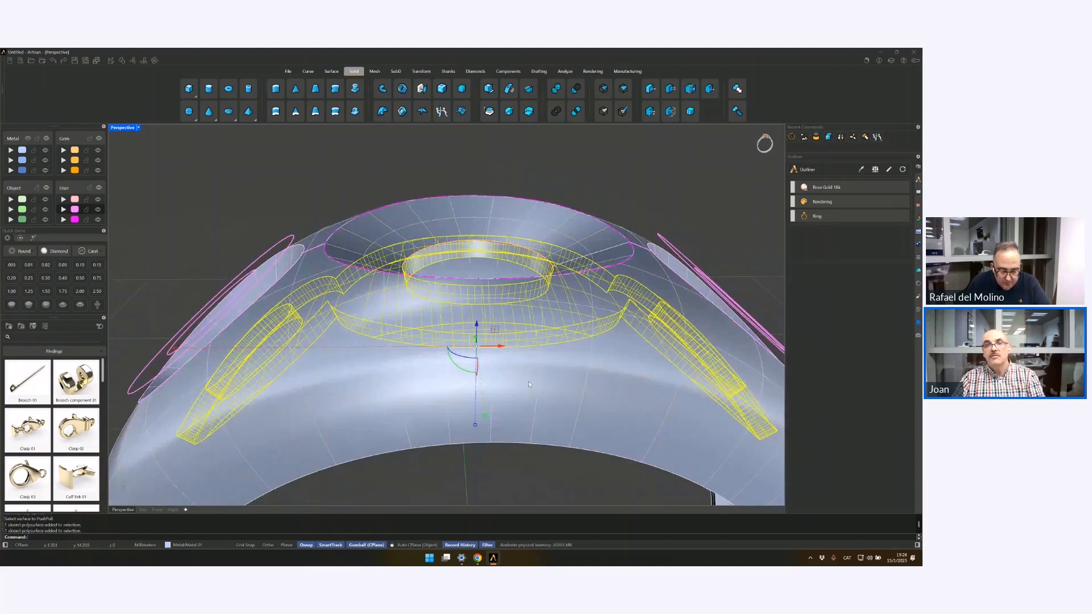
Step: Boolean-union the ring body with the extruded solid around the inner openings
click(555, 89)
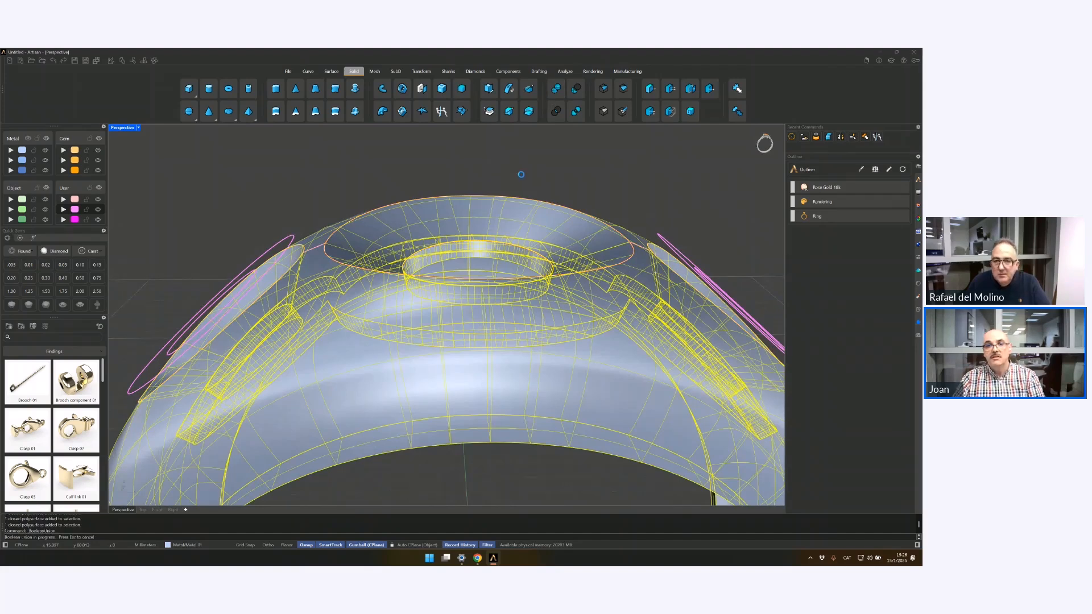
scroll(521, 173, down, 4)
right_drag(520, 174, 461, 218)
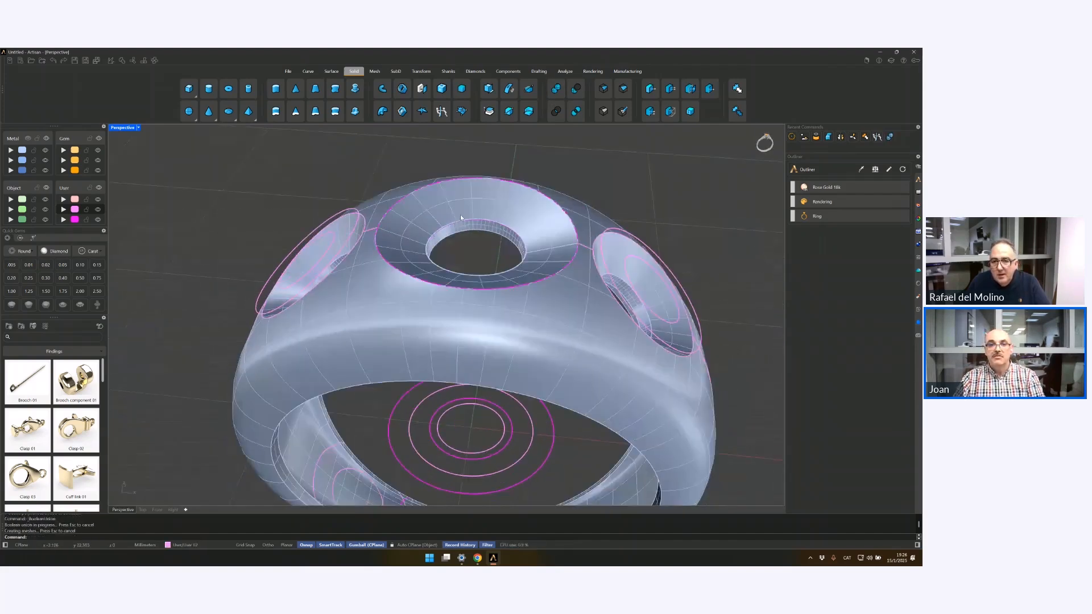
Step: Inspect the united ring solid and its three conical openings from several angles
click(460, 215)
scroll(500, 314, down, 4)
mouse_move(501, 310)
right_down()
mouse_move(495, 293)
mouse_move(489, 310)
right_up()
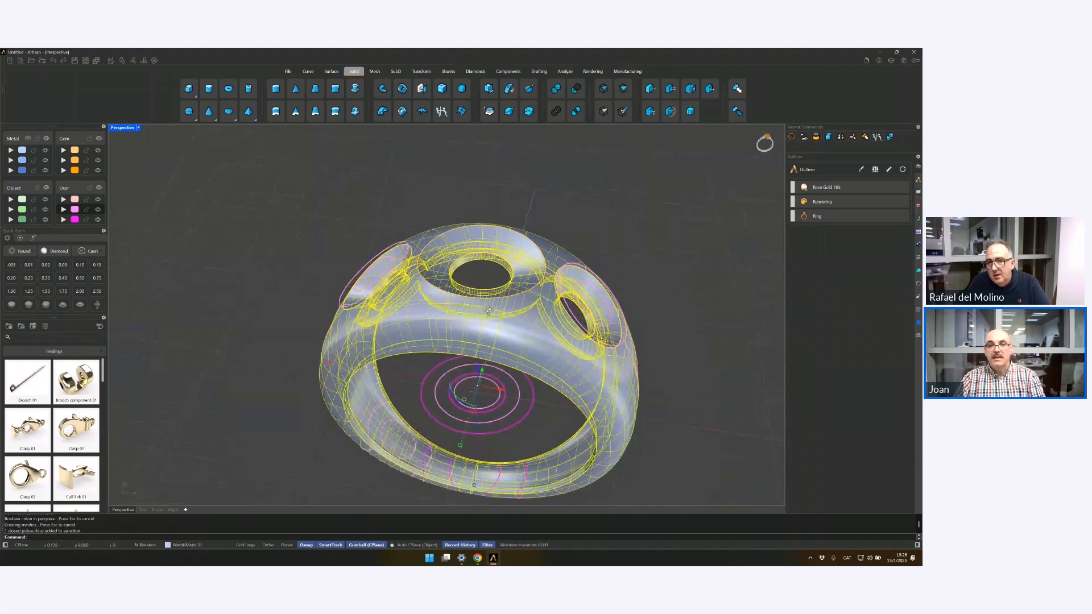
click(548, 188)
scroll(495, 251, up, 4)
right_drag(494, 251, 490, 269)
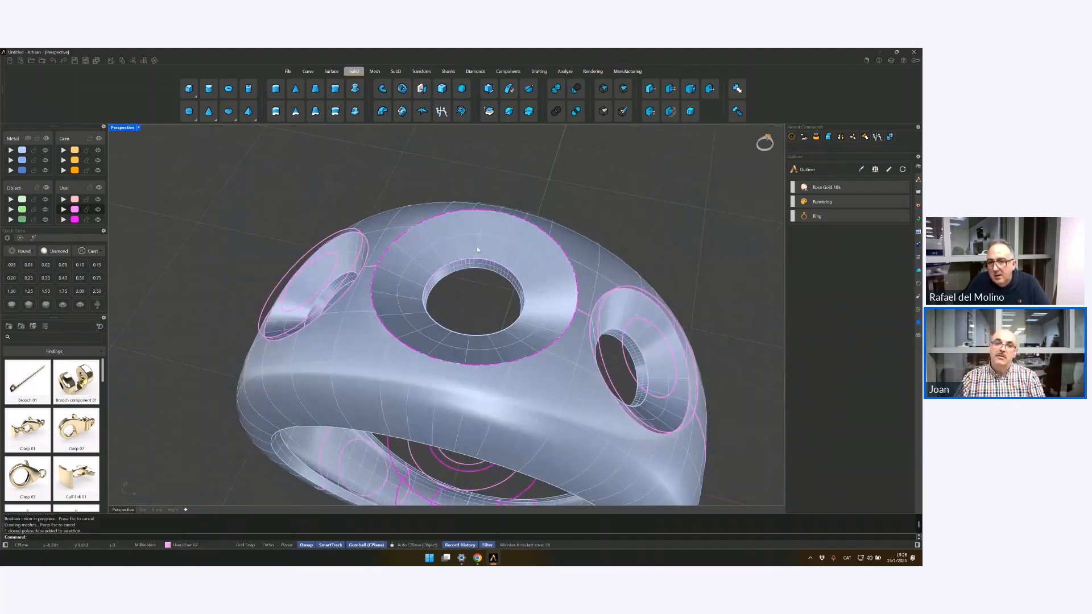
scroll(452, 288, down, 2)
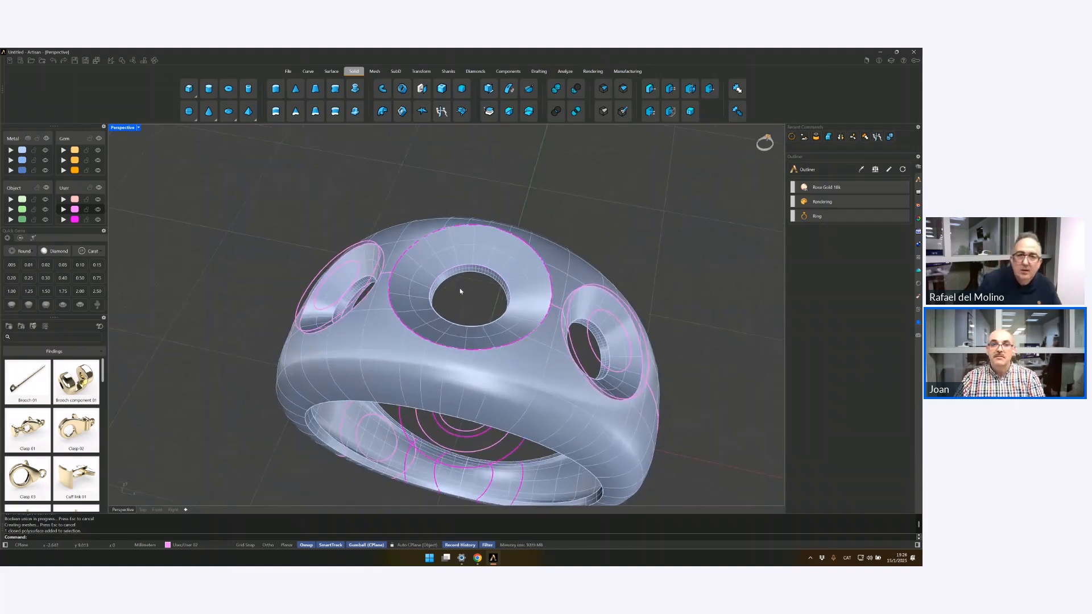
Step: Offset the inner rim edge of the central opening 0.5 mm outward on the conical surface, flipping the offset direction
click(307, 71)
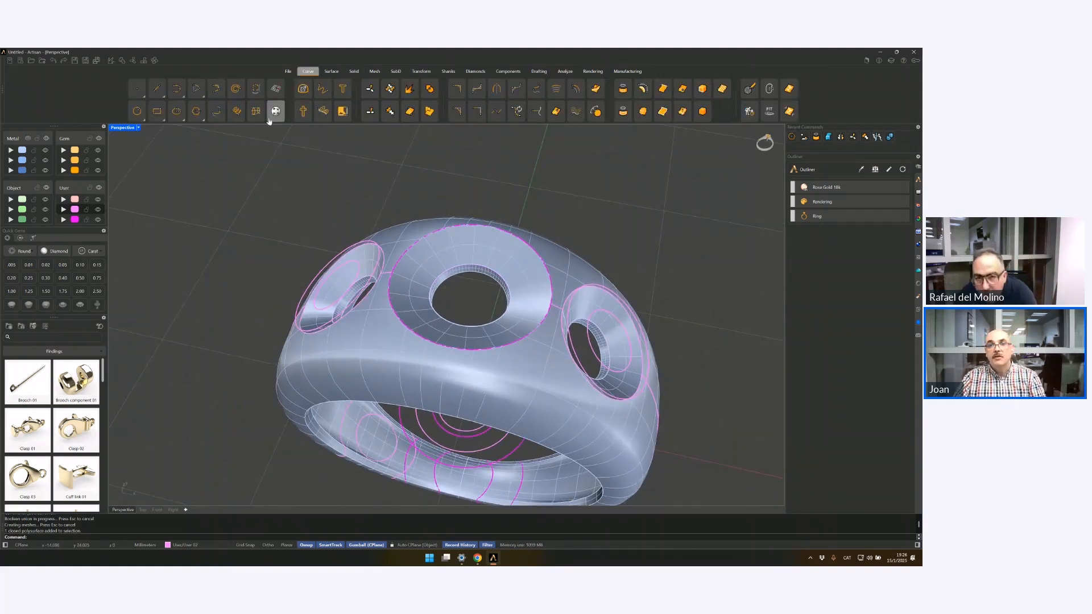
click(595, 88)
scroll(477, 355, up, 6)
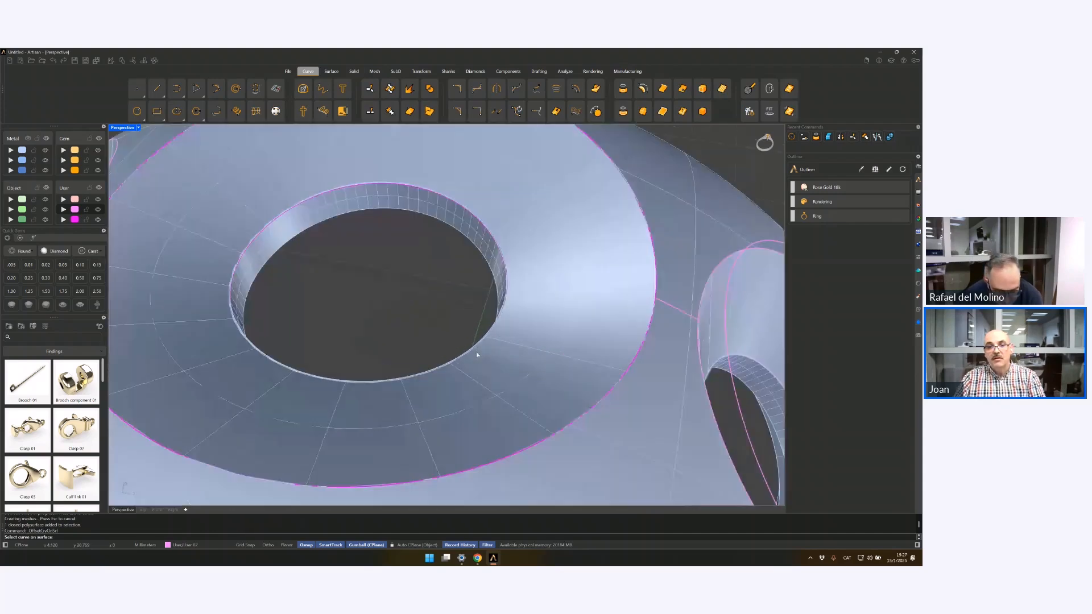
click(475, 351)
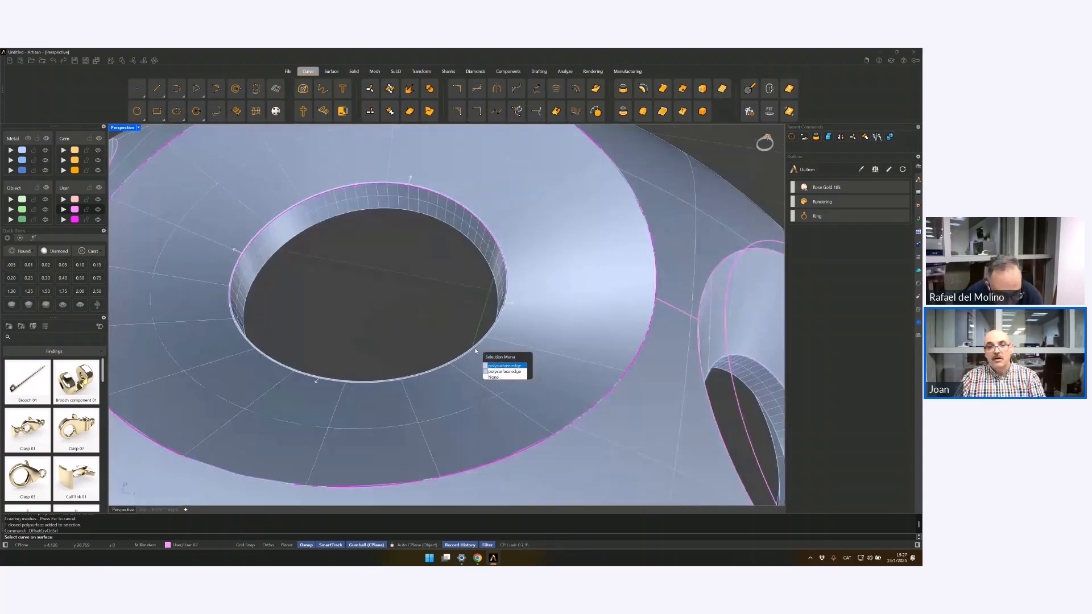
click(497, 365)
scroll(473, 346, down, 3)
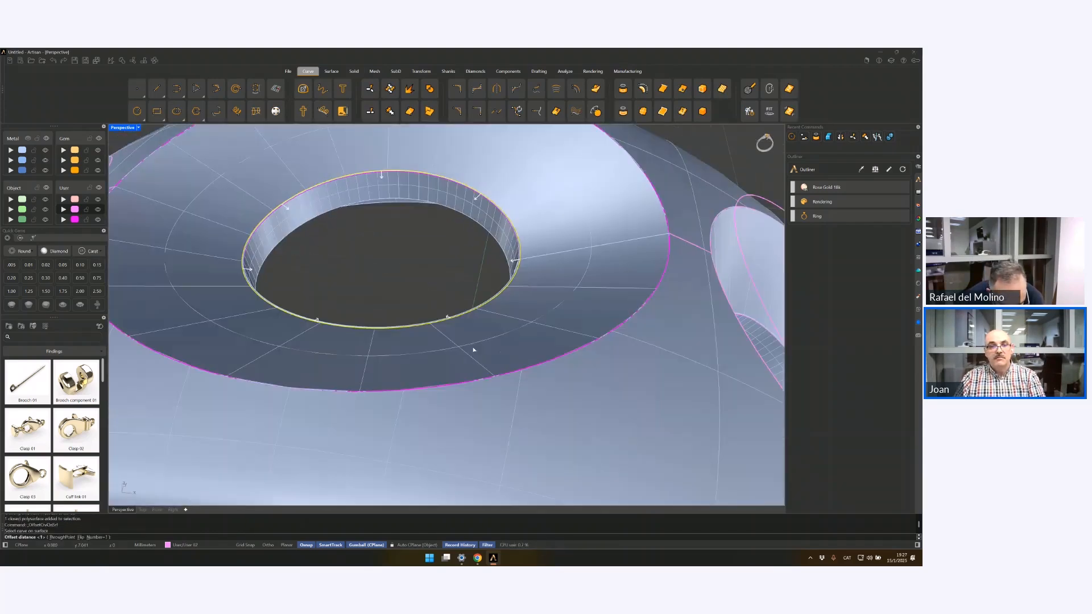
scroll(455, 279, down, 2)
scroll(438, 284, down, 2)
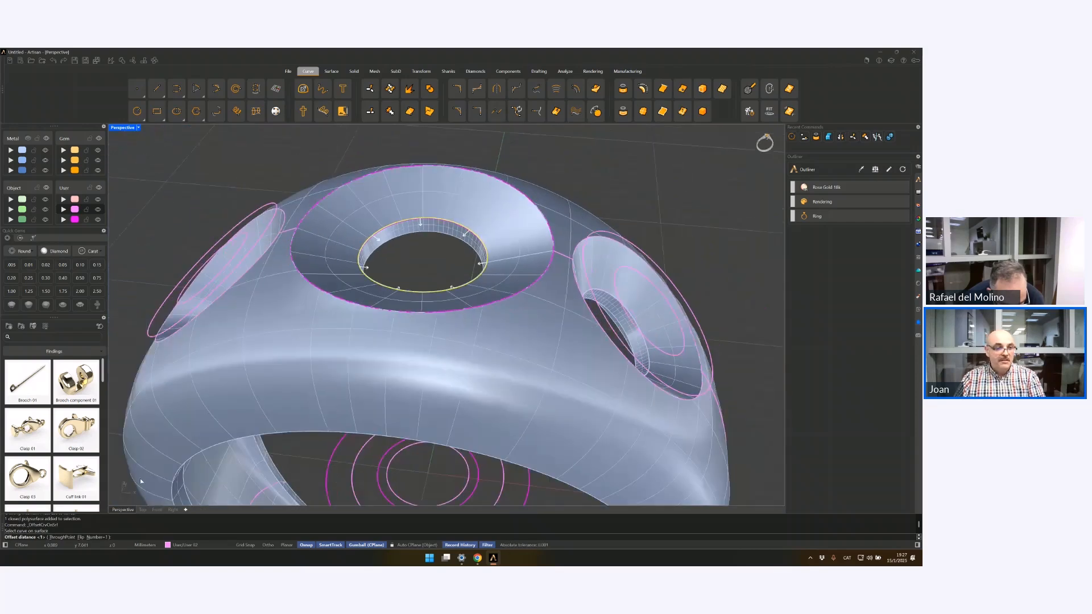
click(80, 537)
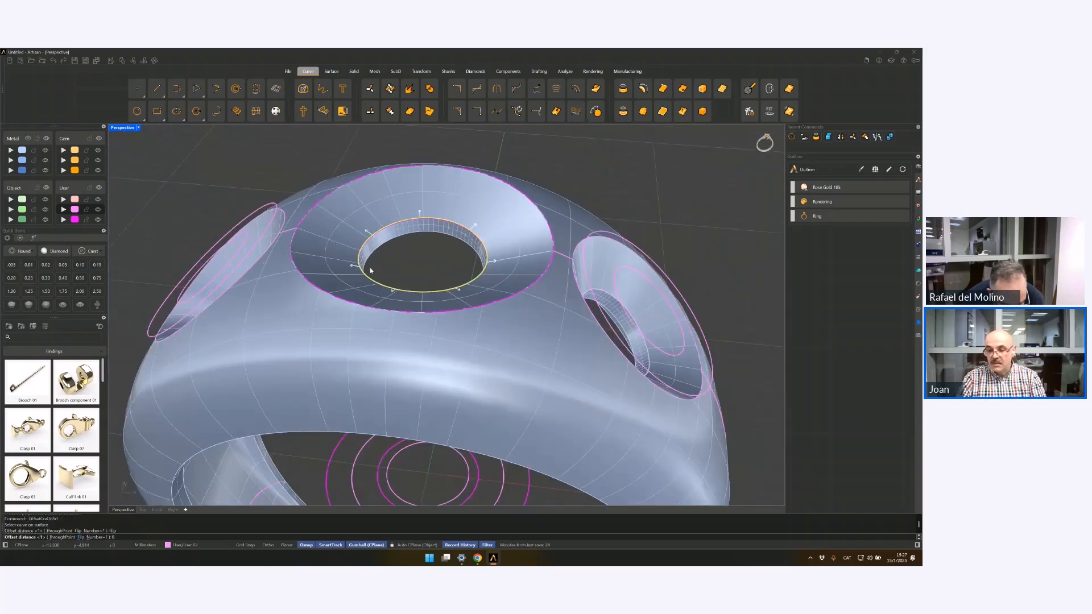
text(0.5)
key(Return)
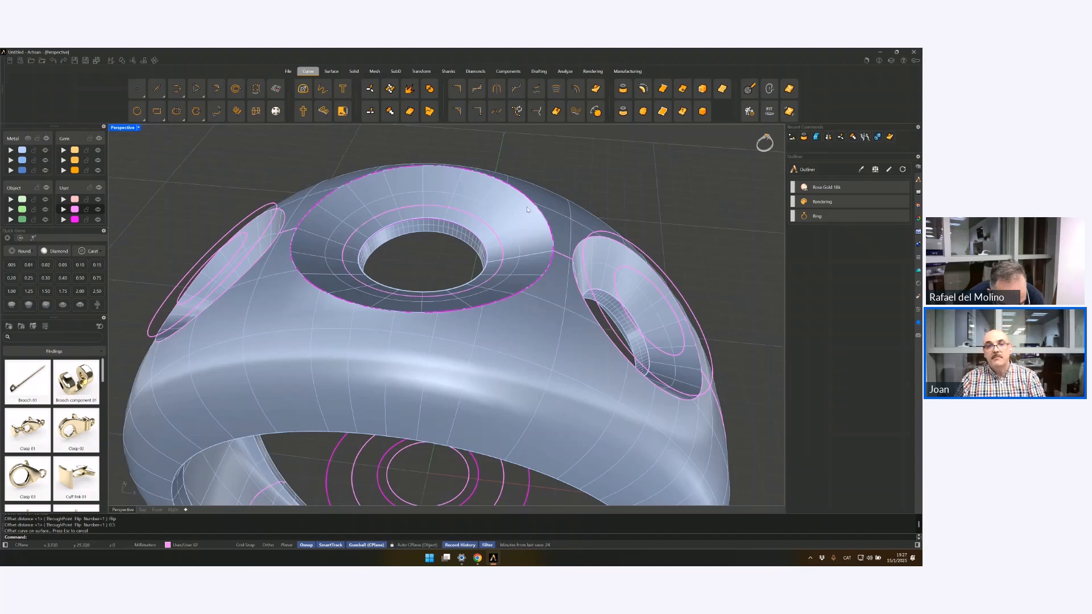
Step: Close the open offset curve around the central opening with CloseCrv
click(502, 255)
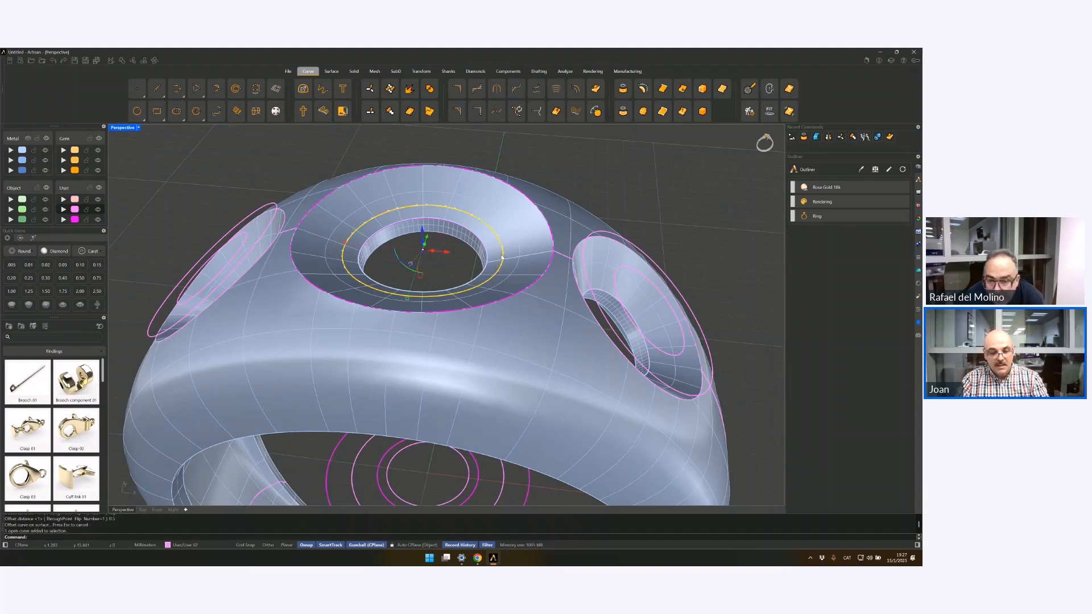
text(CloseCrv)
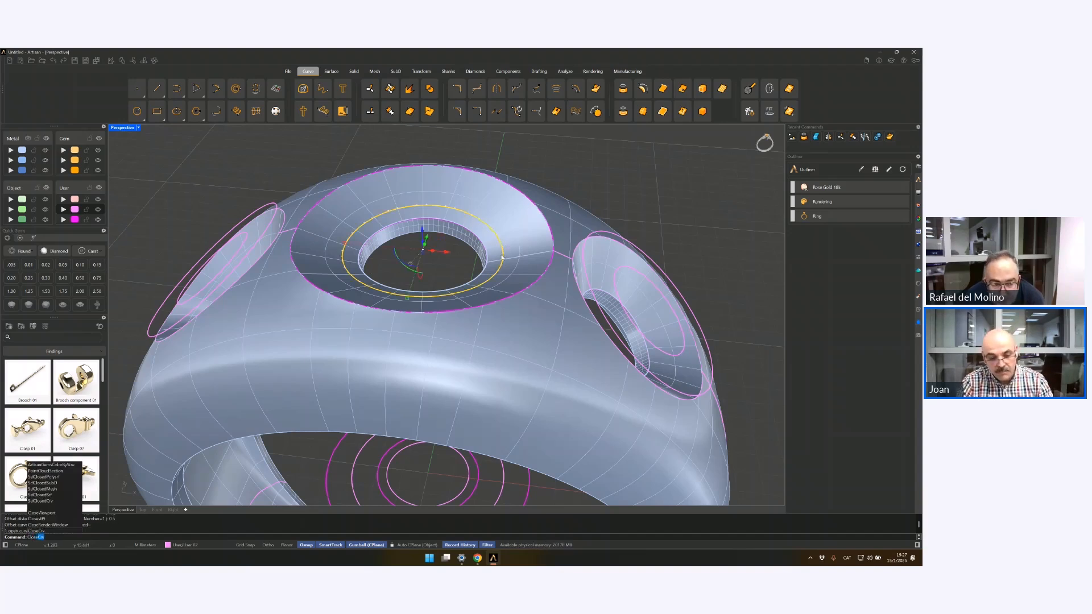
key(Return)
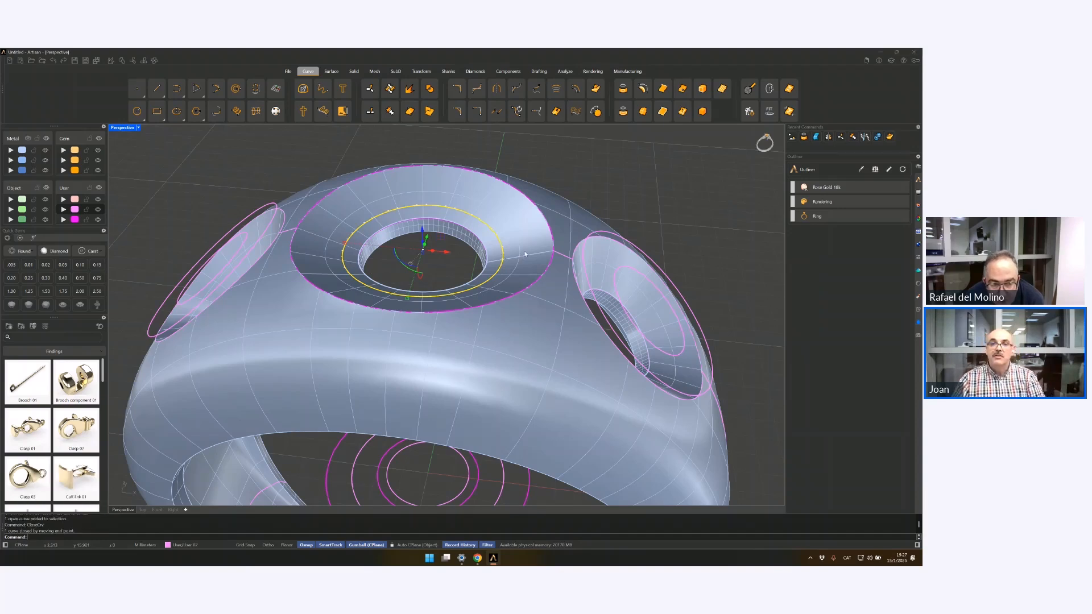
click(573, 186)
Step: Loft a Normal-style surface between the closed offset curve and the central opening's outer curve, using the refit option
click(486, 286)
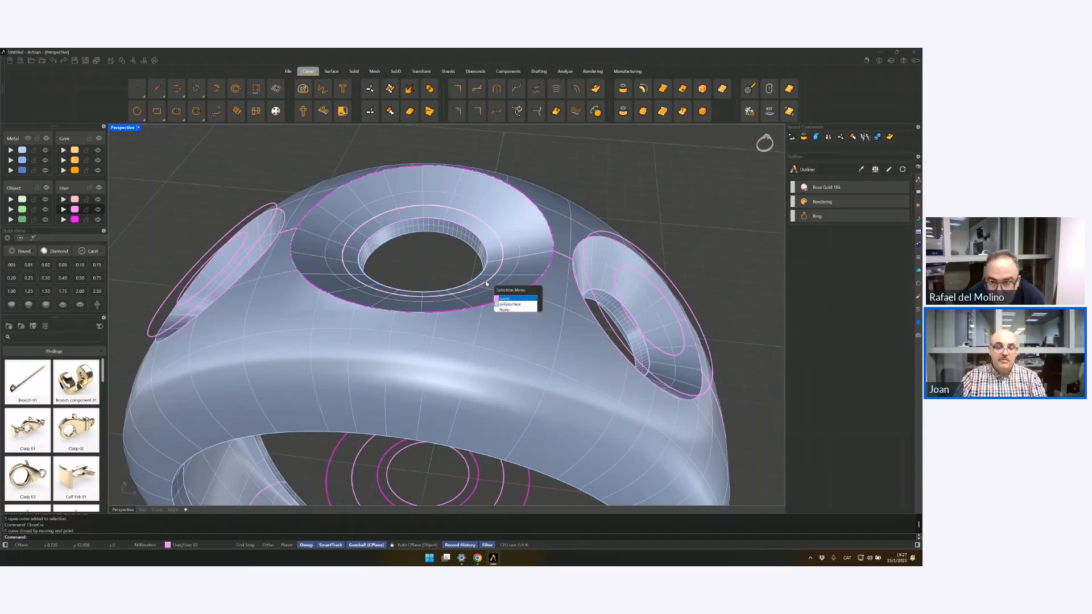
click(515, 299)
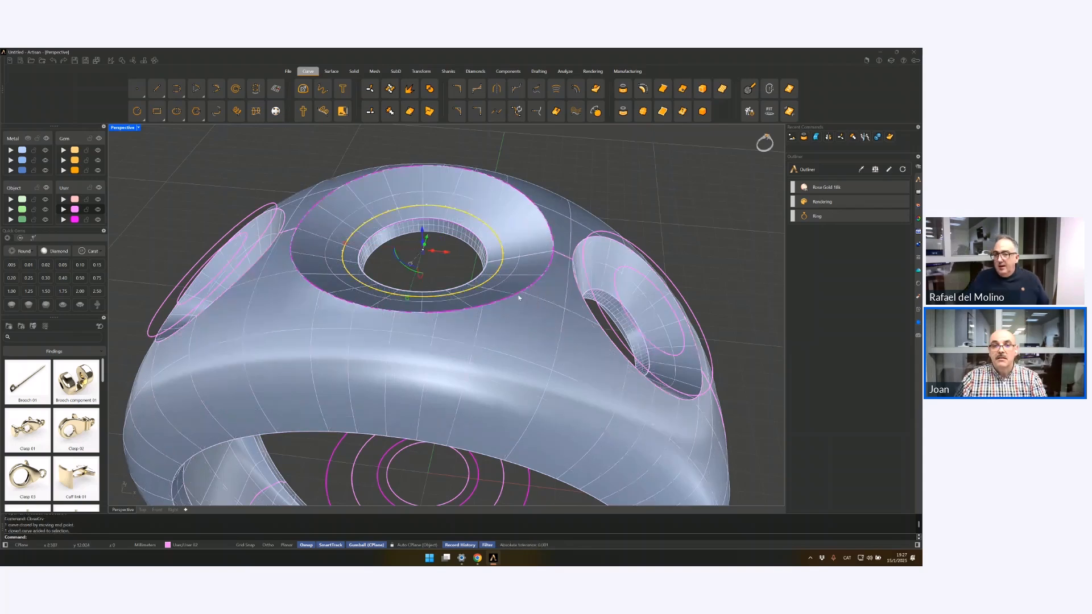
shift+click(523, 296)
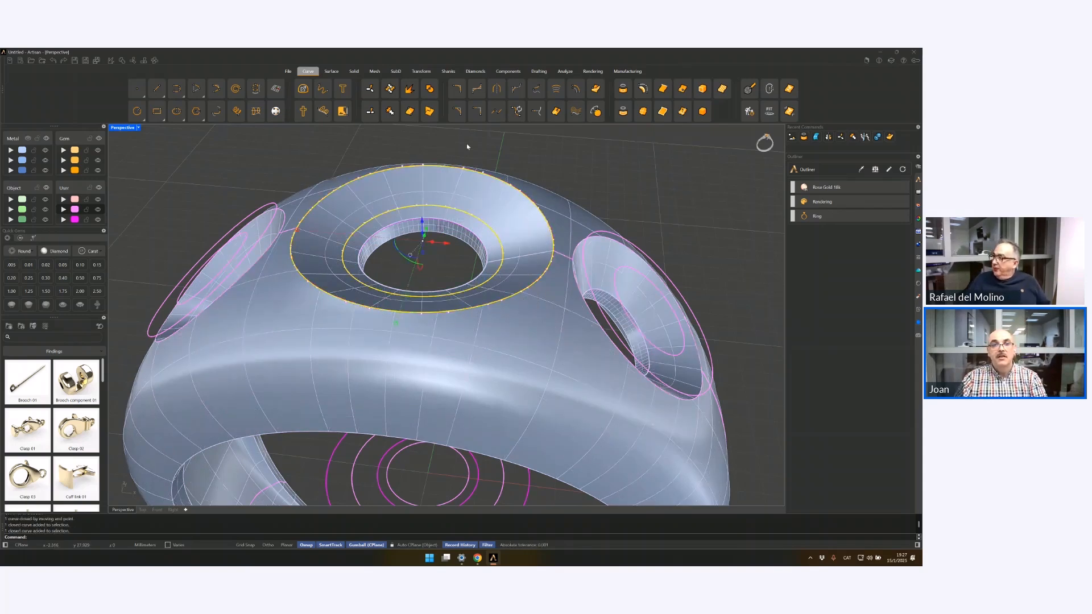
right_drag(467, 144, 476, 254)
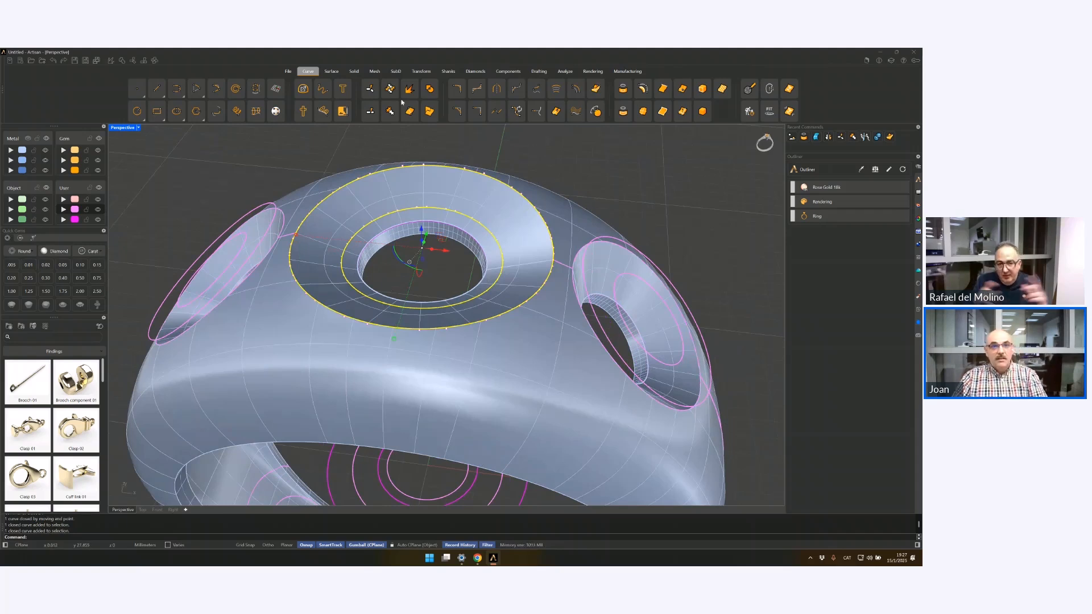
click(330, 73)
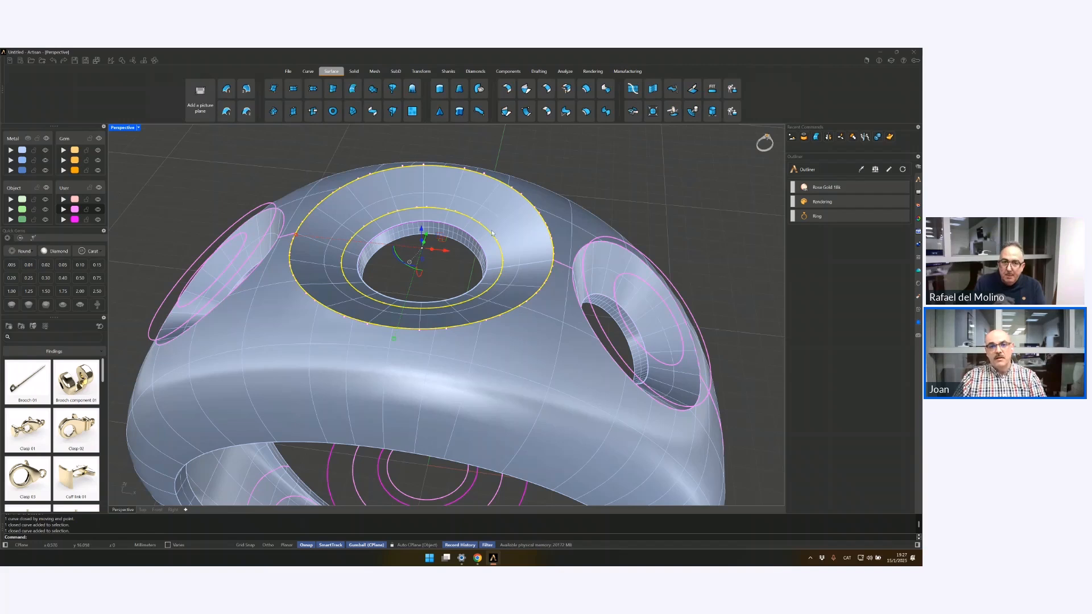
click(352, 89)
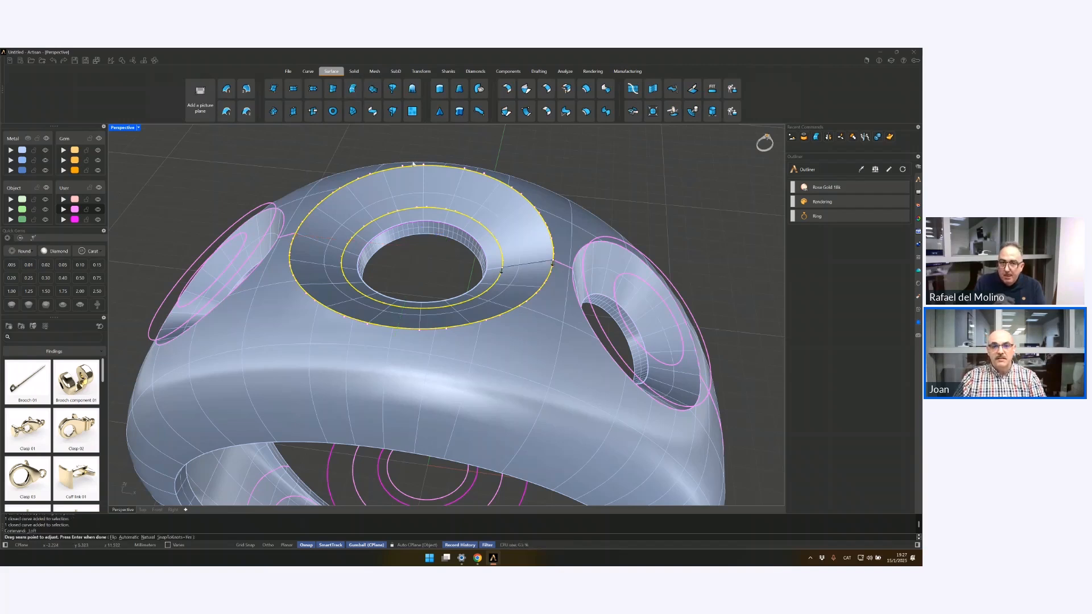
key(Return)
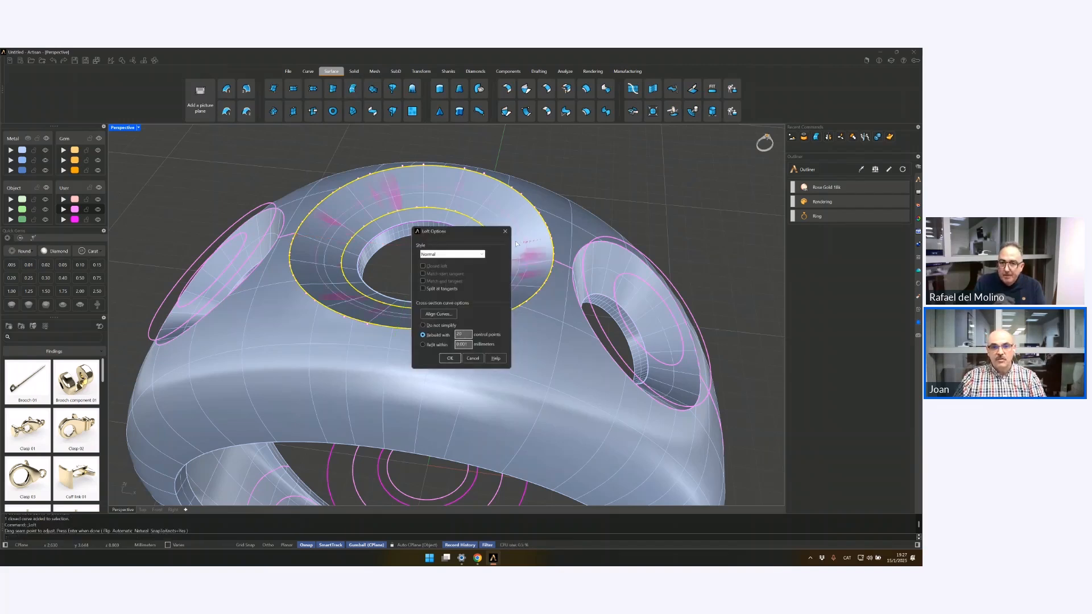
click(423, 344)
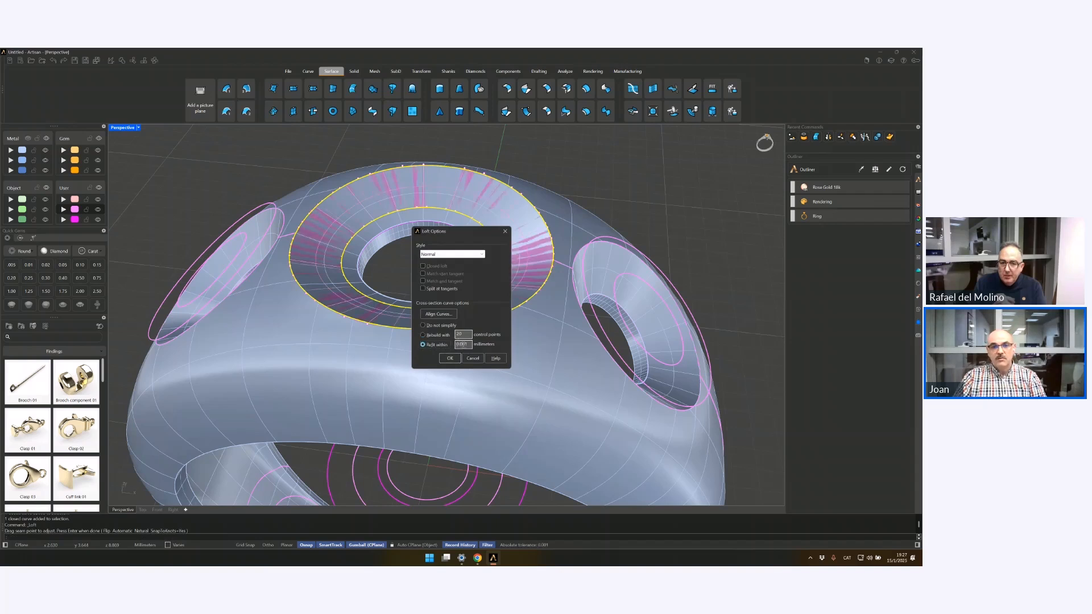
click(450, 358)
Step: Offset the lofted conical surface into a solid on both sides
click(537, 269)
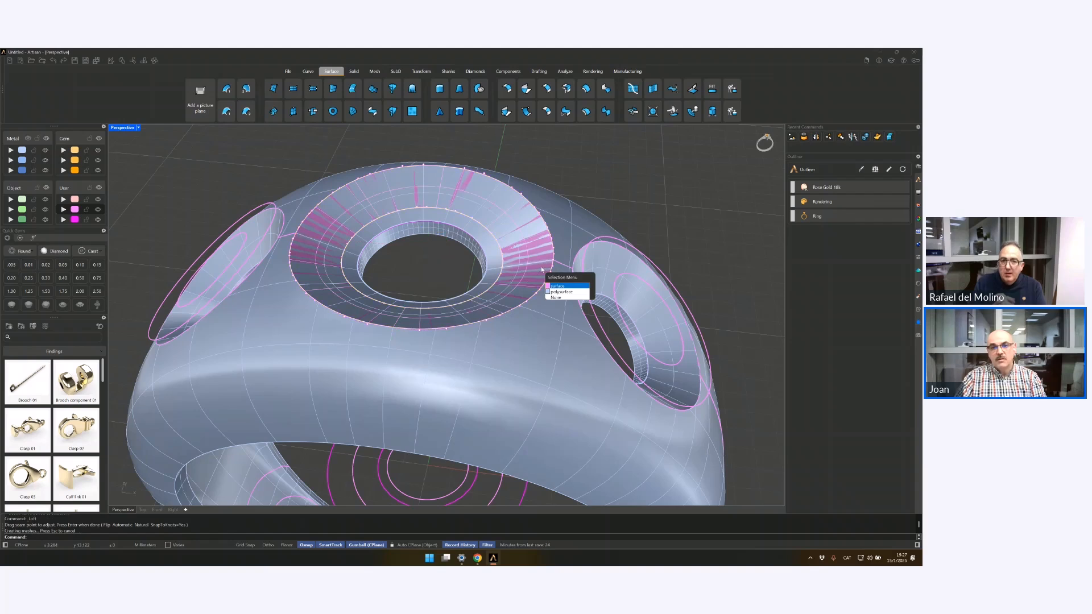
click(559, 285)
click(586, 88)
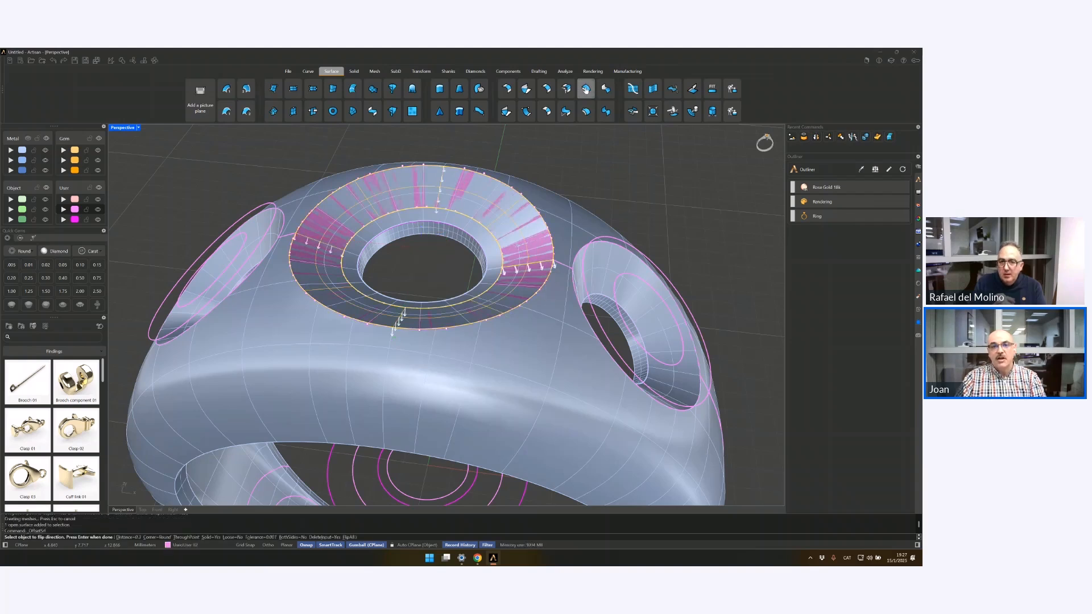
click(291, 537)
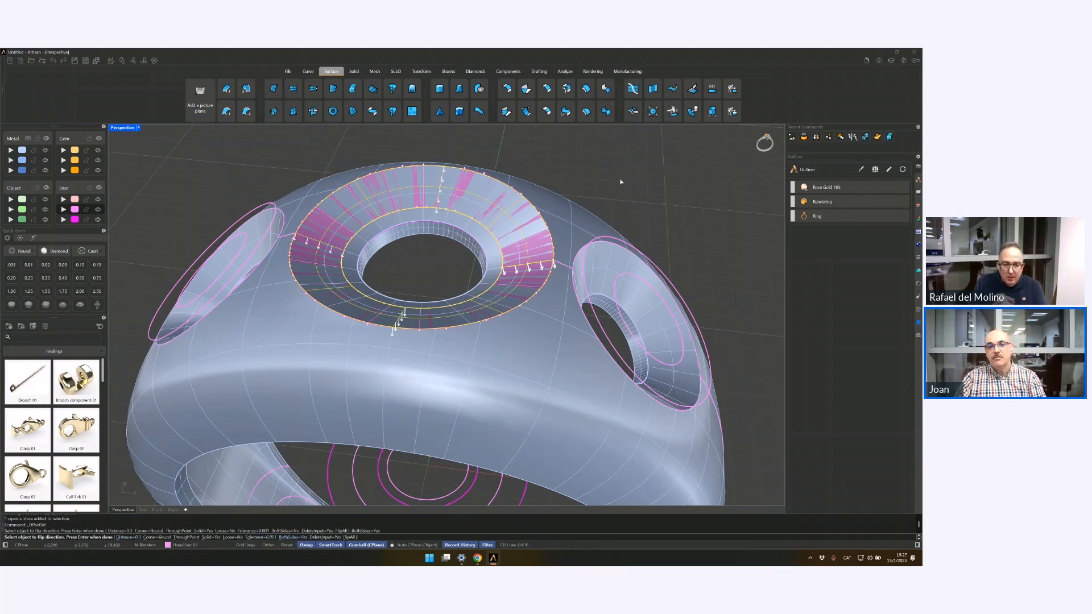
key(Return)
Step: Boolean-subtract the thickened conical solid from the ring to recess the central opening's sloped face
right_drag(603, 195, 560, 219)
click(572, 227)
click(354, 71)
click(575, 88)
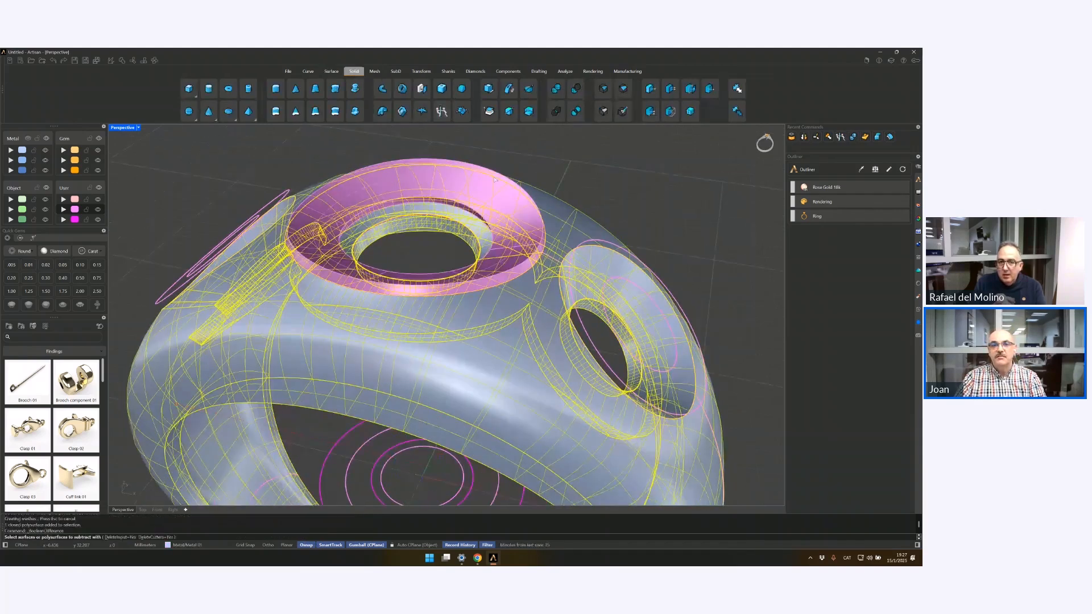
click(484, 215)
key(Return)
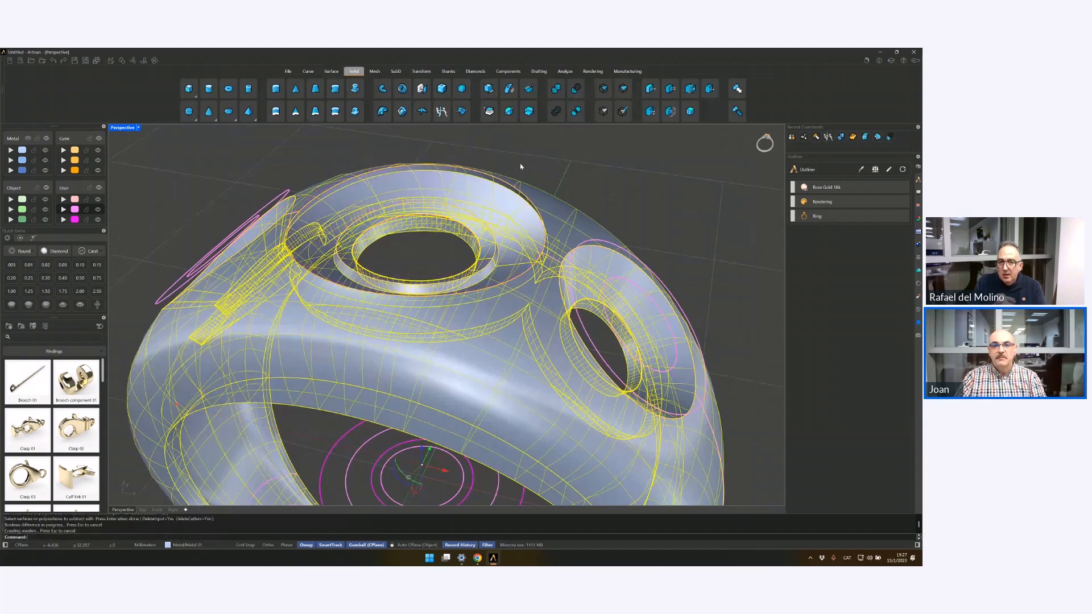
right_drag(521, 166, 405, 207)
right_drag(382, 294, 383, 299)
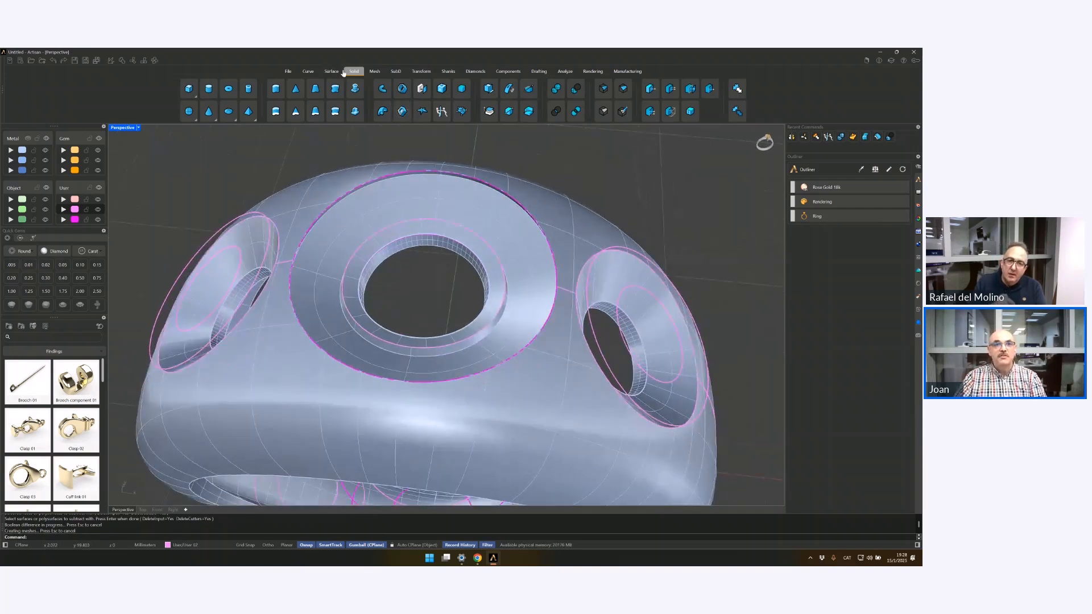
Step: Extract a V-direction isocurve midway across the recessed conical face around the central opening
click(308, 71)
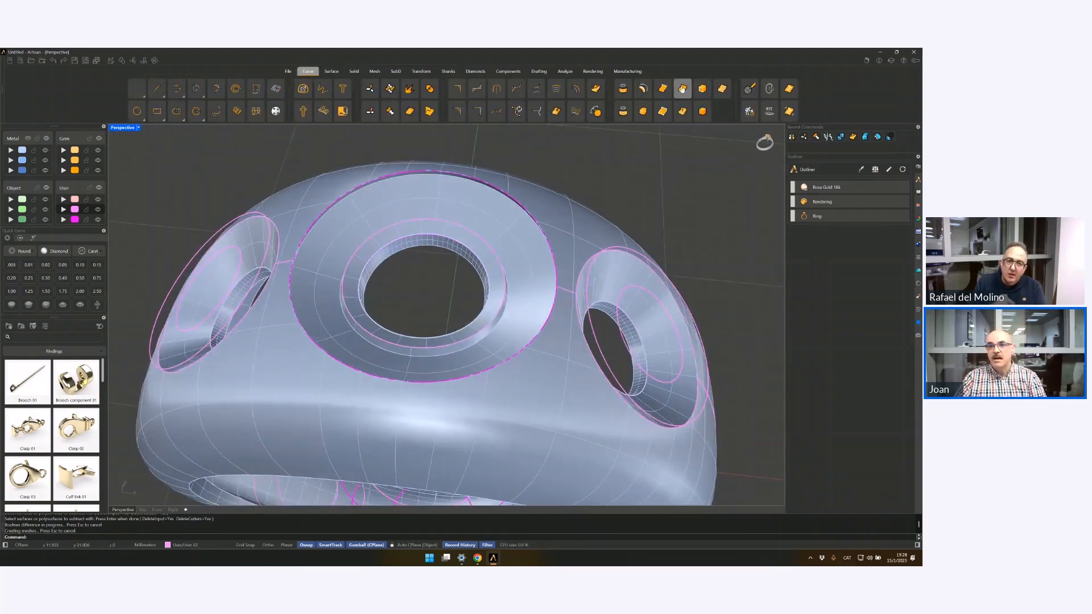
click(682, 89)
click(483, 221)
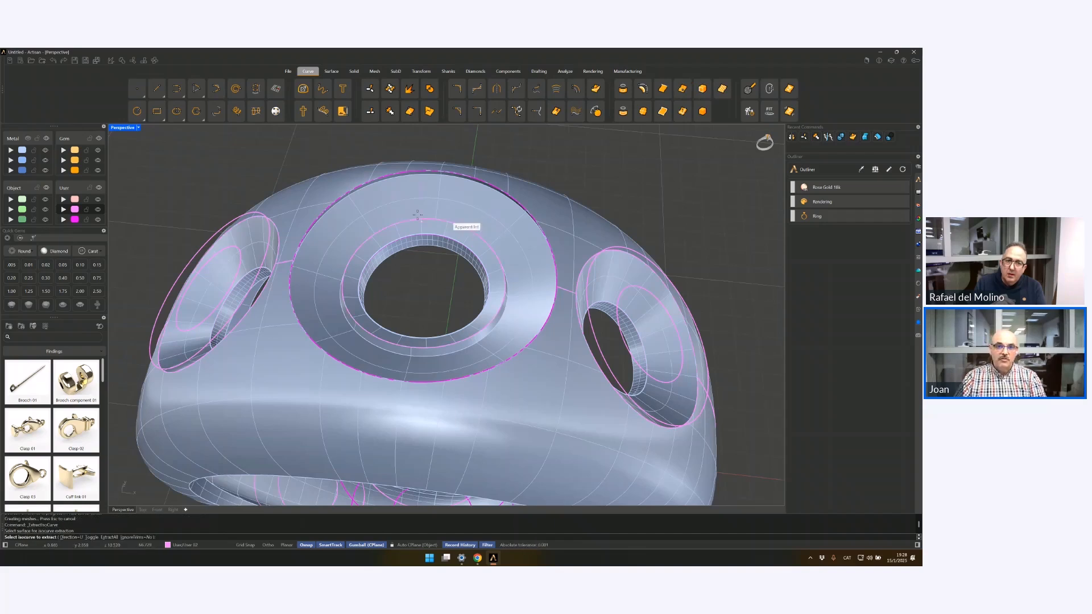
click(75, 538)
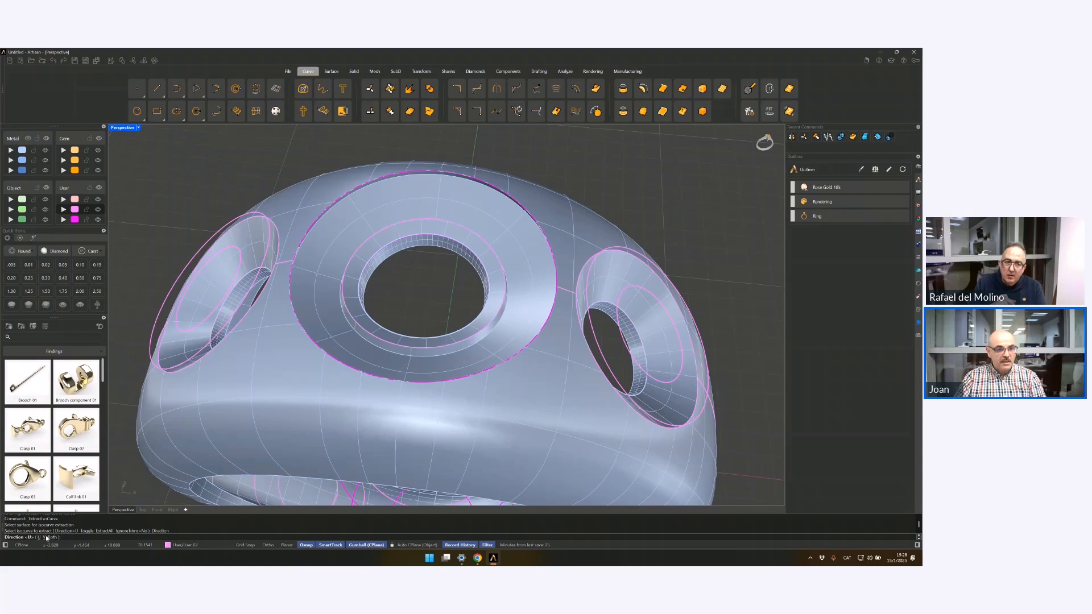
click(47, 538)
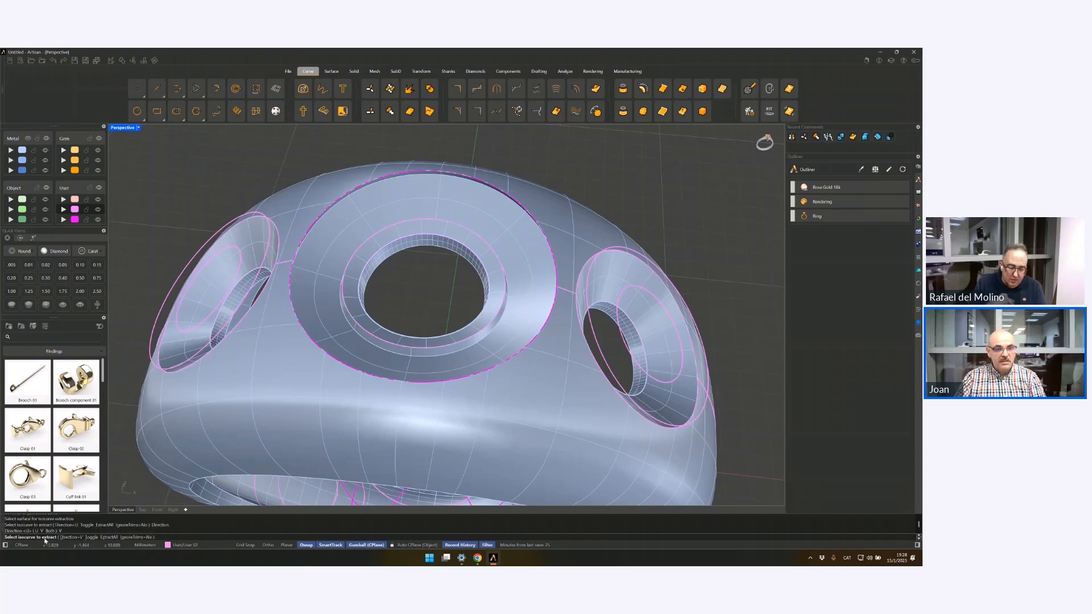
click(531, 293)
key(Return)
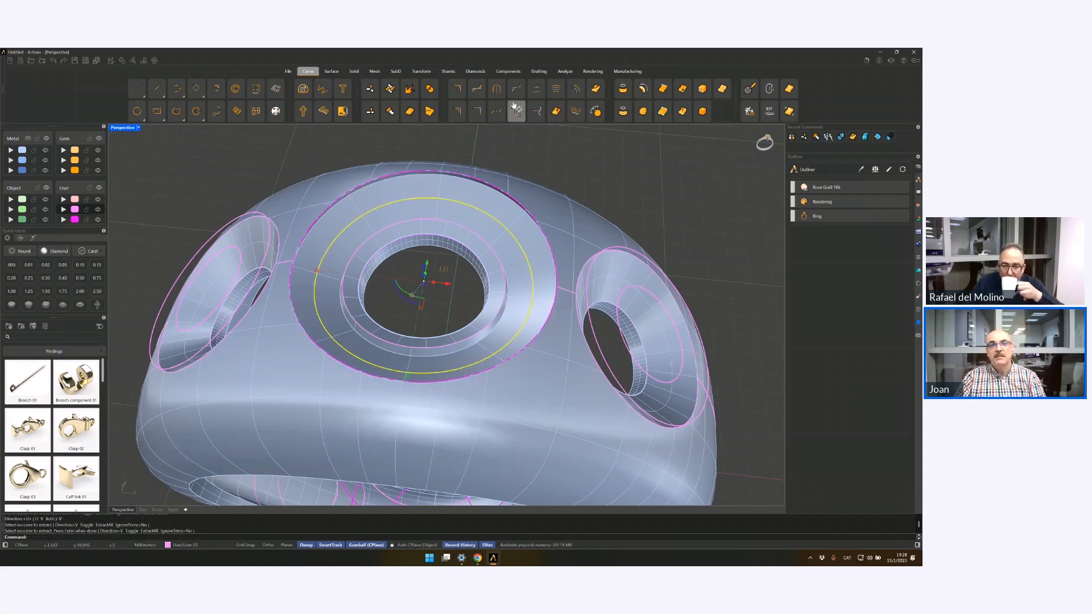
Step: Place round diamonds of size 1.50 with 0.20 spacing along the extracted isocurve, oriented to the recessed ring surface
click(475, 71)
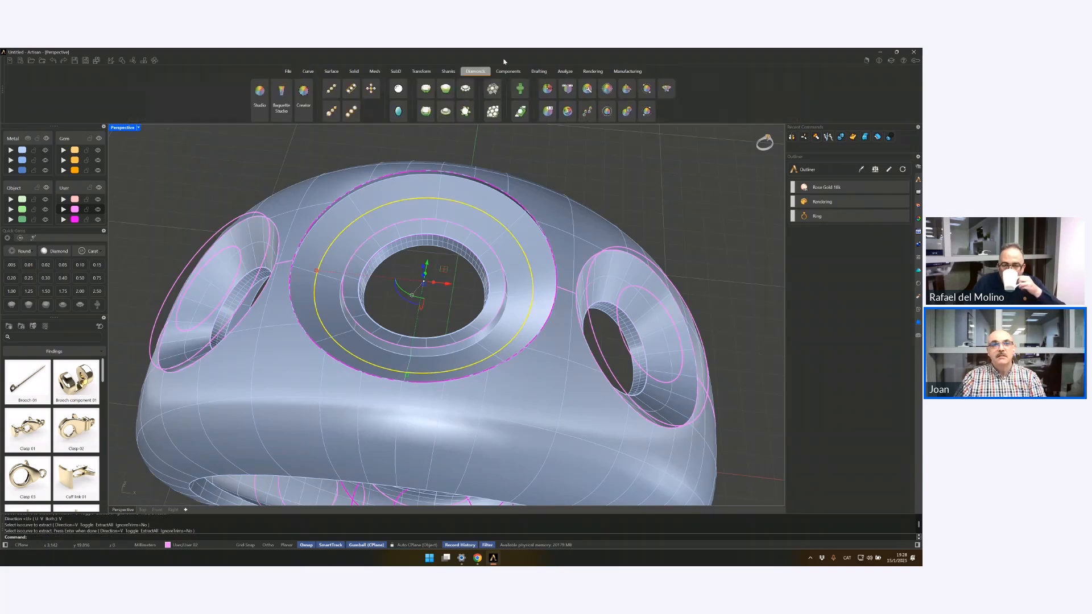
click(331, 89)
right_drag(712, 212, 711, 197)
click(828, 212)
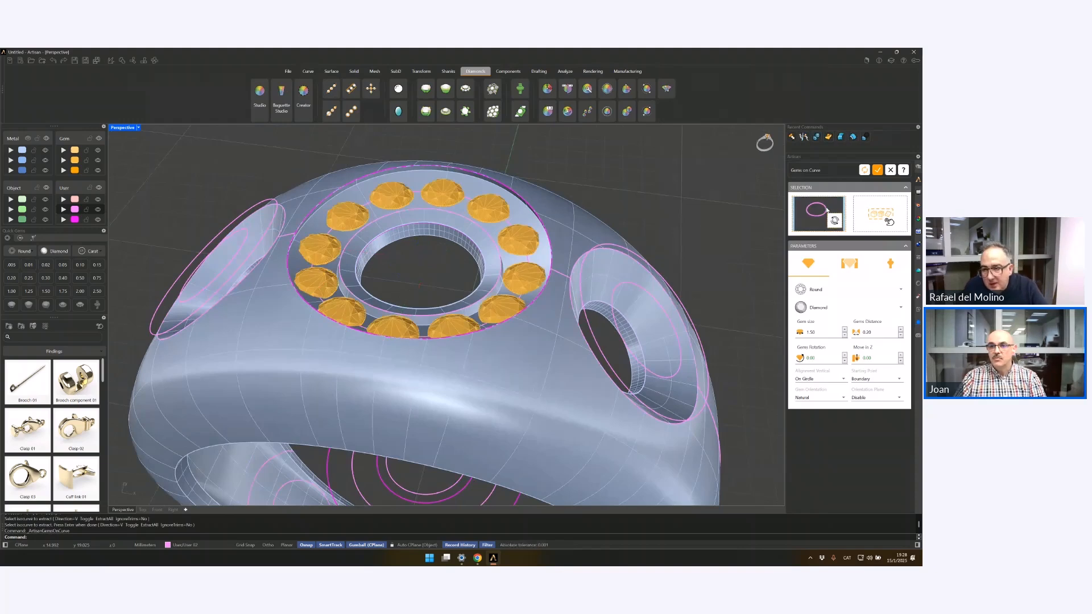
right_drag(615, 218, 566, 223)
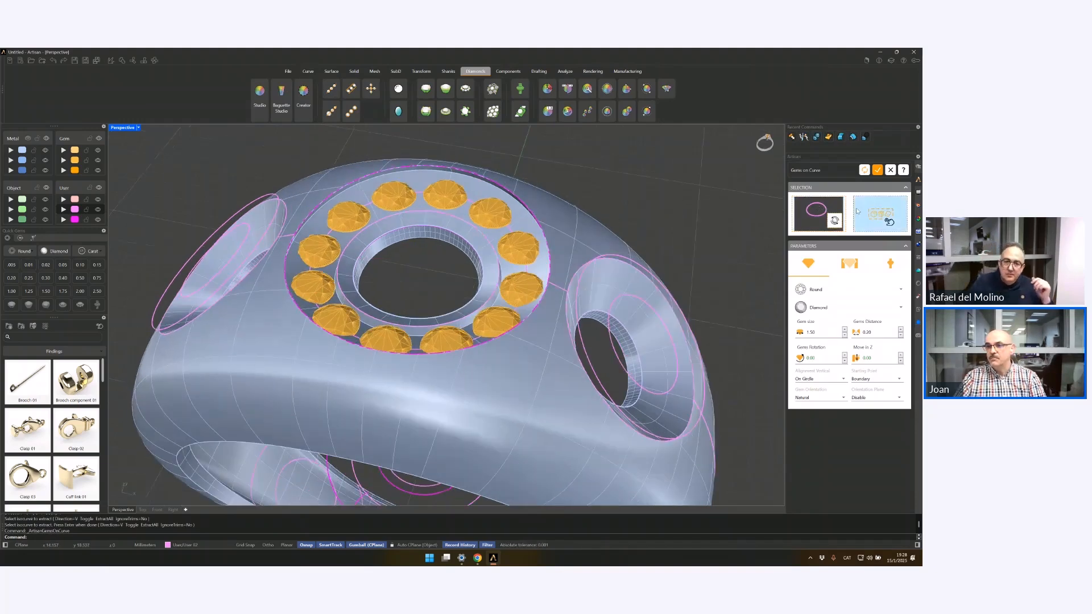
click(521, 222)
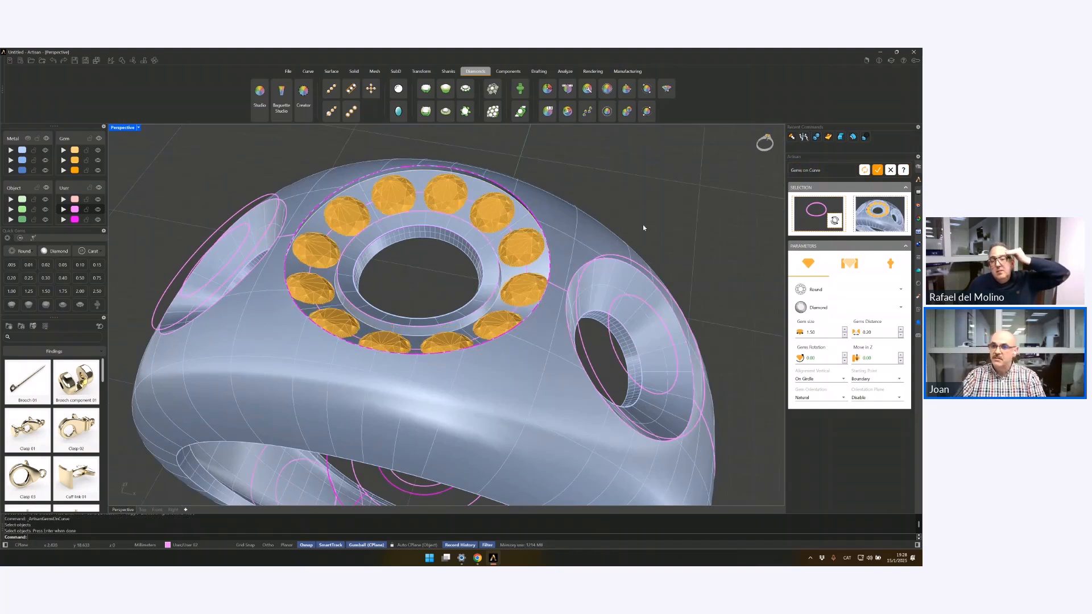
right_drag(602, 220, 607, 223)
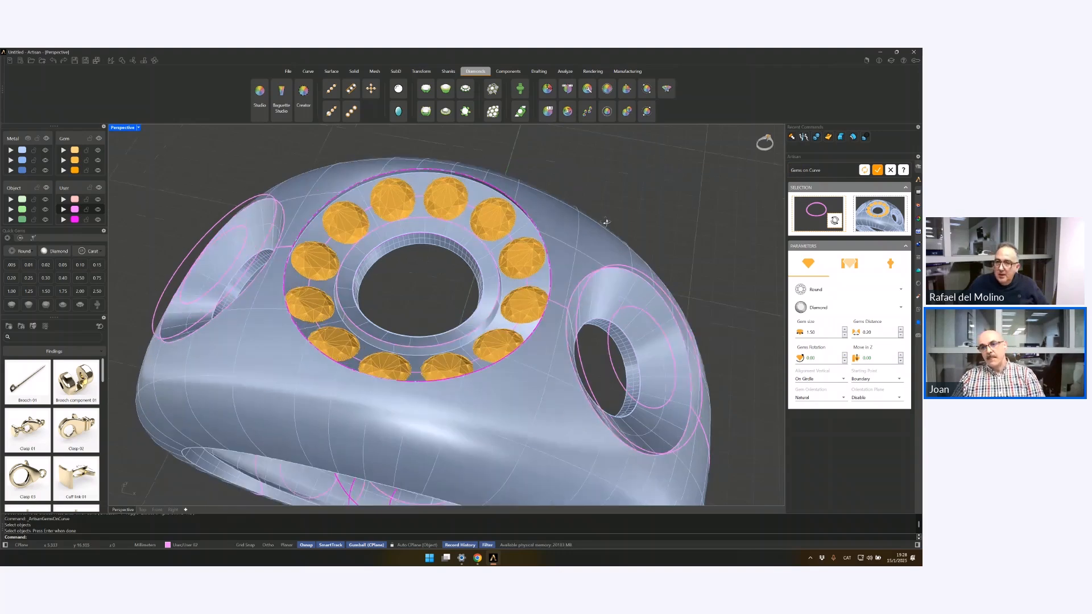
Step: Add shared prongs between the diamonds with a diameter of 0.60 and a distance of 0.90
click(844, 270)
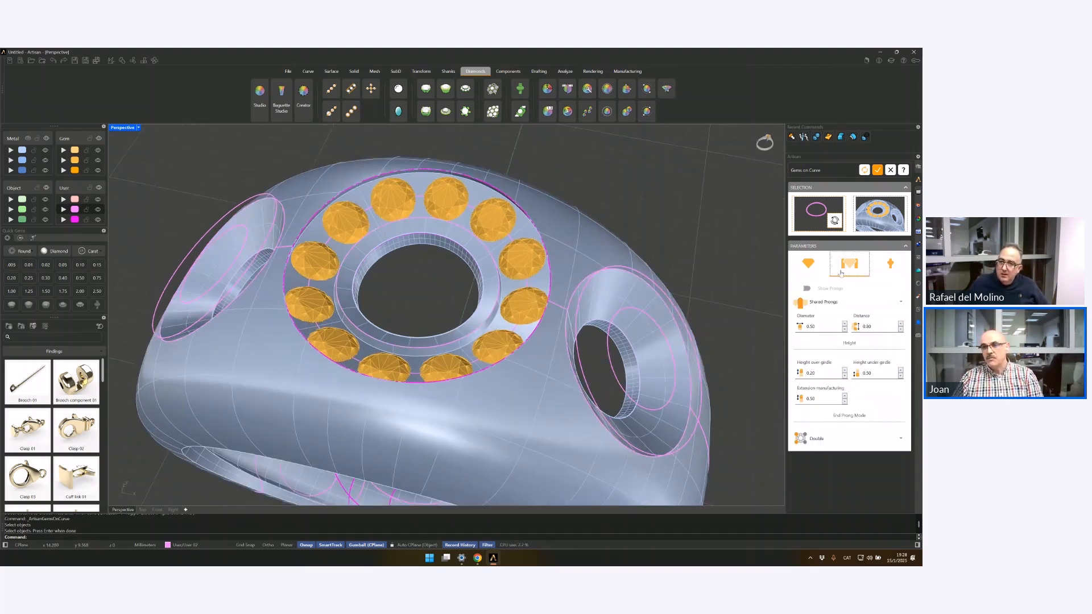
click(804, 289)
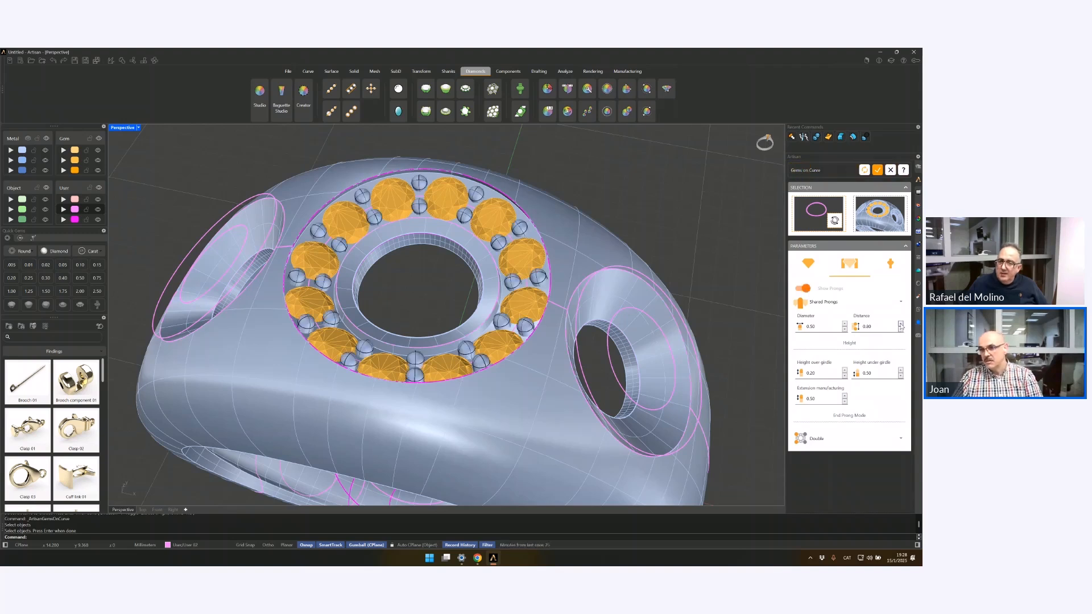
click(844, 323)
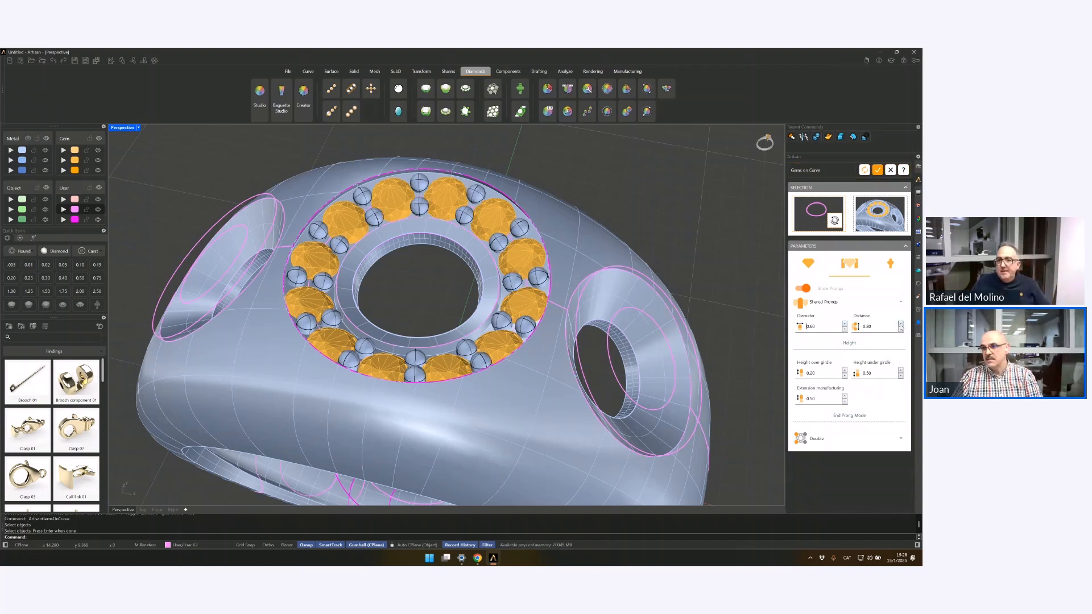
click(900, 324)
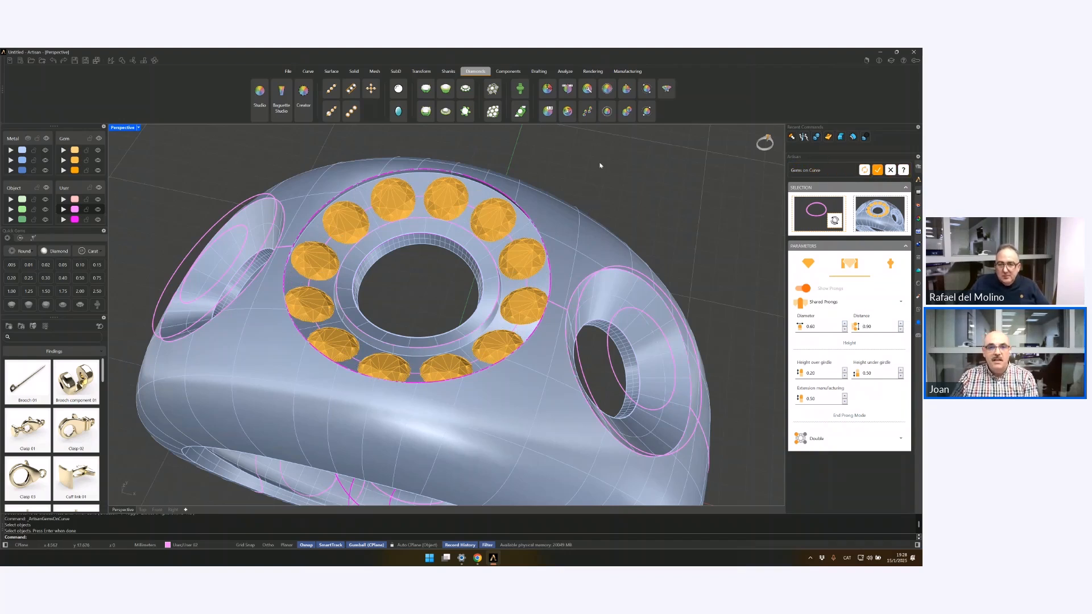
Step: Set the prongs' height under girdle to 0.20 and height over girdle to 0.10
click(900, 375)
click(900, 376)
click(900, 375)
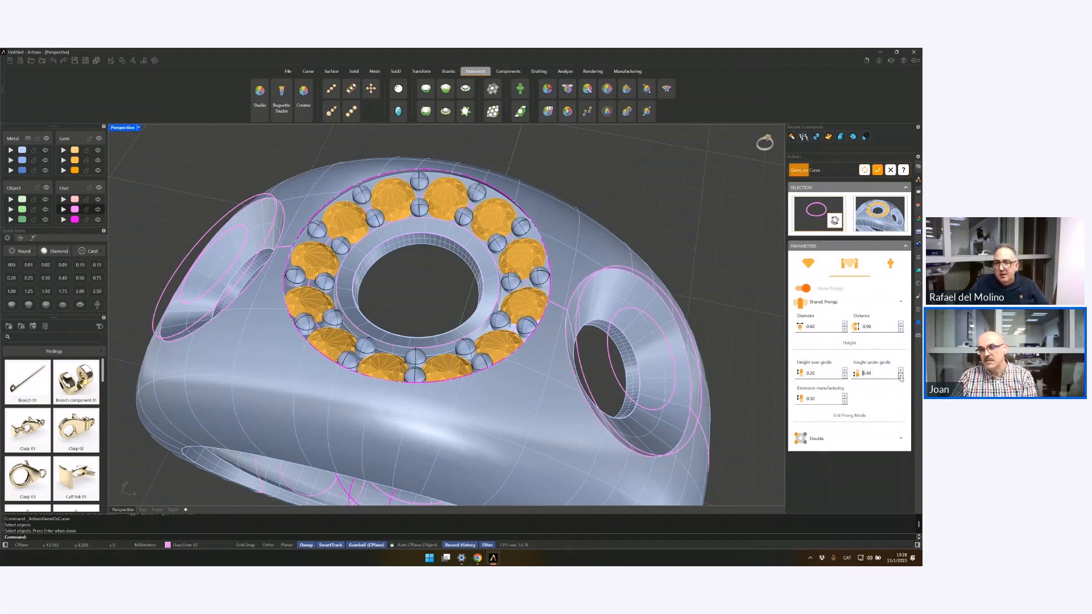
click(845, 376)
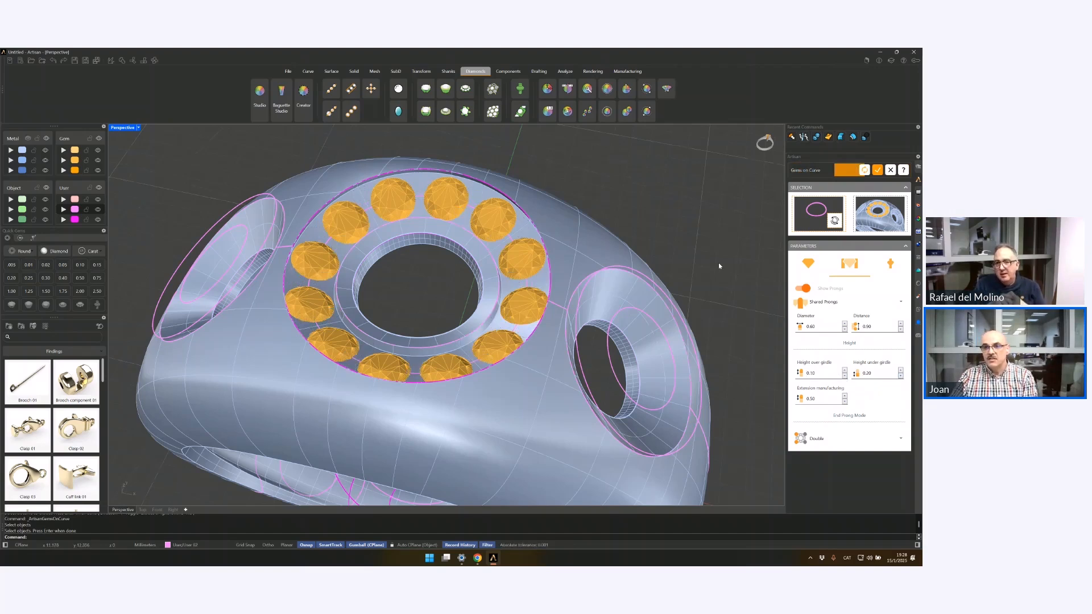
right_drag(718, 264, 718, 255)
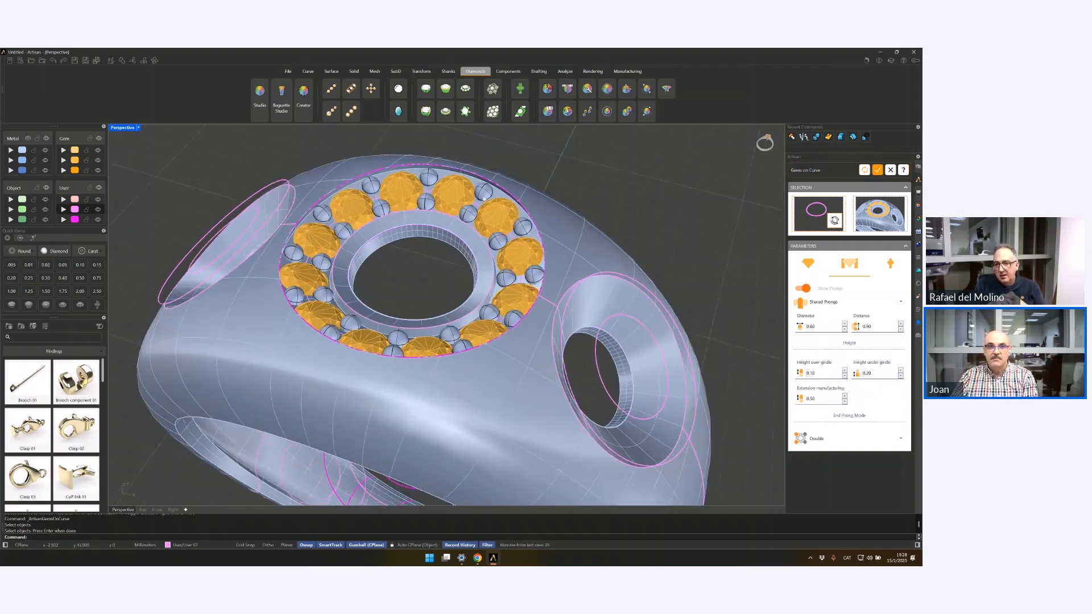
right_drag(483, 202, 487, 226)
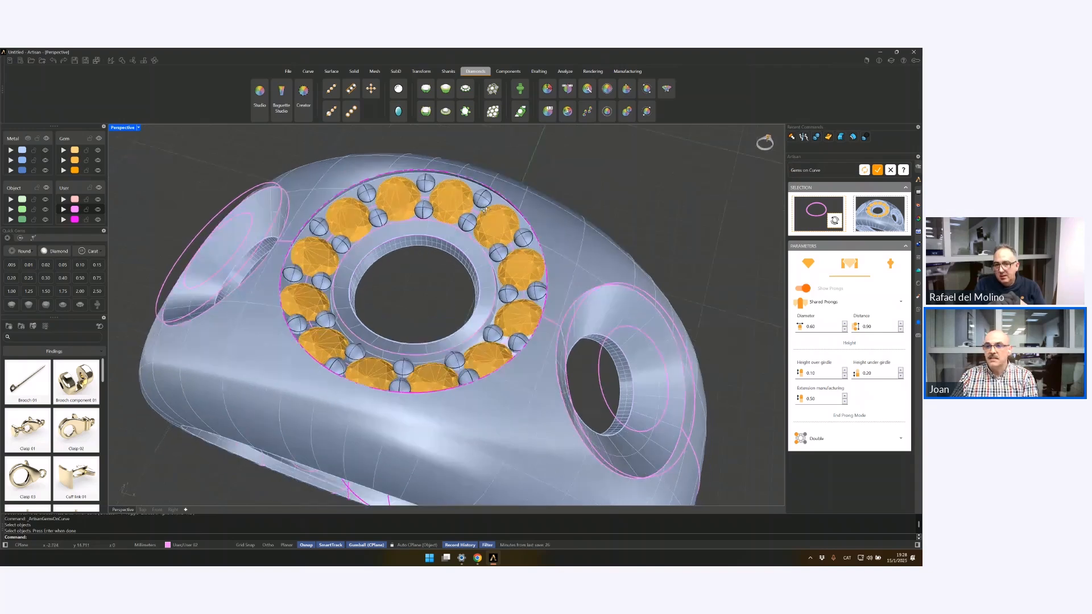
Step: Add gem cutters with 100% top size, 80% bottom size and 0% drill height, and create the setting with the Metal 01 layer current
click(893, 271)
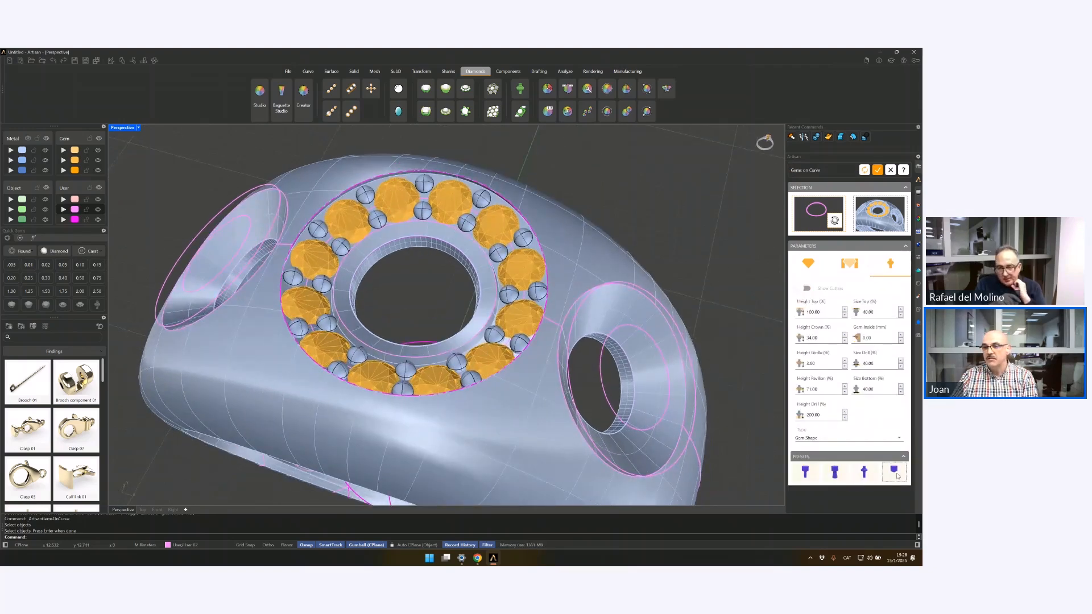
click(830, 289)
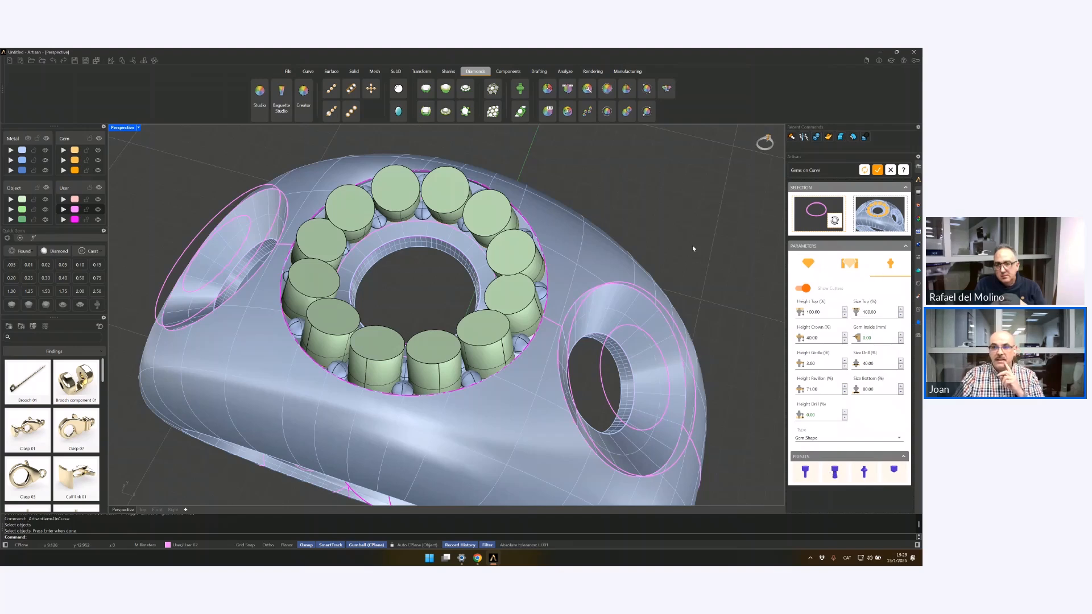
right_drag(693, 247, 696, 240)
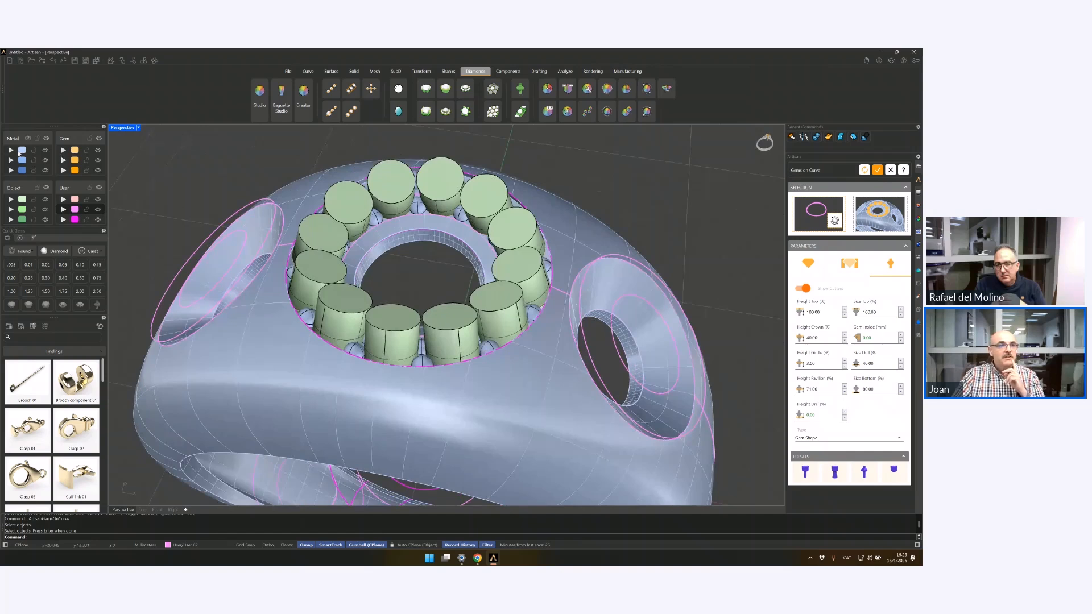
click(20, 151)
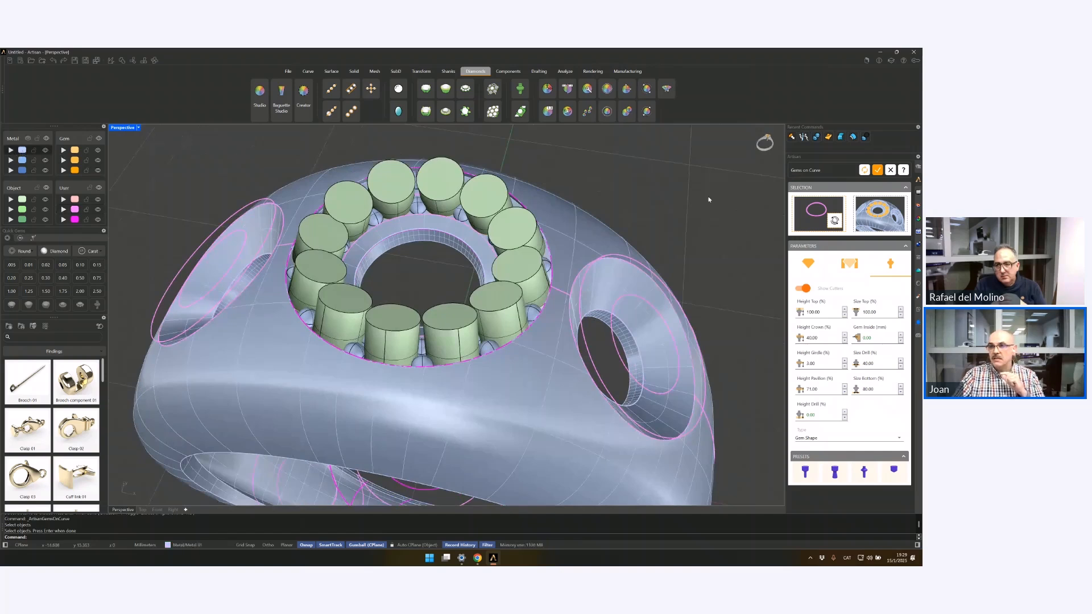
click(877, 170)
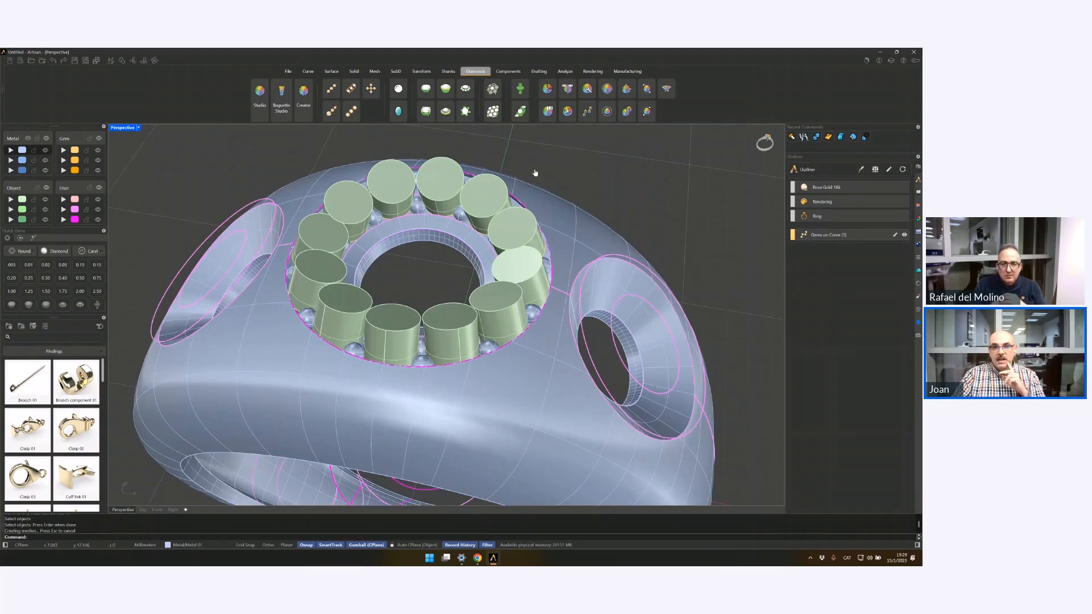
Step: Offset the inner edge of the side conical opening outward by 0.5 on its sloped surface
scroll(533, 174, down, 5)
right_drag(524, 183, 483, 195)
right_drag(532, 270, 530, 237)
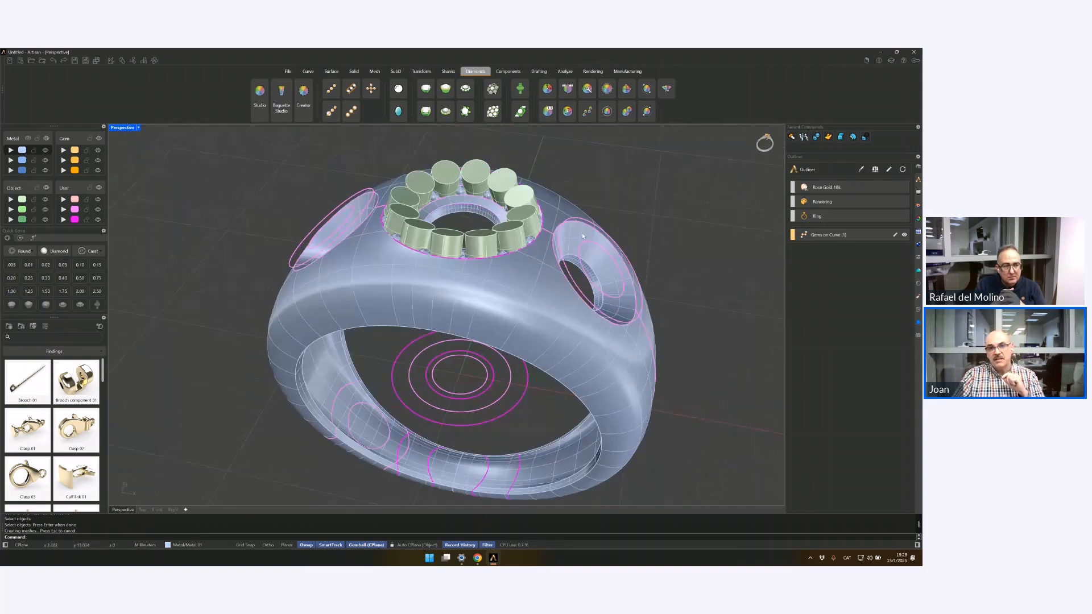
right_drag(360, 222, 386, 209)
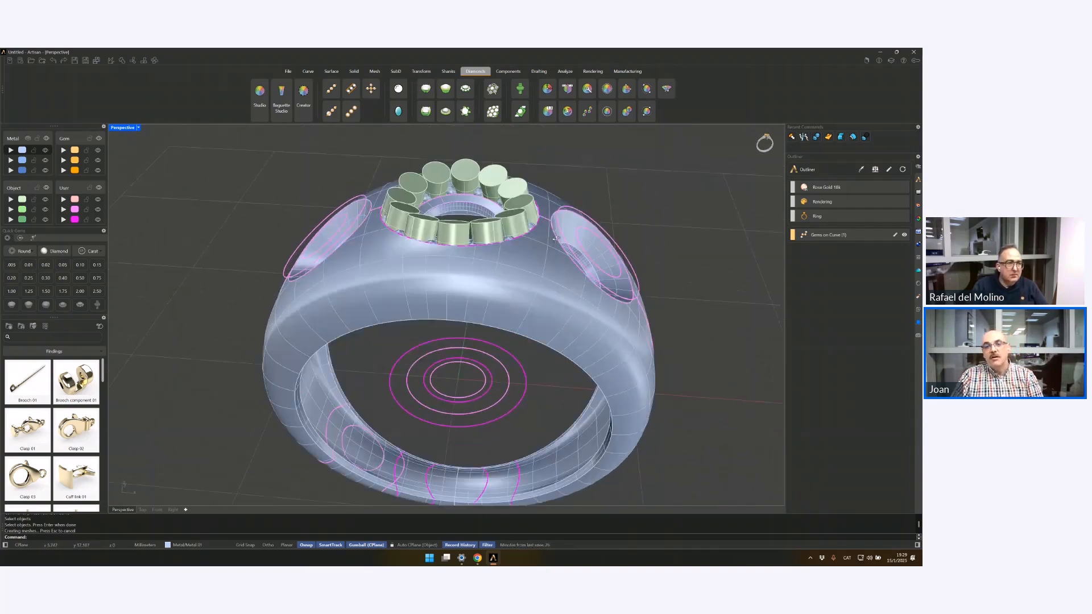
right_drag(708, 294, 674, 306)
scroll(674, 306, up, 4)
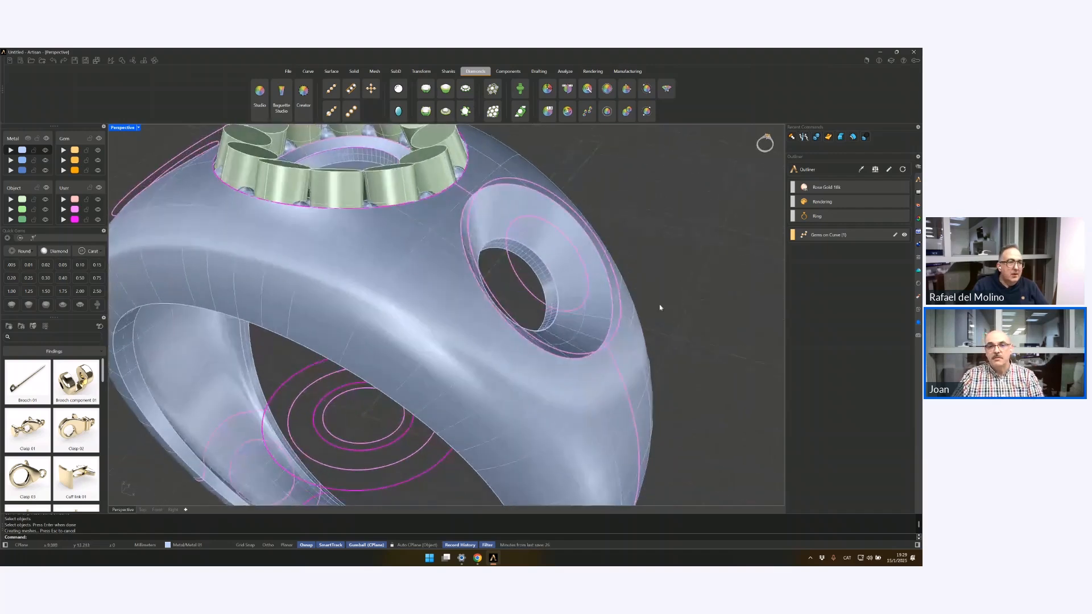
click(308, 71)
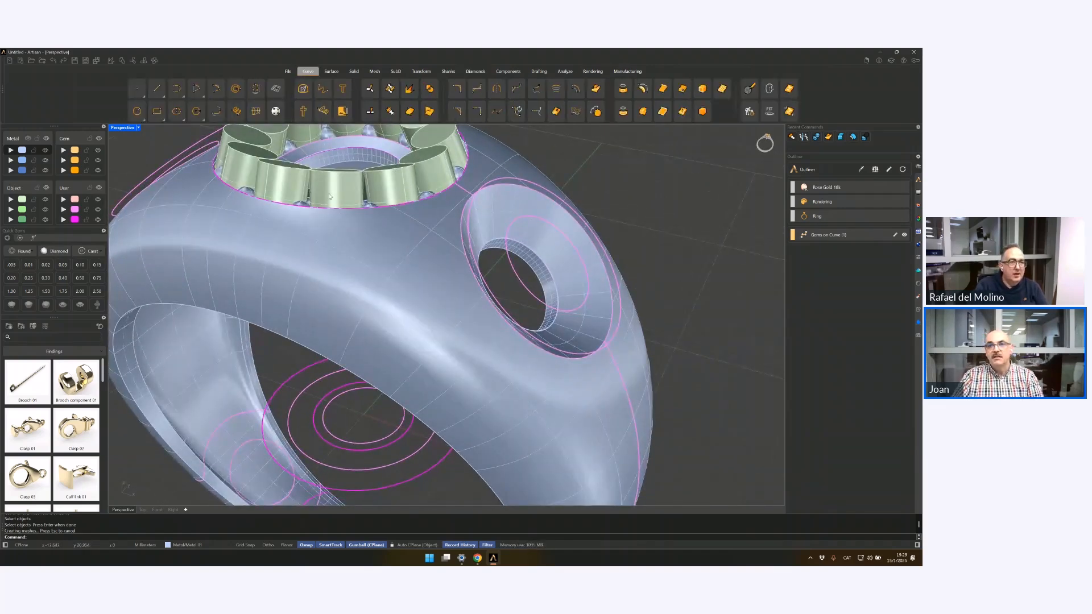
click(597, 89)
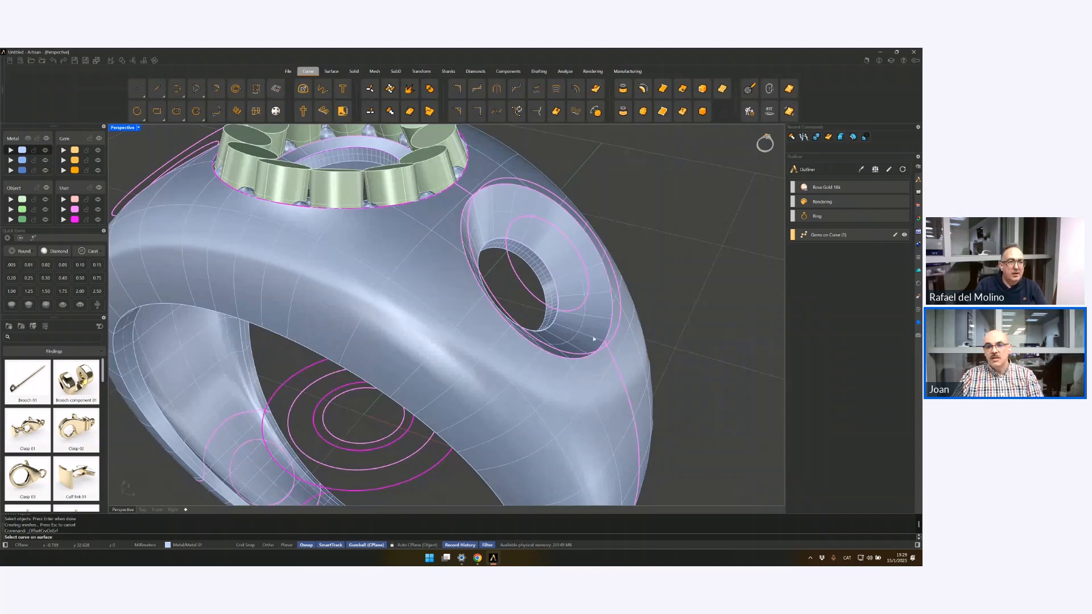
click(550, 331)
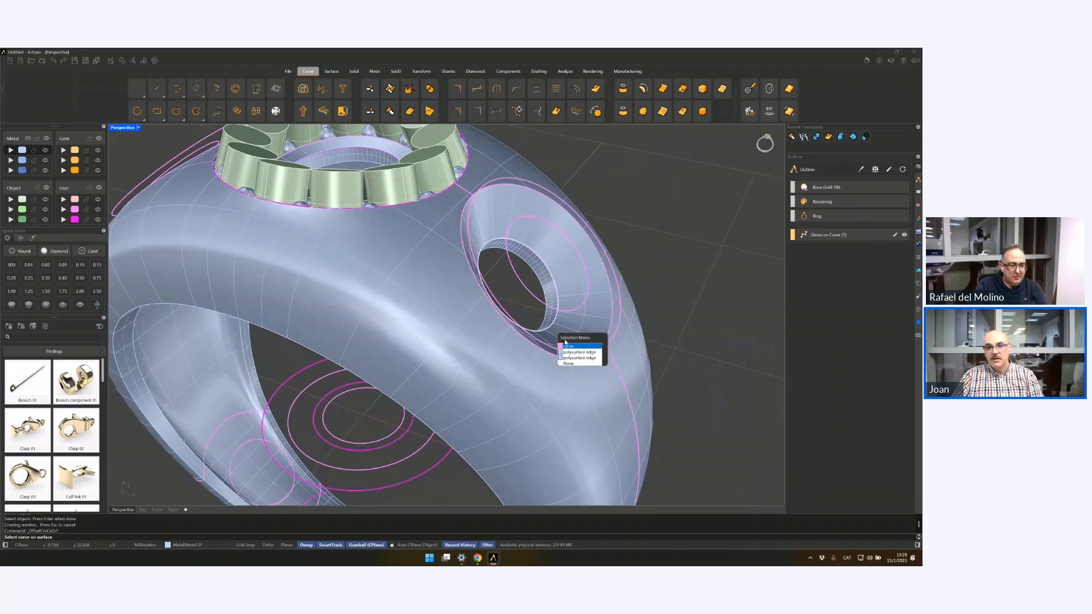
click(571, 352)
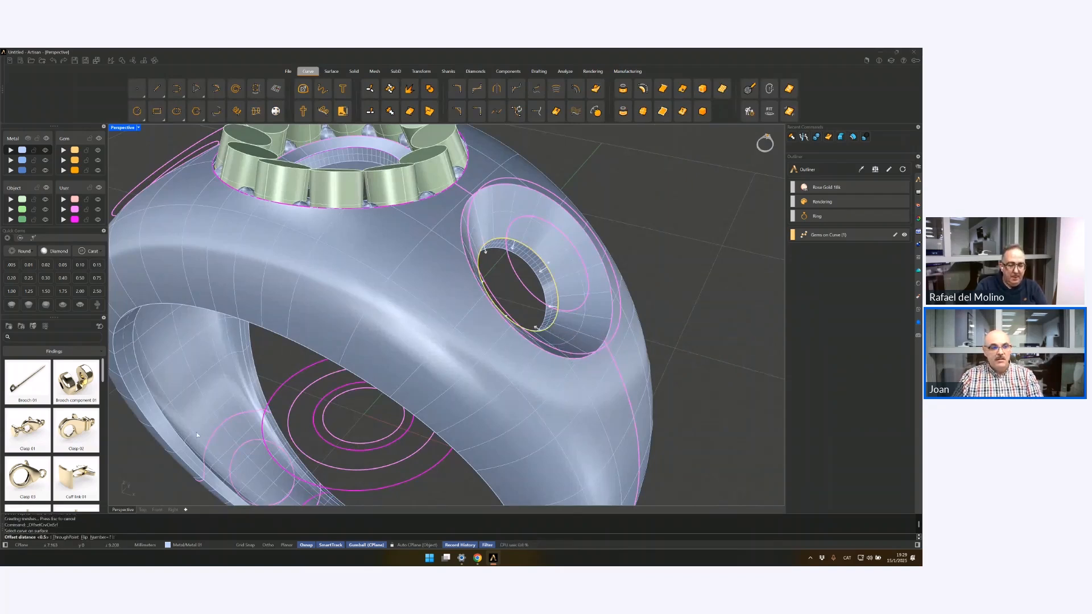
click(84, 537)
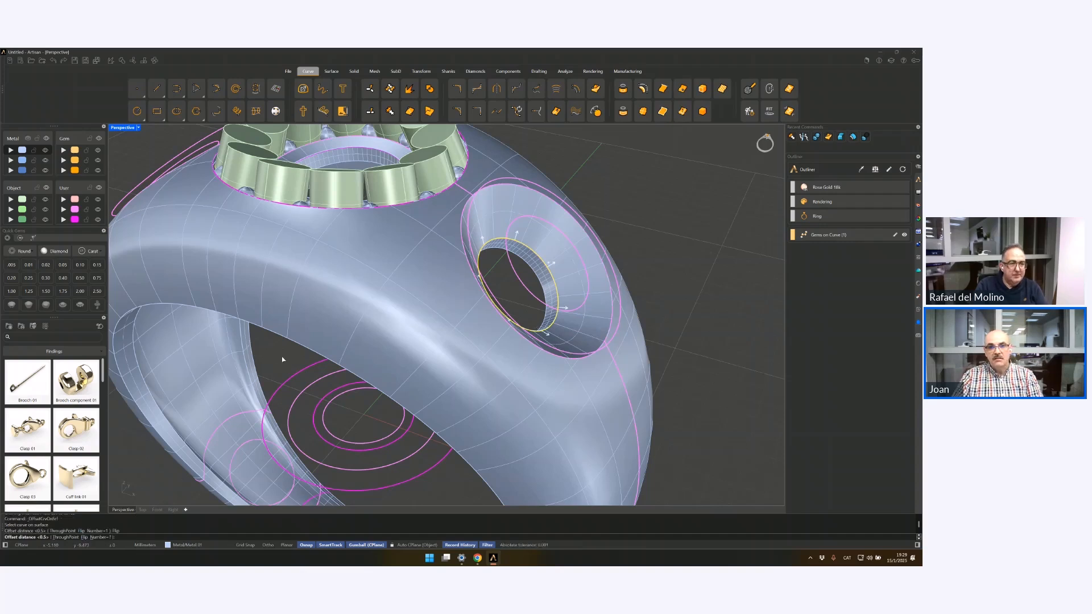
right_click(502, 336)
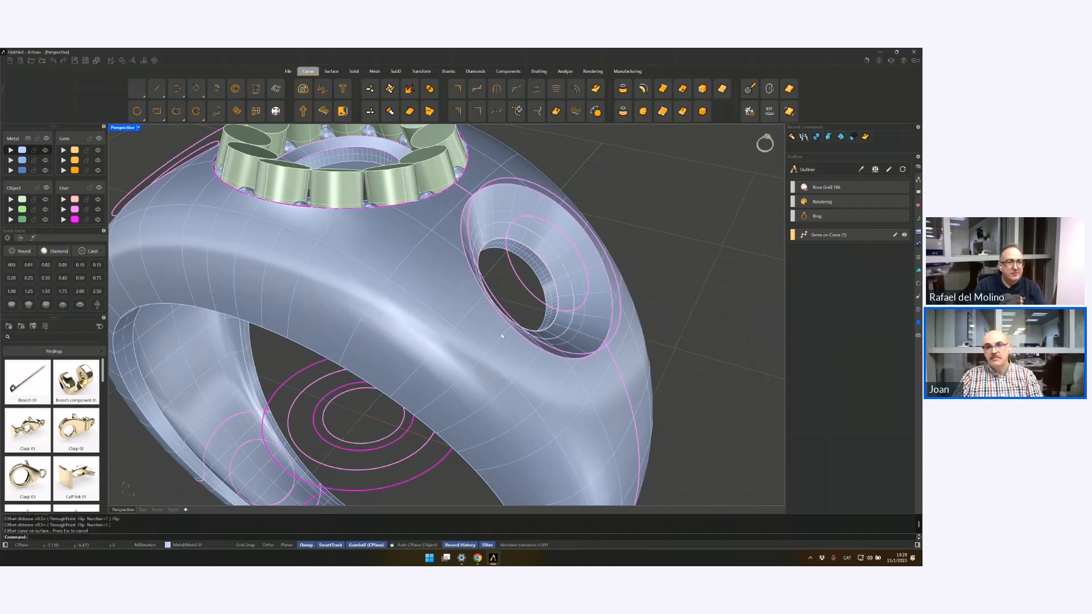
Step: Close the open offset curve in the side opening with the CloseCrv command
click(580, 307)
click(597, 322)
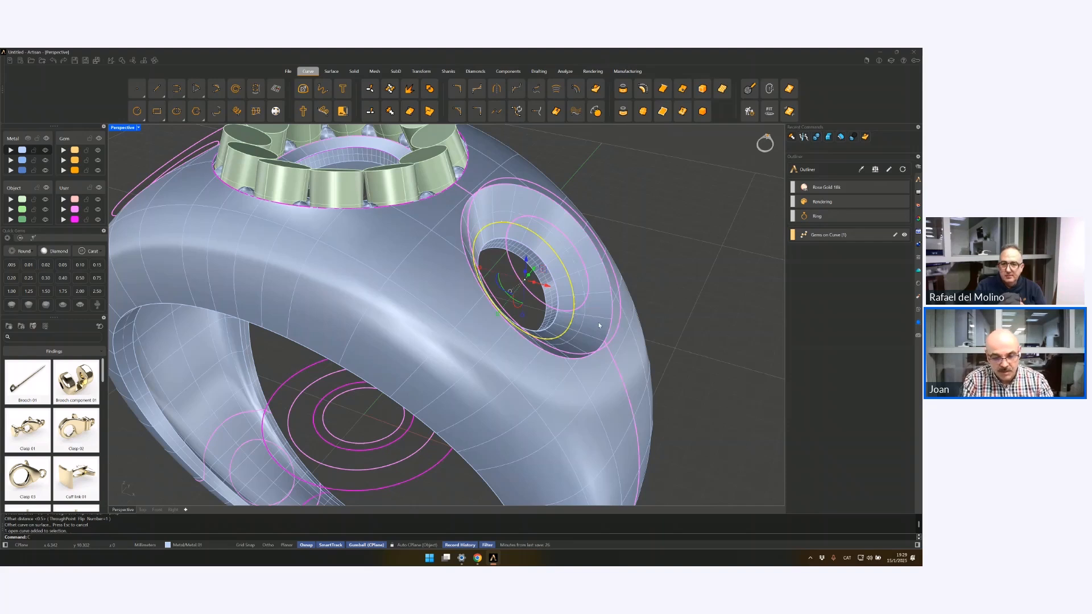
text(Clos)
key(BackSpace)
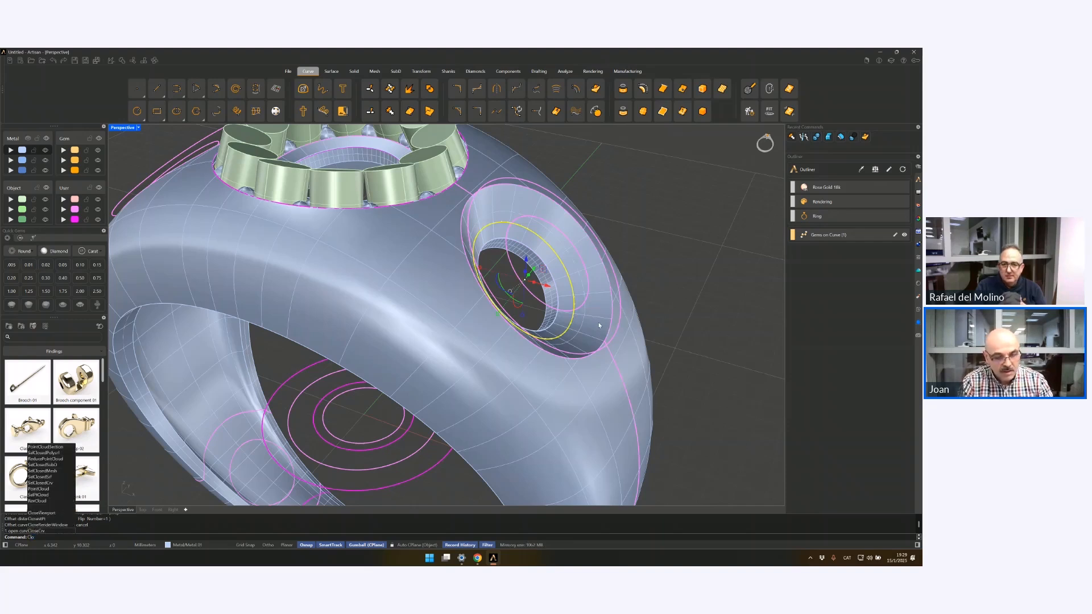
text(se)
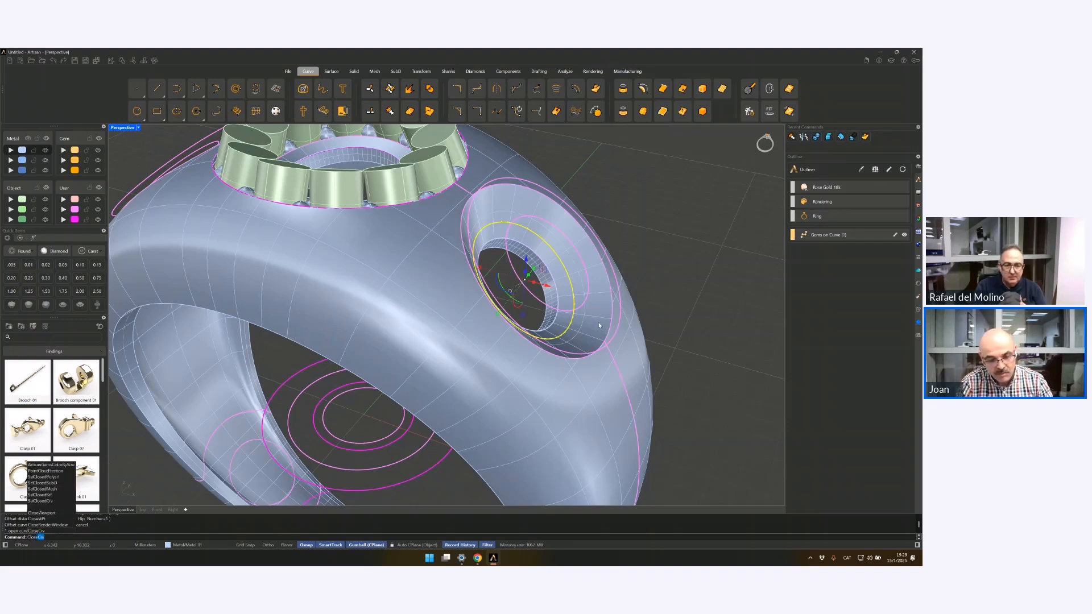
text(Crv)
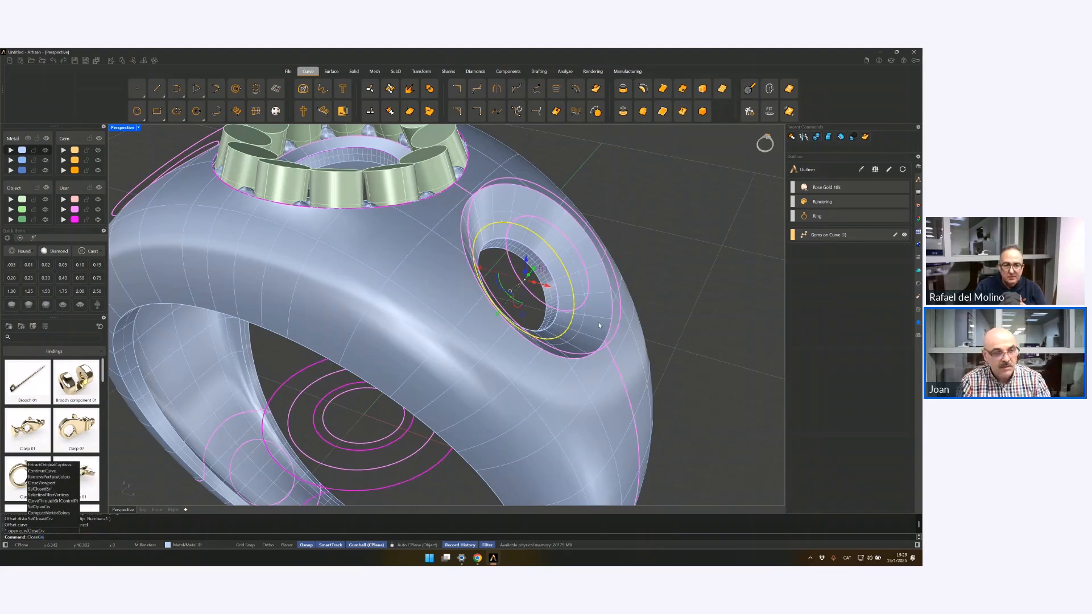
key(Return)
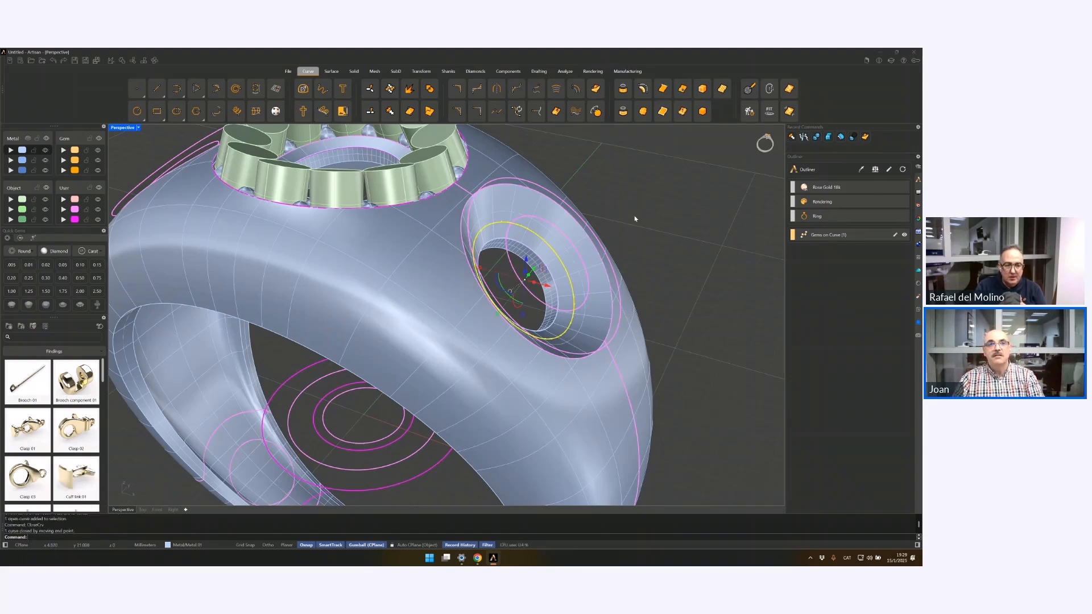
key(Escape)
Step: Loft a surface between the closed offset curve and the outer rim curve of the side conical opening, using Normal style
click(331, 71)
click(353, 88)
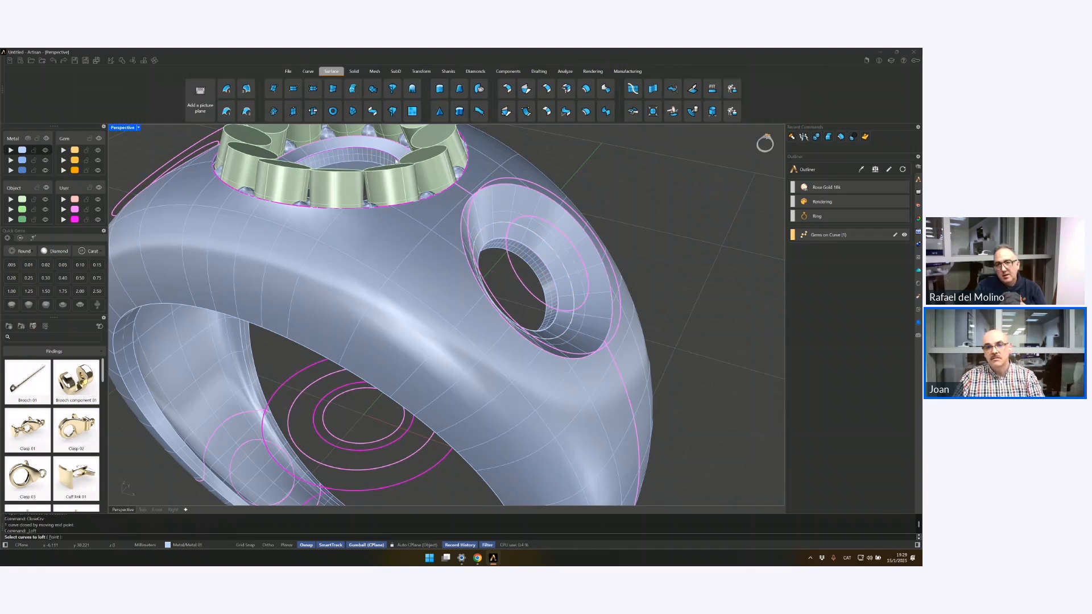
click(562, 336)
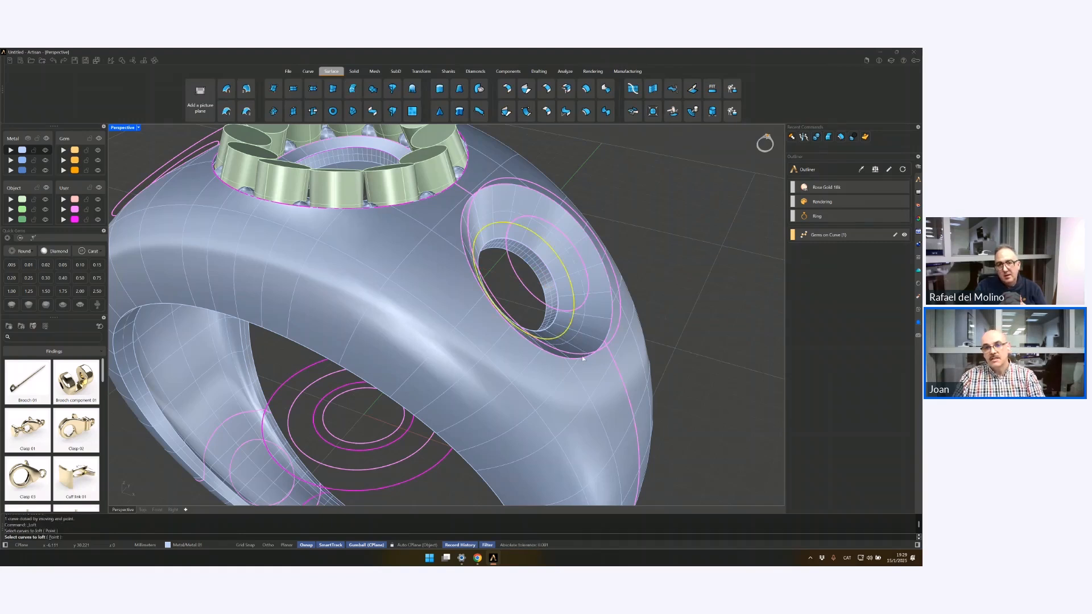
click(582, 358)
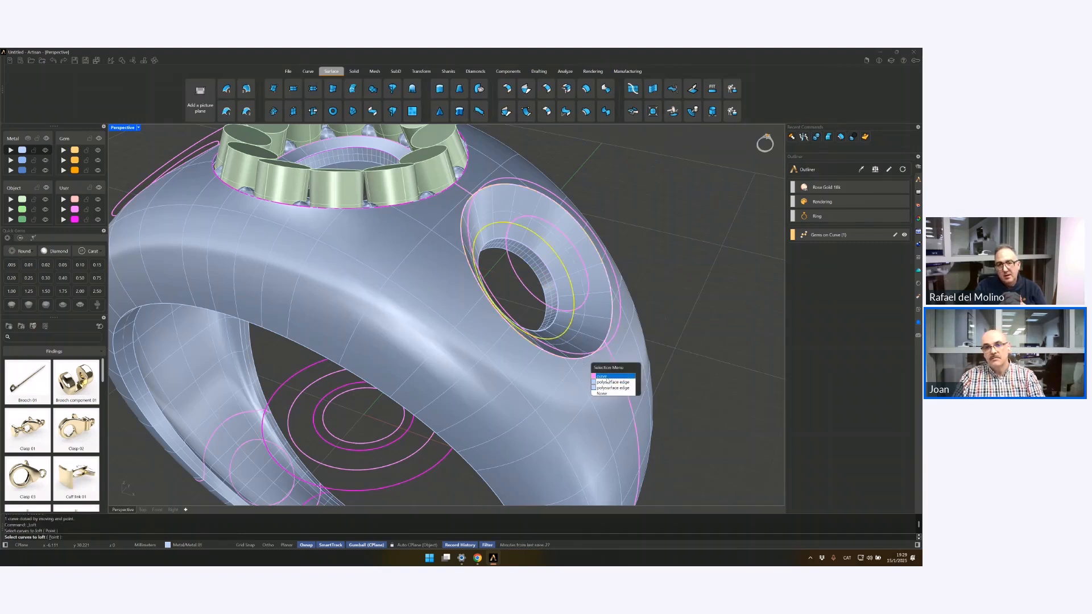
click(604, 377)
key(Return)
key(Return)
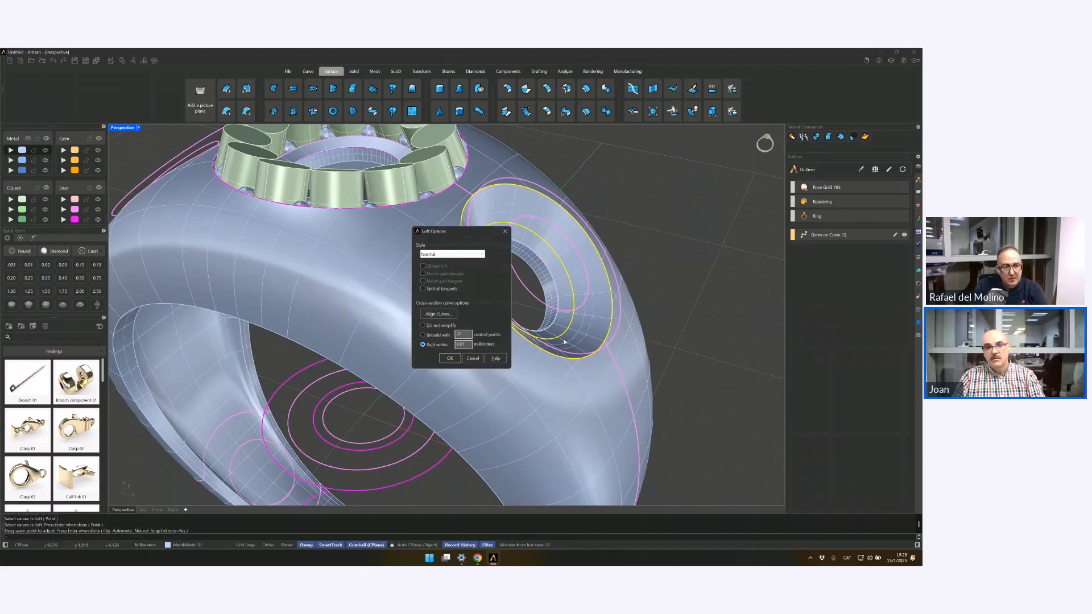
click(449, 358)
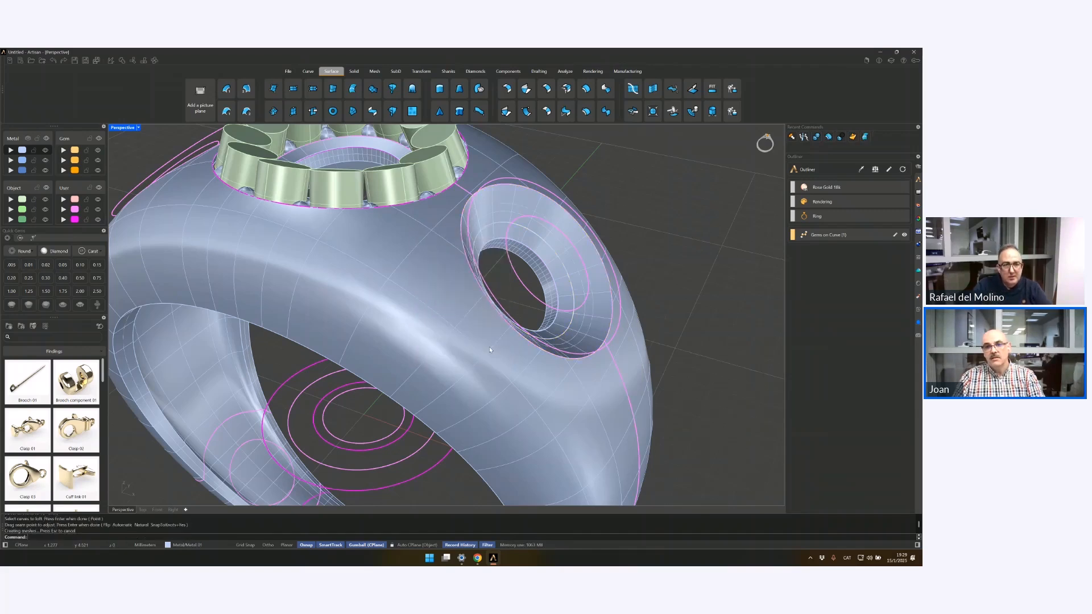
Step: Offset the lofted surface in the side opening to both sides as a solid, deleting the input surface
click(601, 328)
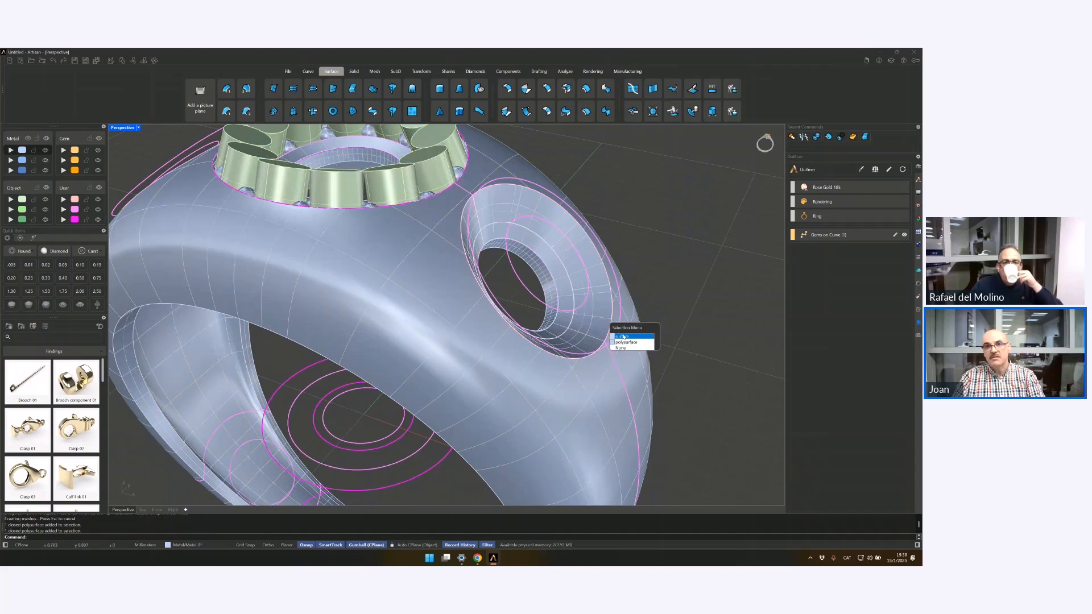
click(623, 336)
click(586, 88)
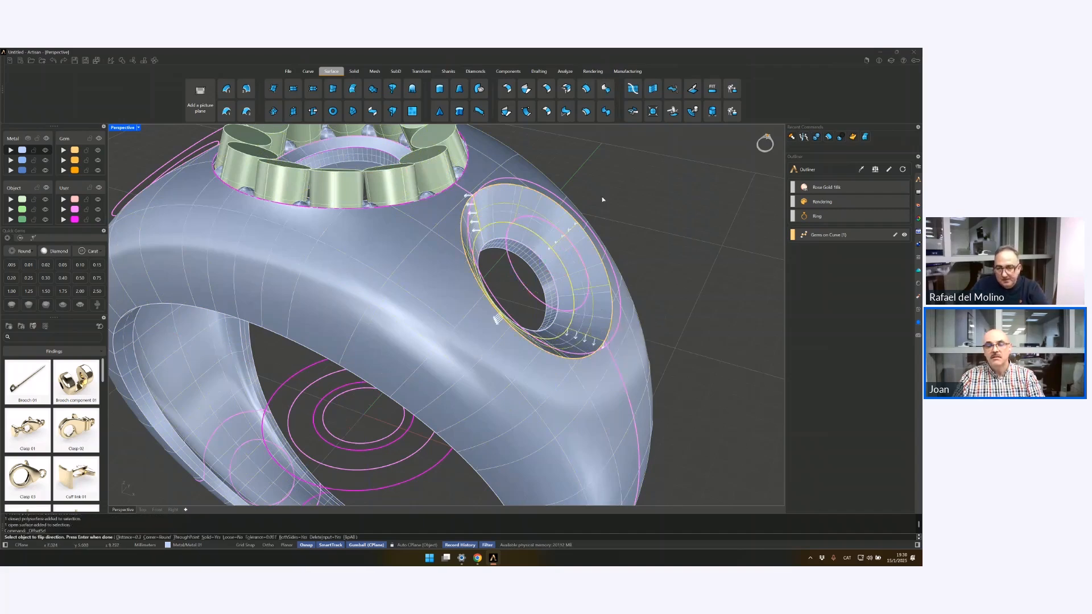
key(Return)
right_drag(608, 198, 510, 196)
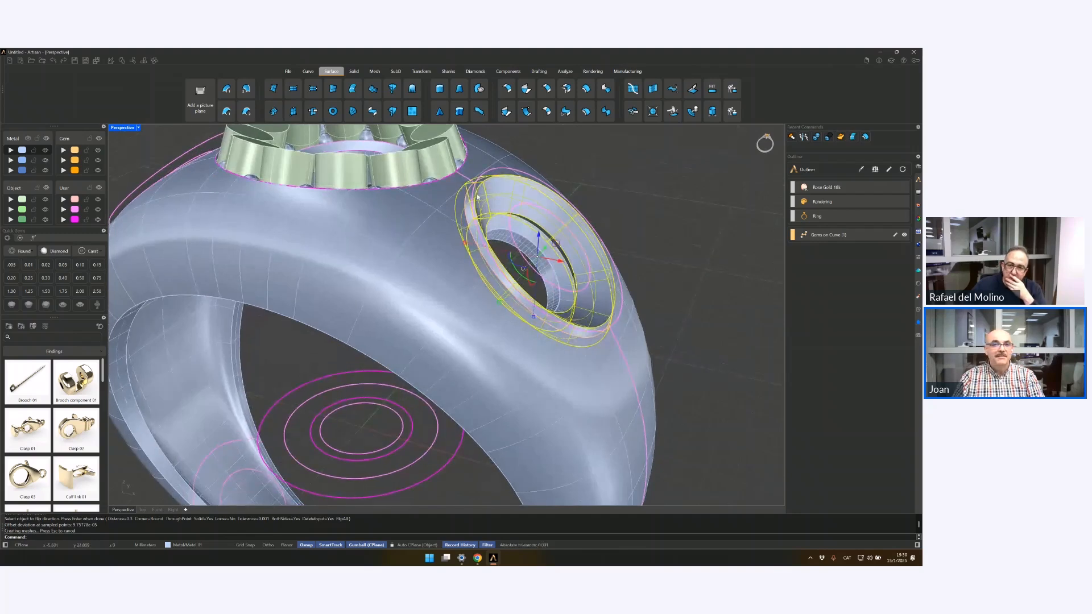
right_drag(602, 160, 603, 163)
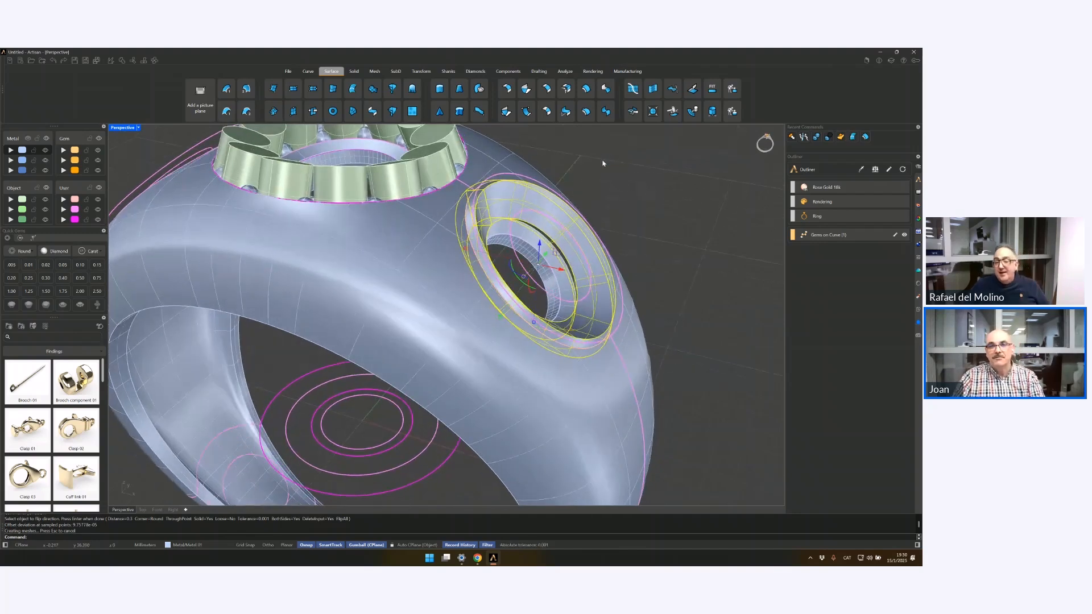
Step: Try to subtract the thickened band from the ring body with a Boolean Difference
click(414, 235)
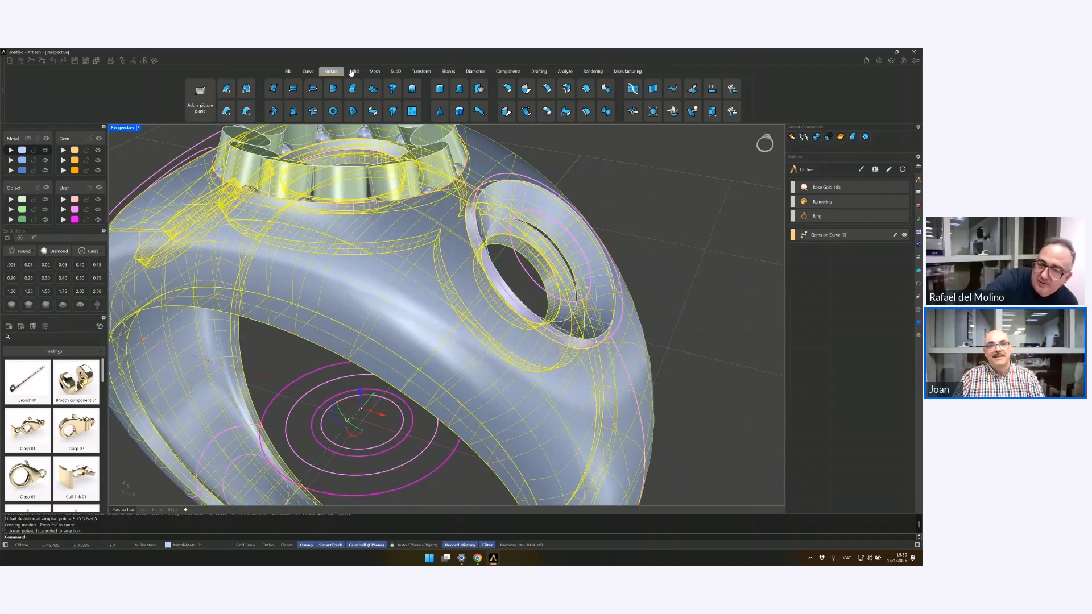
click(584, 178)
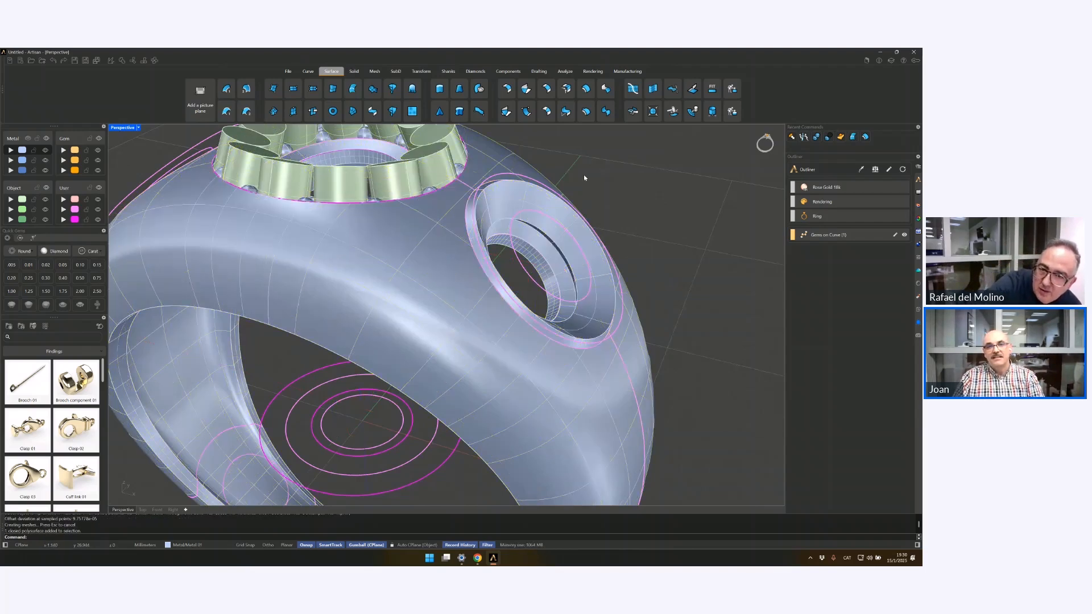
scroll(488, 212, up, 5)
click(500, 200)
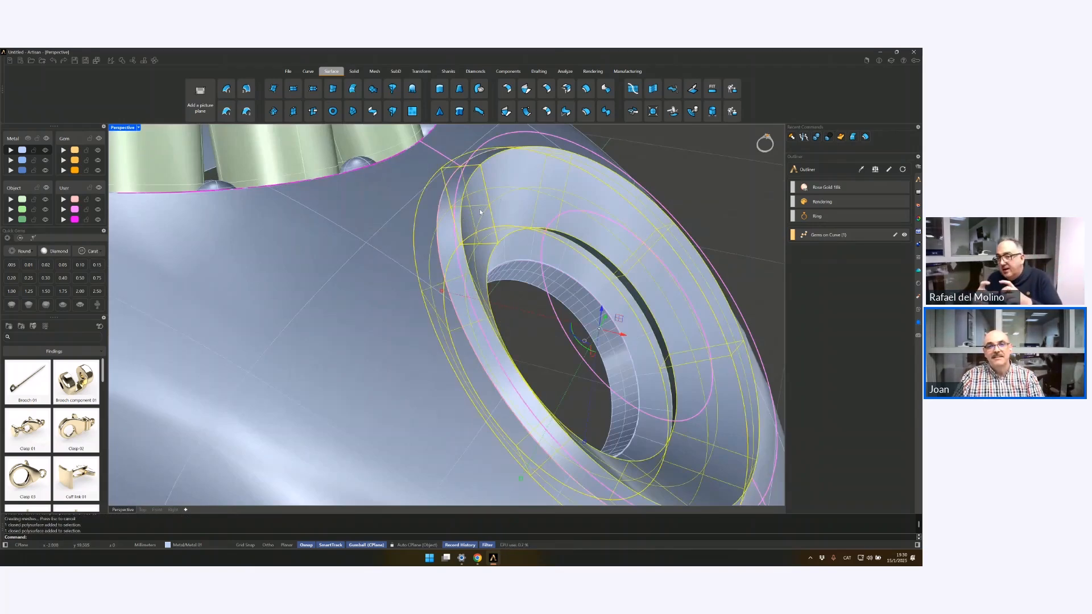
right_drag(481, 212, 454, 227)
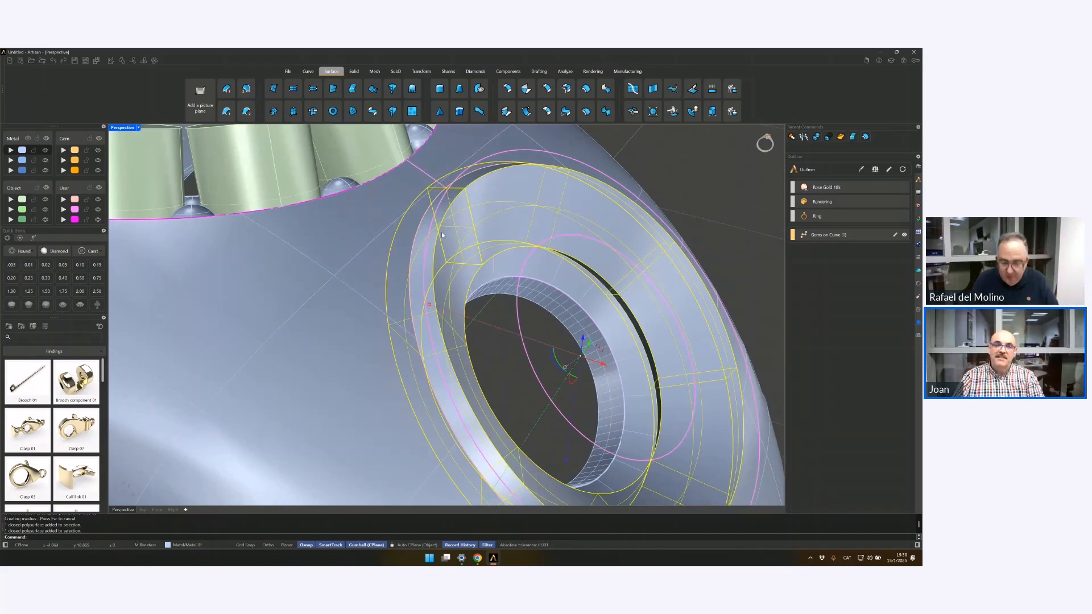
click(382, 253)
click(354, 71)
click(576, 90)
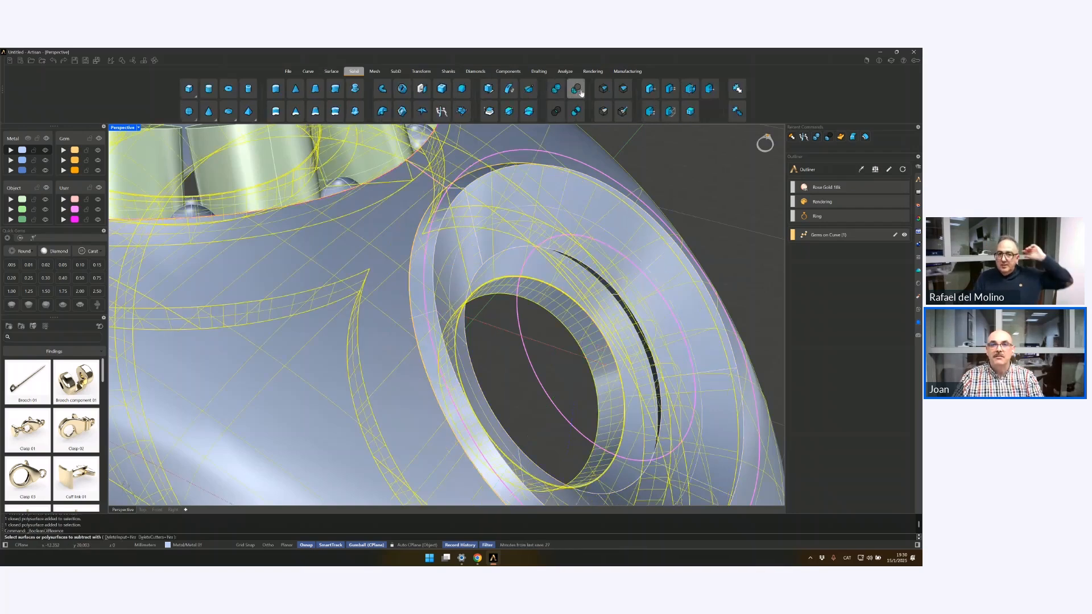
click(551, 190)
right_click(551, 190)
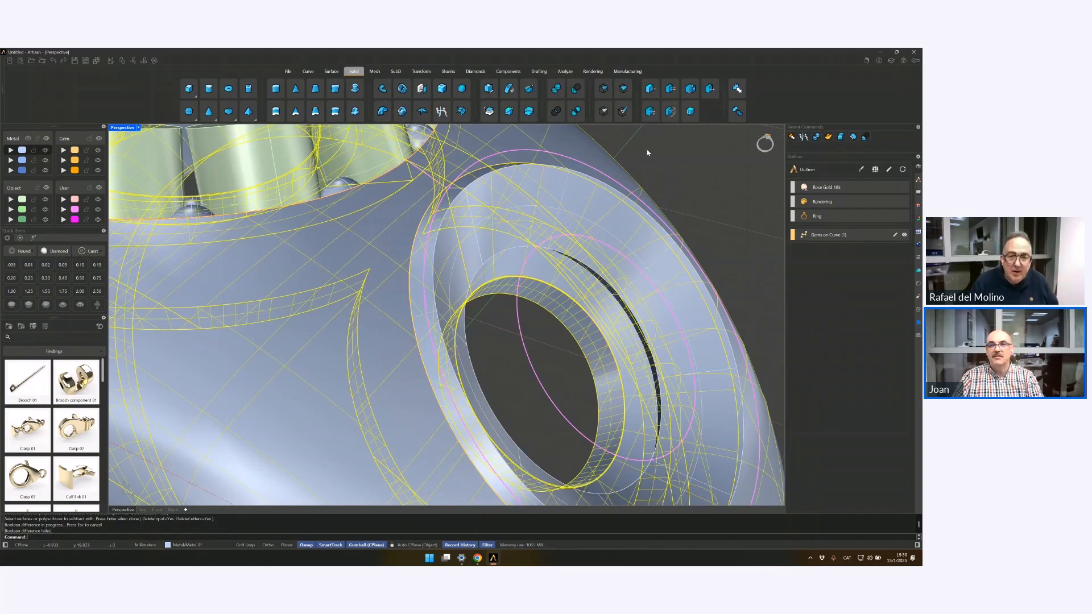
Step: Delete the thickened band from the side opening
click(572, 202)
key(Delete)
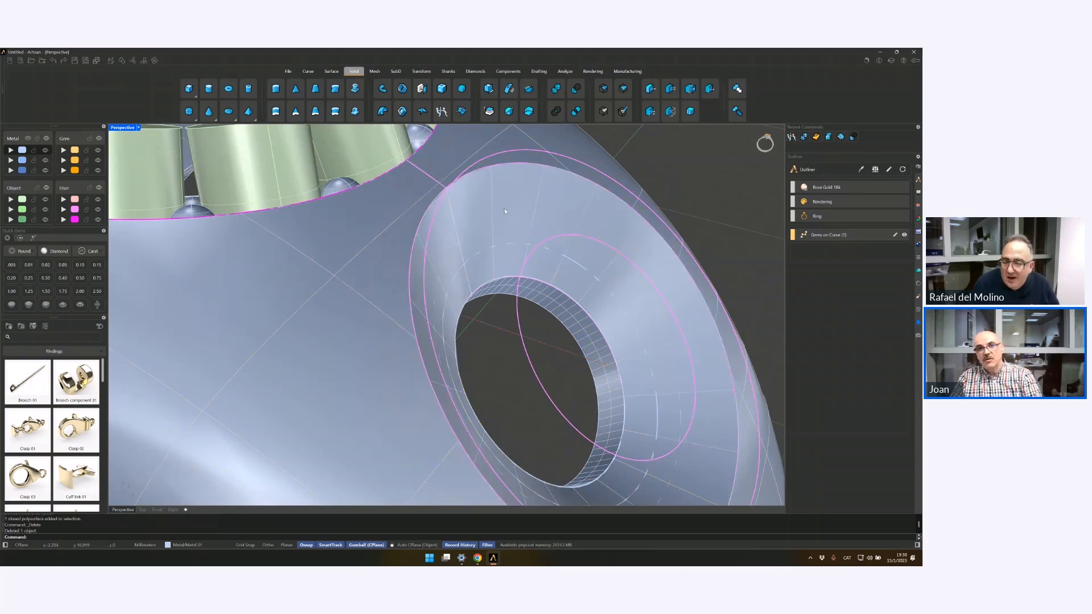
scroll(499, 222, down, 3)
right_drag(495, 232, 492, 224)
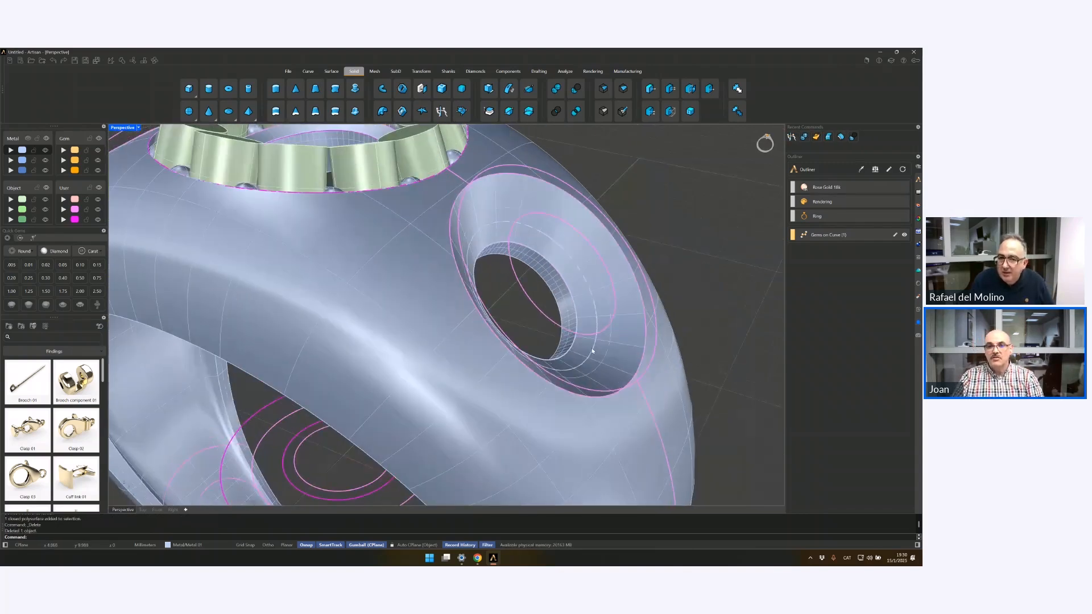
click(594, 346)
click(680, 258)
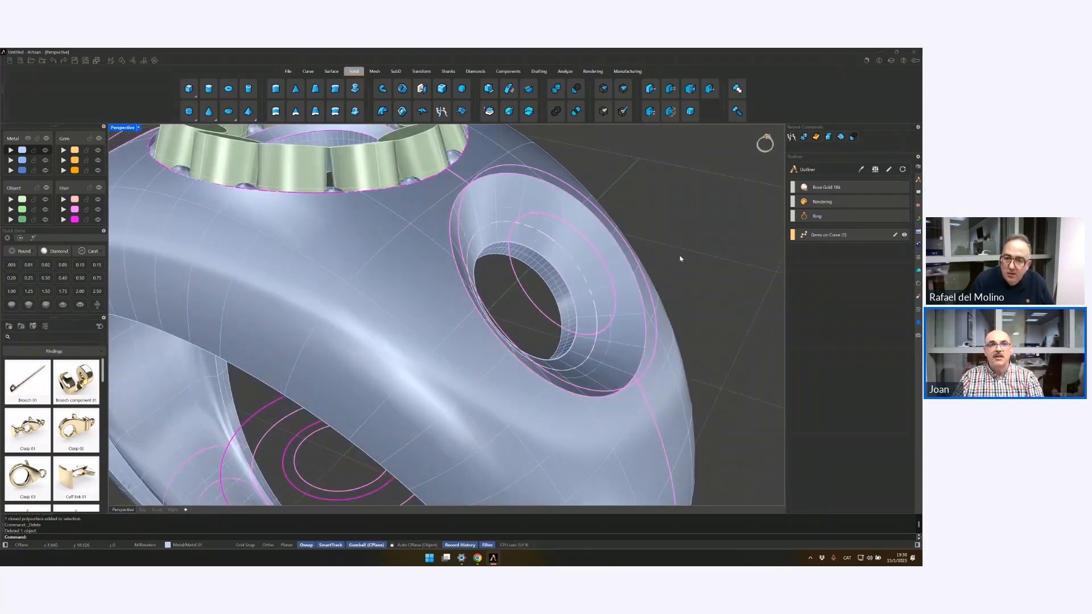
Step: Loft the side opening's offset curve to its outer rim again, using Normal style with the curves fitted within tolerance
click(330, 72)
click(353, 89)
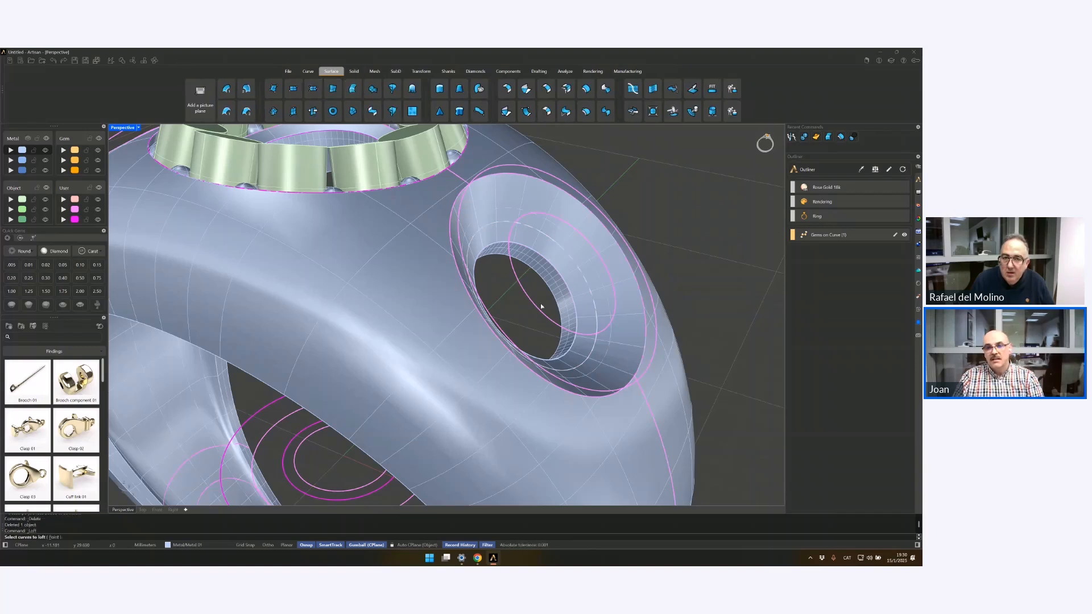
click(587, 361)
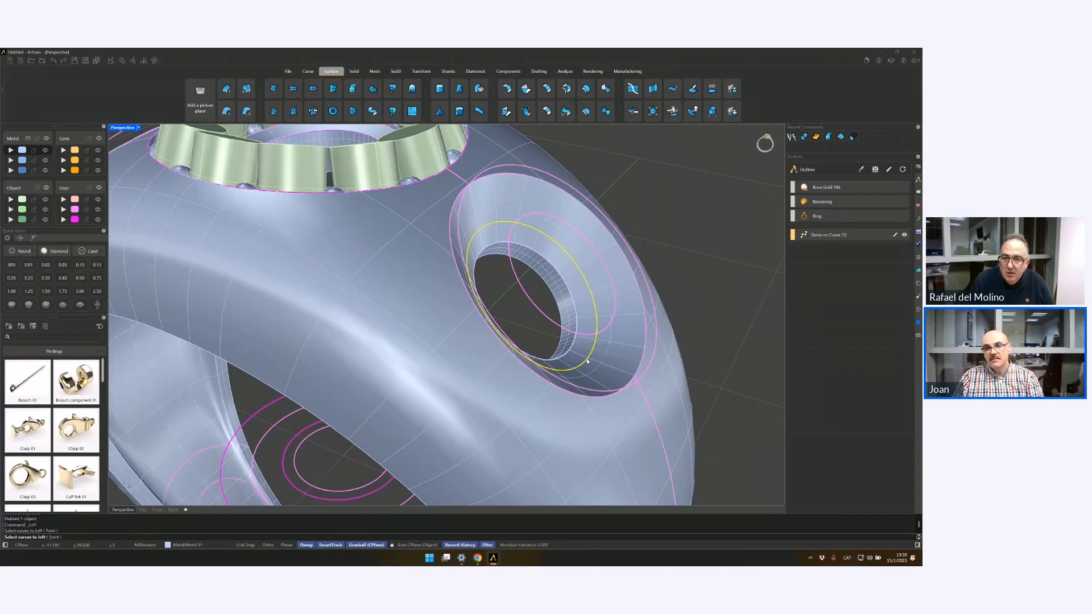
click(608, 396)
click(629, 415)
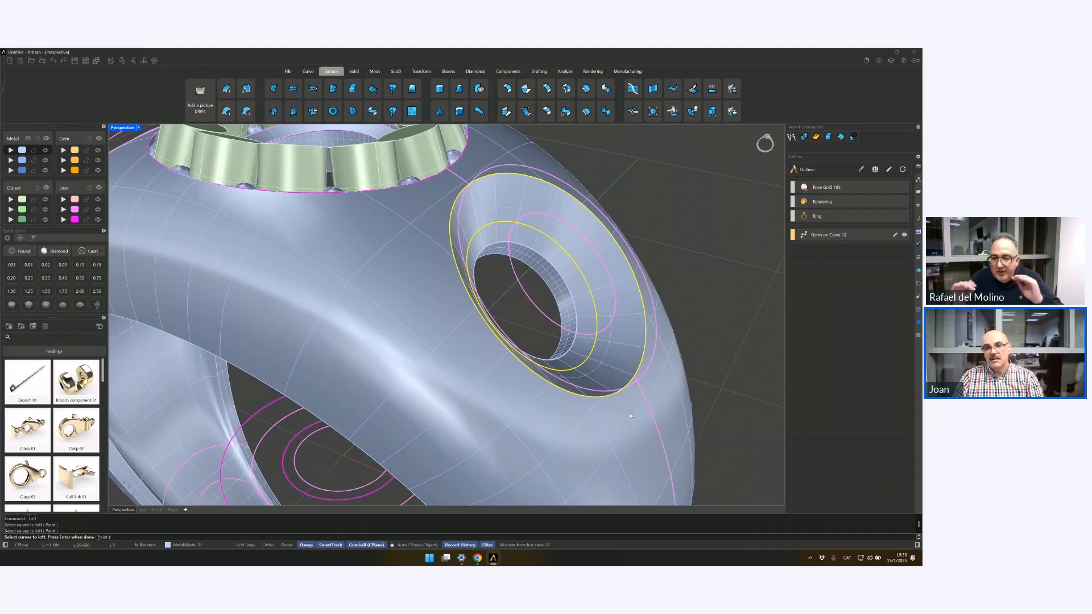
key(Return)
key(Return)
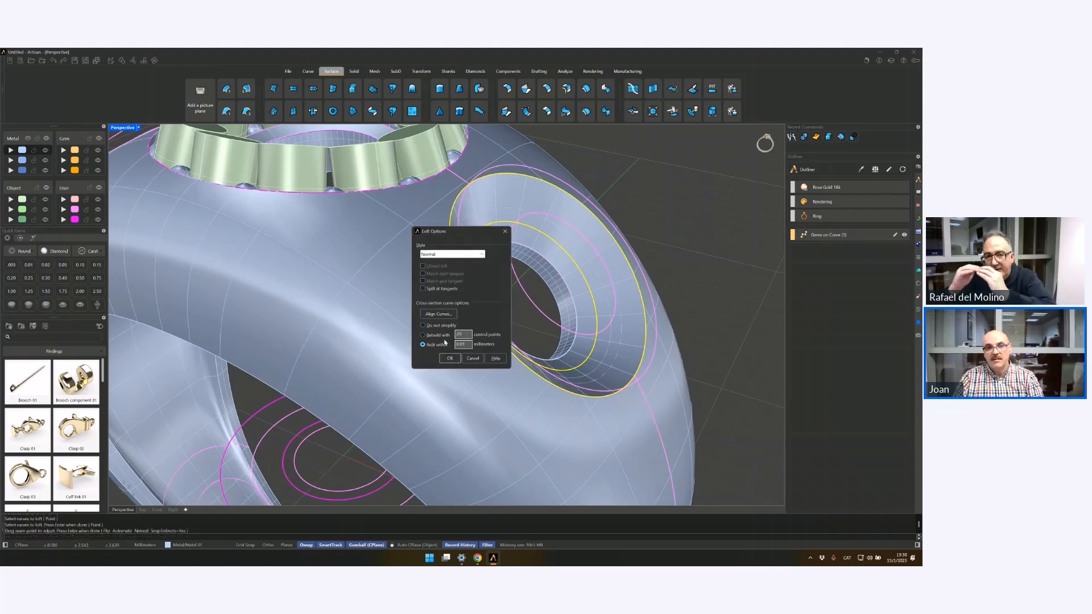
click(449, 357)
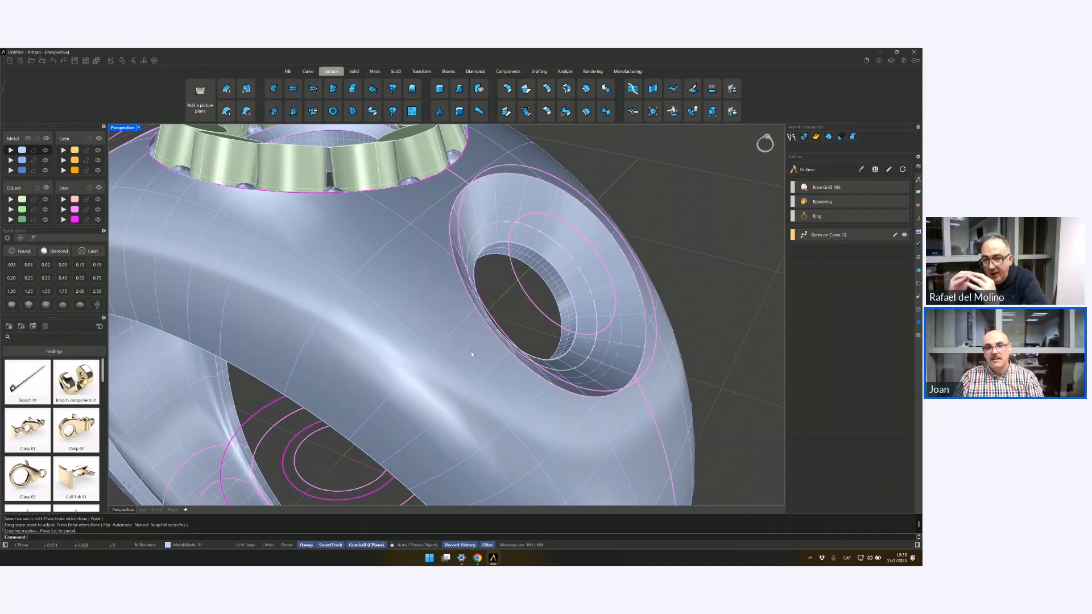
Step: Thicken the new lofted surface into a solid with OffsetSrf on both sides, deleting the input surface
click(626, 331)
click(646, 347)
click(585, 88)
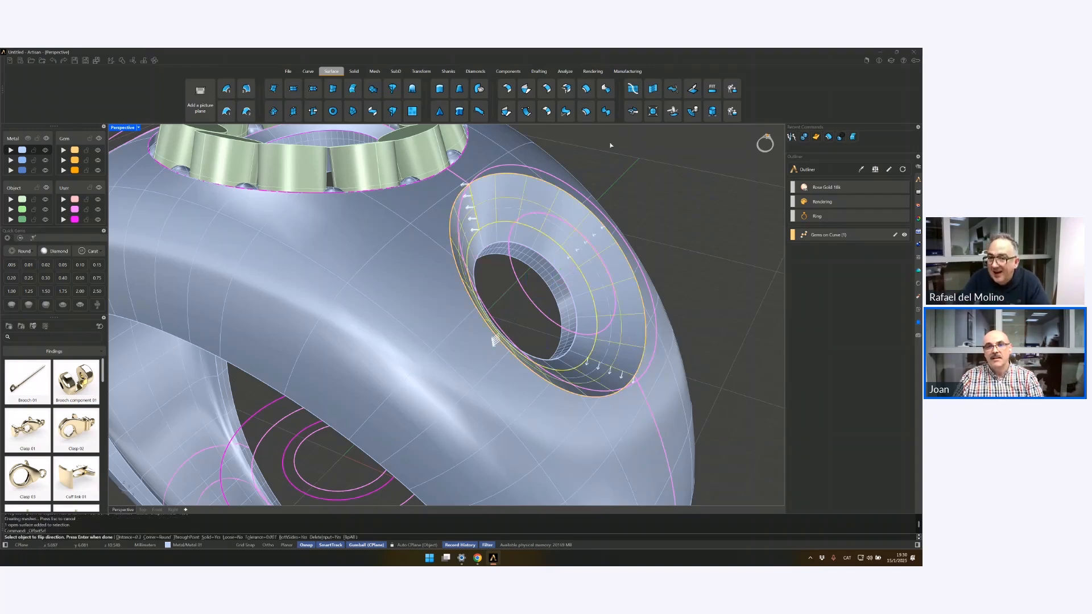
key(Return)
scroll(475, 226, up, 2)
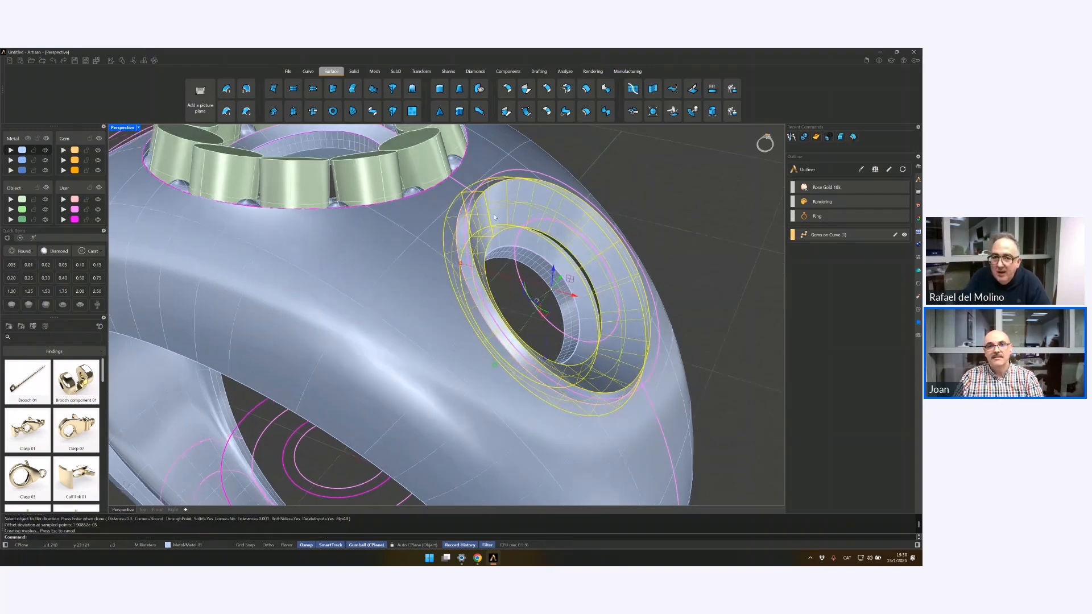
scroll(475, 225, up, 3)
Step: Undo and redo the surface offset, and delete the resulting solid from the side opening
key(ctrl+z)
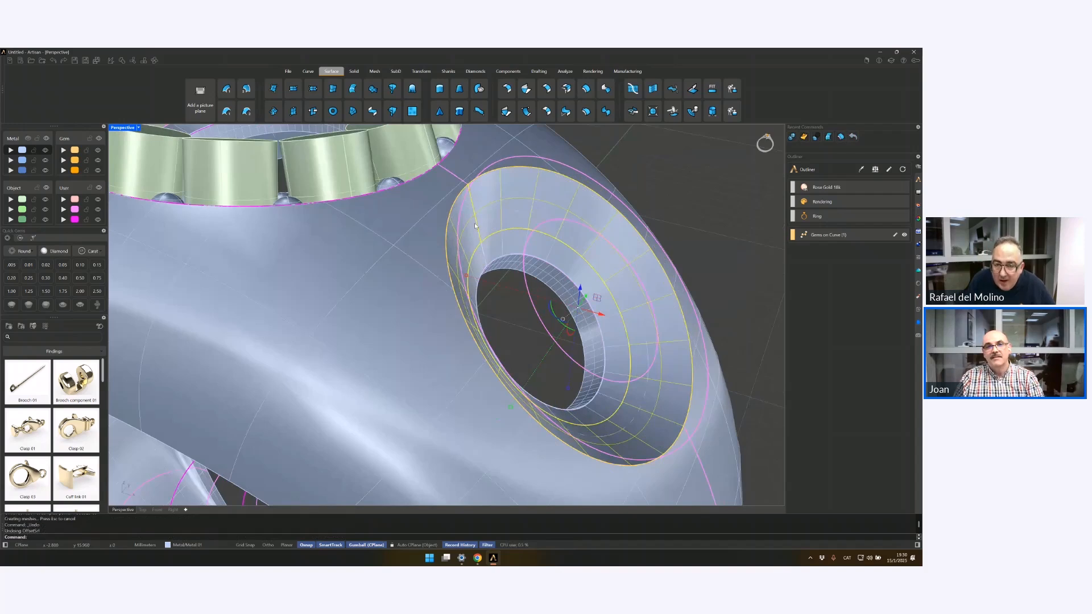
click(582, 203)
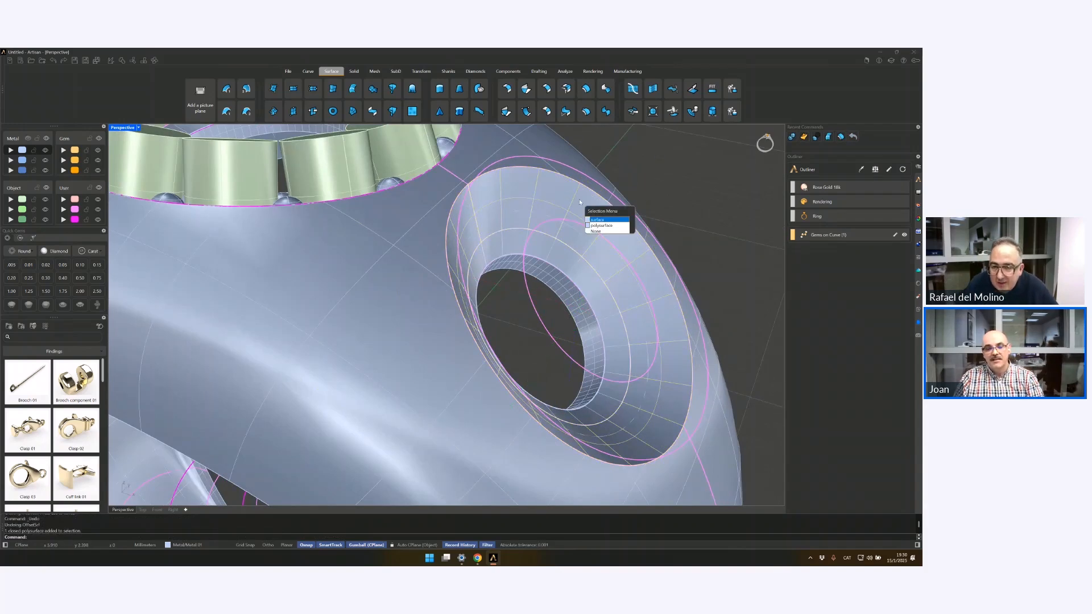
click(648, 179)
key(ctrl+y)
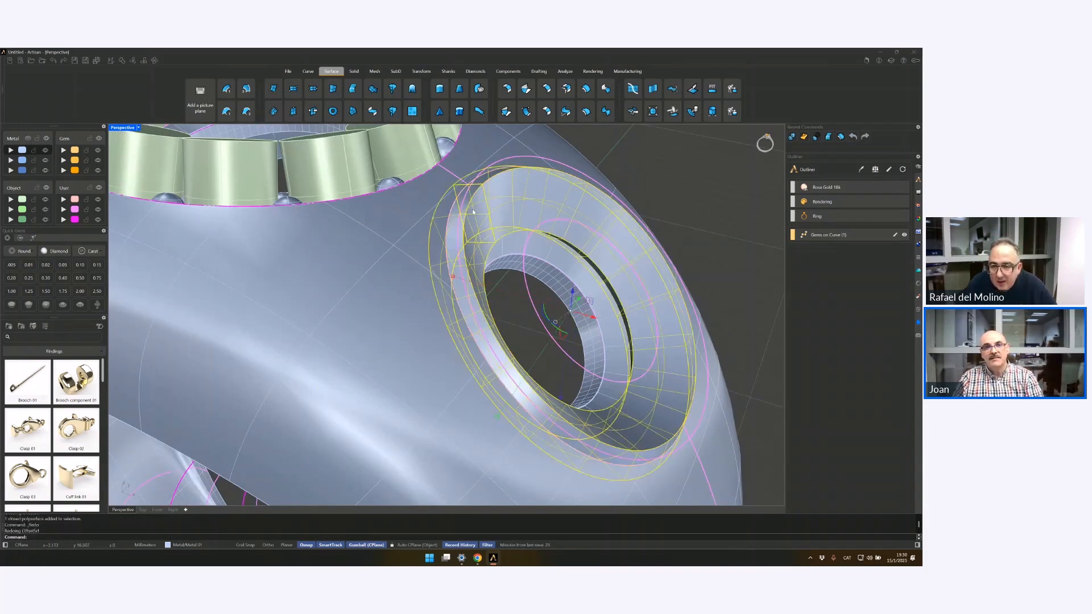
click(591, 197)
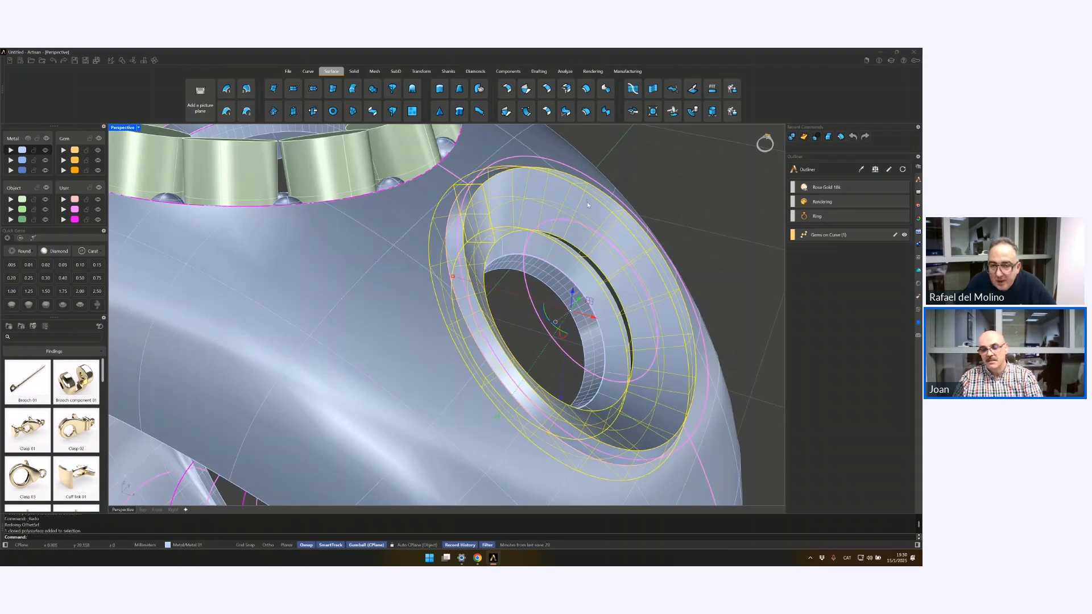
key(Delete)
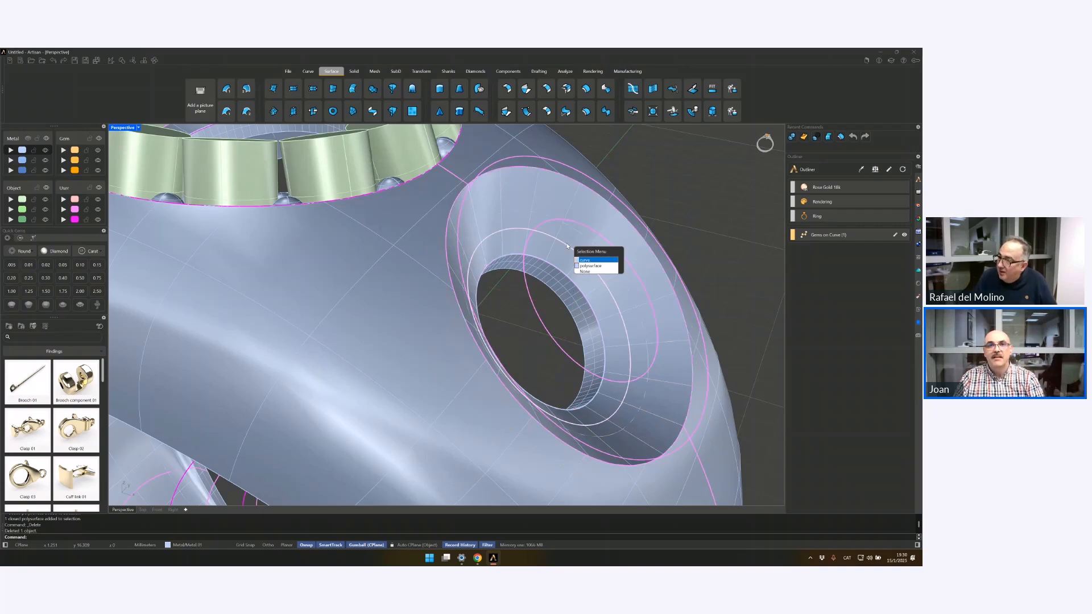
Step: Loft the side opening's offset curve to its outer rim, using Normal style with the cross-section curves refitted within tolerance
click(586, 260)
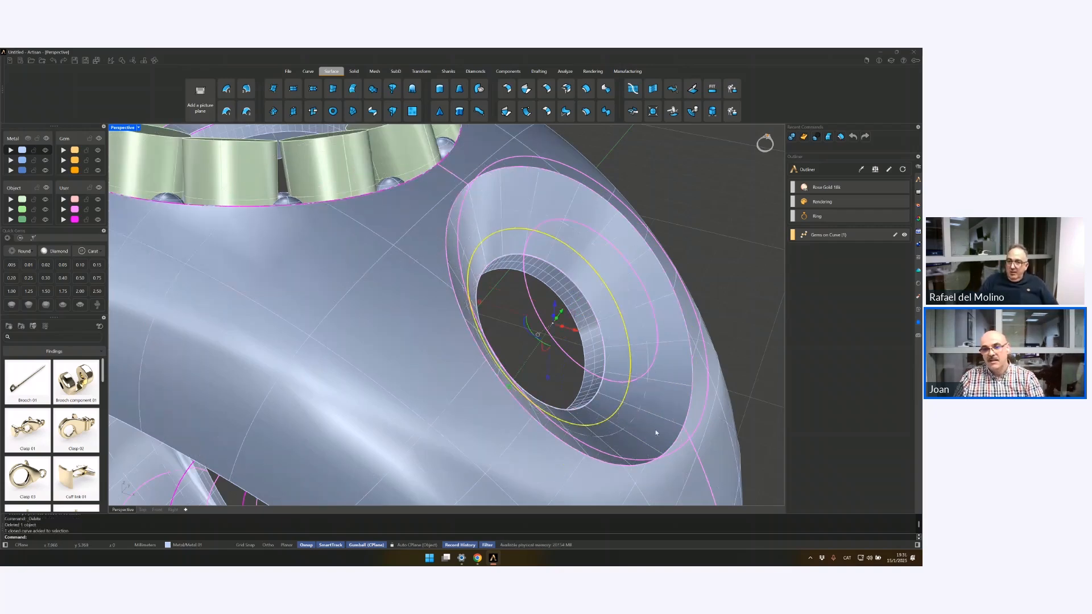
shift+click(641, 467)
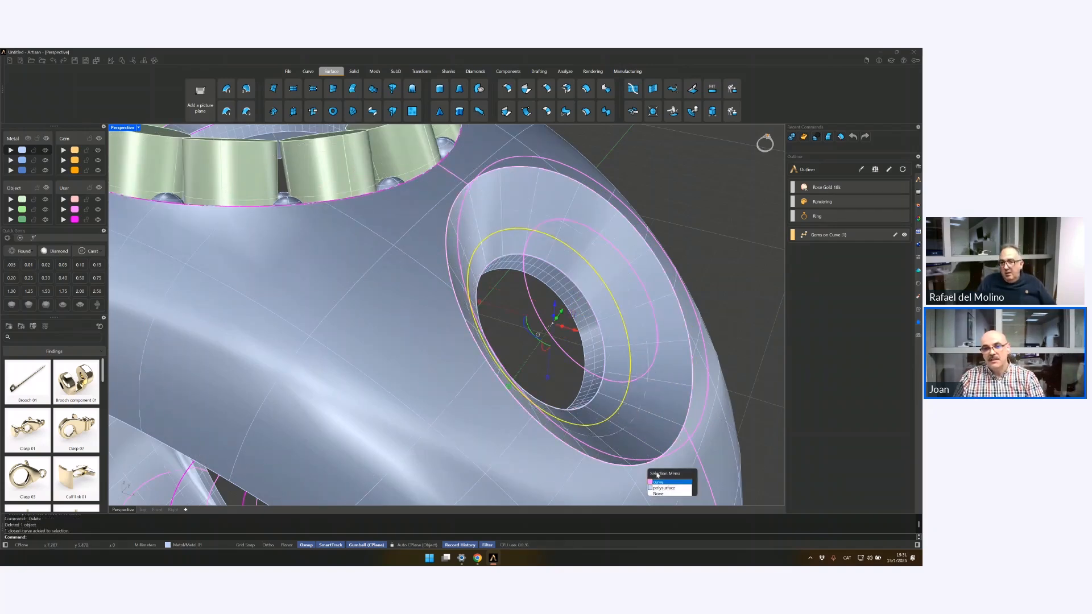
click(662, 477)
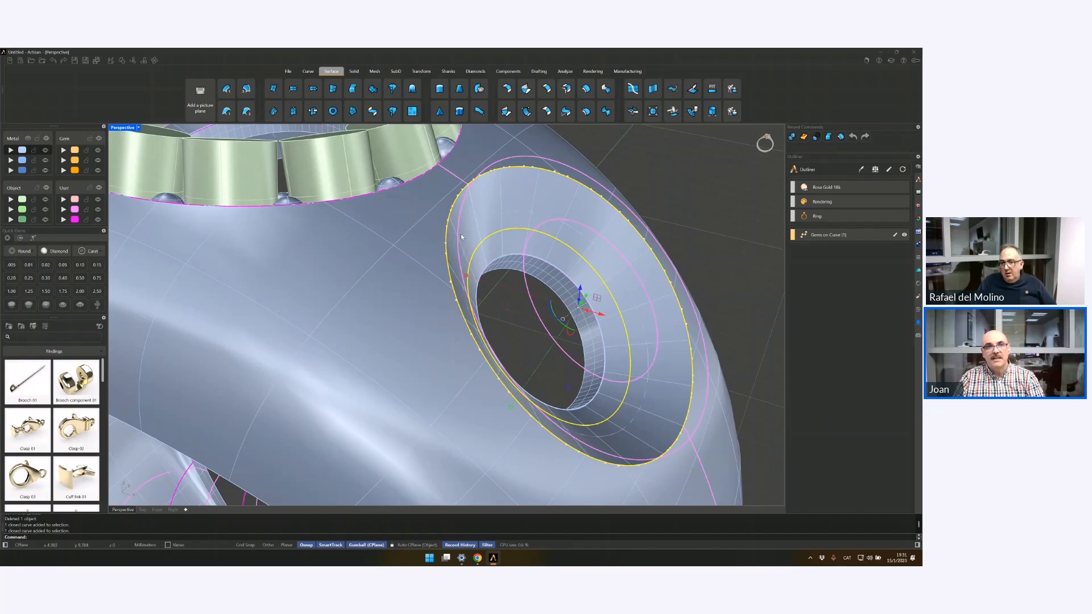
click(353, 90)
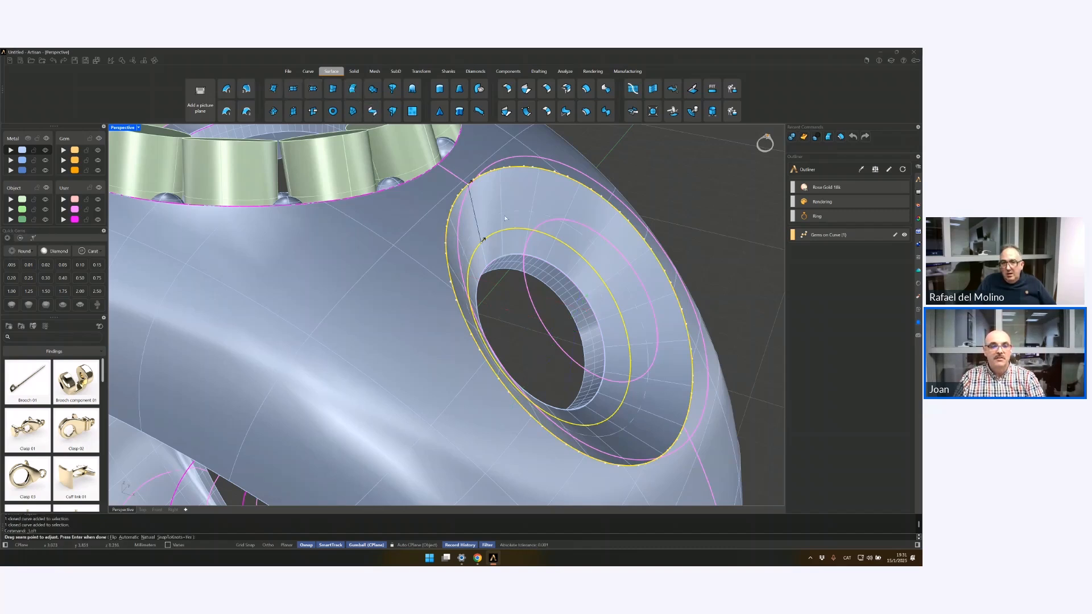
key(Return)
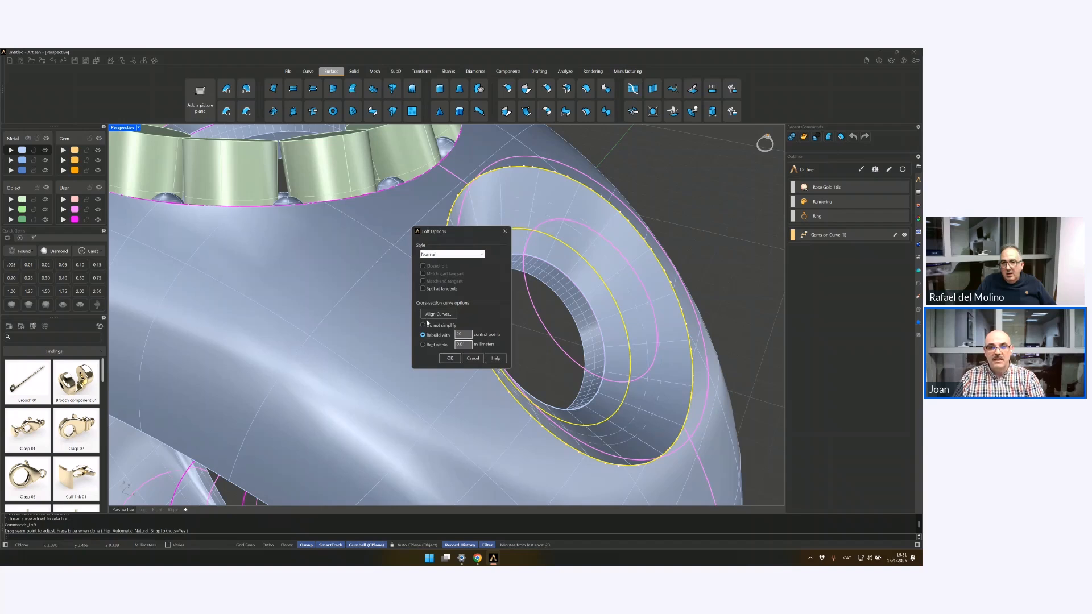
click(423, 325)
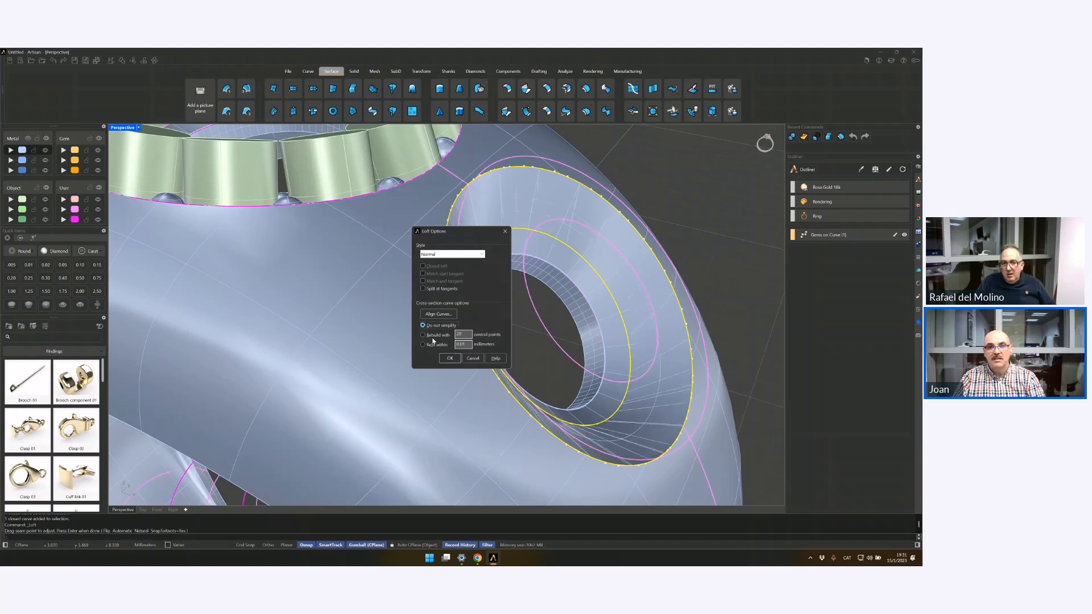
click(431, 344)
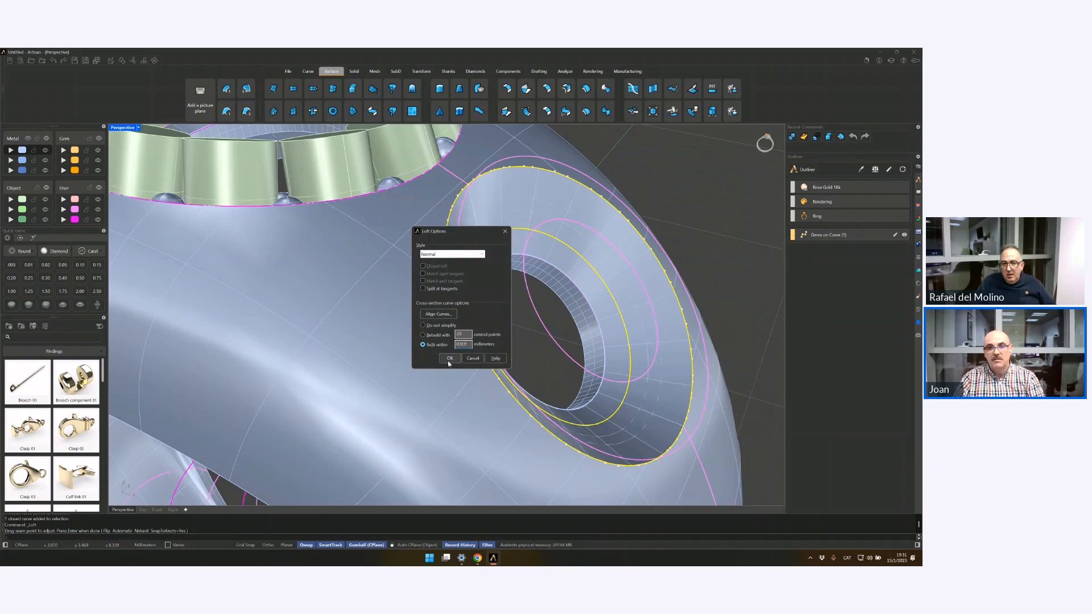
click(449, 358)
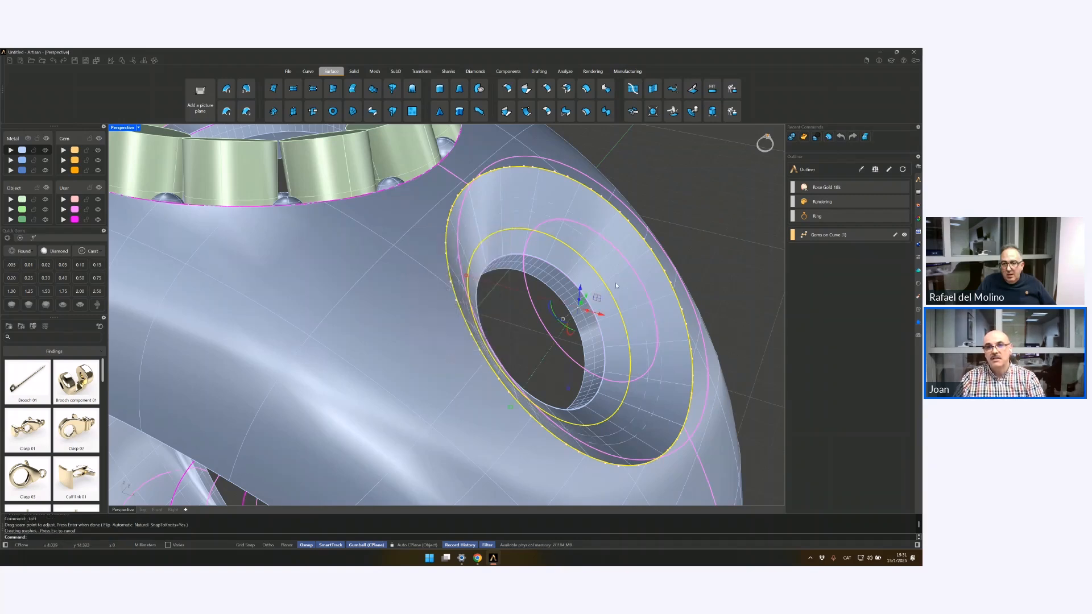
Step: Thicken the lofted surface into a solid with OffsetSrf on both sides, deleting the input surface, and check the fit around the opening
click(586, 90)
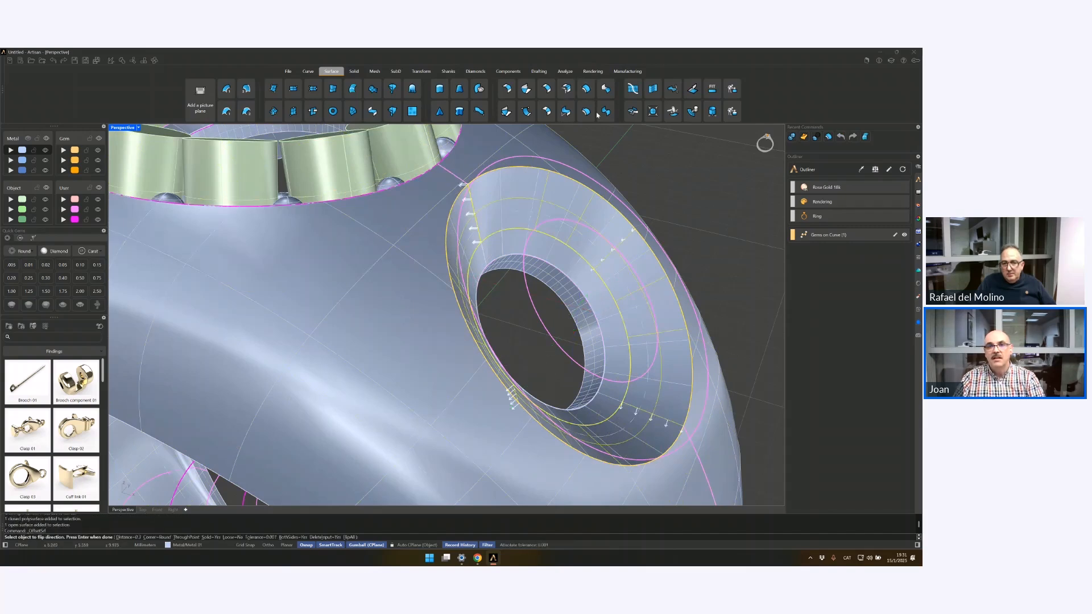
key(Return)
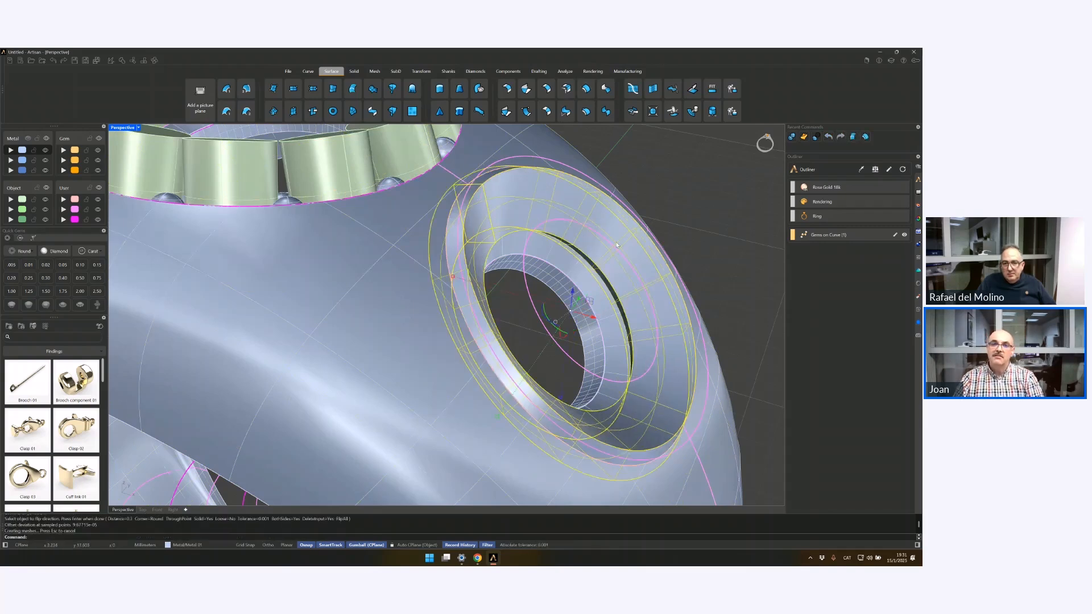
scroll(617, 245, down, 3)
right_drag(432, 302, 496, 223)
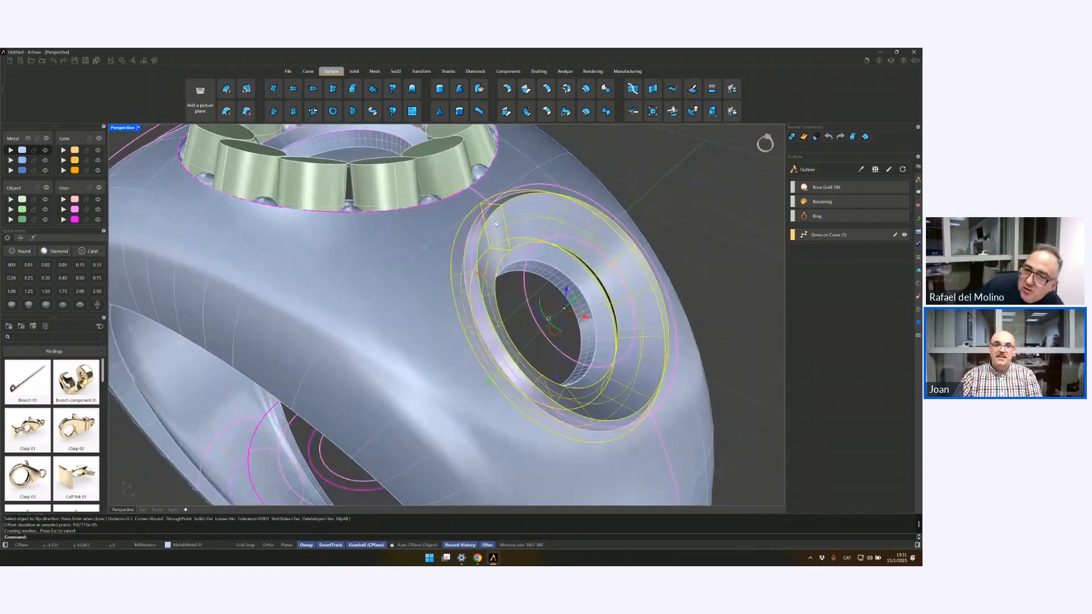
scroll(495, 224, up, 3)
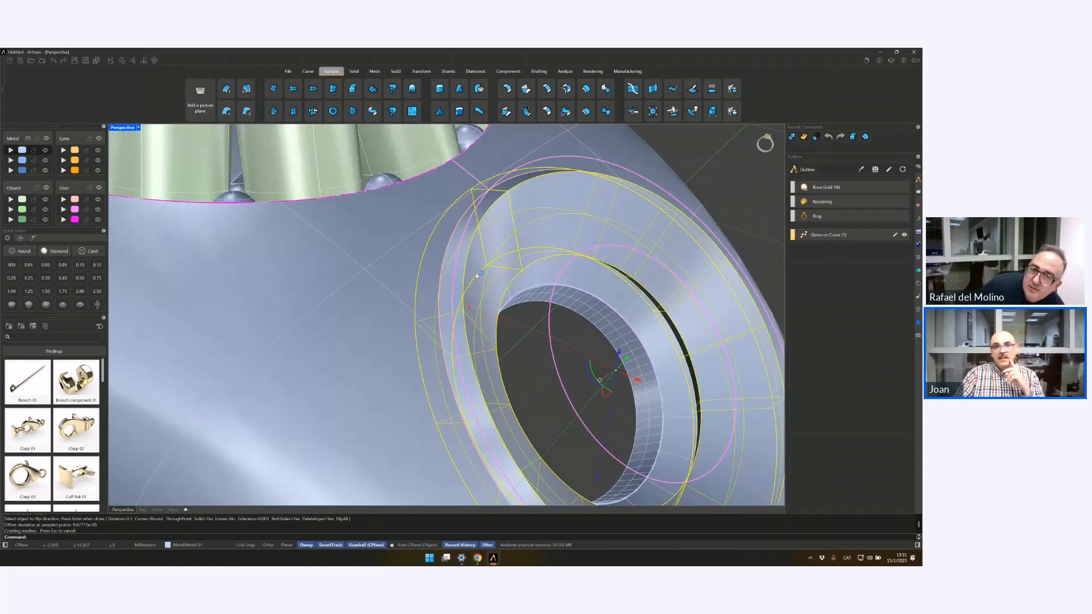
right_drag(477, 276, 468, 219)
scroll(468, 219, down, 4)
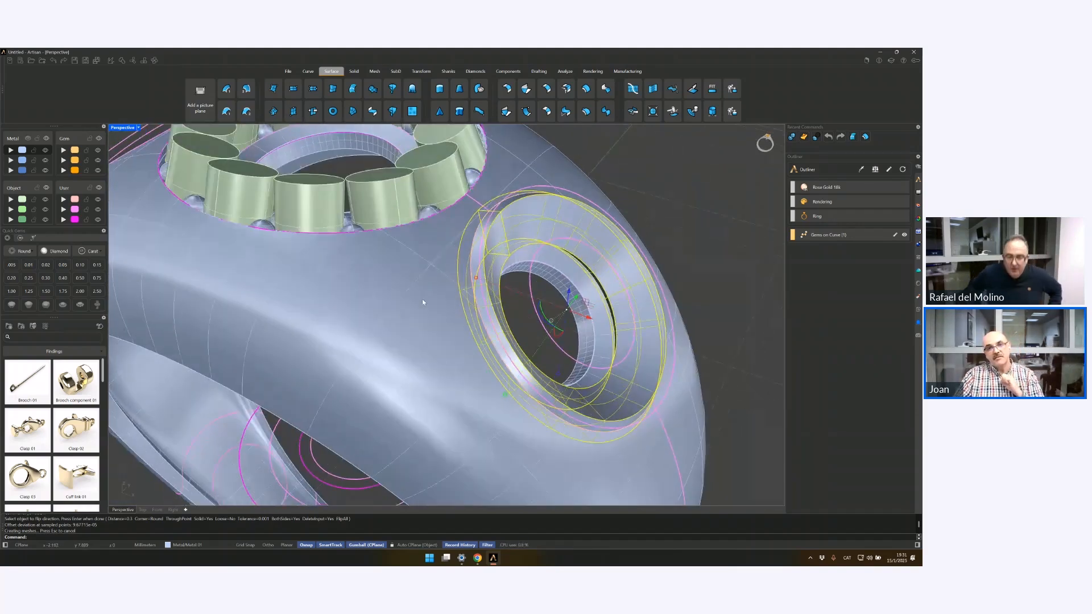
Step: Try subtracting the thickened band from the ring body with a Boolean difference, and undo the subtraction
click(406, 325)
click(354, 71)
click(576, 111)
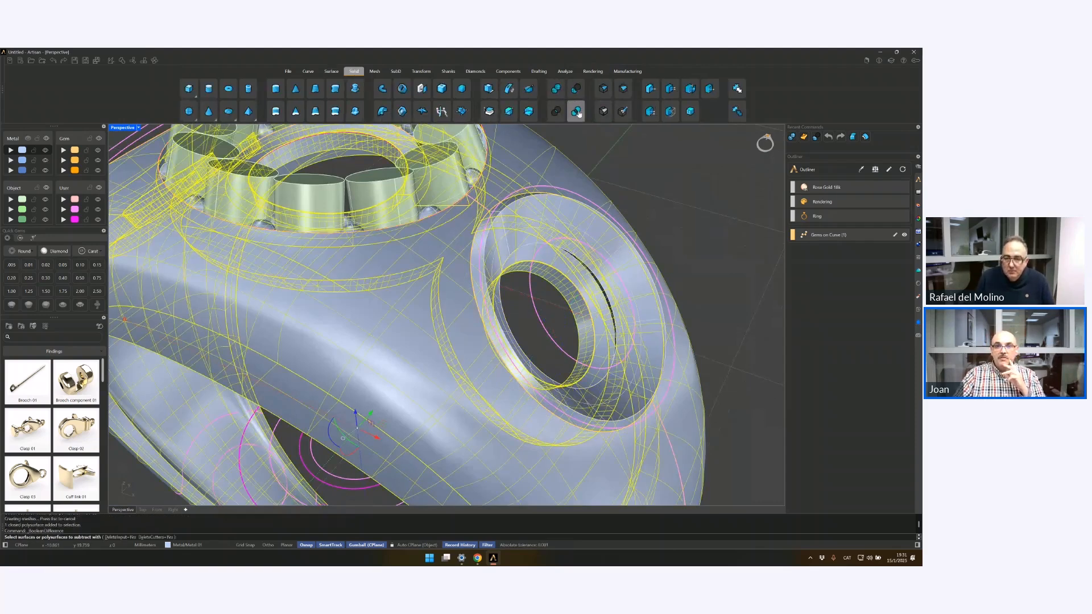
click(564, 207)
key(Return)
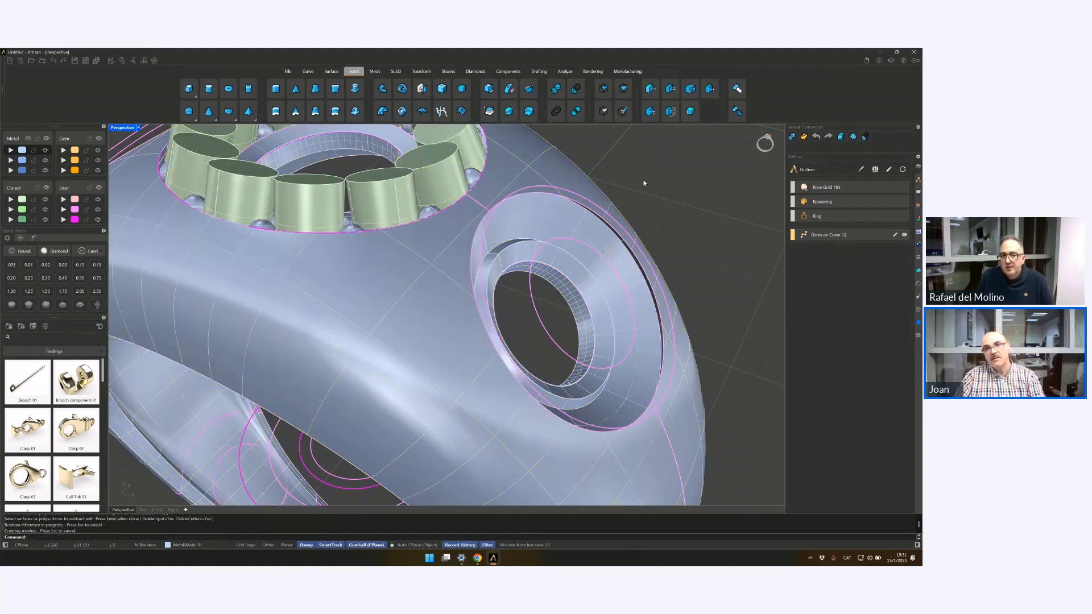
key(ctrl+z)
Step: Mirror the thickened band across the Y axis onto the opposite side opening
scroll(644, 183, down, 5)
click(632, 221)
right_drag(654, 215, 673, 210)
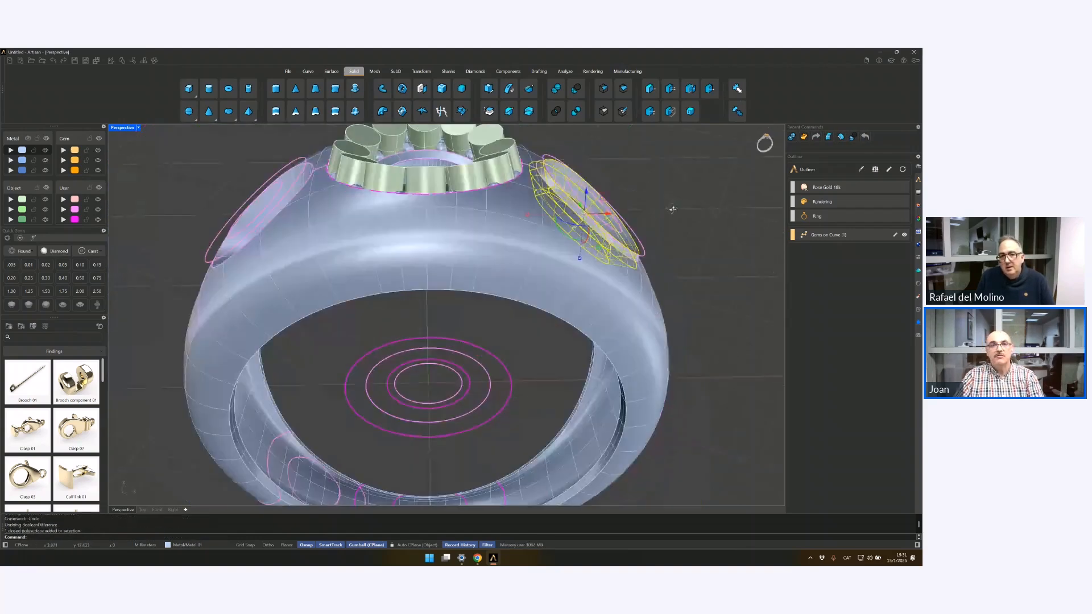
scroll(438, 155, down, 2)
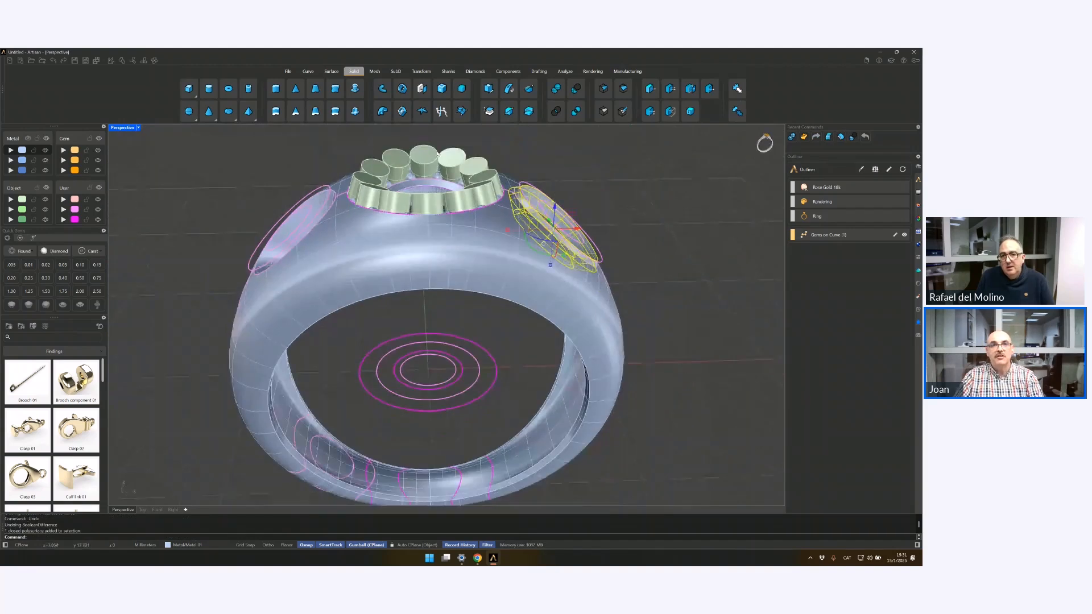
click(420, 73)
click(370, 89)
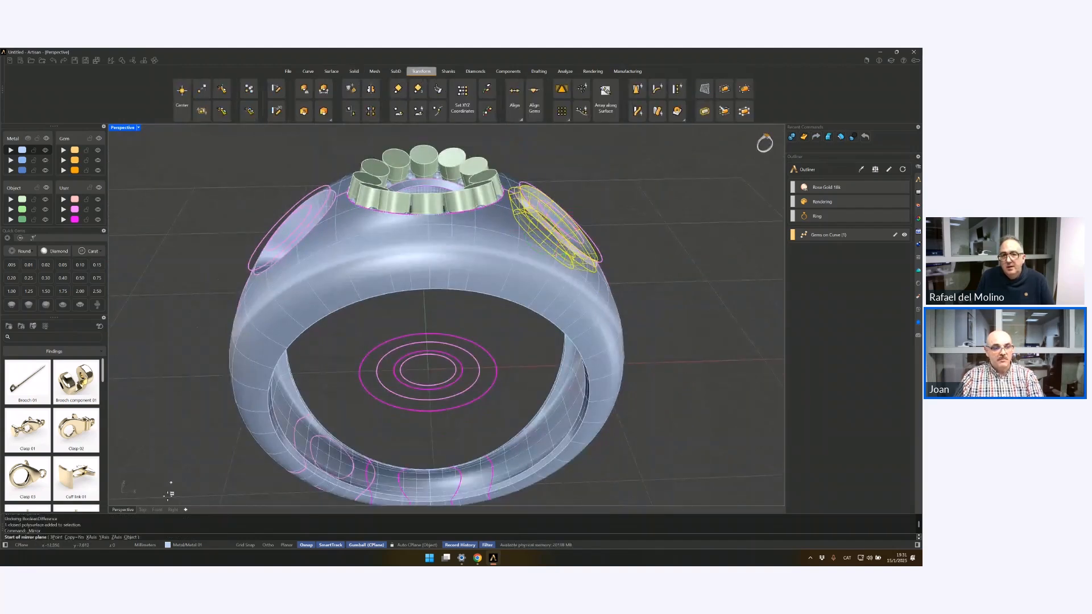
click(104, 536)
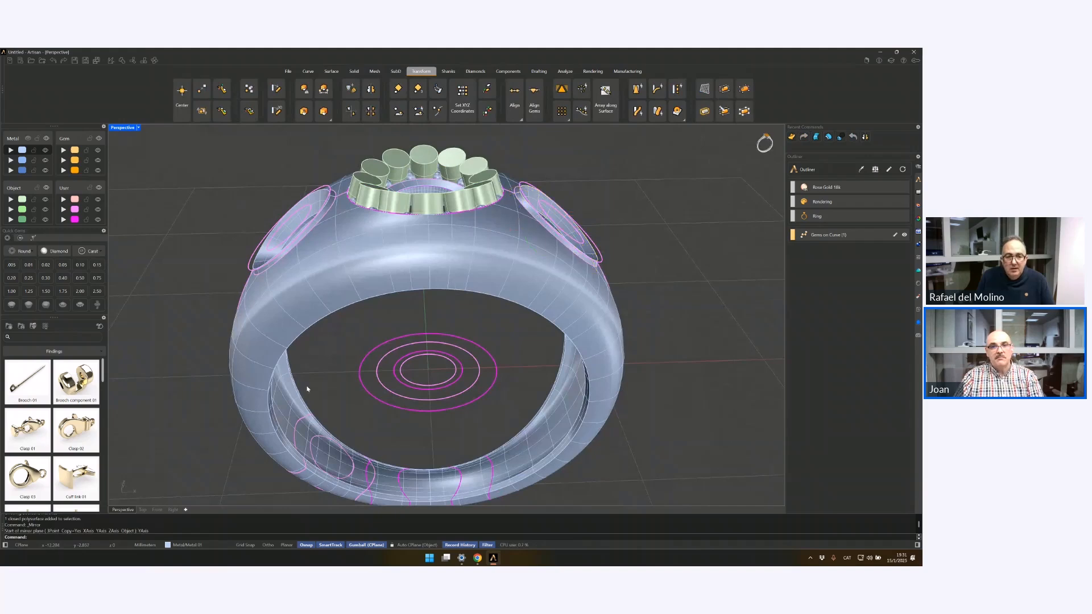
Step: Subtract both thickened bands from the ring body with a Boolean difference to recess the two side openings
mouse_move(446, 312)
right_down()
mouse_move(463, 319)
mouse_move(451, 327)
right_up()
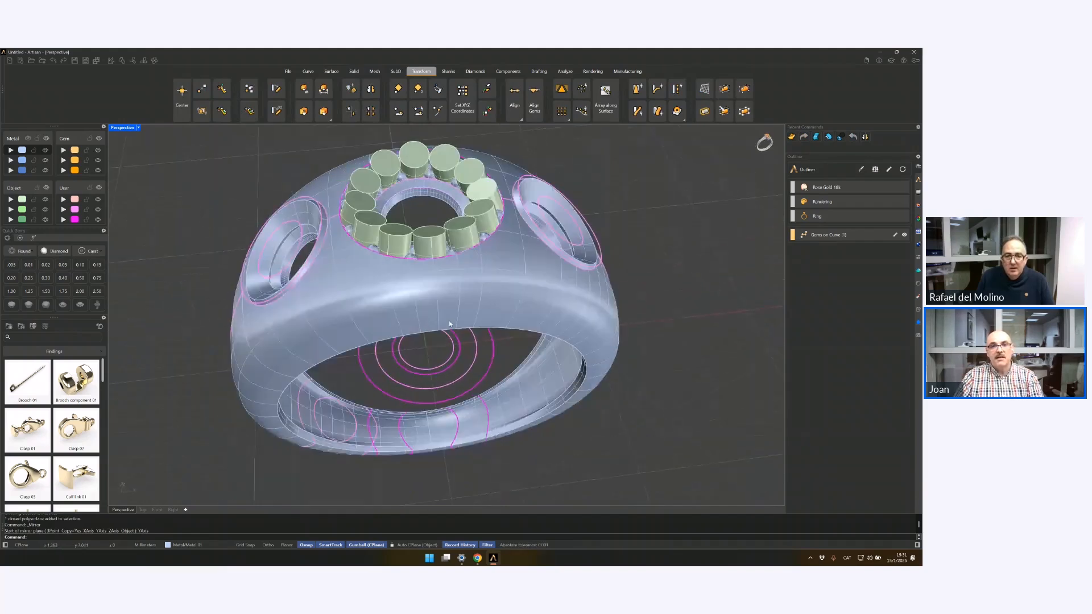
click(514, 305)
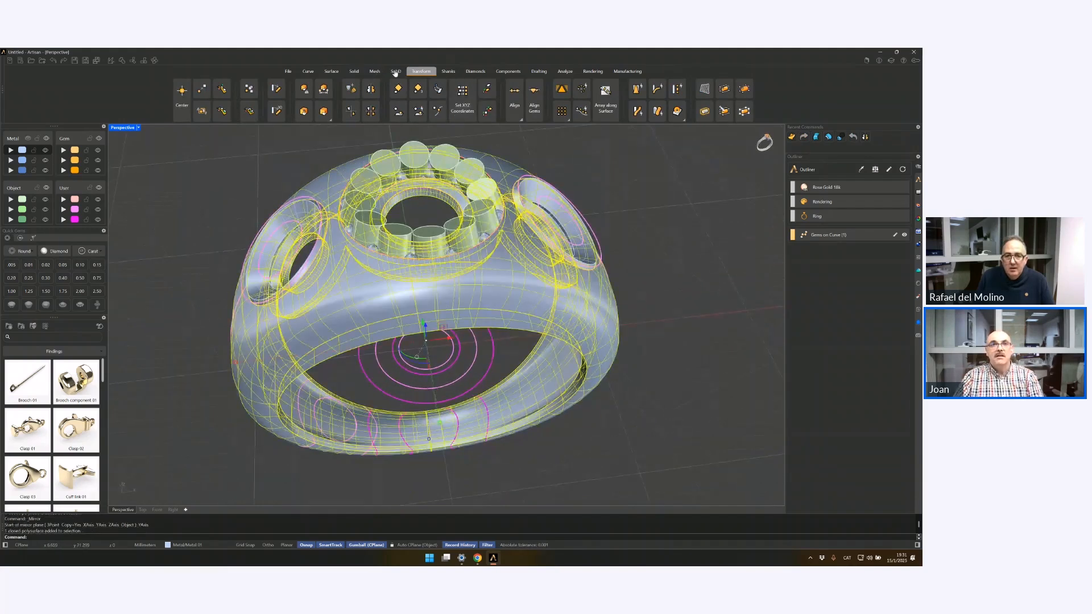
click(353, 72)
click(576, 88)
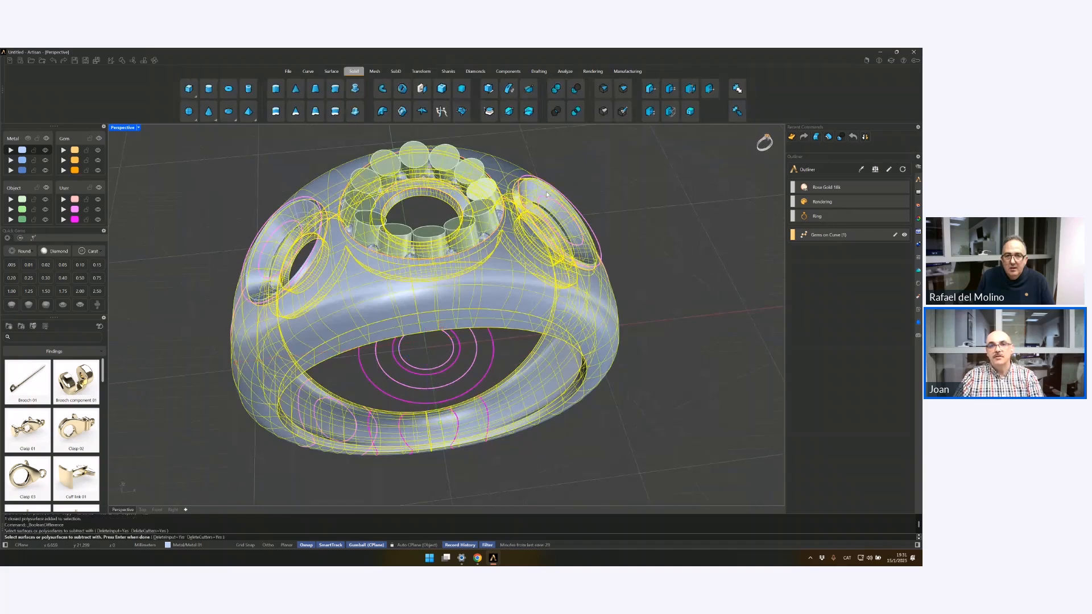
click(287, 222)
key(Return)
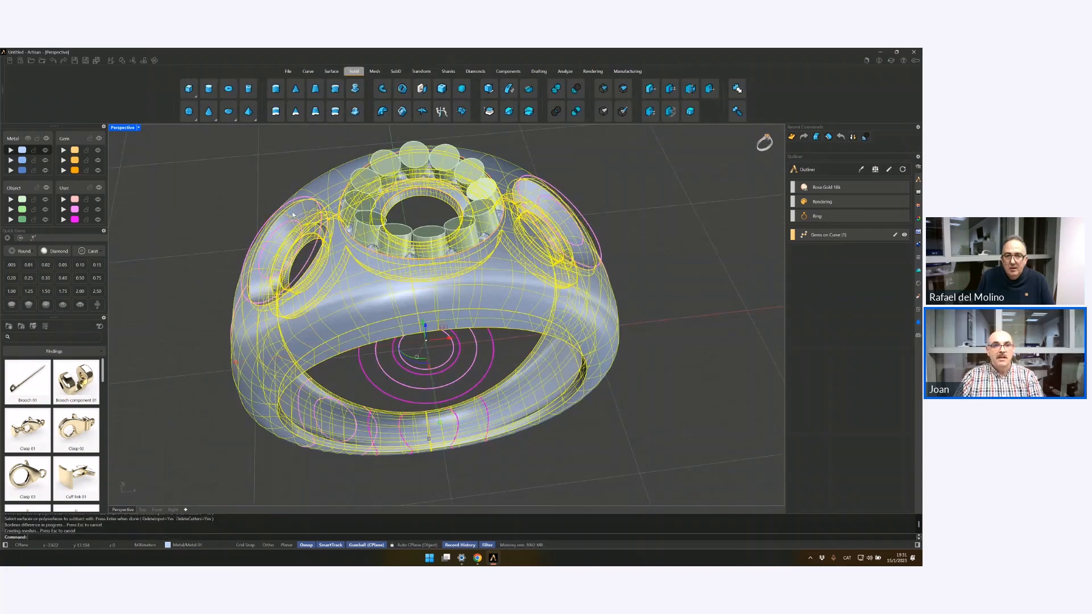
right_drag(285, 215, 350, 261)
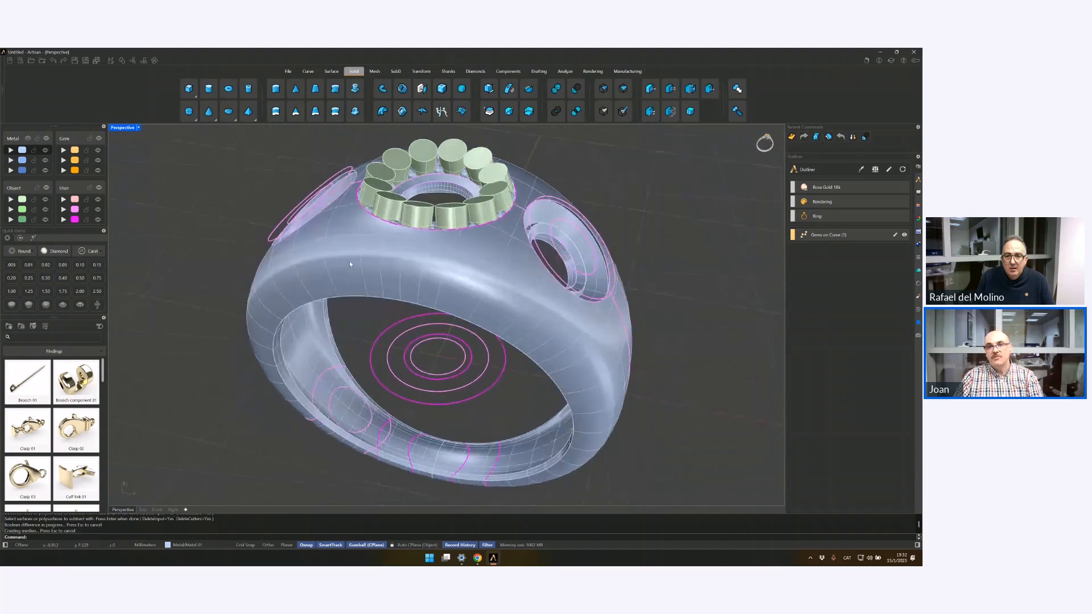
Step: Extract a circular isocurve around the middle of the side opening's recessed sloped face
scroll(571, 242, up, 3)
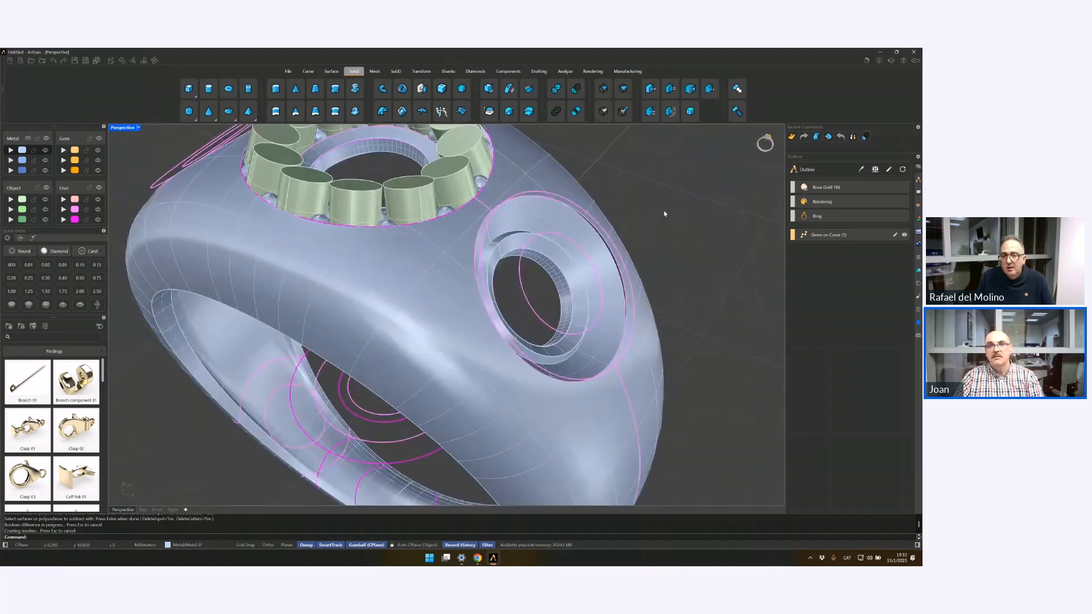
click(309, 72)
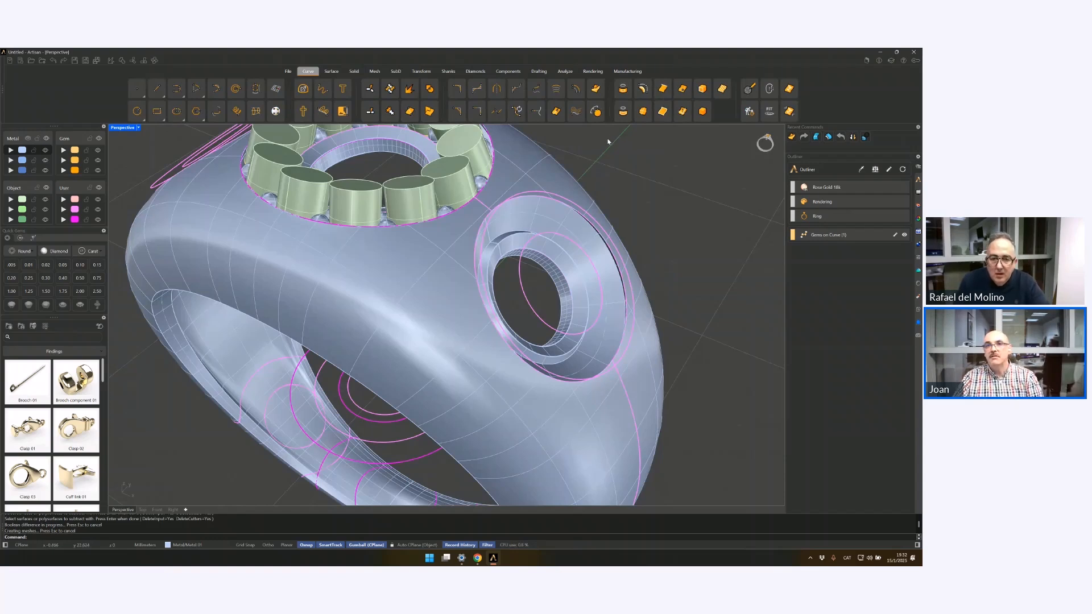
click(682, 89)
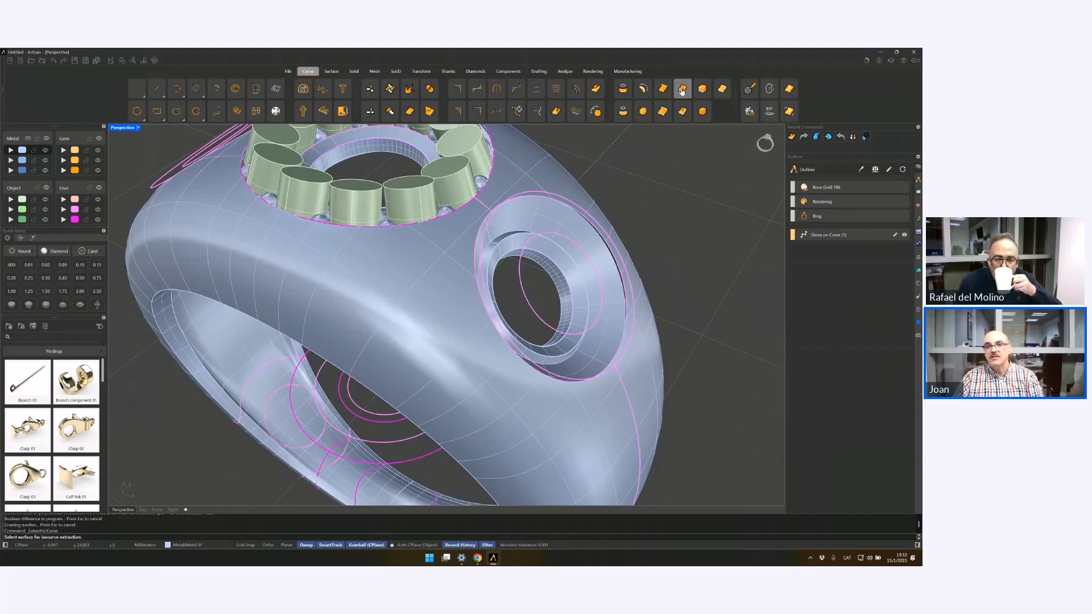
click(607, 290)
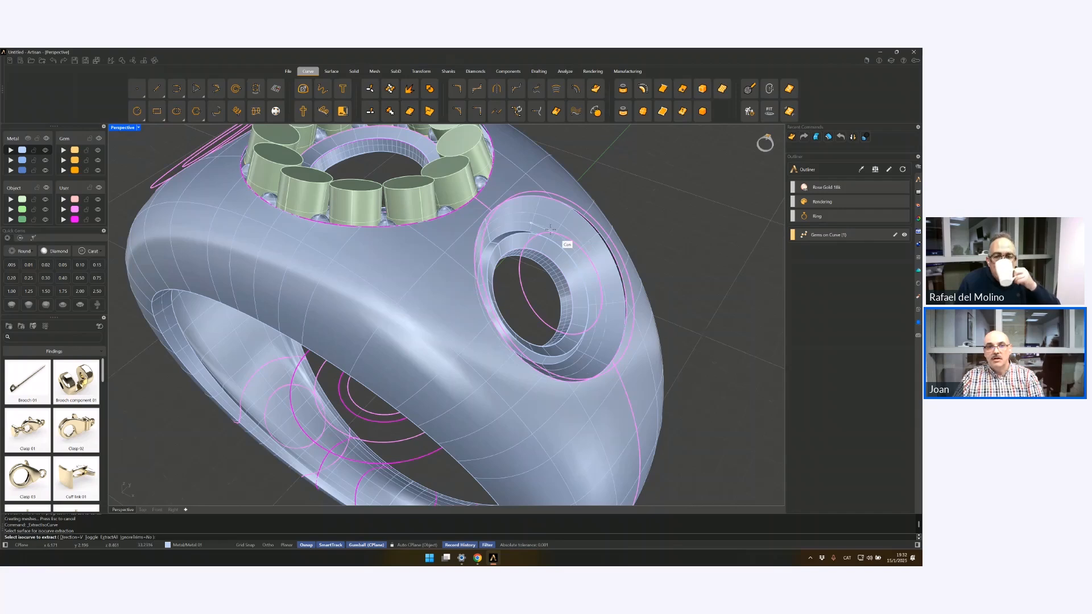
right_drag(568, 244, 476, 227)
click(475, 227)
key(Return)
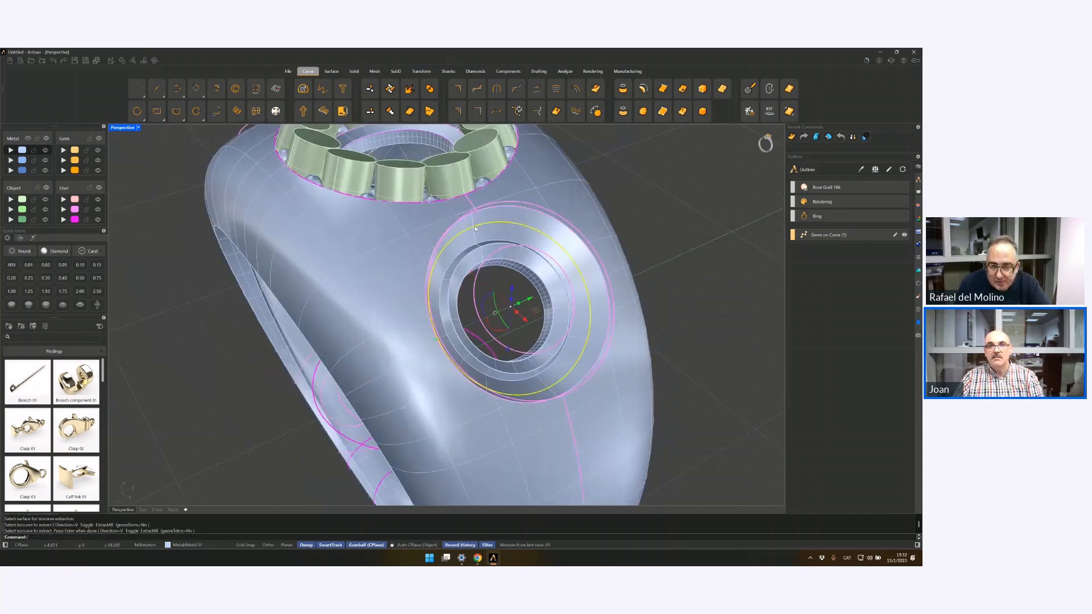
Step: Place round diamonds along the extracted curve with Gems on Curve, setting the gem size to 1.10
click(475, 71)
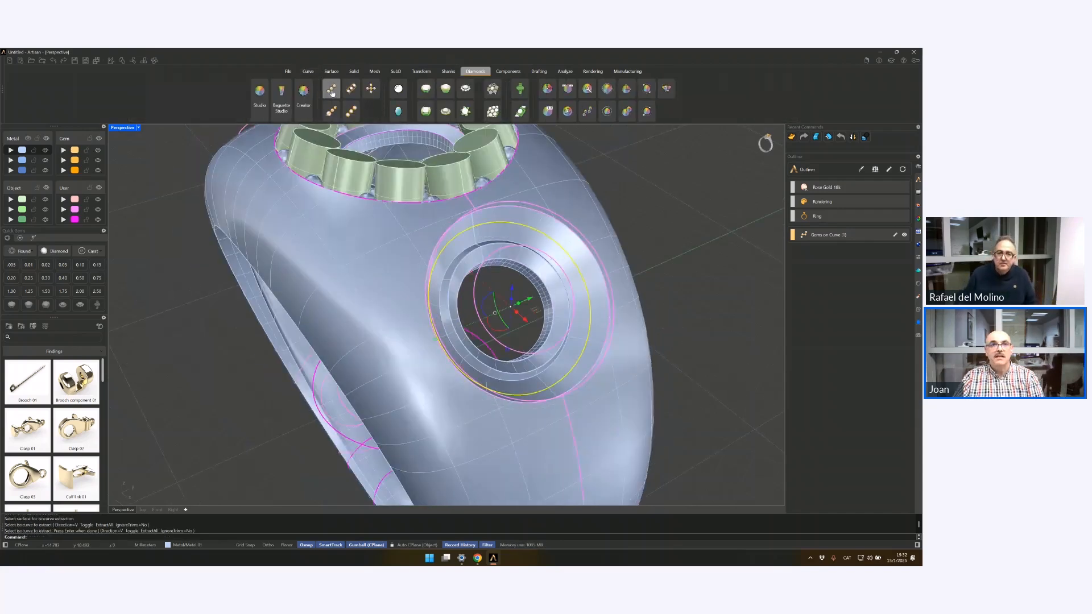
click(331, 89)
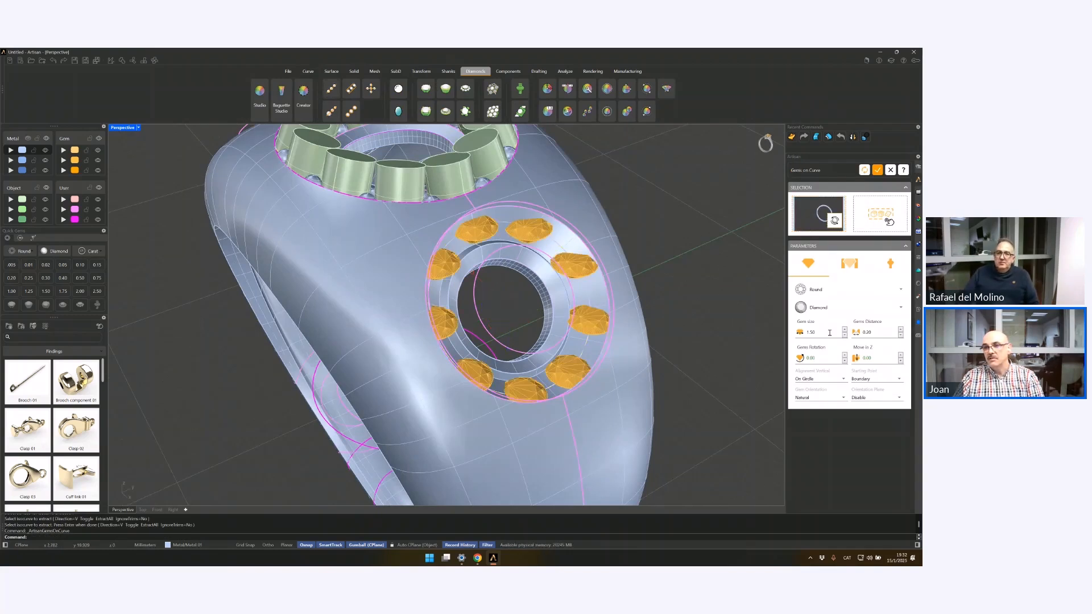
click(844, 335)
click(845, 335)
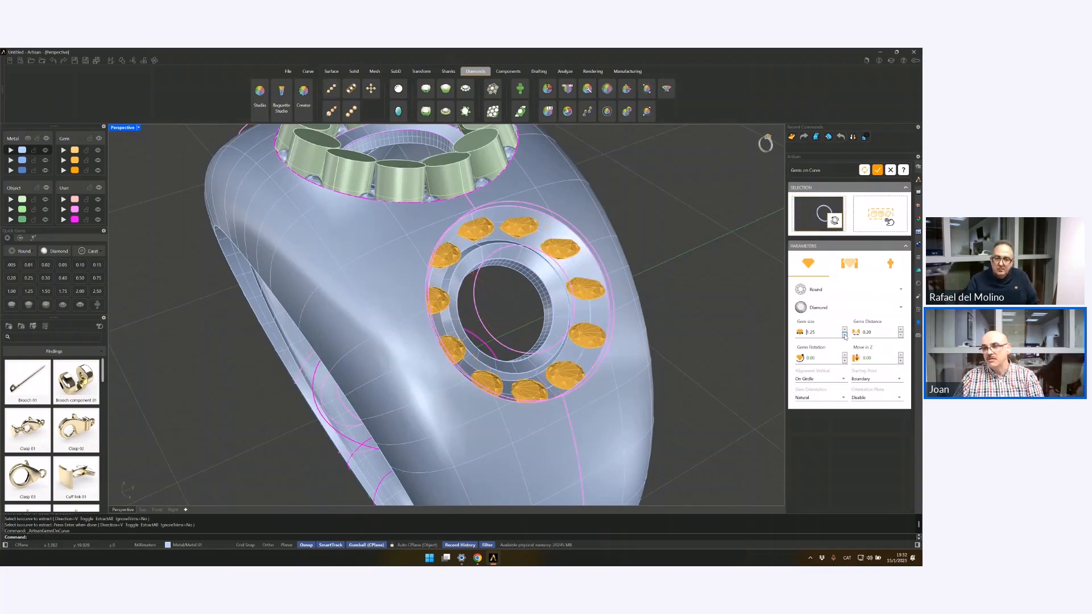
click(844, 336)
click(844, 335)
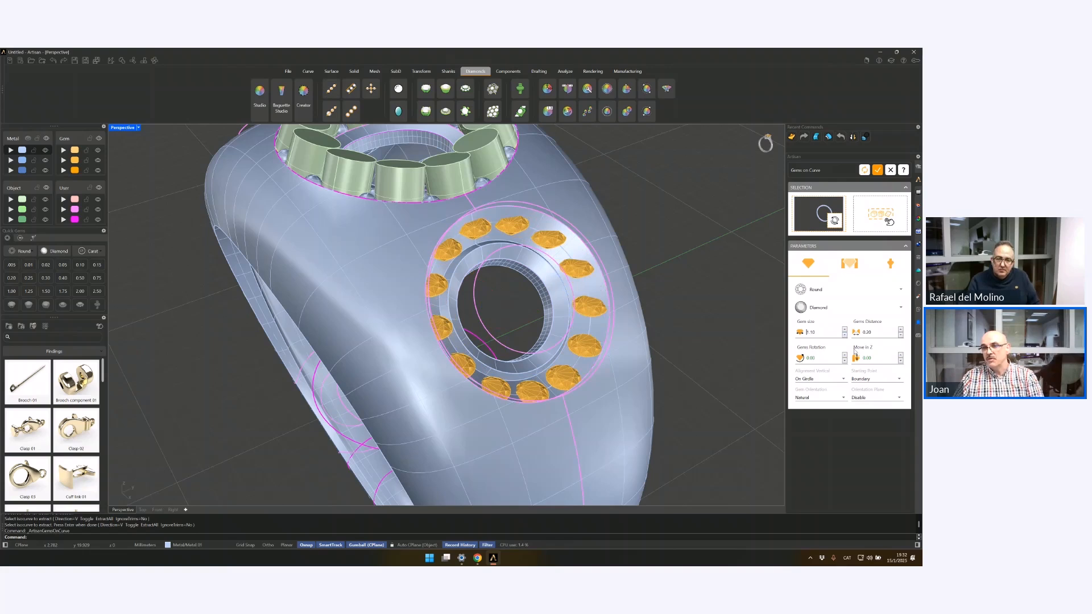
Step: Turn on shared prongs for the side opening's diamonds and set the prong distance to 0.65
click(850, 264)
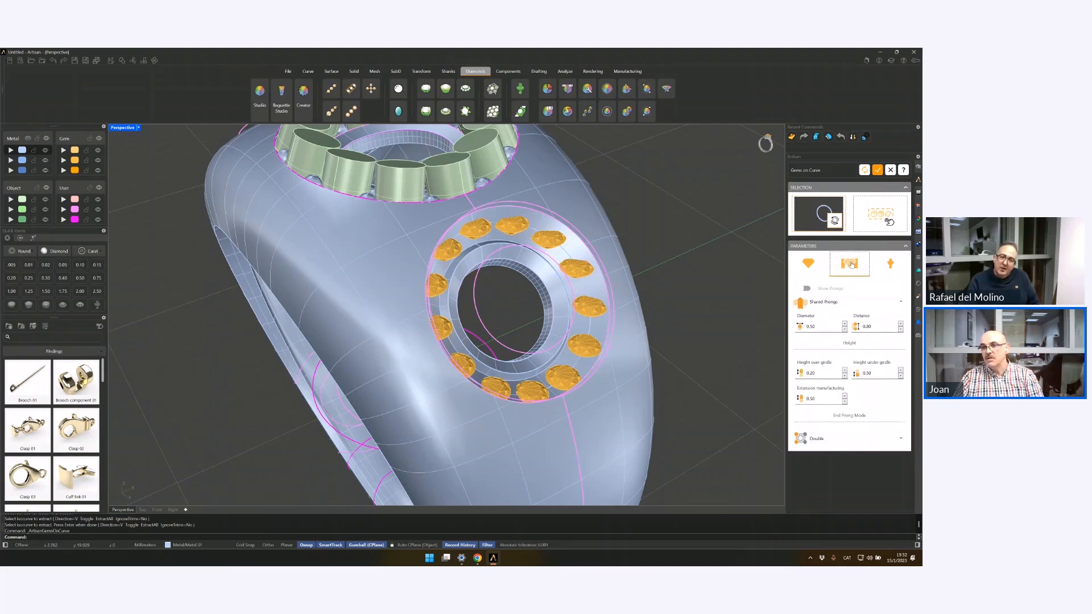
click(807, 289)
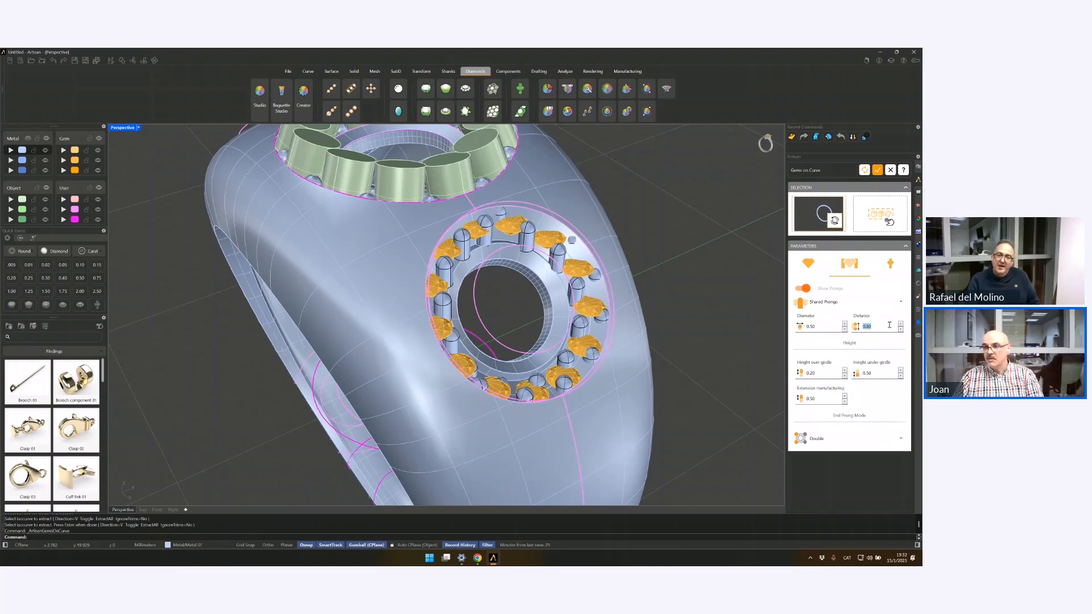
click(888, 325)
key(BackSpace)
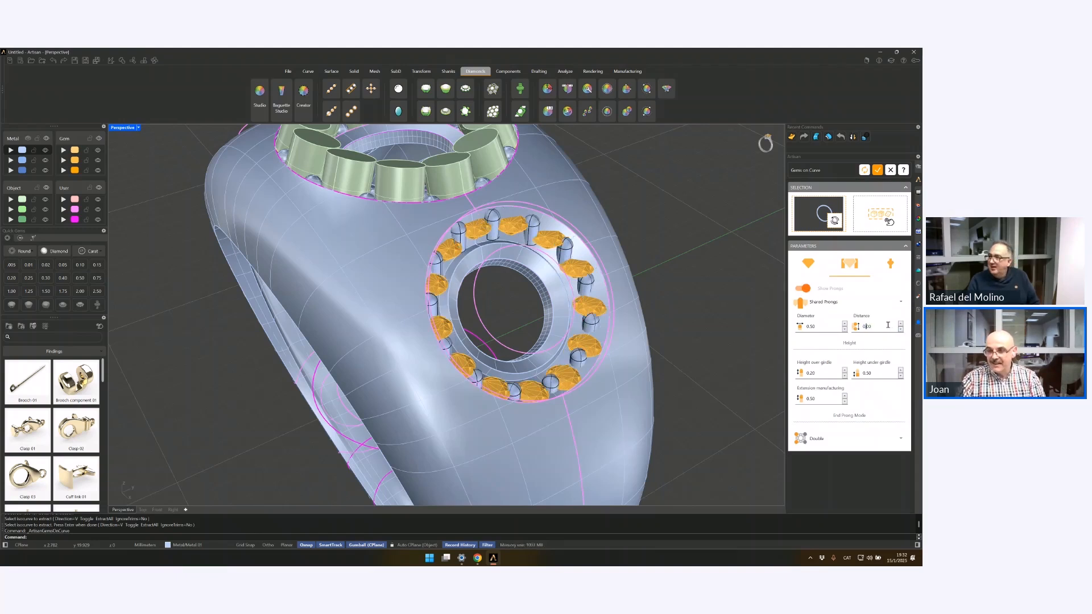
text(65)
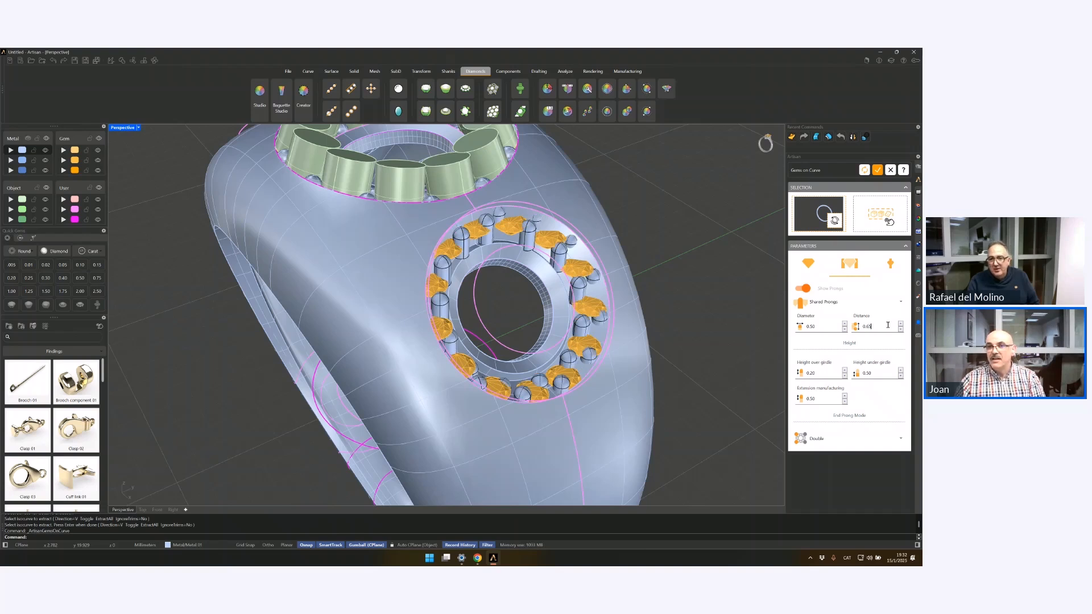
Step: Assign the ring body as the reference surface so the diamonds and prongs follow the recessed sloped face
click(881, 217)
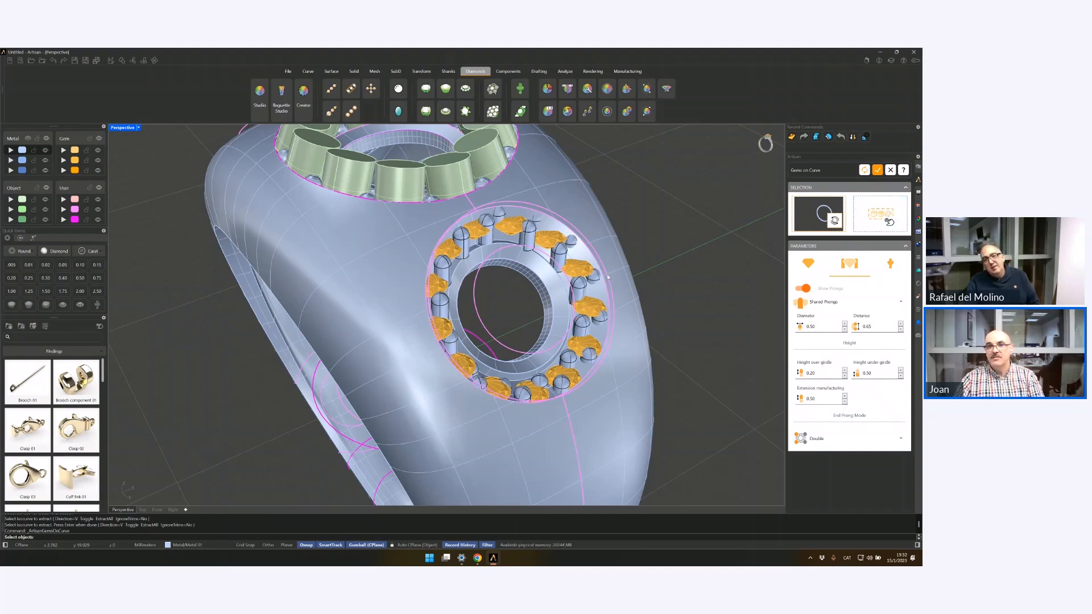
click(583, 253)
key(Return)
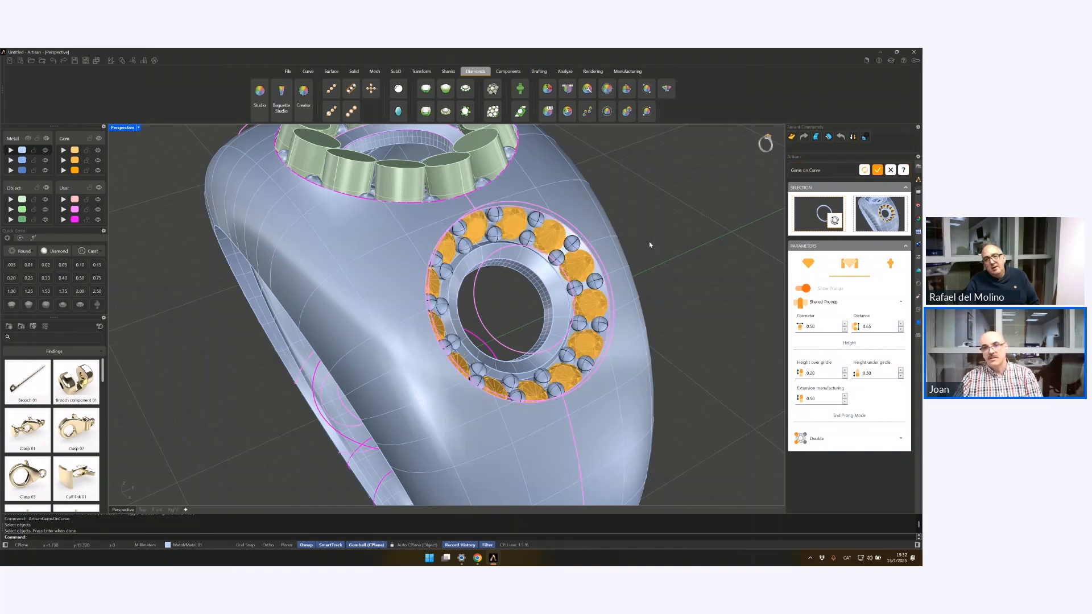
Step: Set the shared prongs' height under girdle to 0.20 and height over girdle to 0.10 on the side gem circle
right_drag(649, 245, 662, 230)
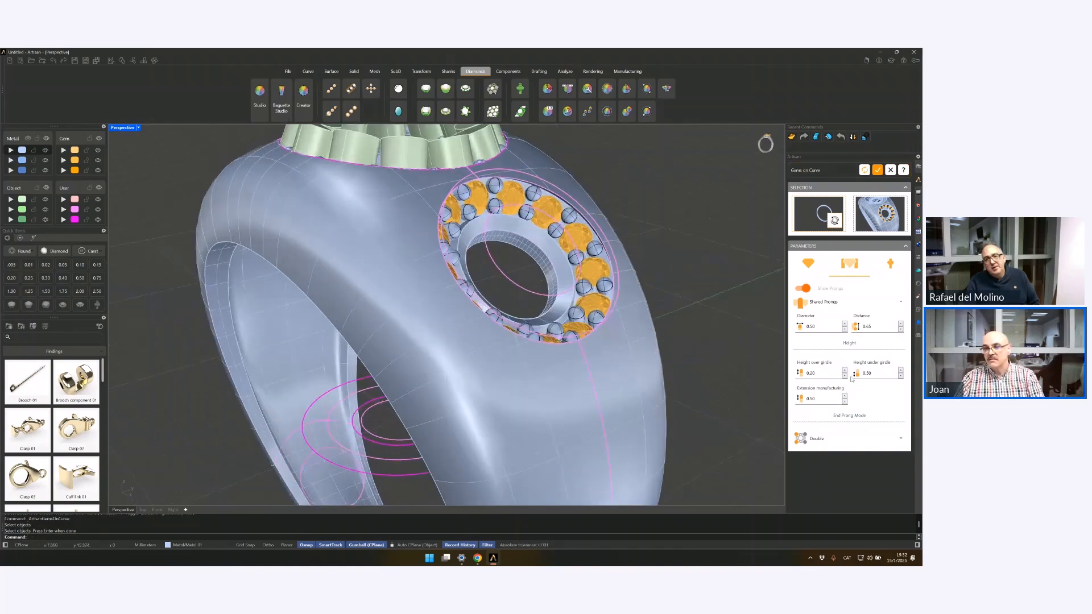
double_click(901, 376)
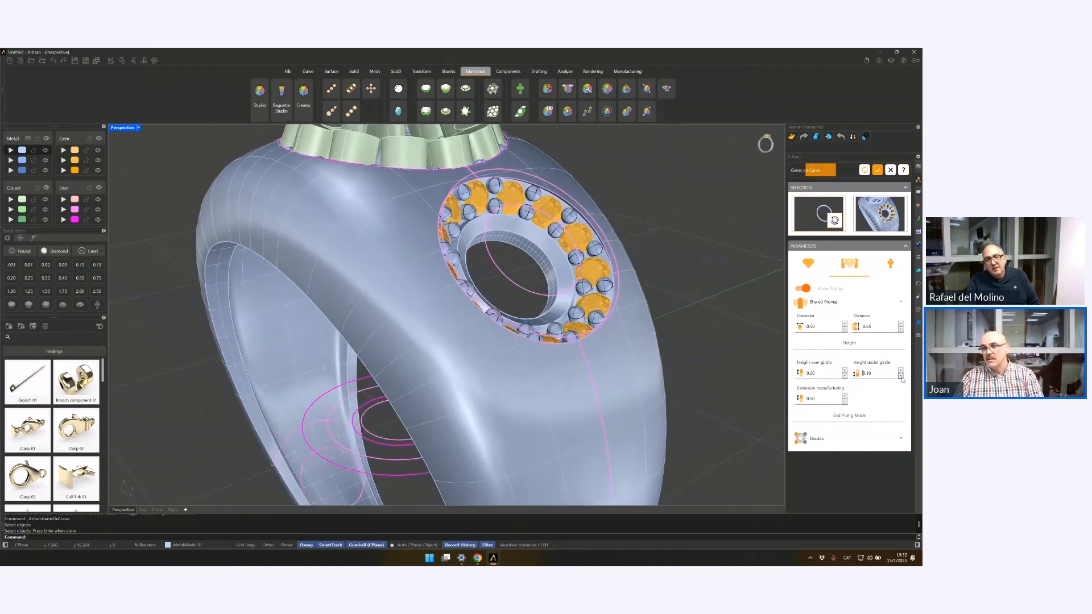
click(844, 377)
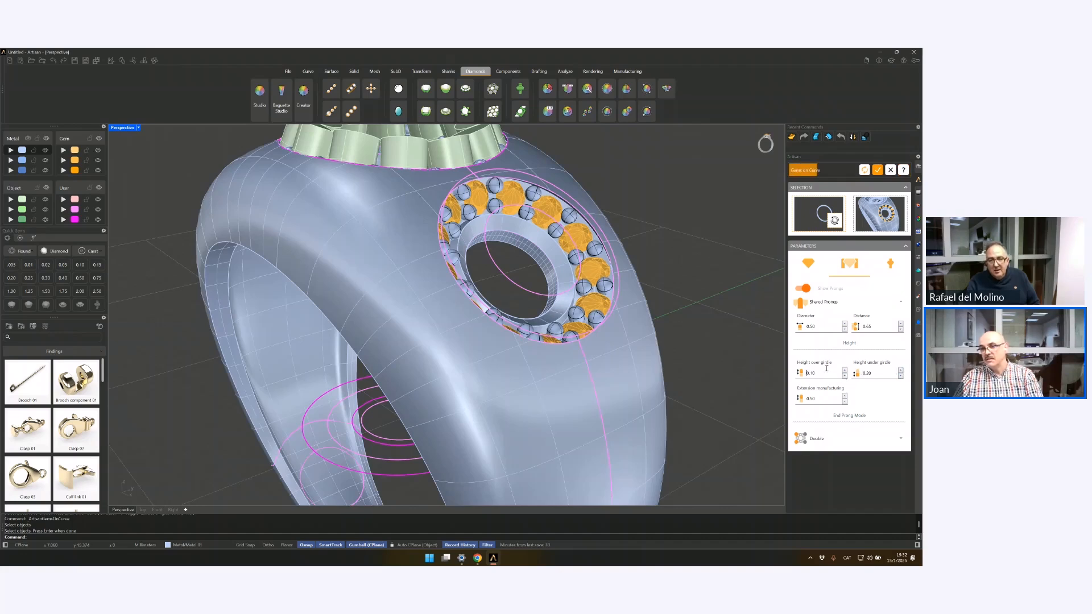
right_drag(717, 302, 708, 308)
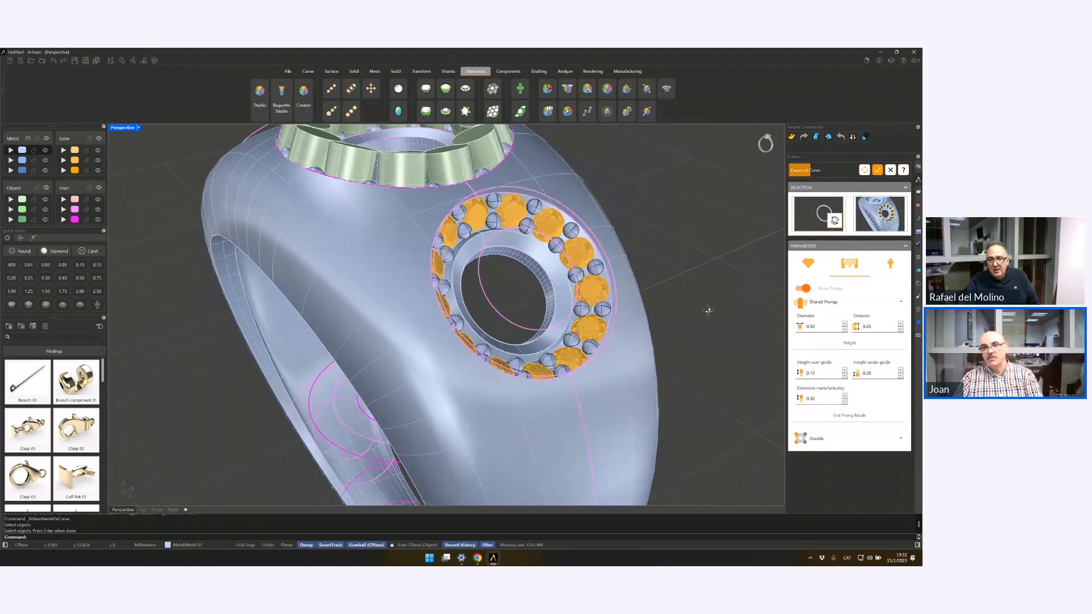
scroll(655, 283, up, 3)
right_drag(655, 284, 701, 273)
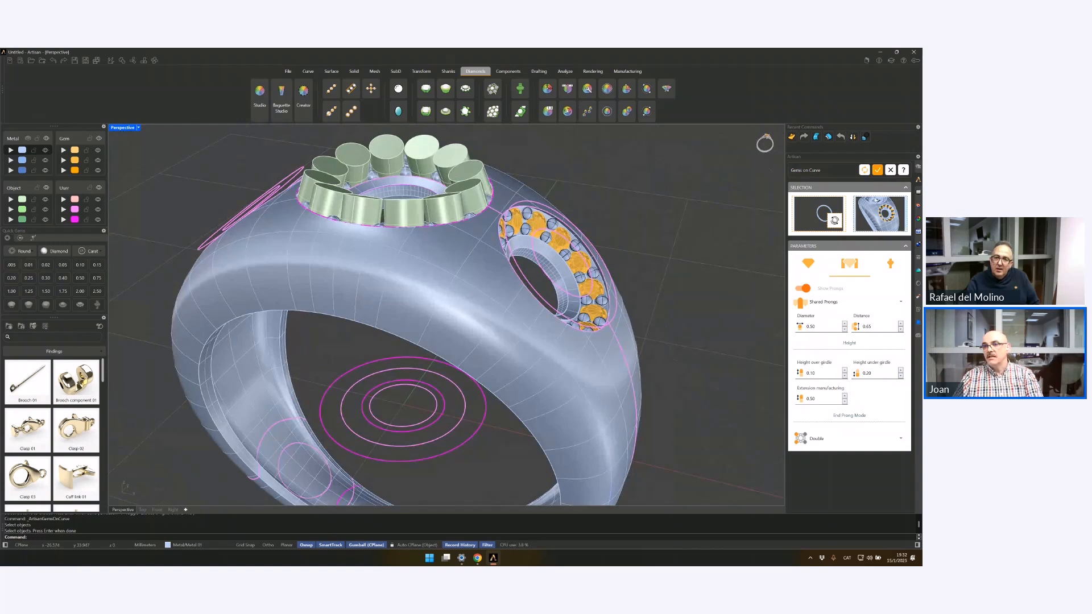
Step: Enable cutters for the side gem circle using the fourth cutter preset, and accept the Gems on Curve settings
click(890, 263)
click(894, 470)
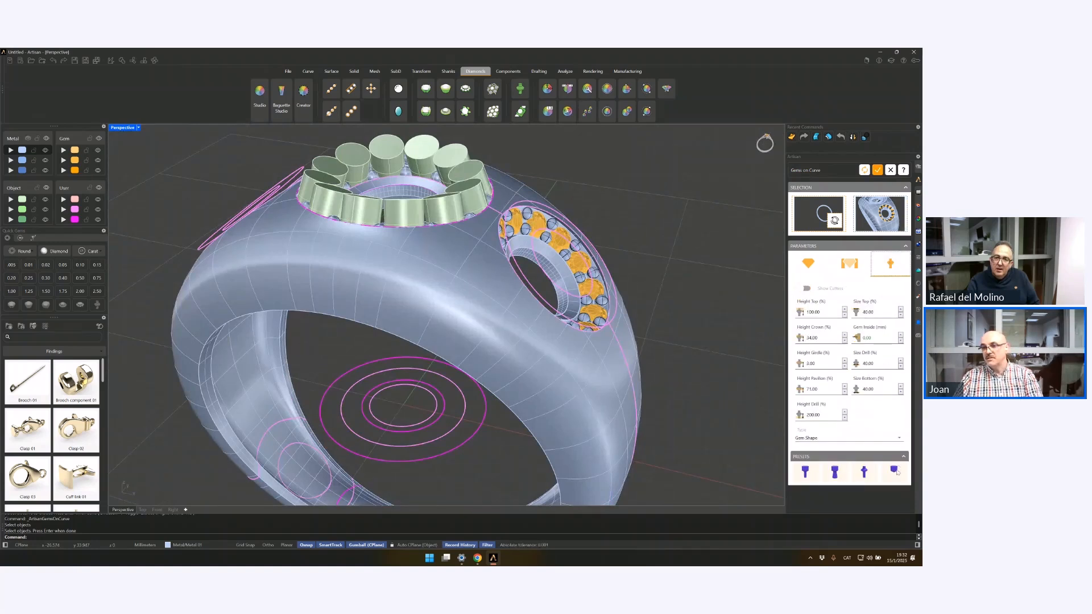
click(803, 289)
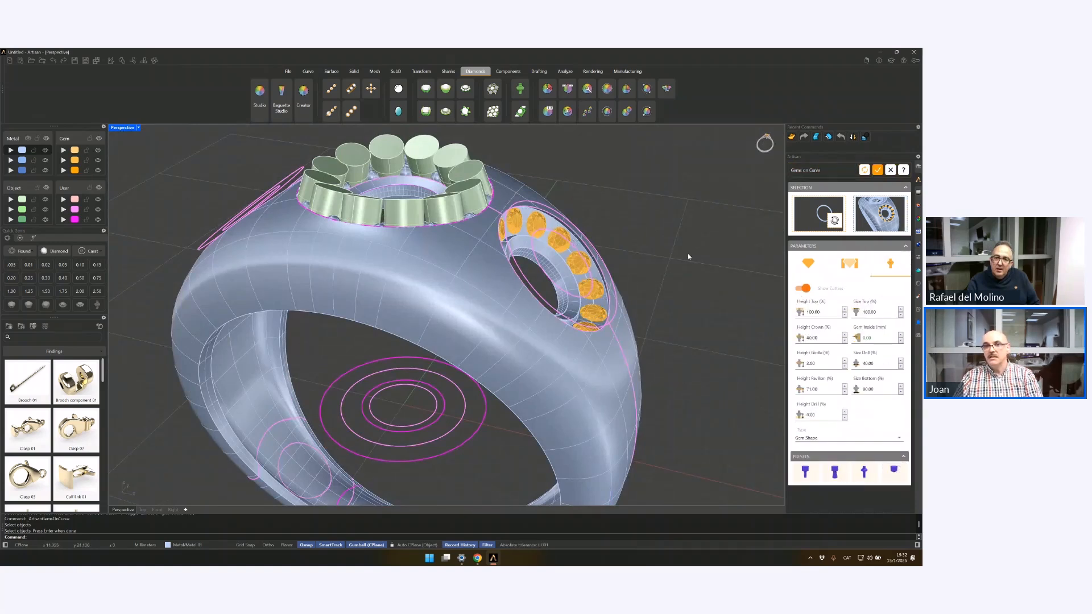
right_drag(671, 253, 683, 266)
click(877, 170)
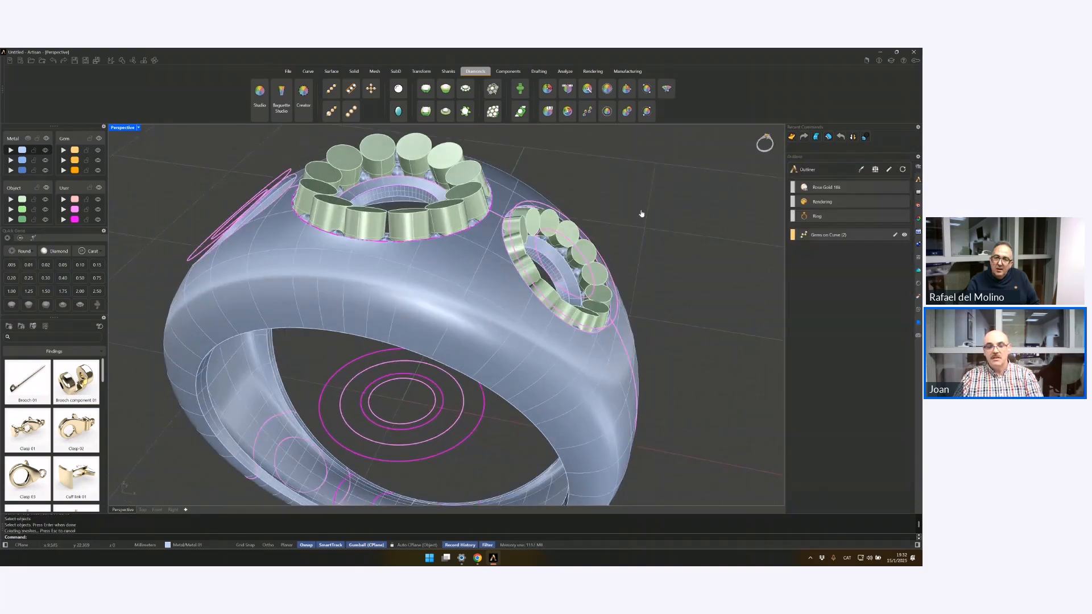
Step: Select the last created gems, prongs and cutters with SelLast and mirror them across the Y axis to the ring's opposite side
right_drag(641, 212, 652, 222)
text(SelLast)
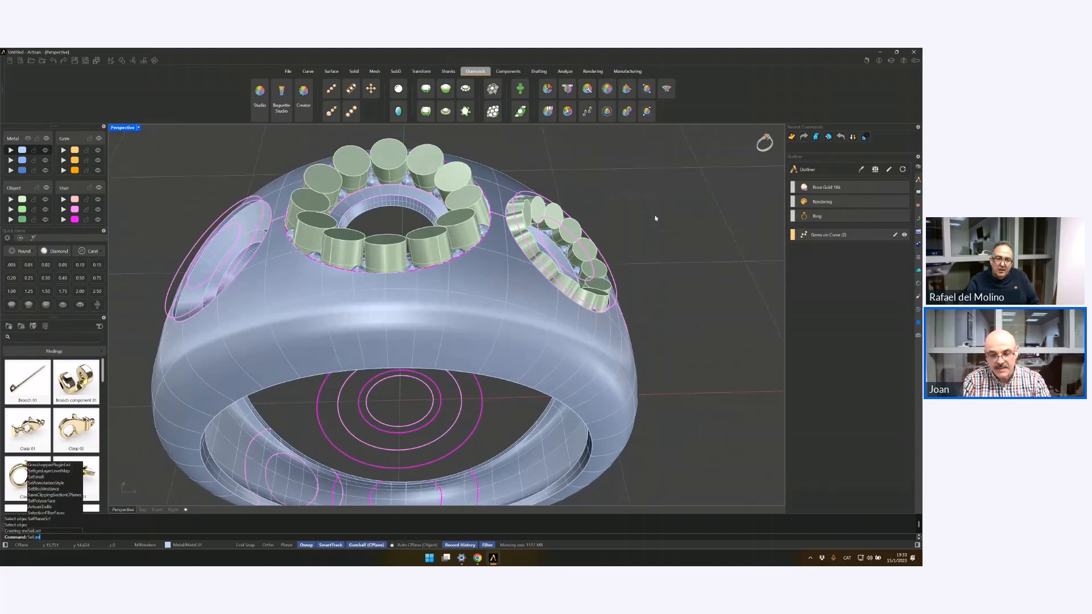
key(Return)
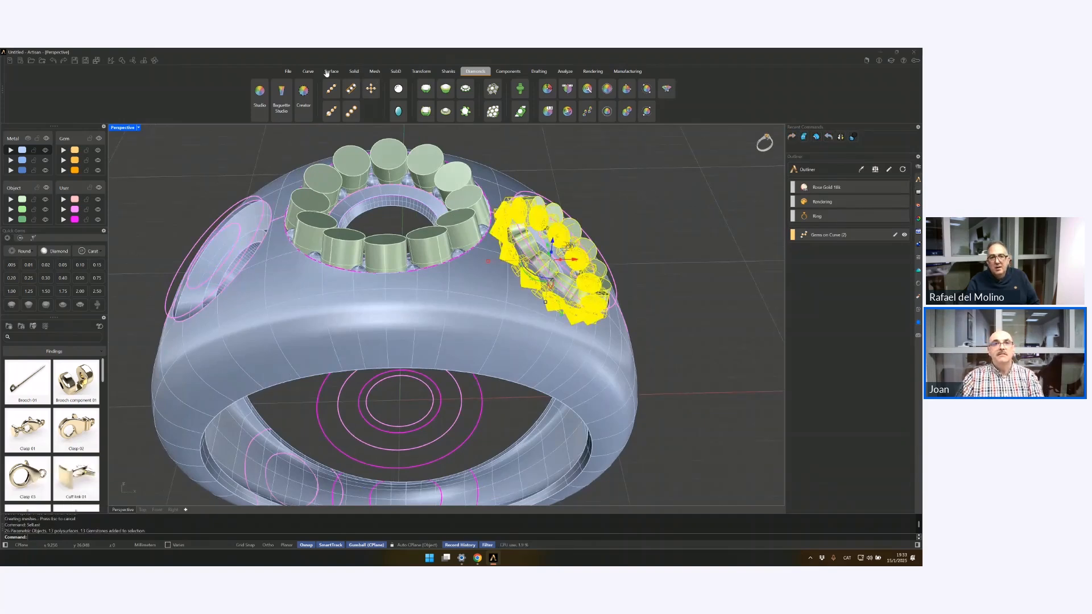
click(419, 71)
click(370, 88)
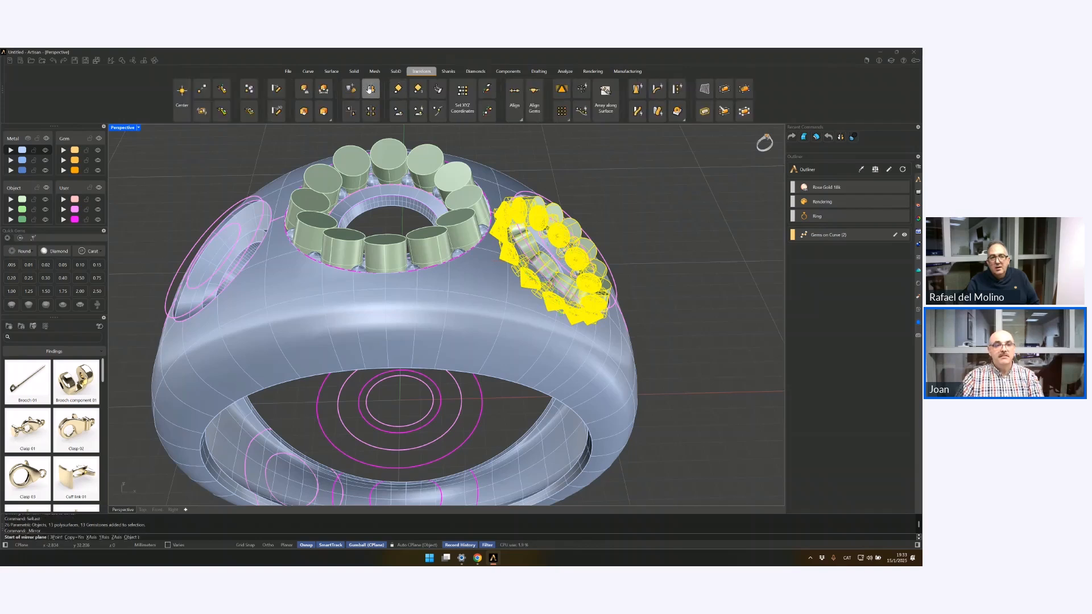
click(103, 539)
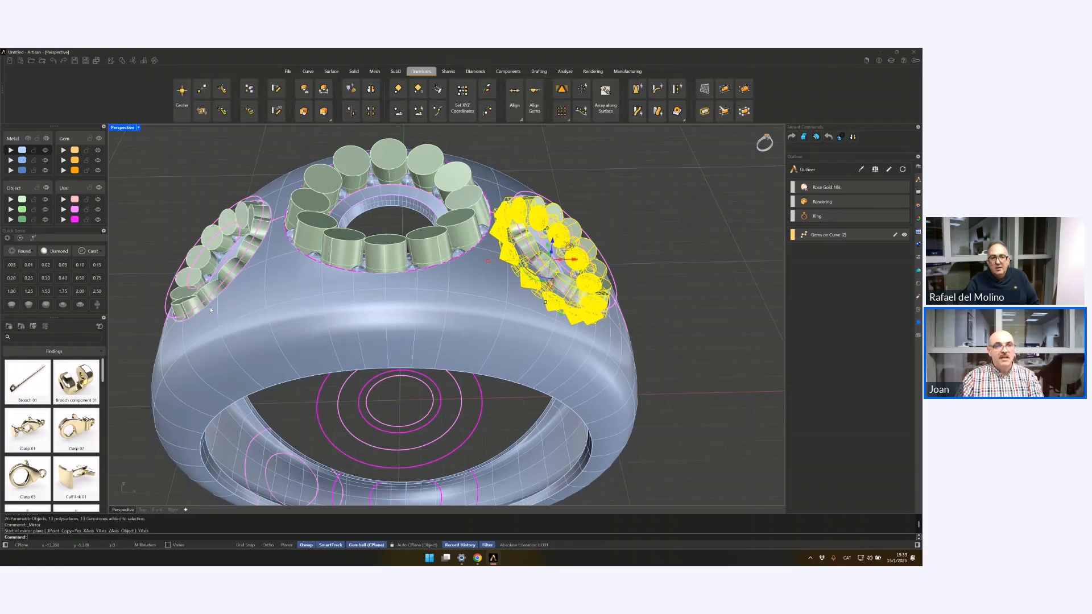
Step: Subtract the gem cutters of all three circles from the ring body with Boolean Difference
click(438, 332)
click(353, 71)
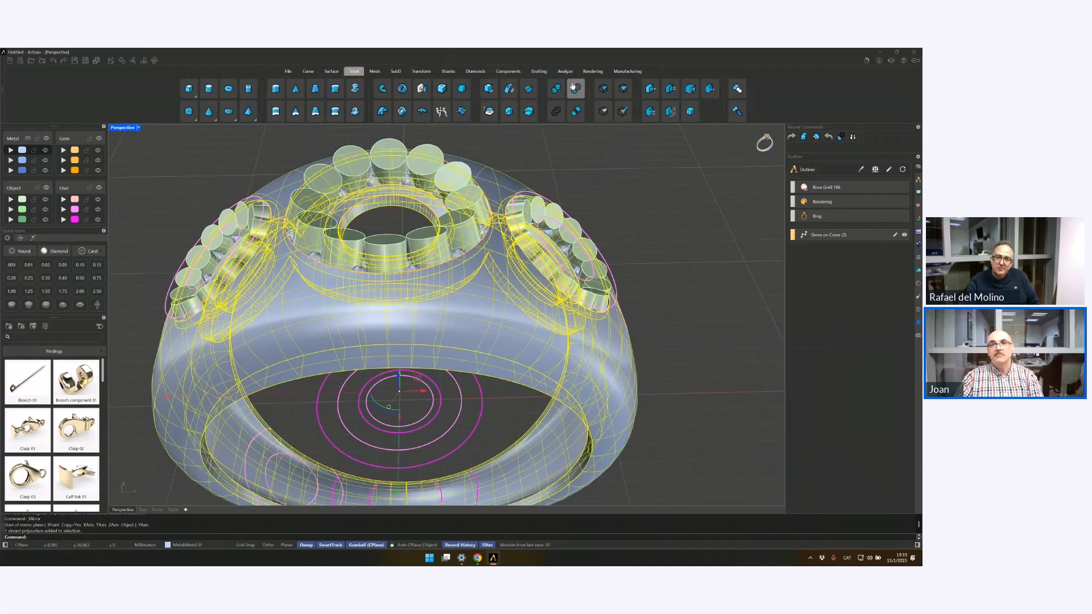
click(576, 88)
click(537, 207)
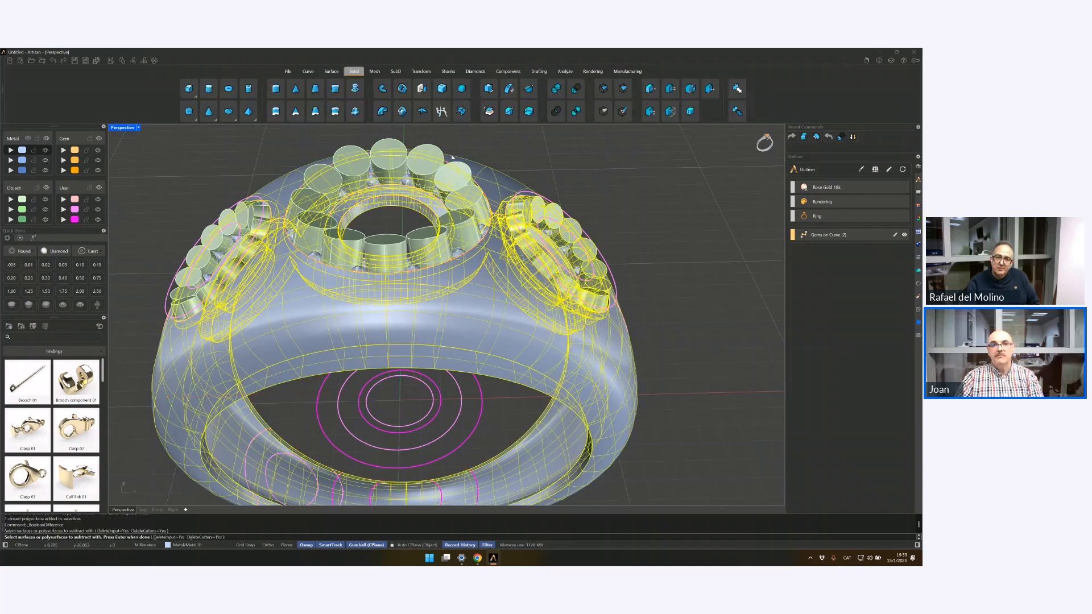
click(344, 183)
click(253, 209)
key(Return)
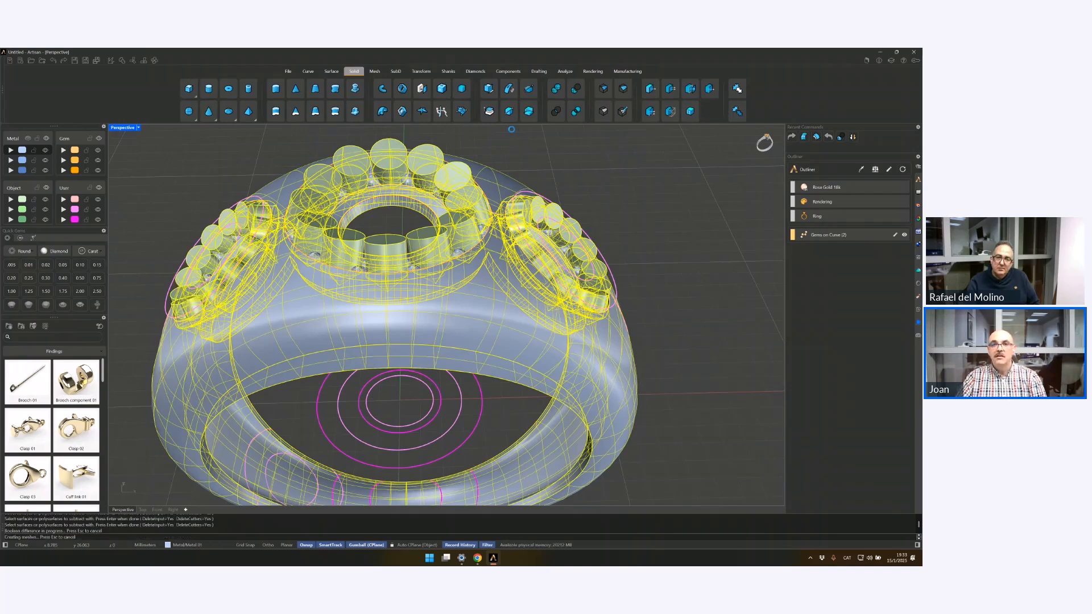
Step: Join the prongs of all three gem circles and the ring body with Boolean Union
scroll(566, 291, down, 2)
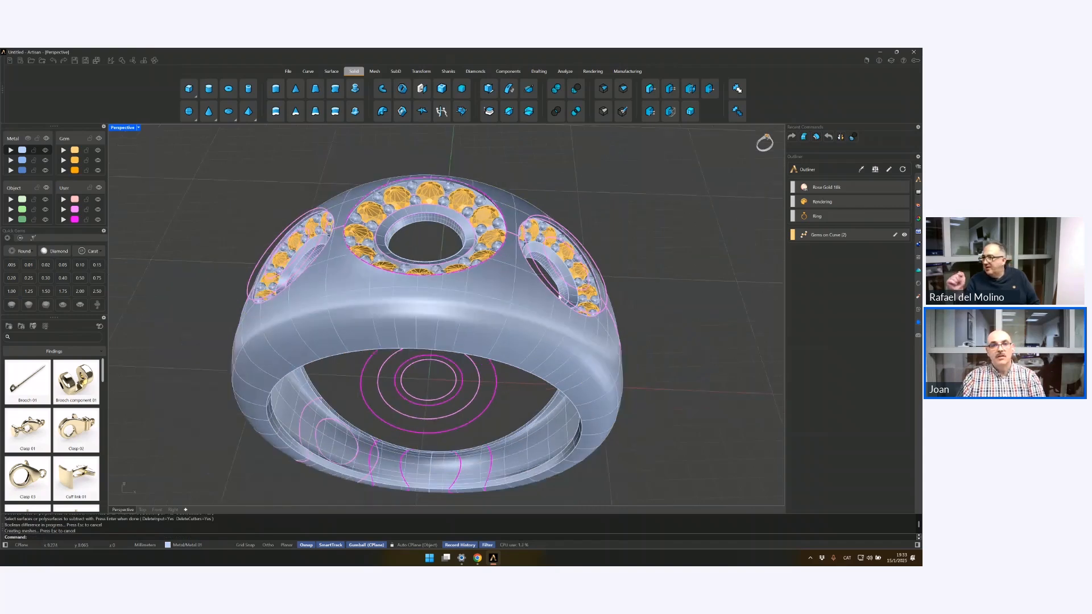
right_drag(567, 291, 503, 290)
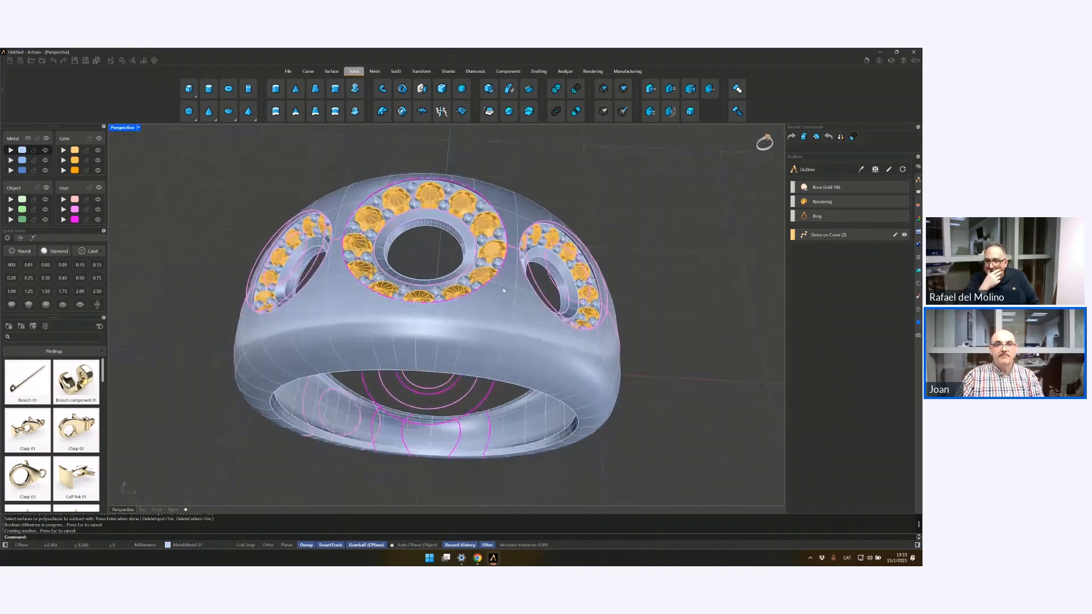
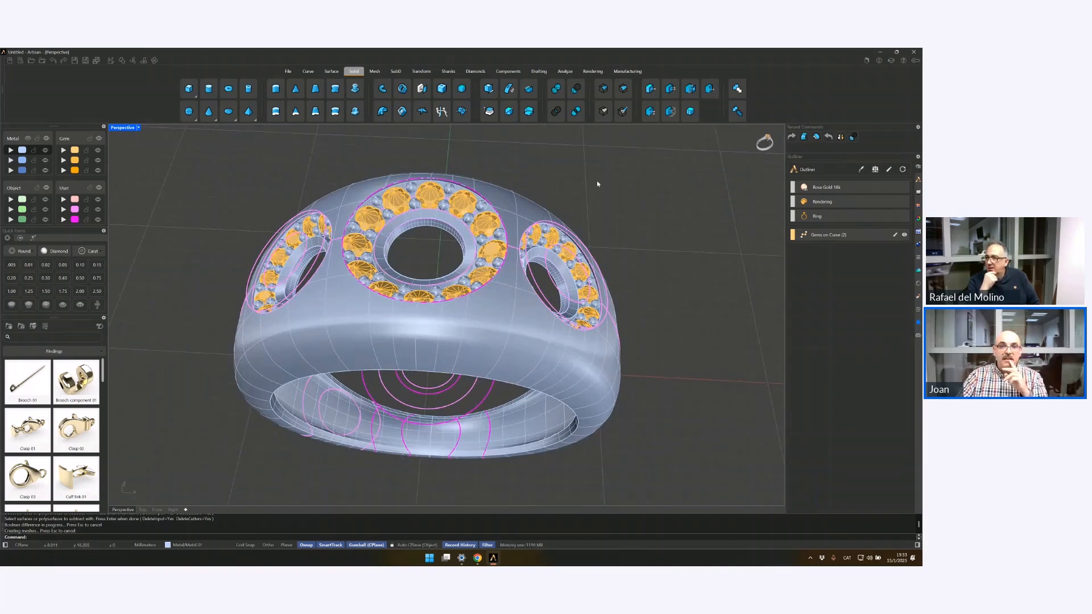
mouse_move(605, 195)
right_down()
mouse_move(585, 210)
mouse_move(606, 205)
right_up()
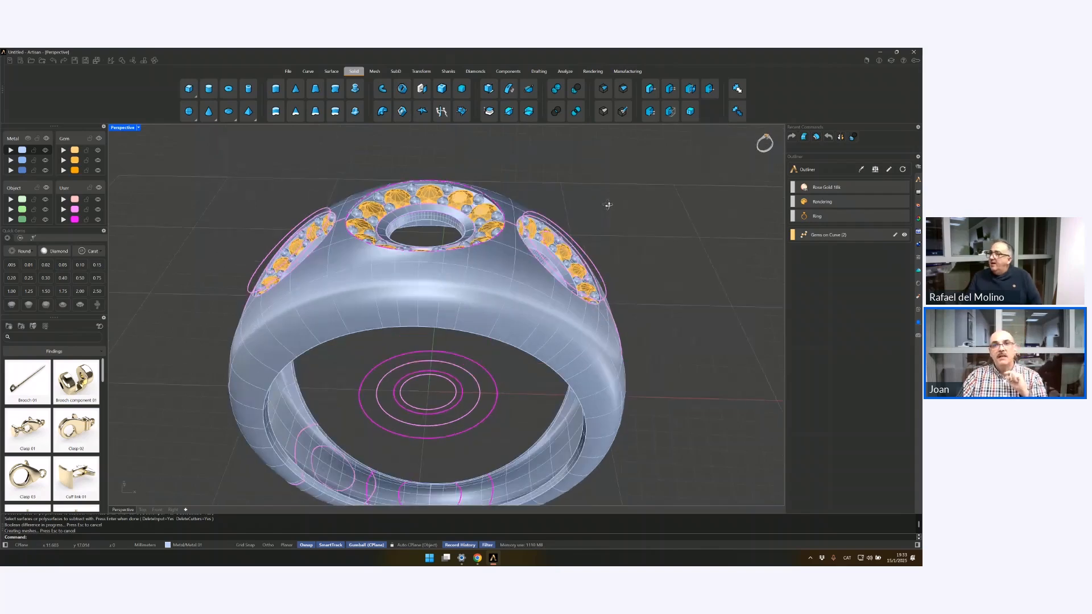
click(559, 94)
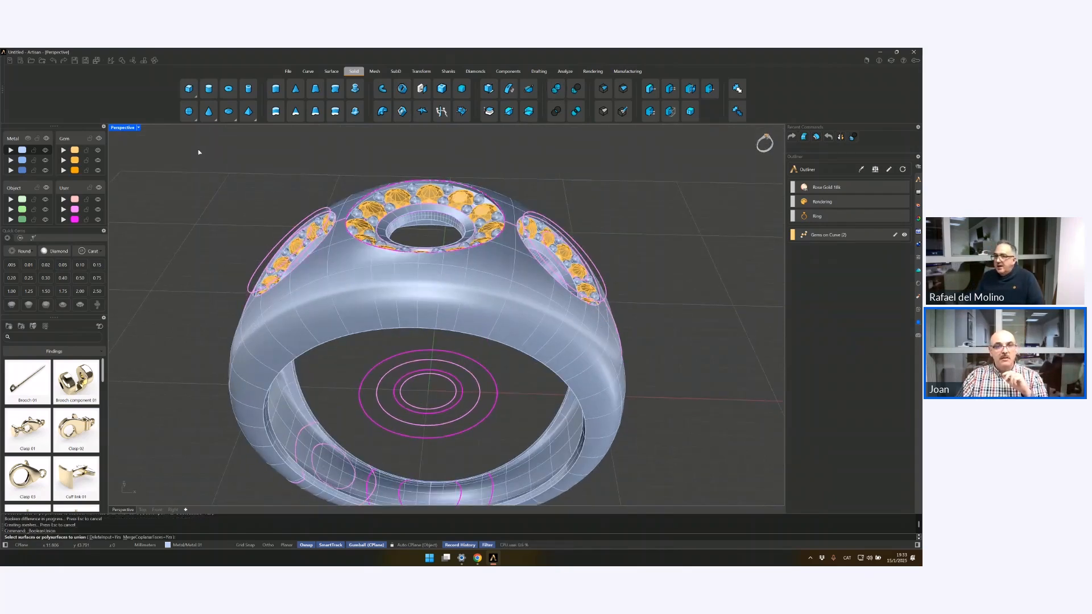
drag(198, 151, 647, 350)
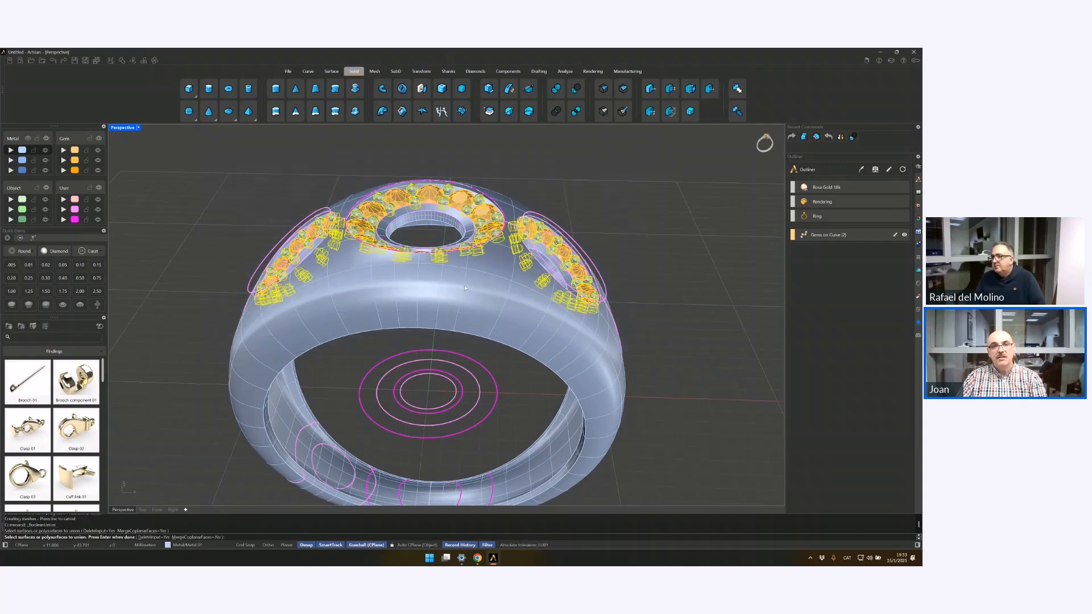
key(Return)
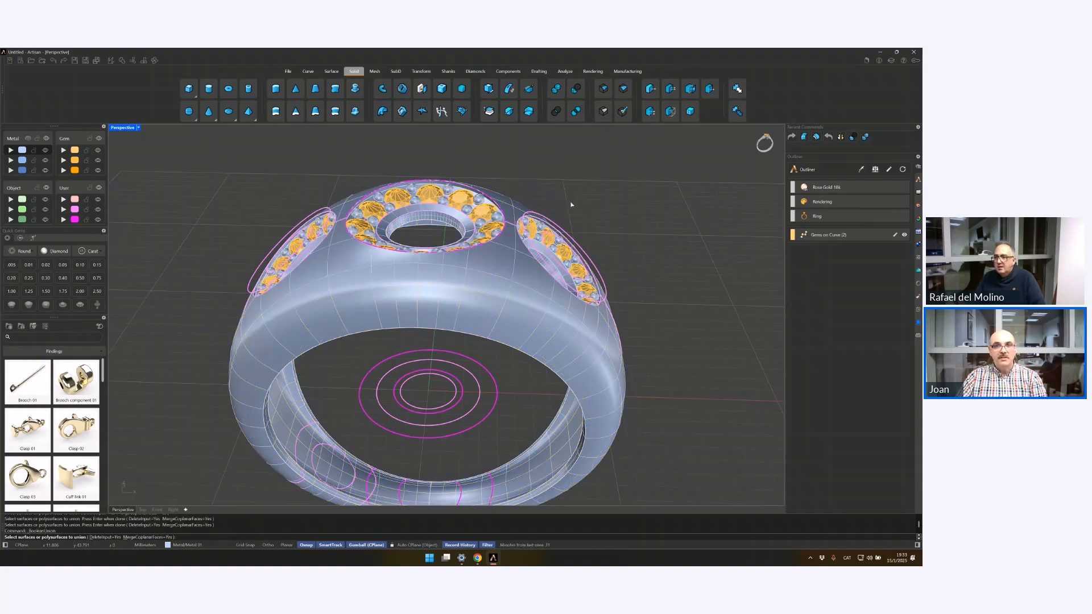
drag(243, 236, 669, 368)
click(560, 341)
key(Return)
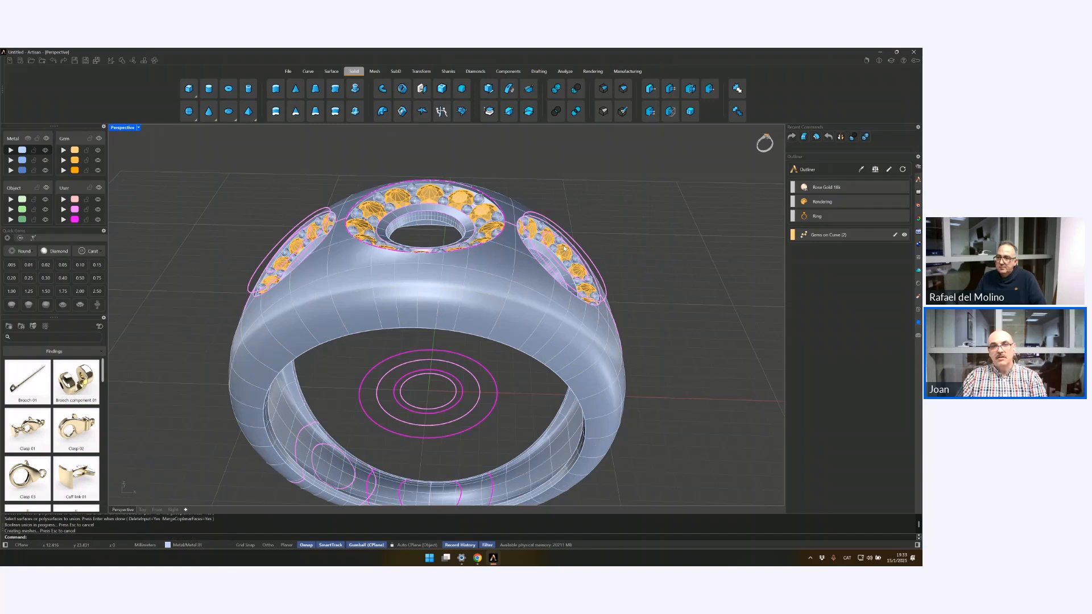
Step: Hide the construction curves by turning off the second and third User layers
click(563, 275)
click(605, 244)
mouse_move(605, 244)
right_down()
mouse_move(603, 257)
mouse_move(602, 243)
right_up()
mouse_move(629, 297)
right_down()
mouse_move(626, 273)
mouse_move(644, 253)
mouse_move(617, 268)
mouse_move(633, 298)
right_up()
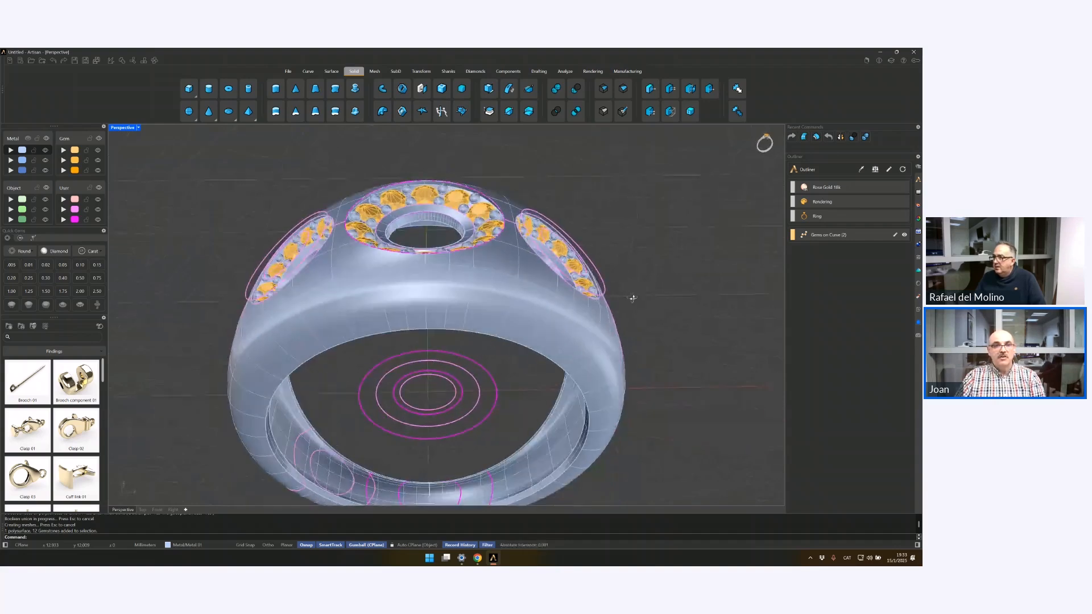
click(98, 209)
click(98, 219)
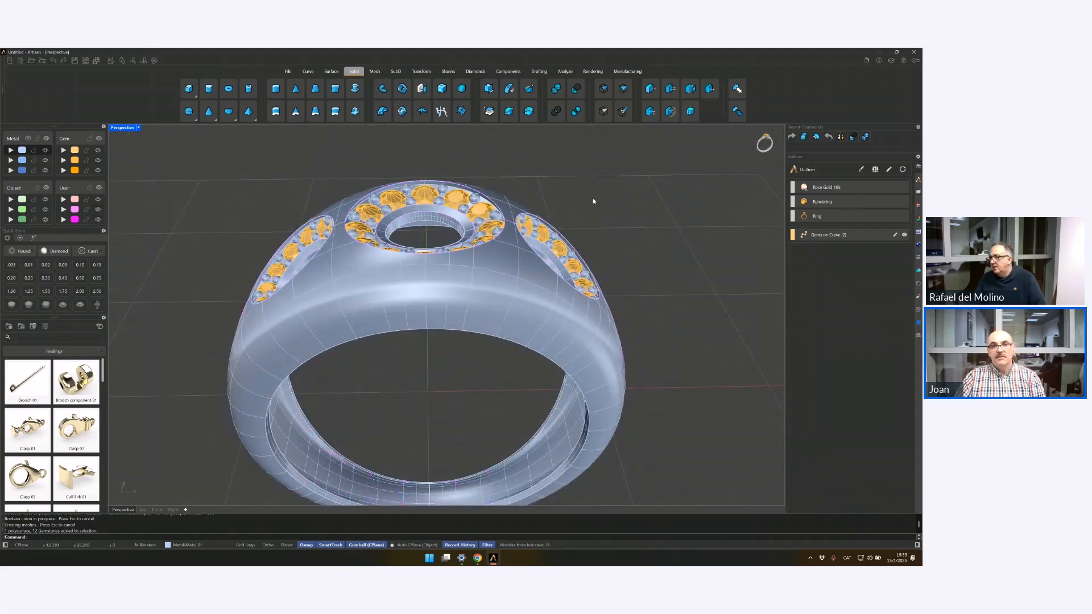
right_drag(599, 197, 585, 203)
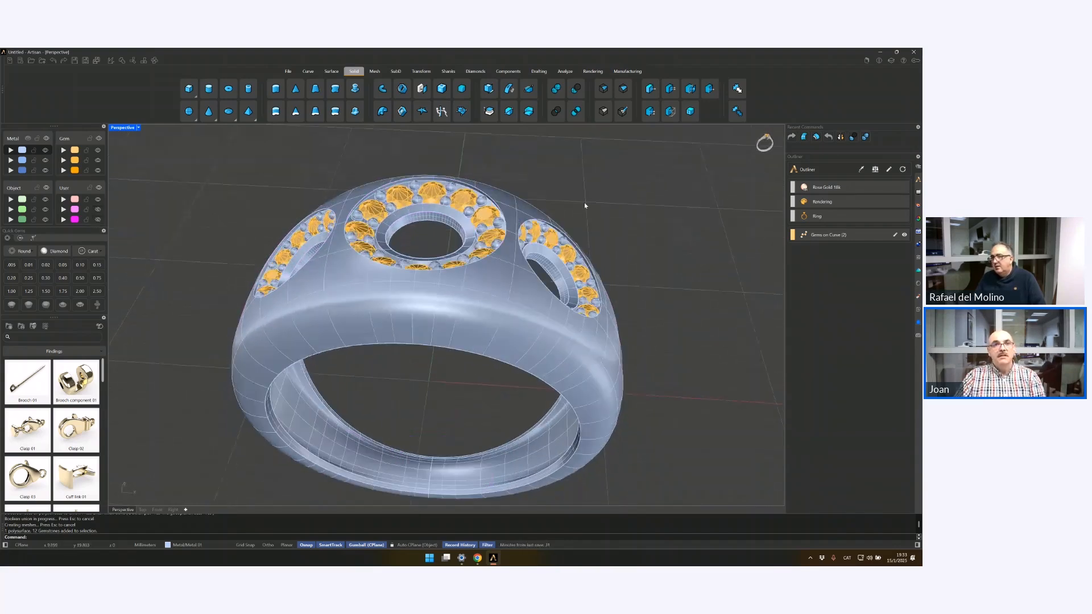
Step: Save the model as a Rhino 8 3D model named New ring in the Escriptori folder
click(287, 72)
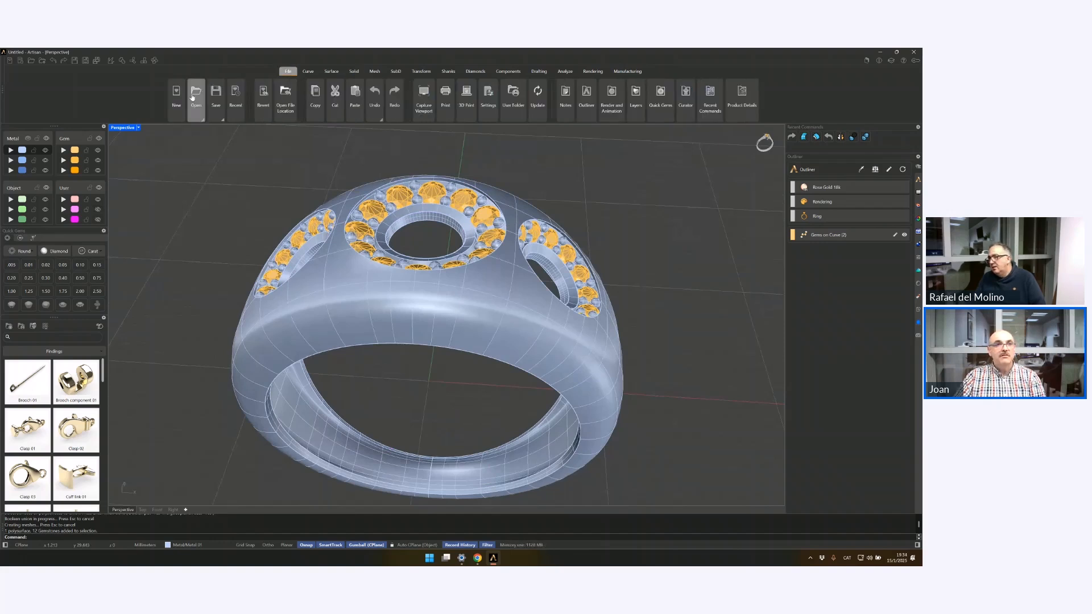
click(214, 102)
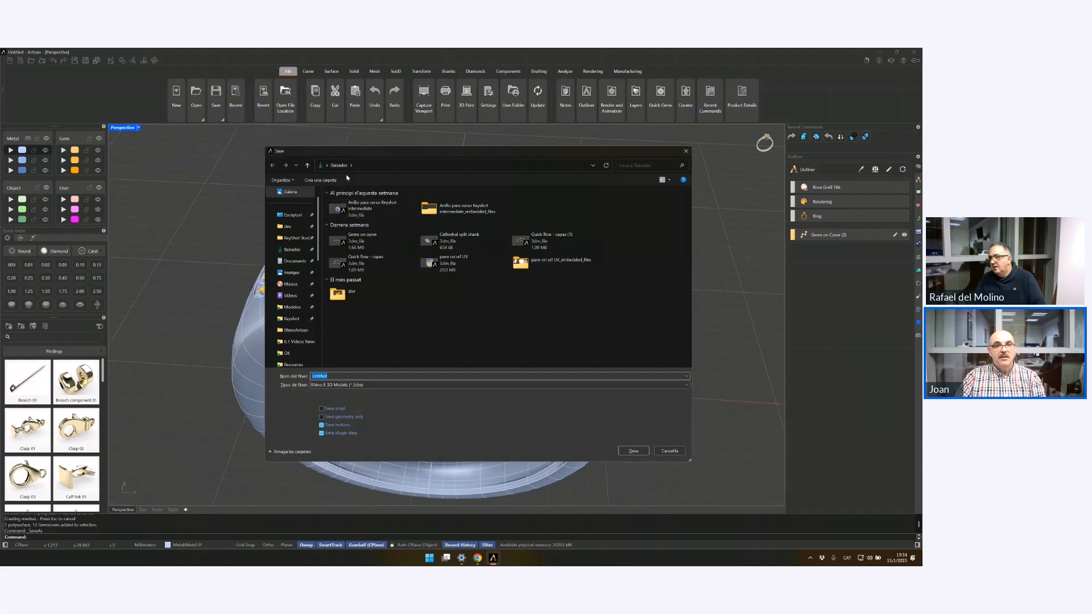
click(293, 215)
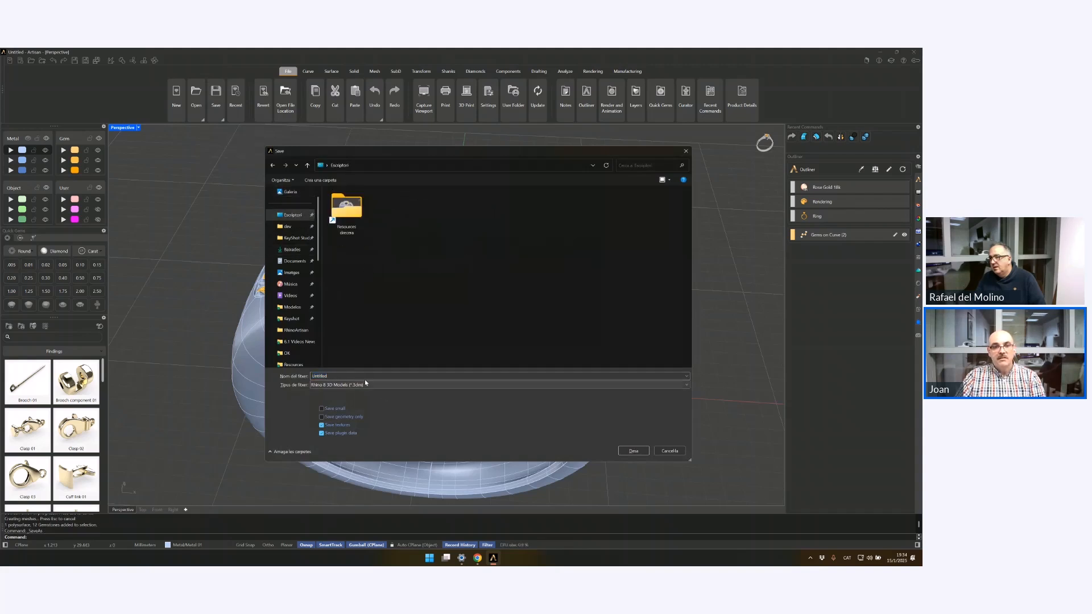
double_click(326, 375)
text(New ring)
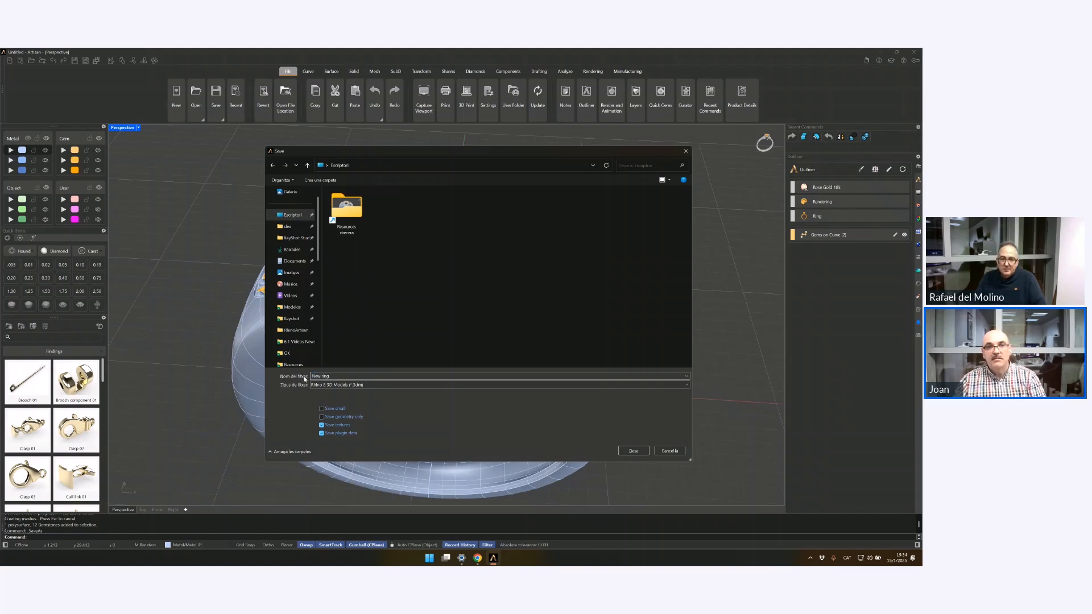
click(633, 450)
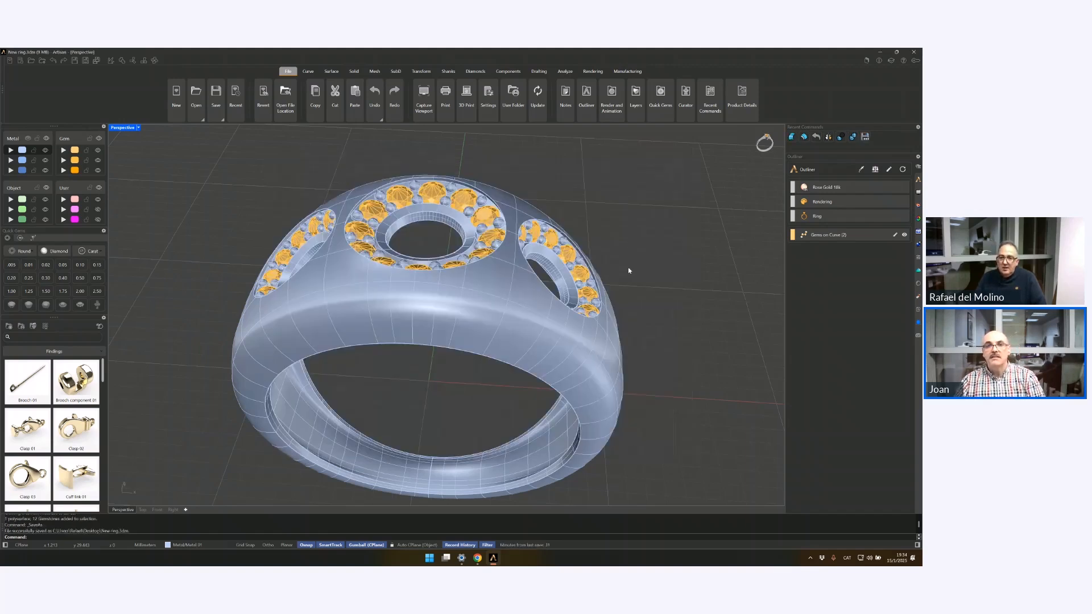
Step: Send the ring to KeyShot Studio through Live Linking and dismiss KeyShot's welcome window
scroll(623, 242, down, 2)
right_drag(623, 242, 595, 173)
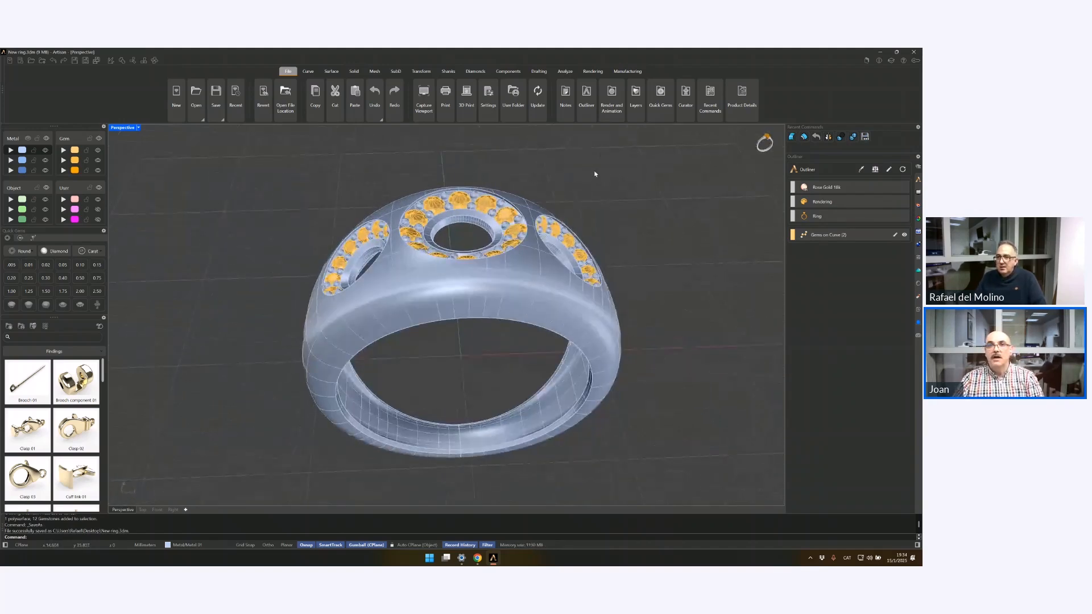
click(592, 71)
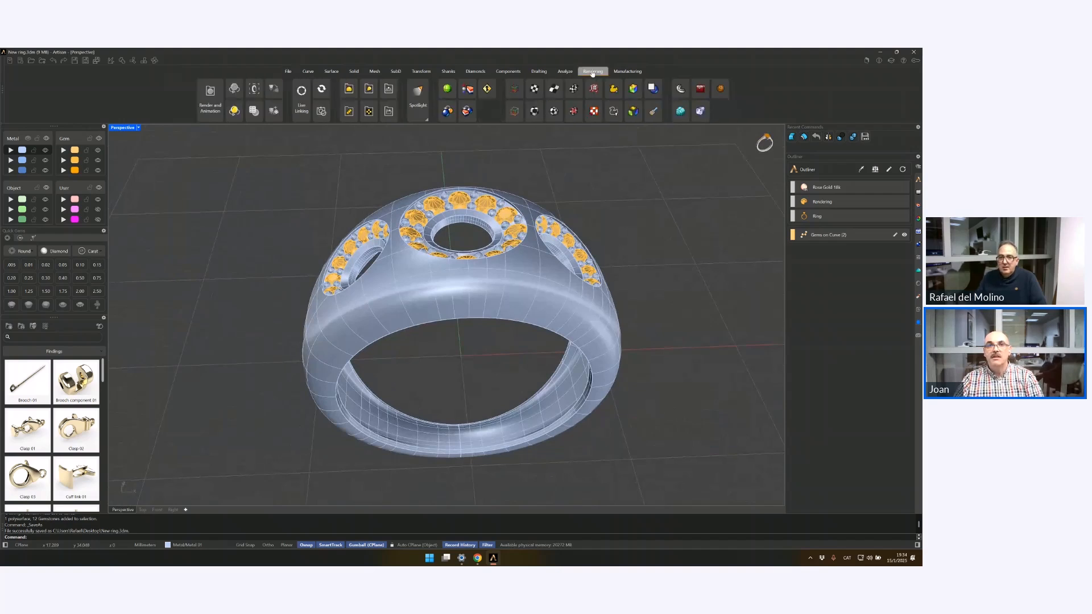
click(302, 105)
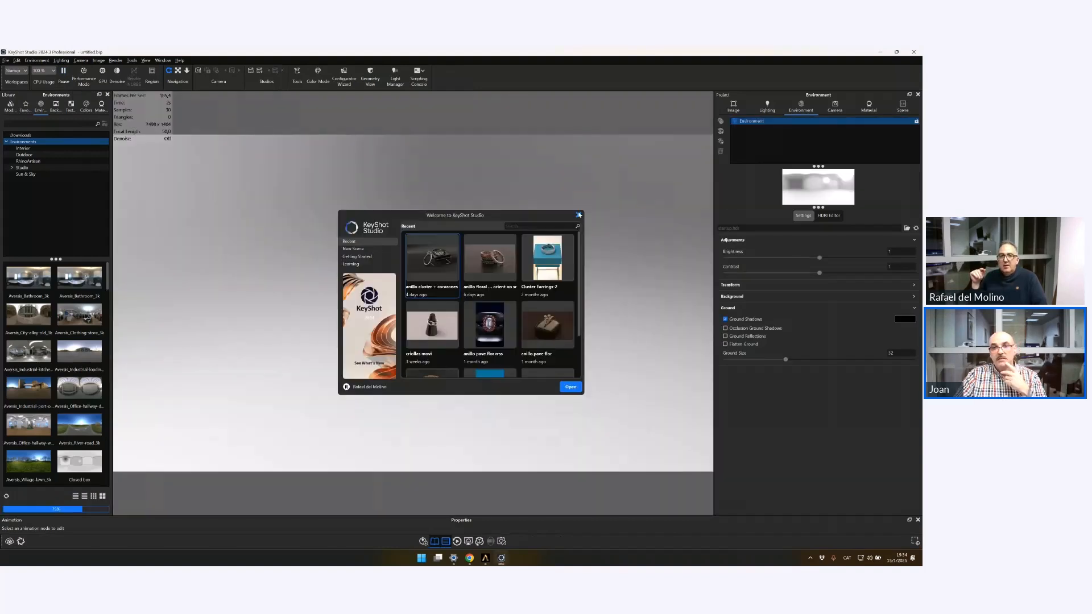
click(579, 216)
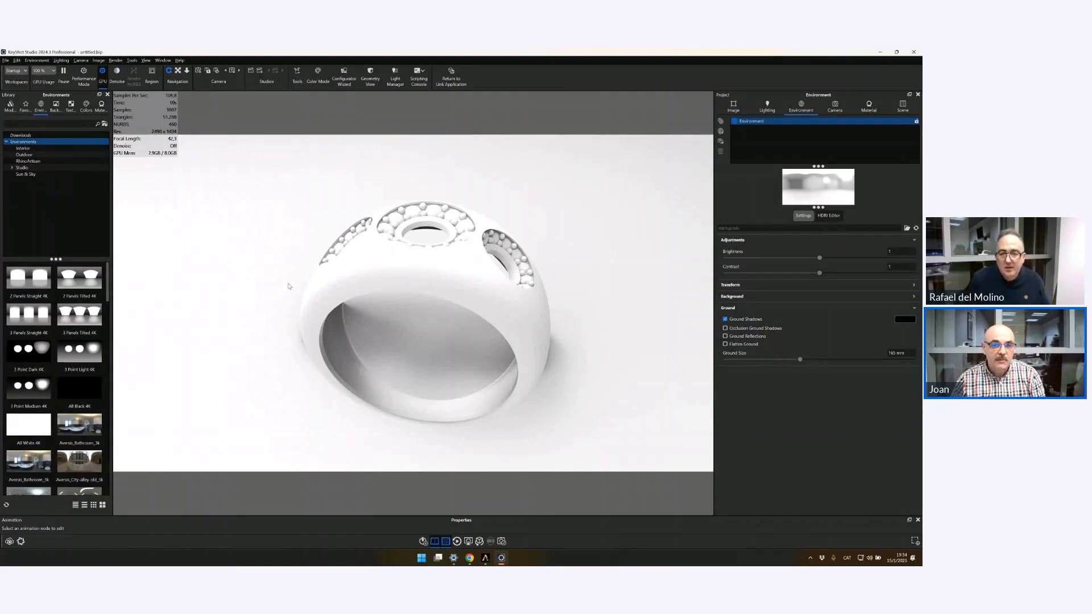
right_click(383, 357)
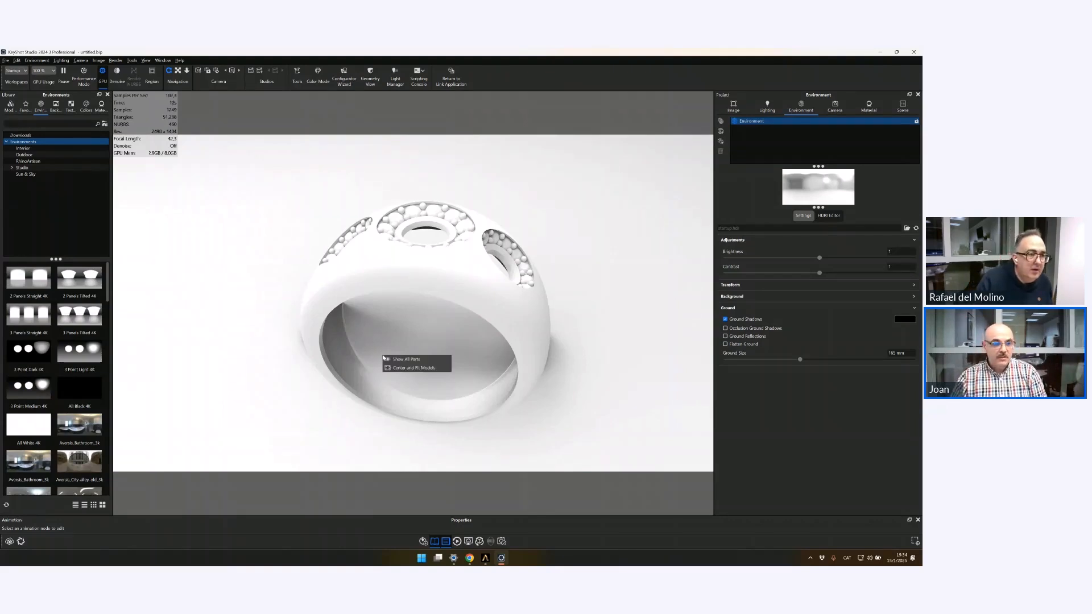
click(401, 339)
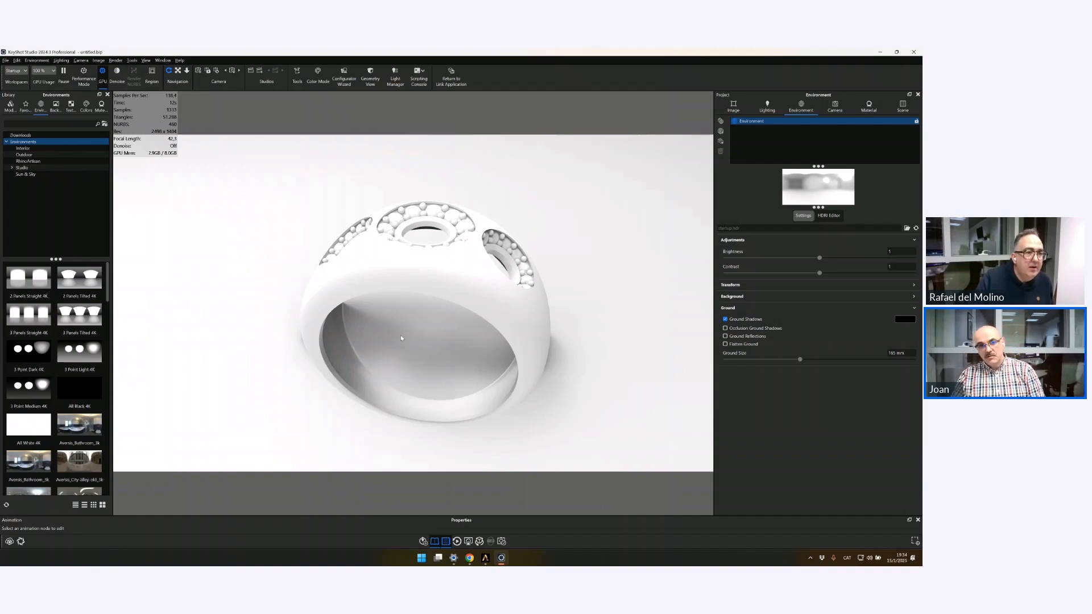
drag(400, 338, 427, 369)
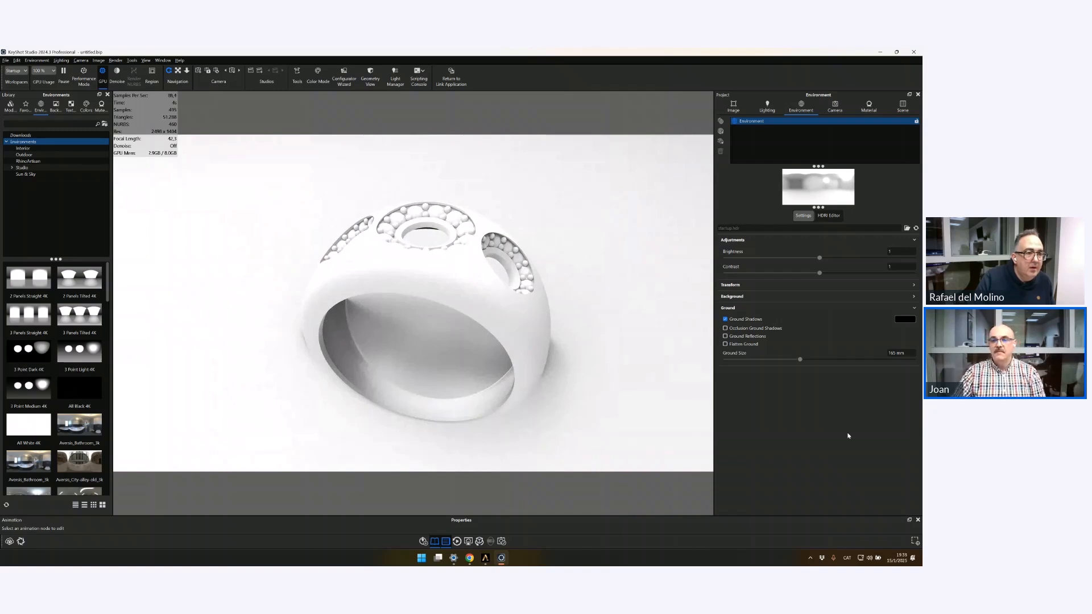
Step: Snap the New ring model to the ground and set it as the camera target
click(902, 107)
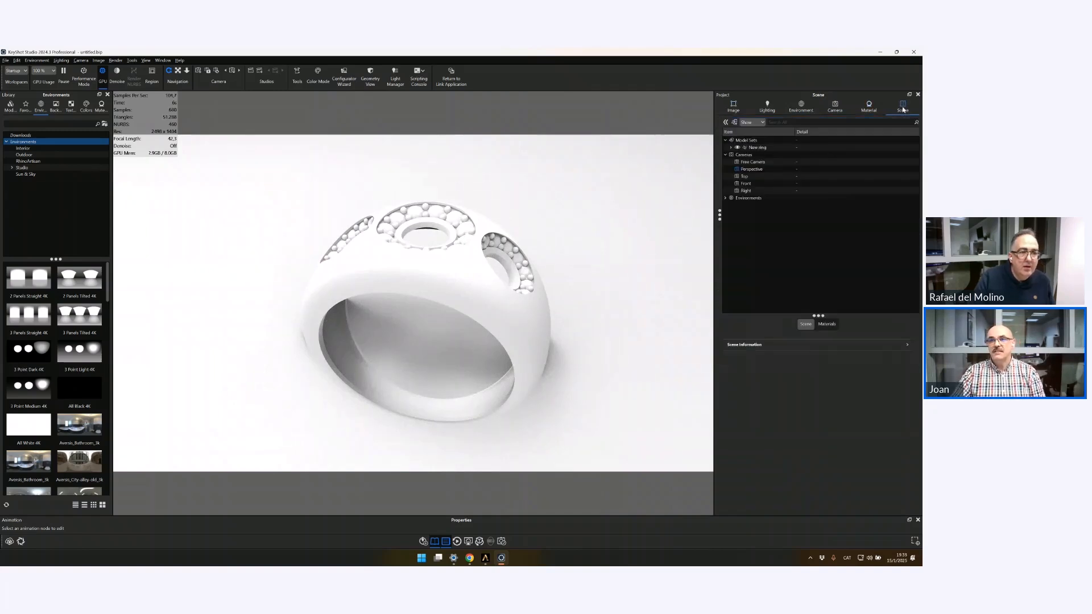
click(757, 147)
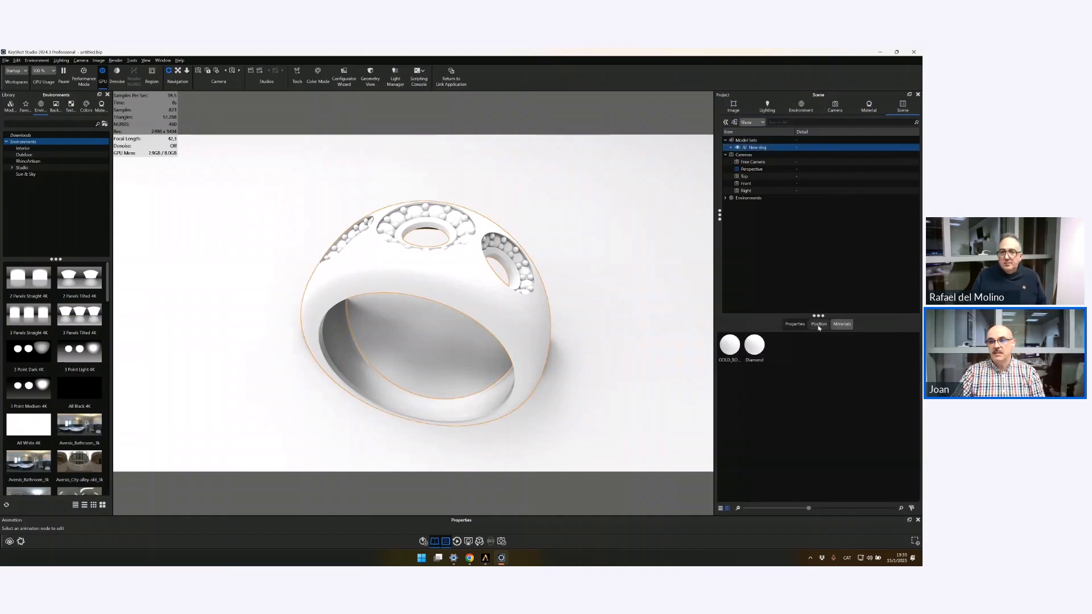
click(819, 324)
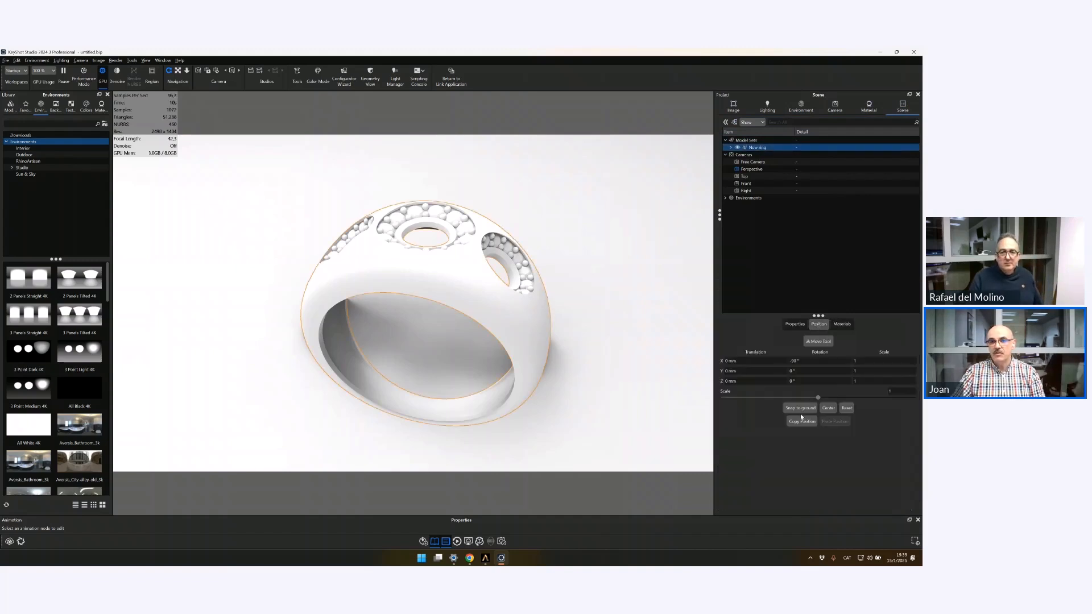
click(800, 407)
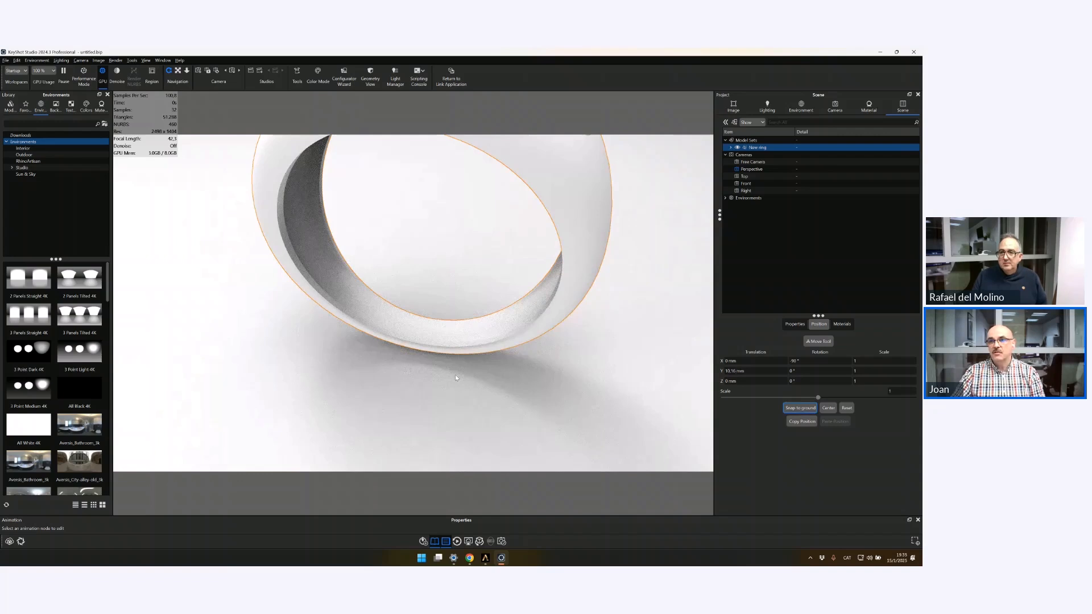
scroll(455, 376, down, 4)
right_click(760, 147)
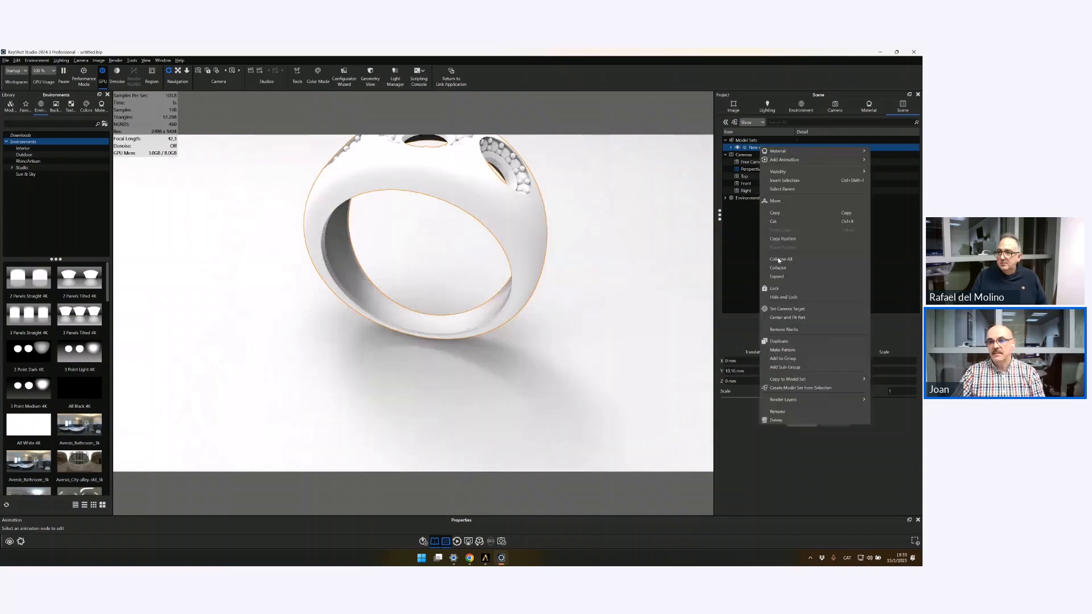
click(777, 309)
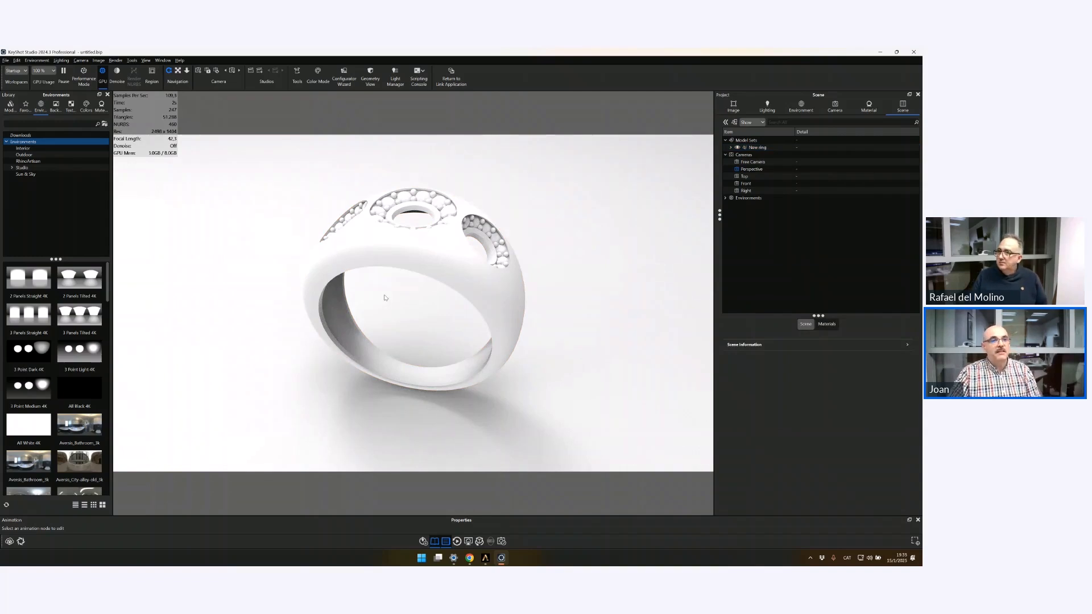
Step: Apply the Brushed Gold in 4 Shades material from the RhinoArtisan Webinar library folder to the ring body
click(27, 162)
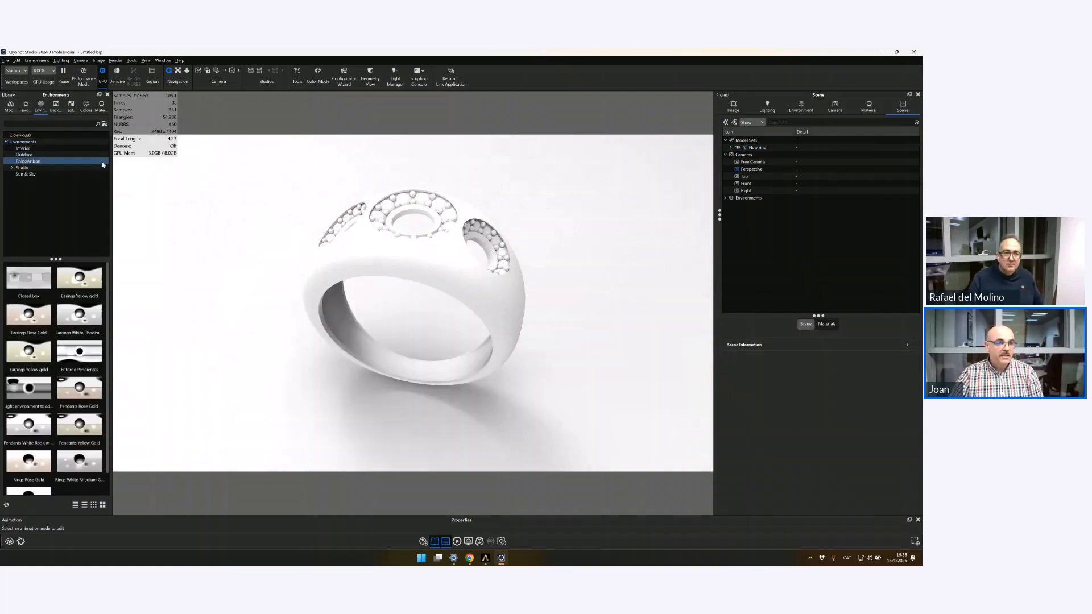
click(99, 107)
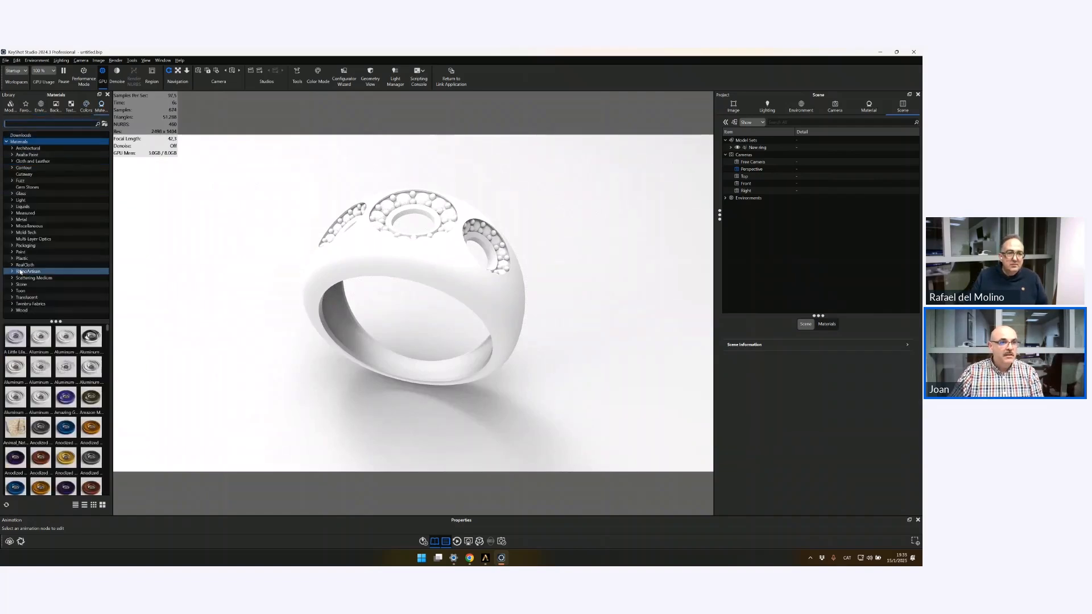
click(13, 272)
click(30, 278)
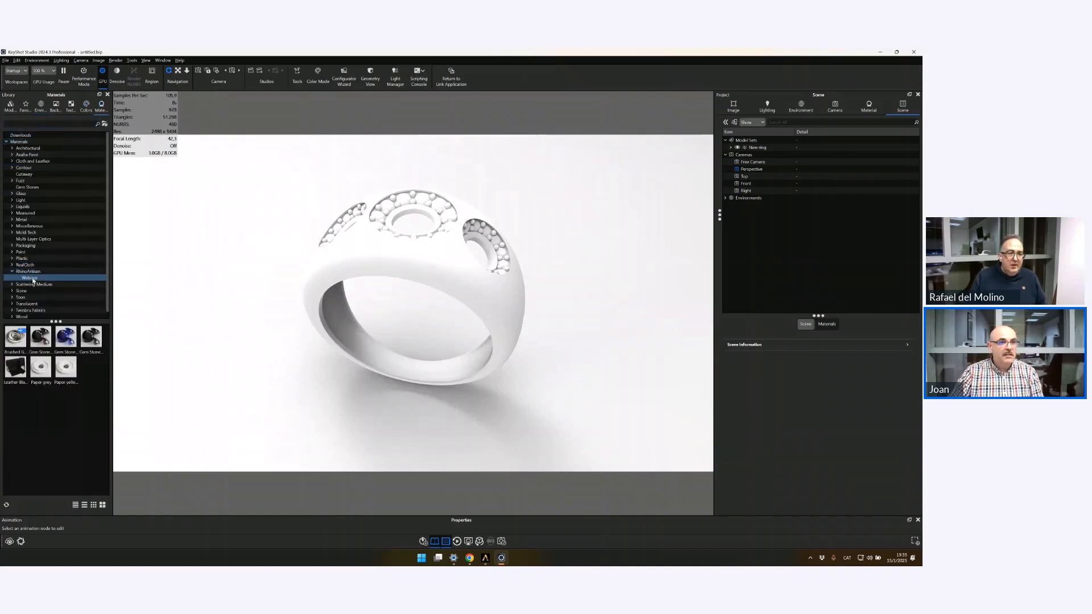
mouse_move(15, 338)
mouse_down()
mouse_move(199, 357)
mouse_move(434, 348)
mouse_up()
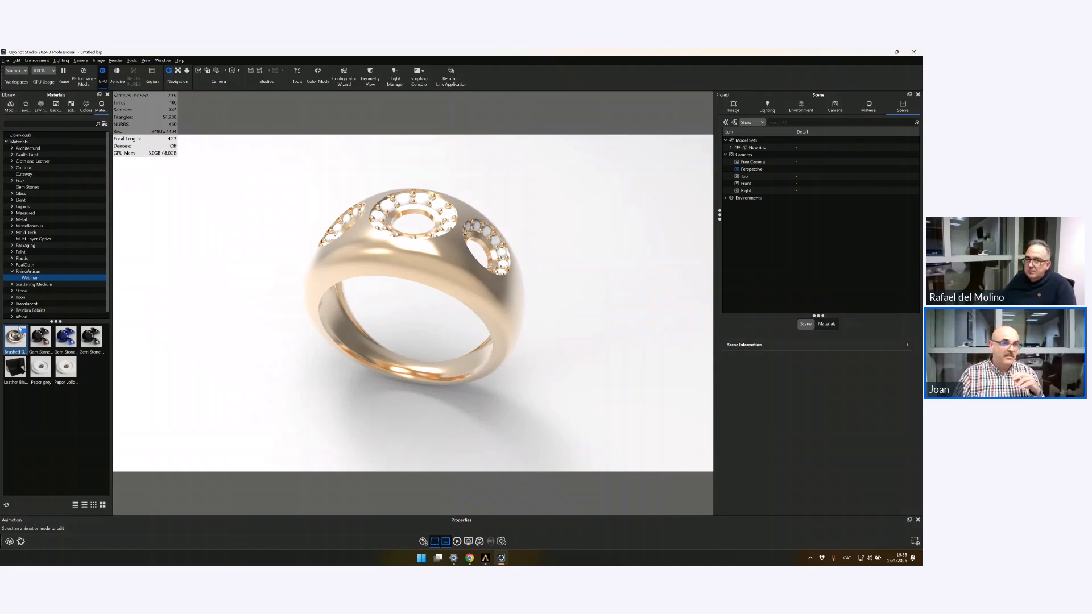
Step: Examine the metal and gemstone materials available in the RhinoArtisan material library
mouse_move(20, 331)
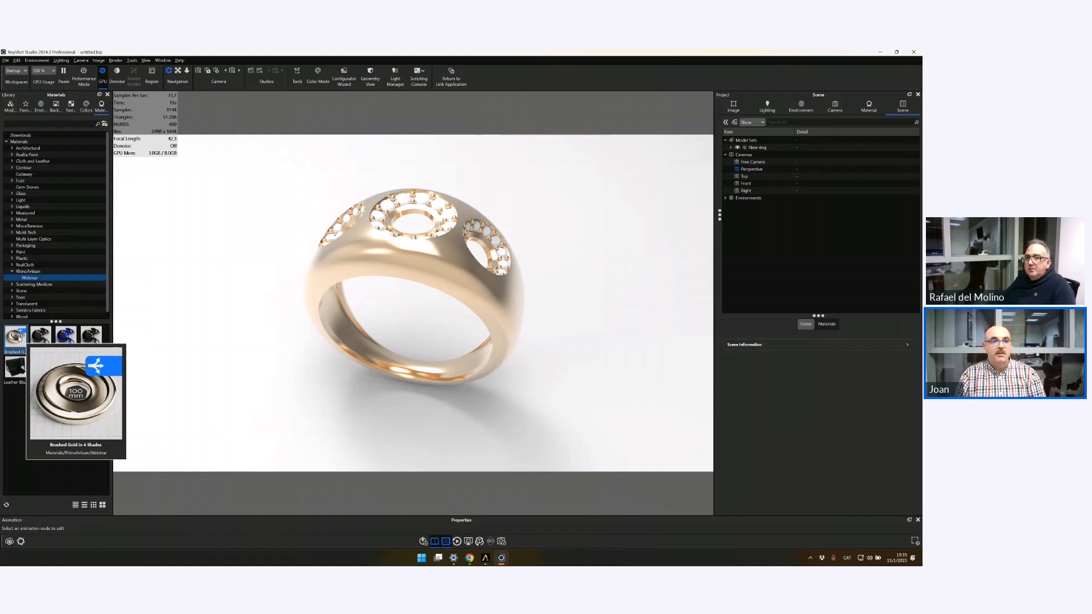
right_click(516, 206)
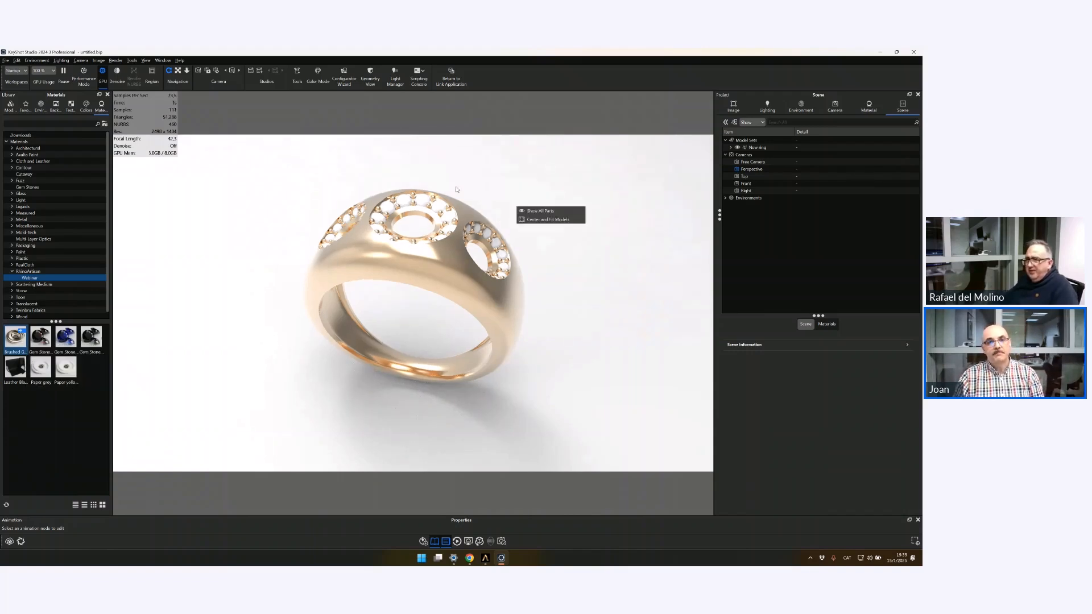
click(457, 186)
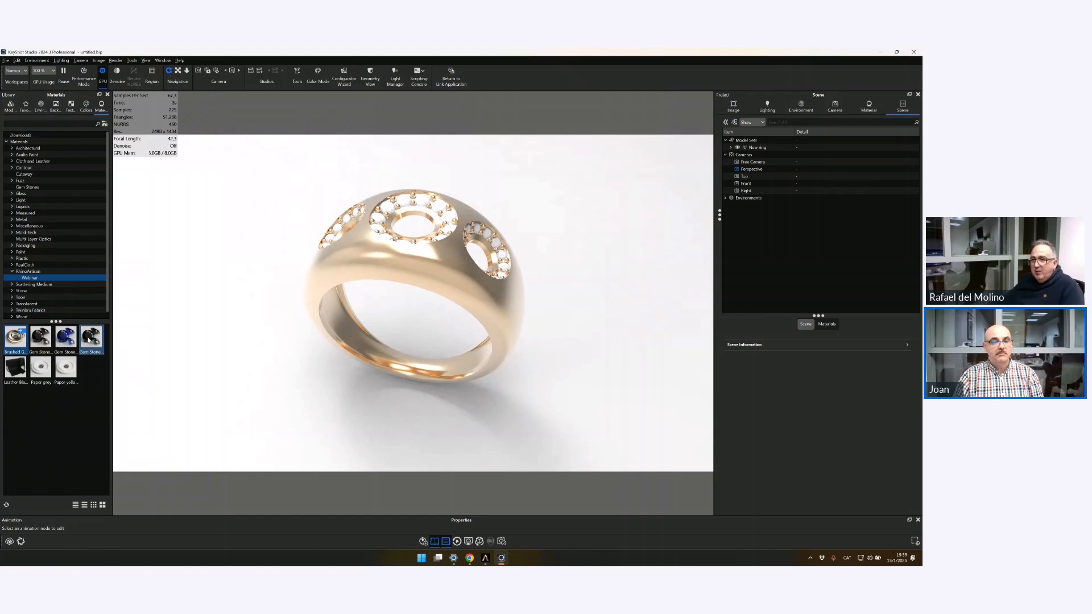
right_click(276, 356)
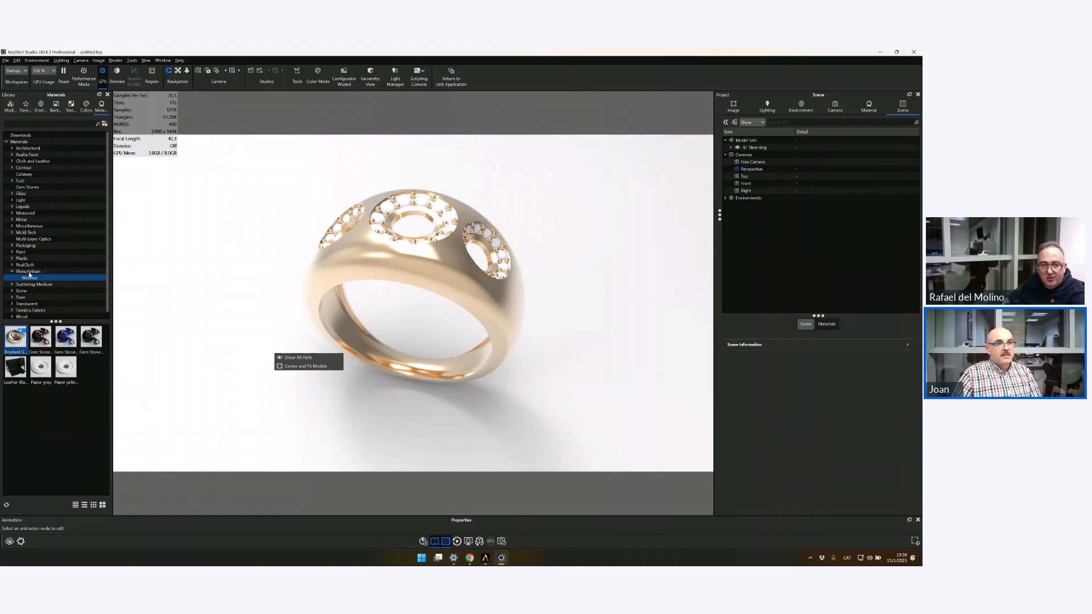
click(28, 273)
mouse_move(61, 348)
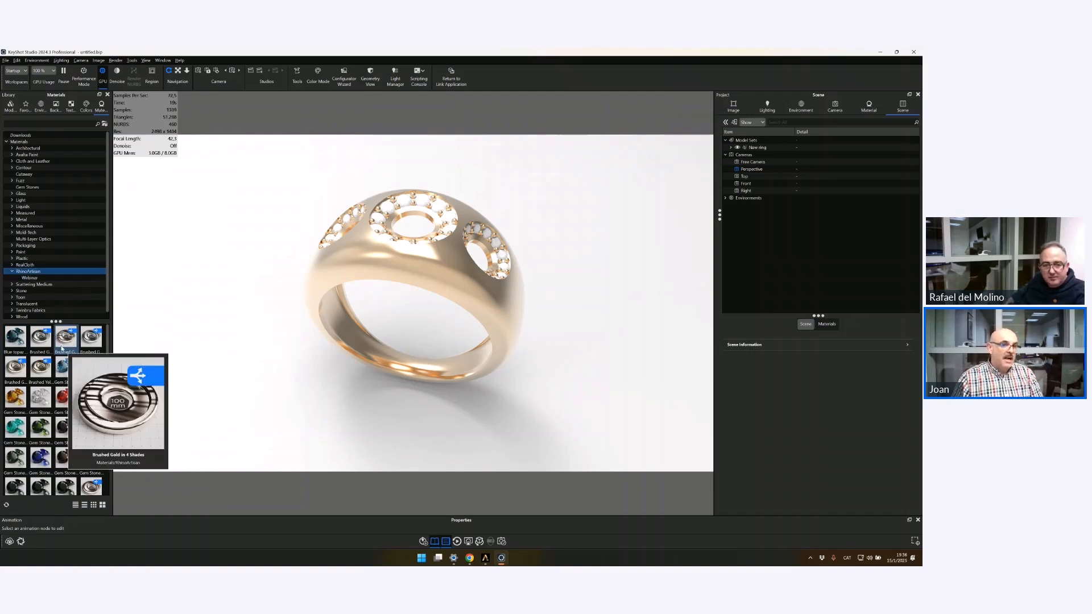
scroll(55, 354, down, 3)
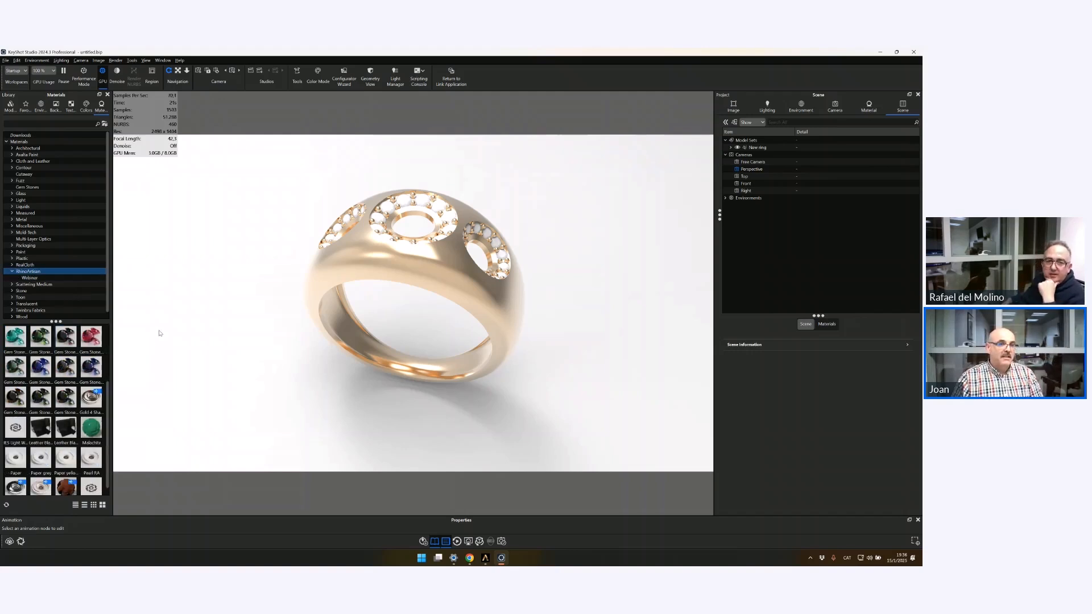
scroll(67, 374, up, 3)
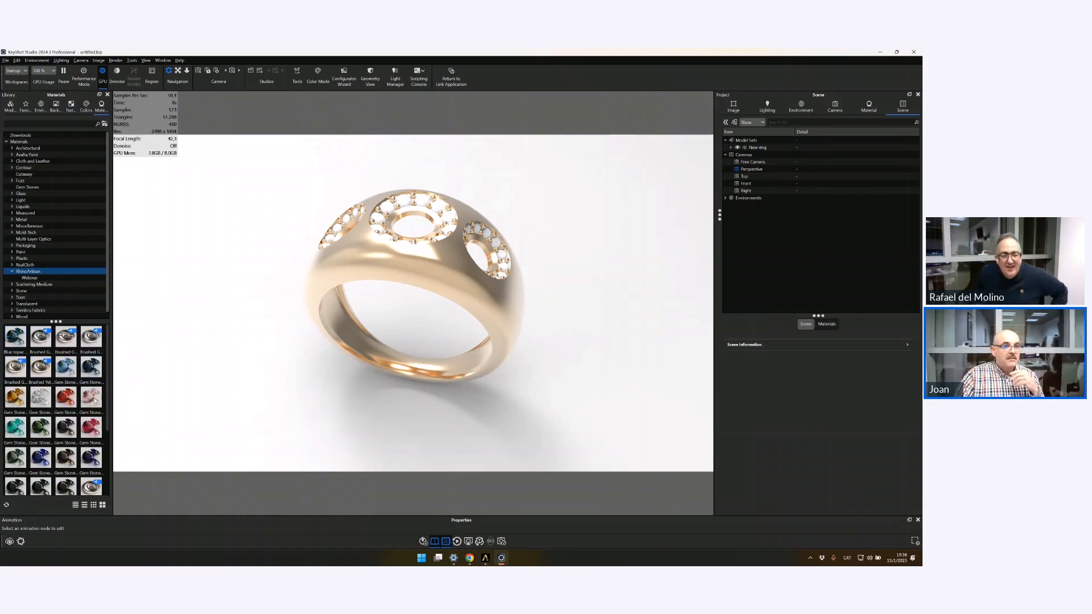
mouse_move(88, 370)
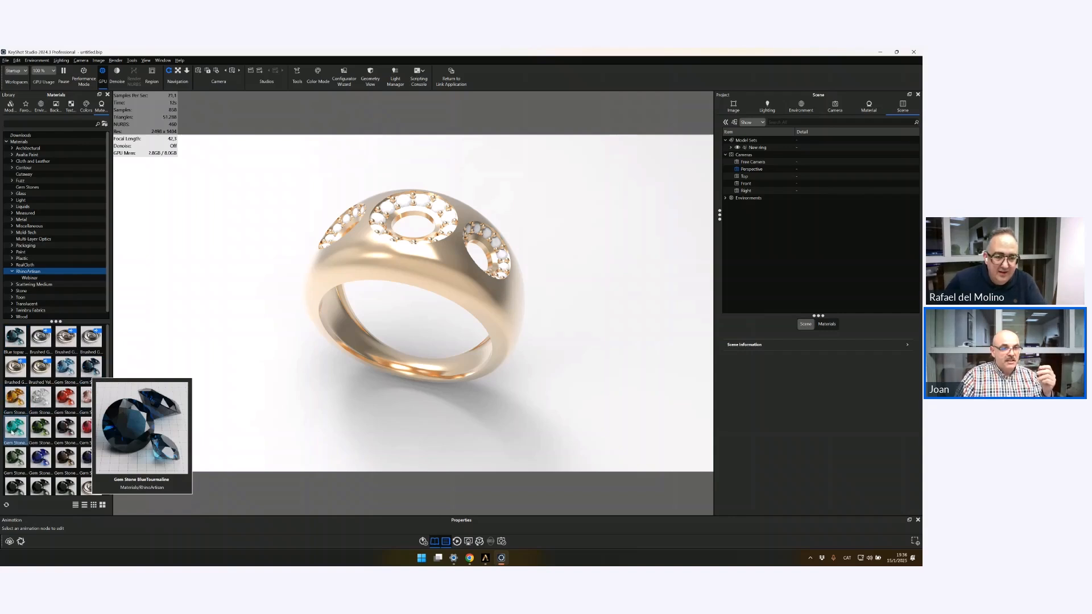
mouse_move(15, 431)
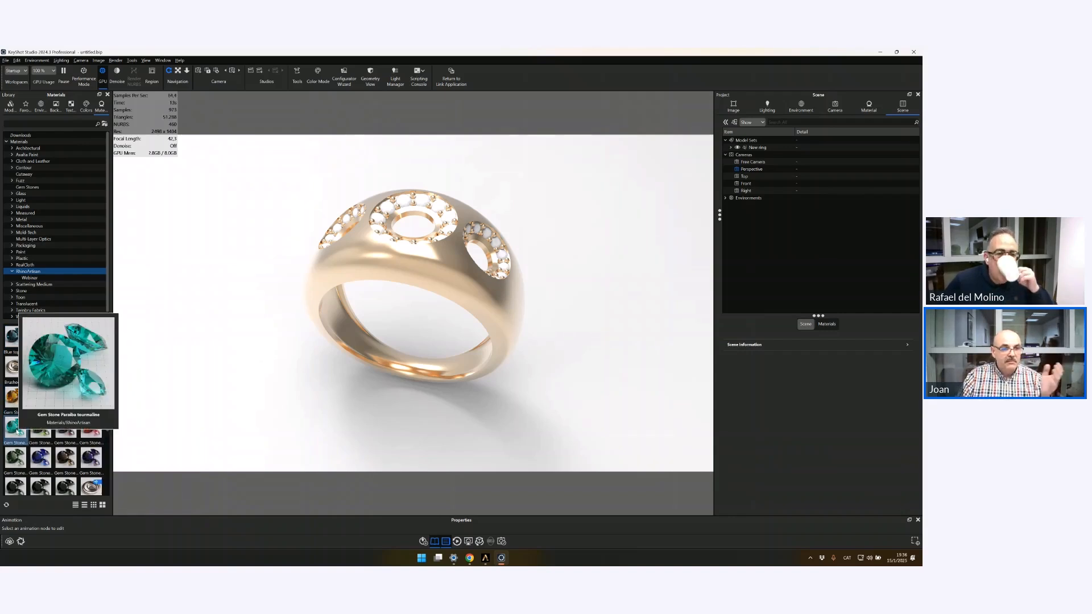
scroll(91, 421, down, 3)
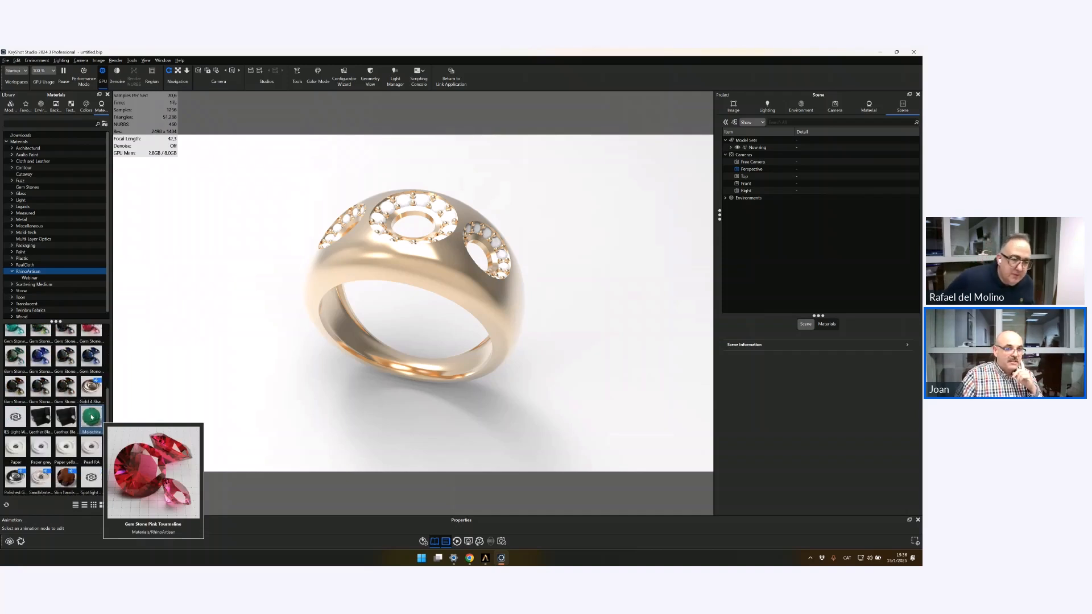
scroll(91, 415, up, 3)
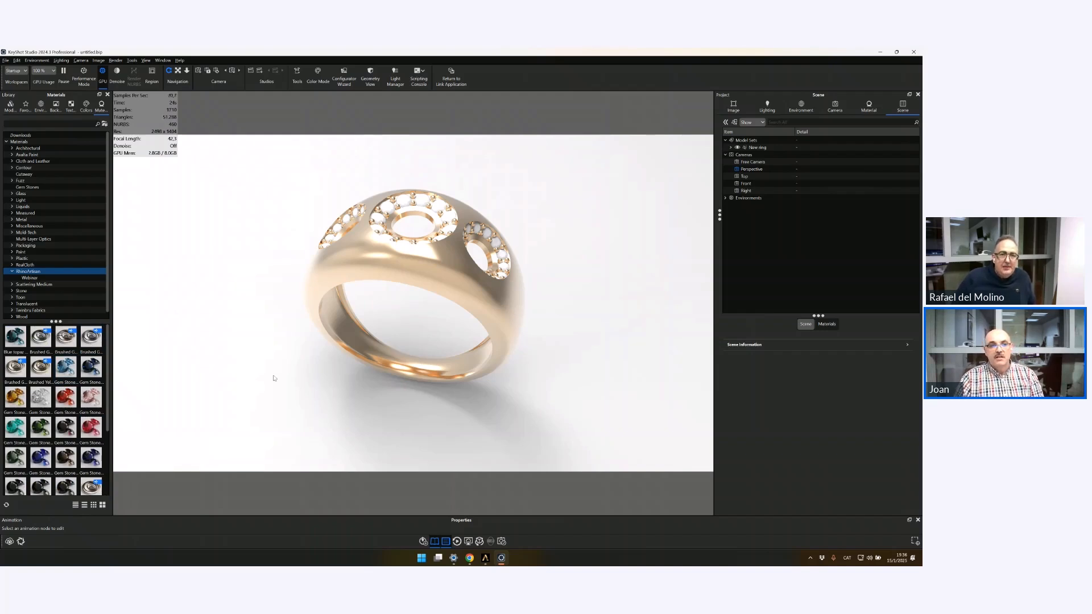
Step: Apply the Gem Stone Tsavorite material from the RhinoArtisan Webinar folder to the ring's gems
click(57, 278)
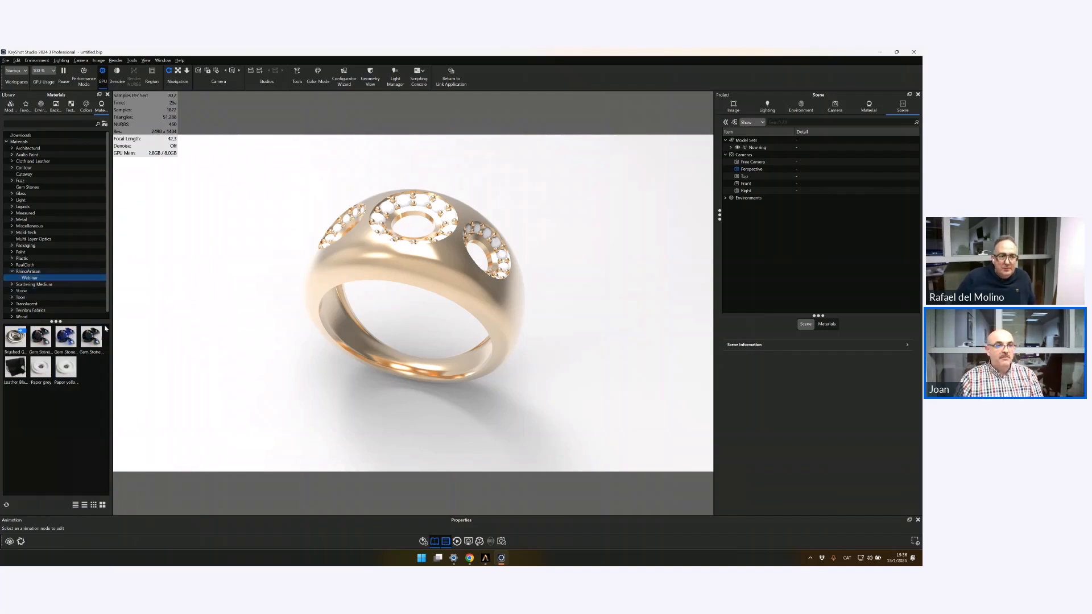
drag(90, 338, 388, 205)
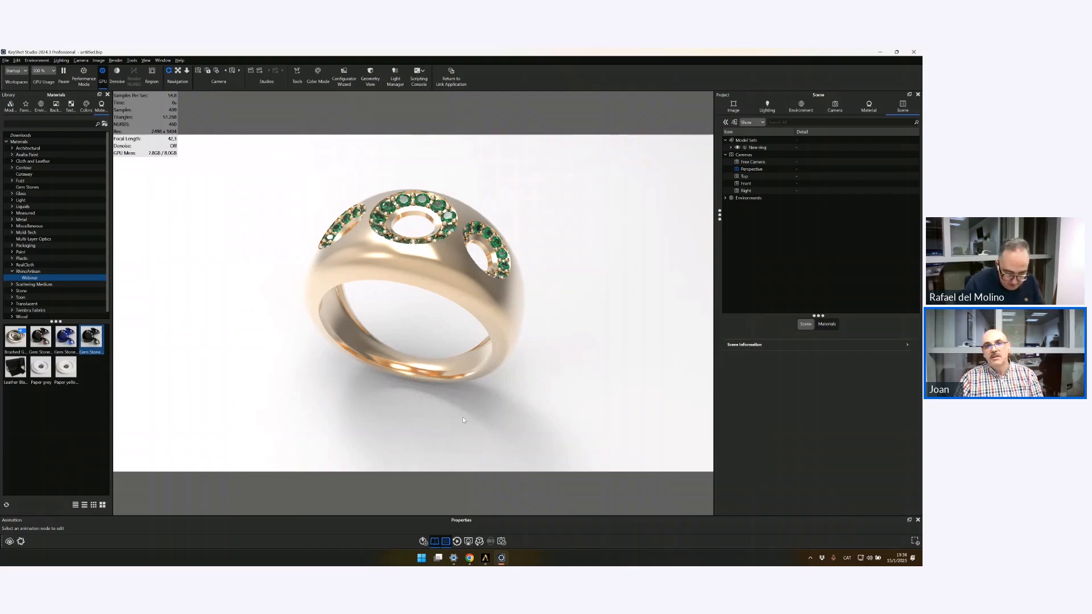
drag(463, 420, 410, 332)
right_click(409, 337)
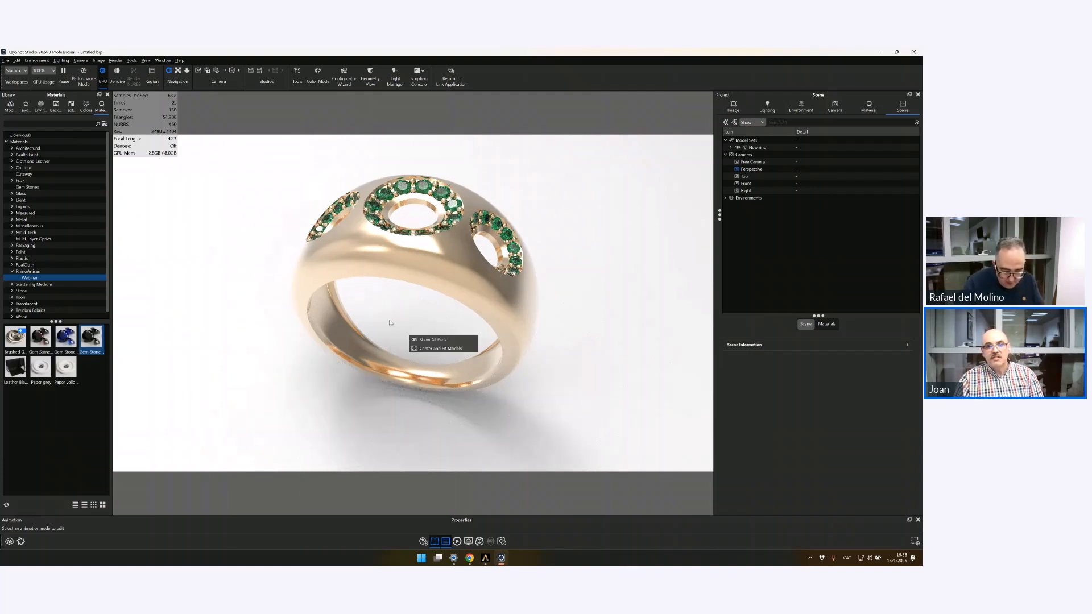
click(303, 326)
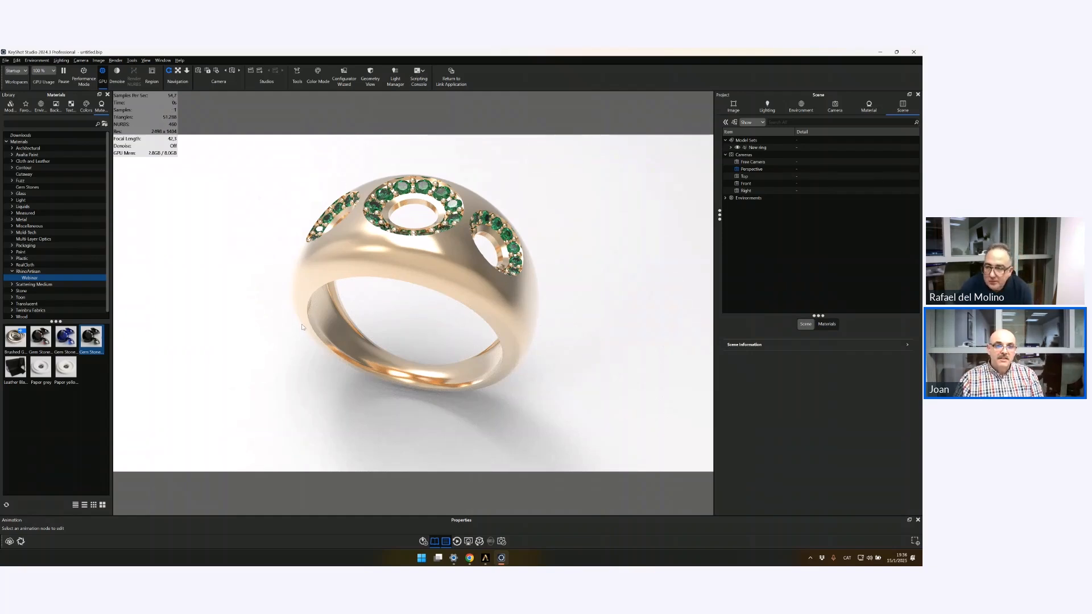
Step: Expand the New ring model down through Metal and Metal 01, and select the innermost gold metal part
scroll(302, 327, up, 3)
scroll(302, 323, up, 2)
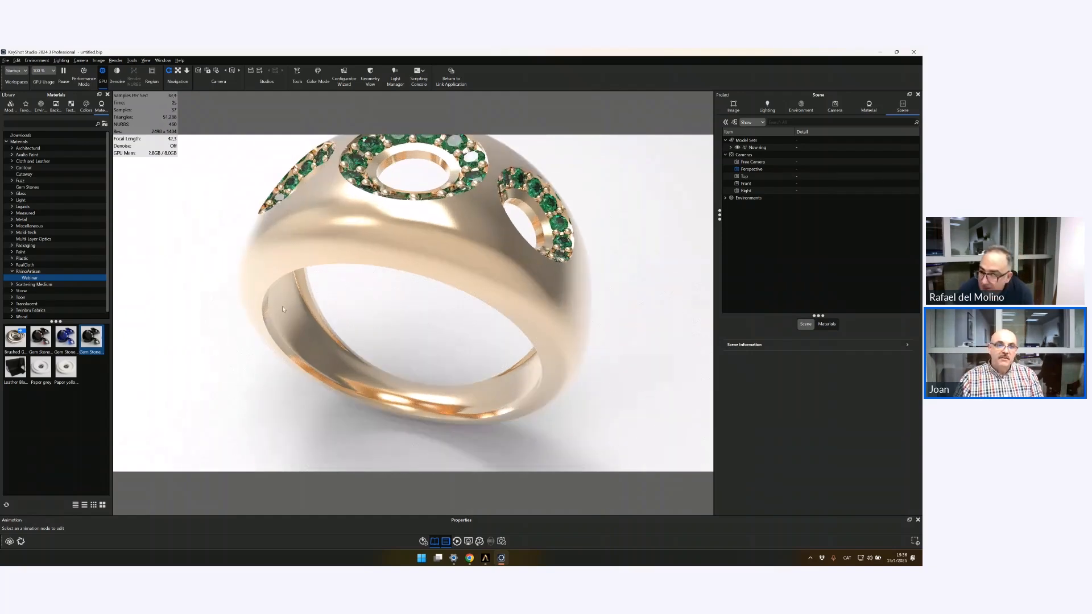
click(758, 140)
click(756, 148)
click(731, 147)
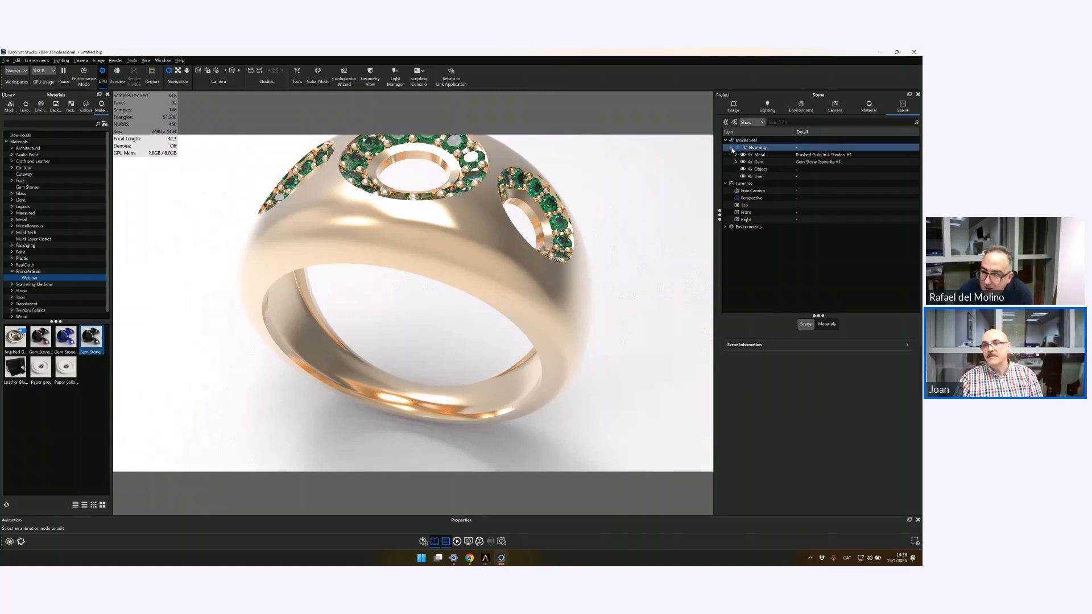
click(738, 155)
click(736, 155)
click(782, 163)
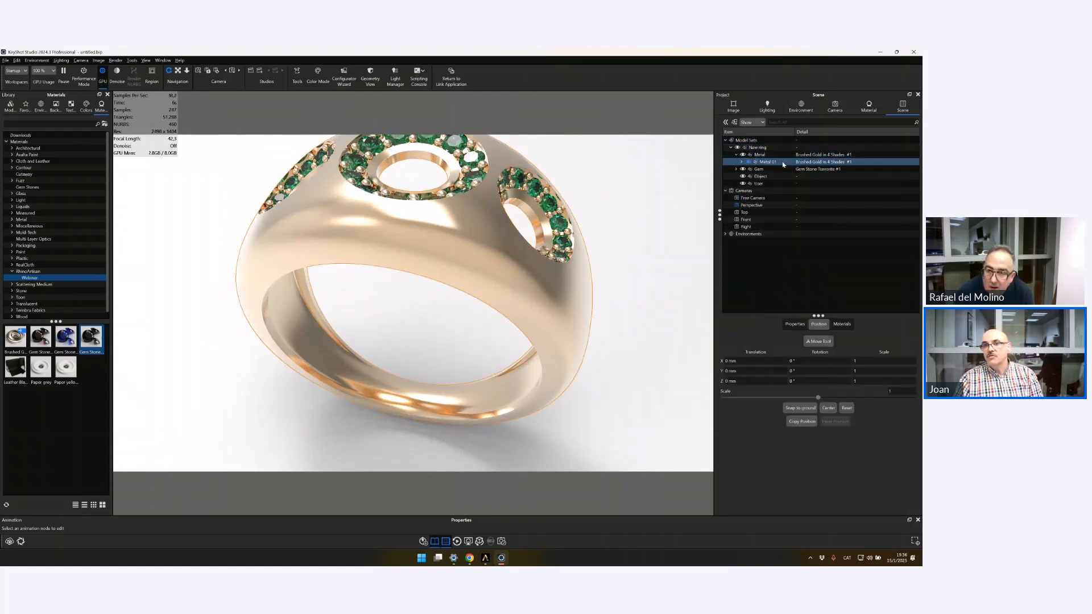
click(742, 163)
click(814, 170)
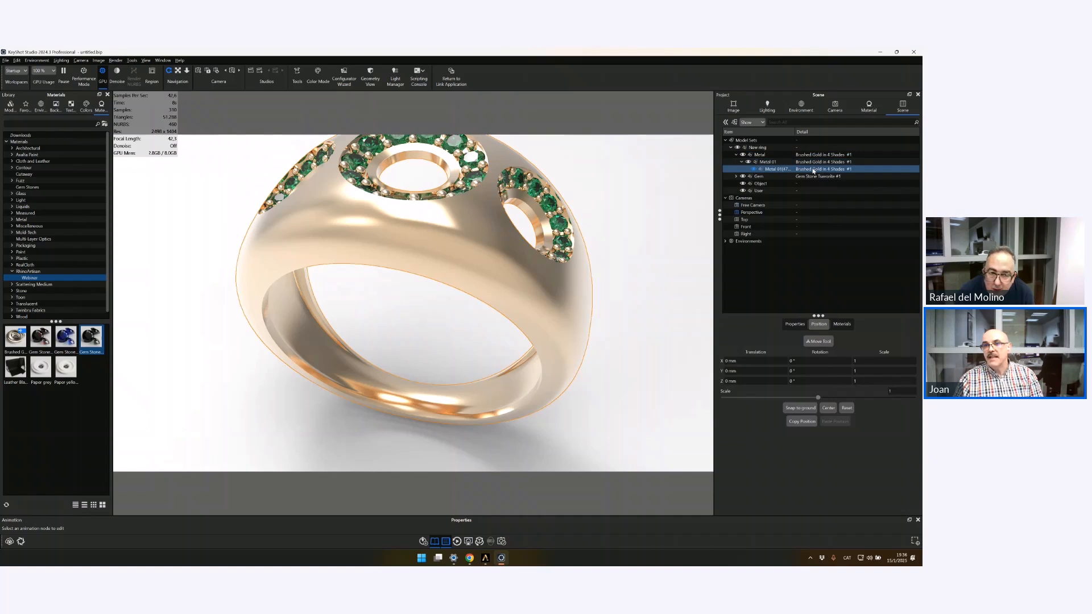
Step: Round the edges of the ring's selected metal part with a 0.17 mm radius
click(795, 325)
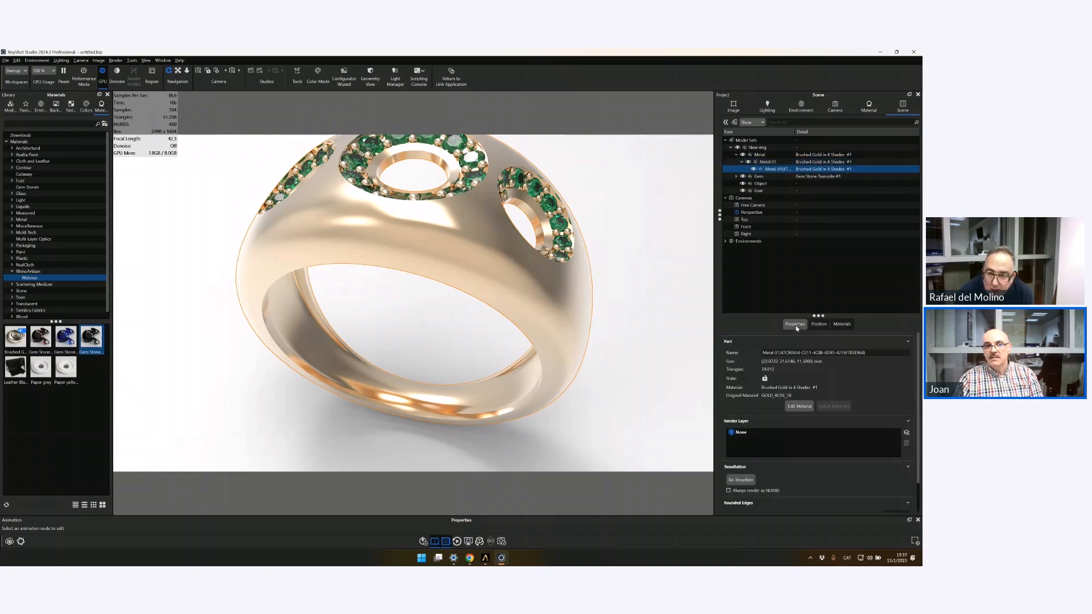
click(894, 503)
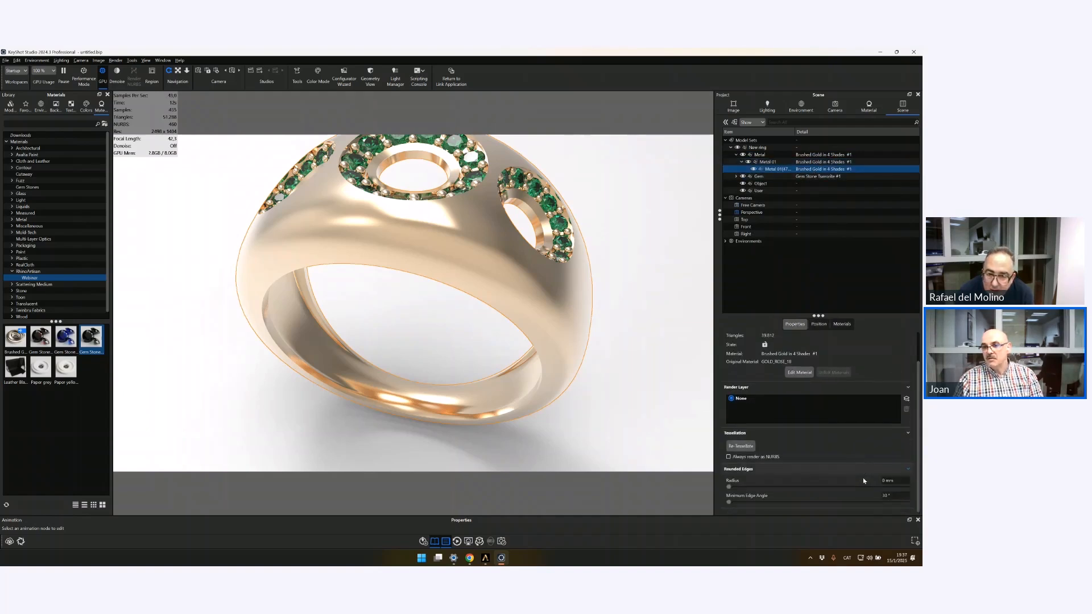
double_click(886, 480)
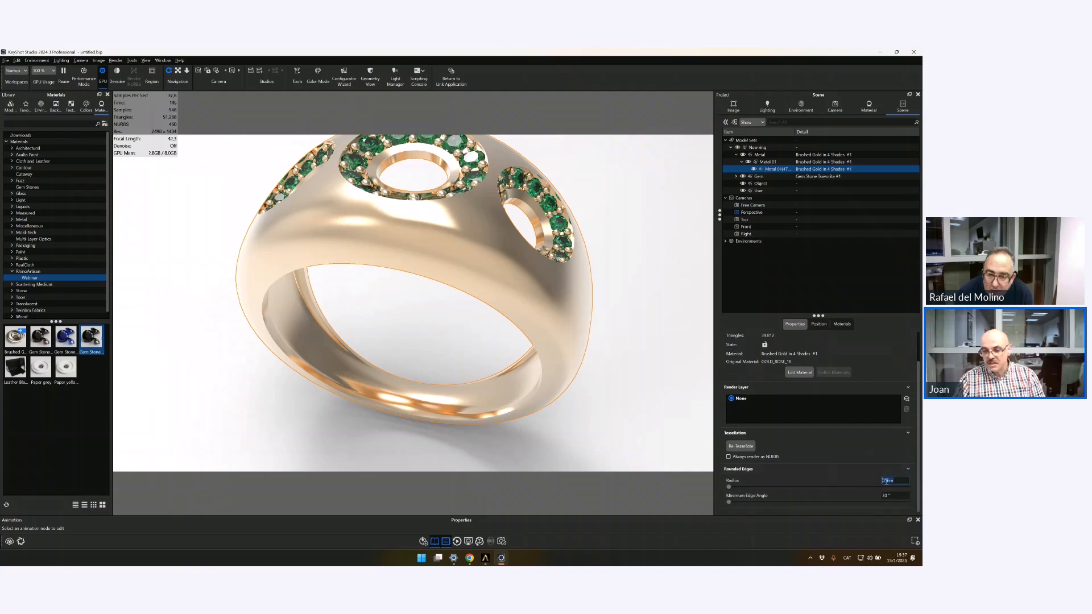
text(0,1)
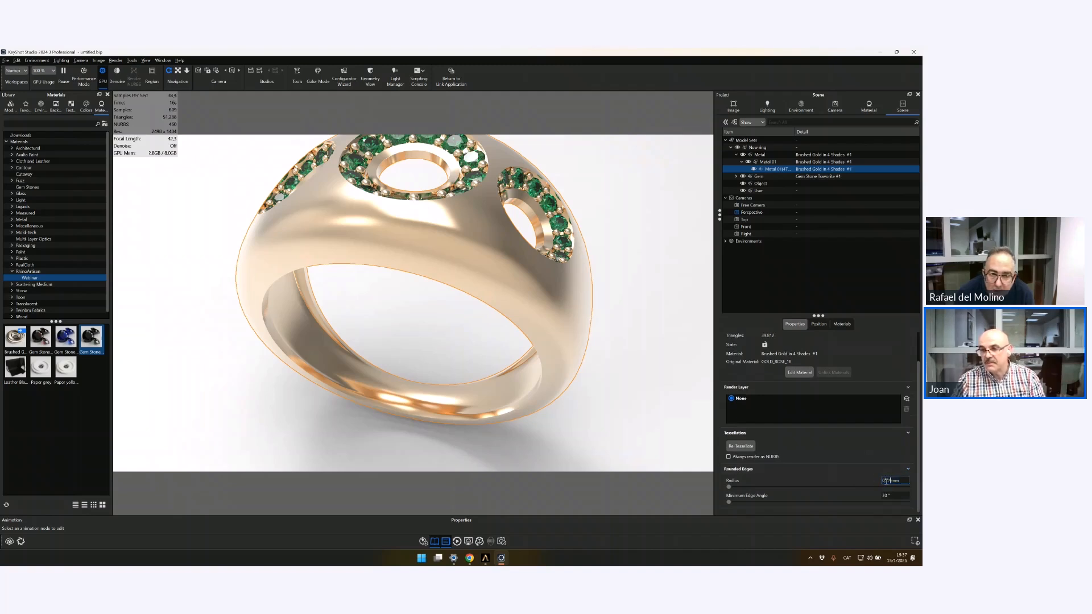
key(Return)
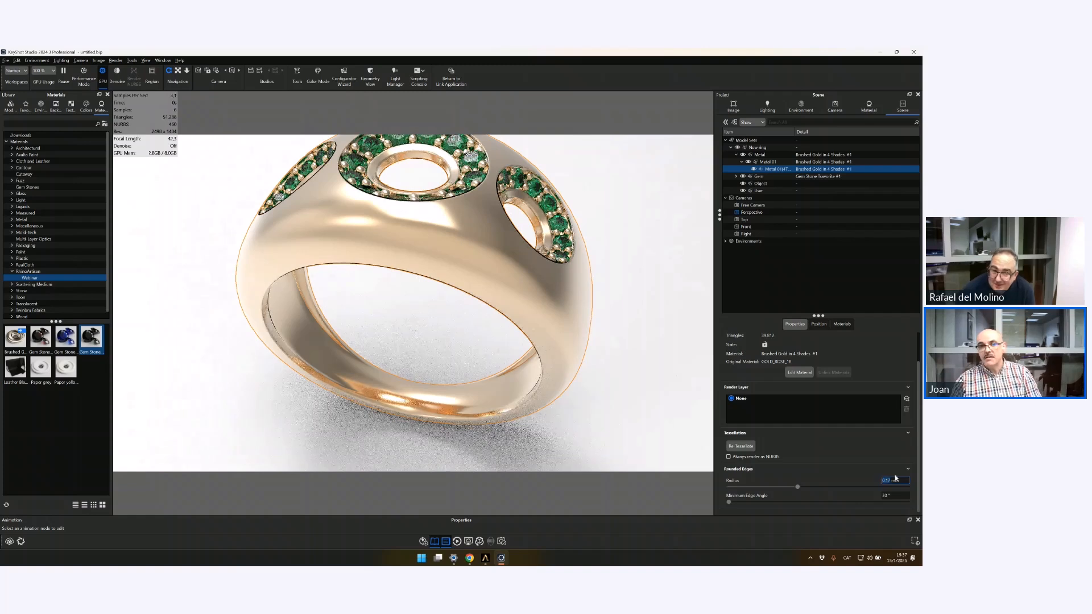
click(244, 357)
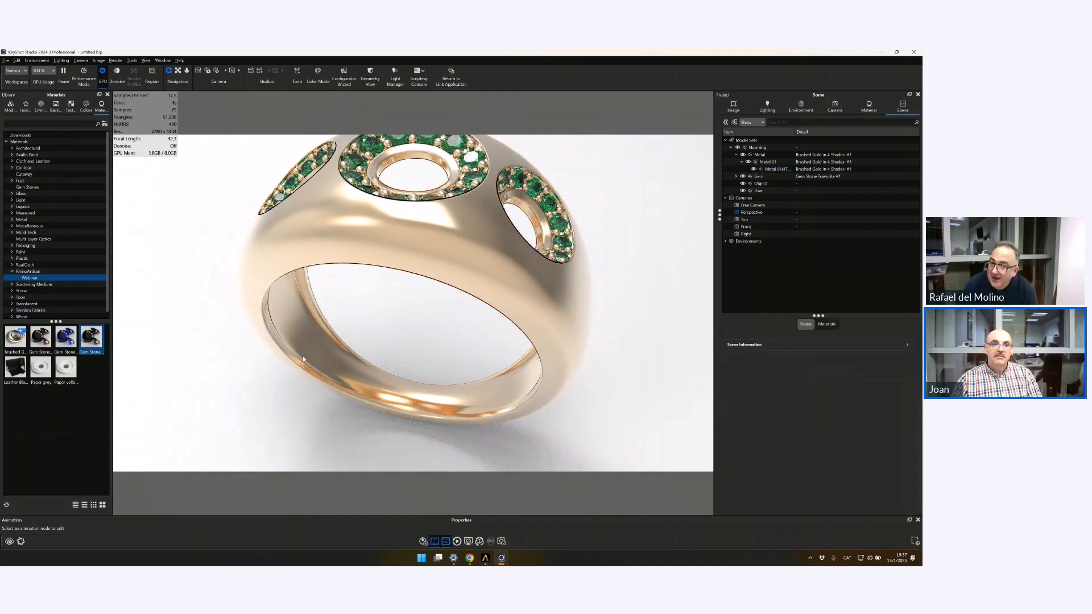
click(389, 336)
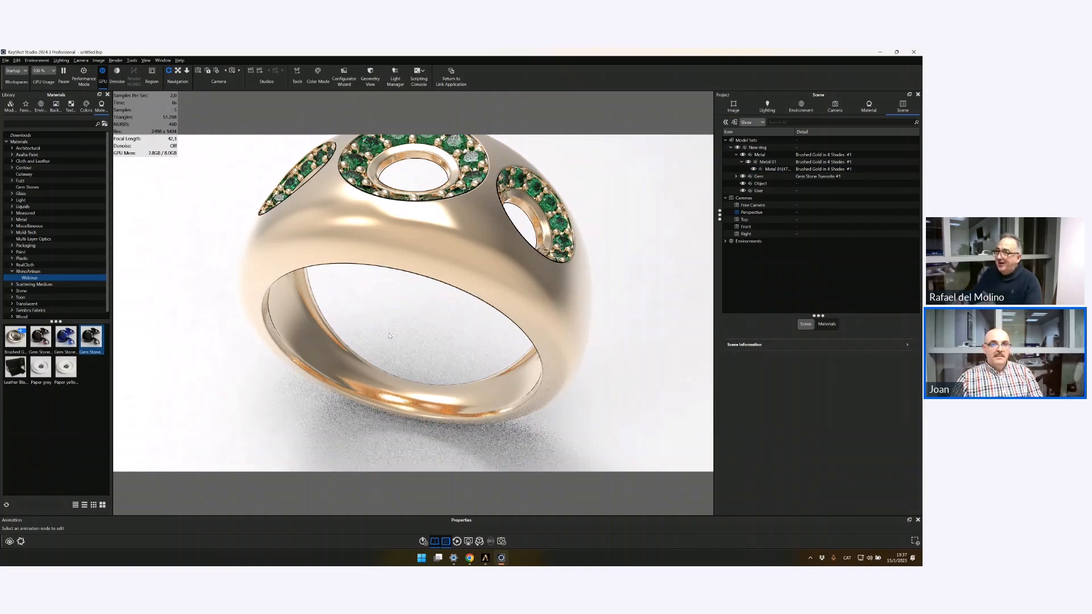
scroll(389, 336, down, 3)
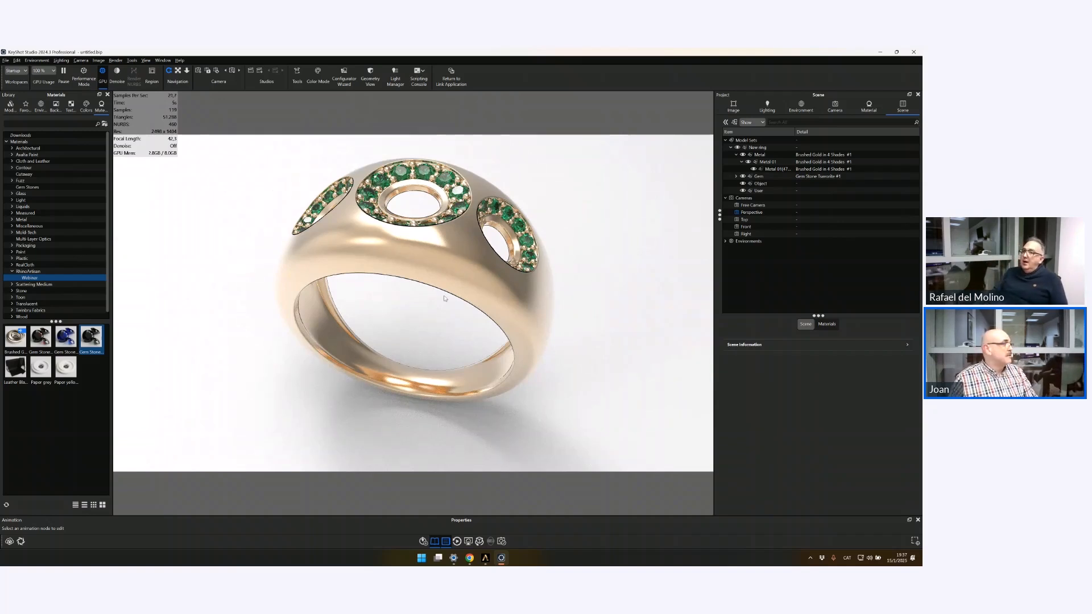
right_click(415, 318)
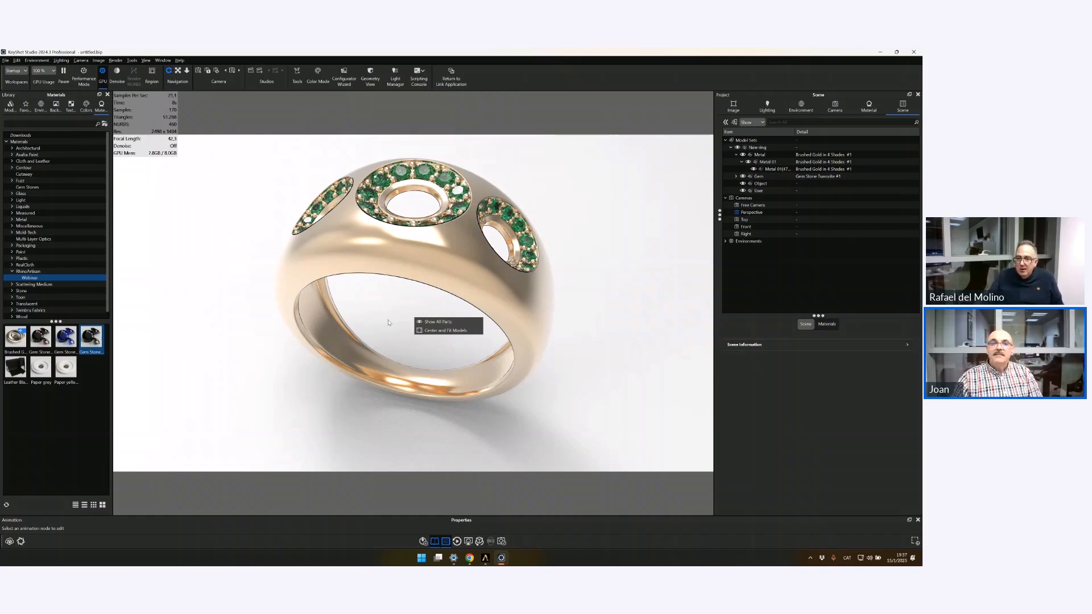
drag(388, 323, 363, 318)
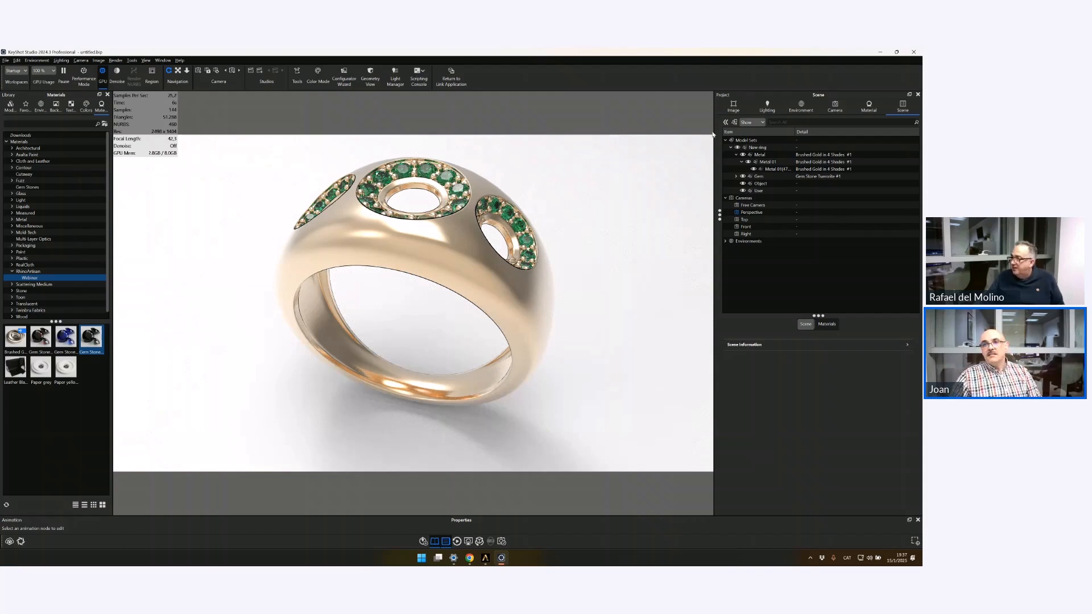
Step: Increase the rounded-edge radius of the ring's metal part to 0.2 mm
click(774, 168)
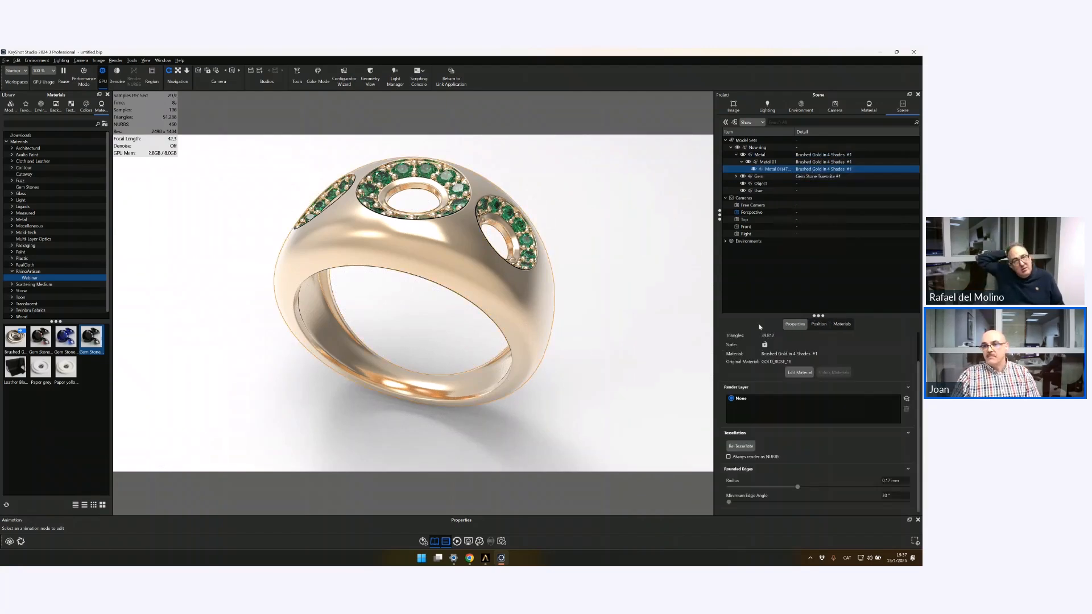
click(890, 480)
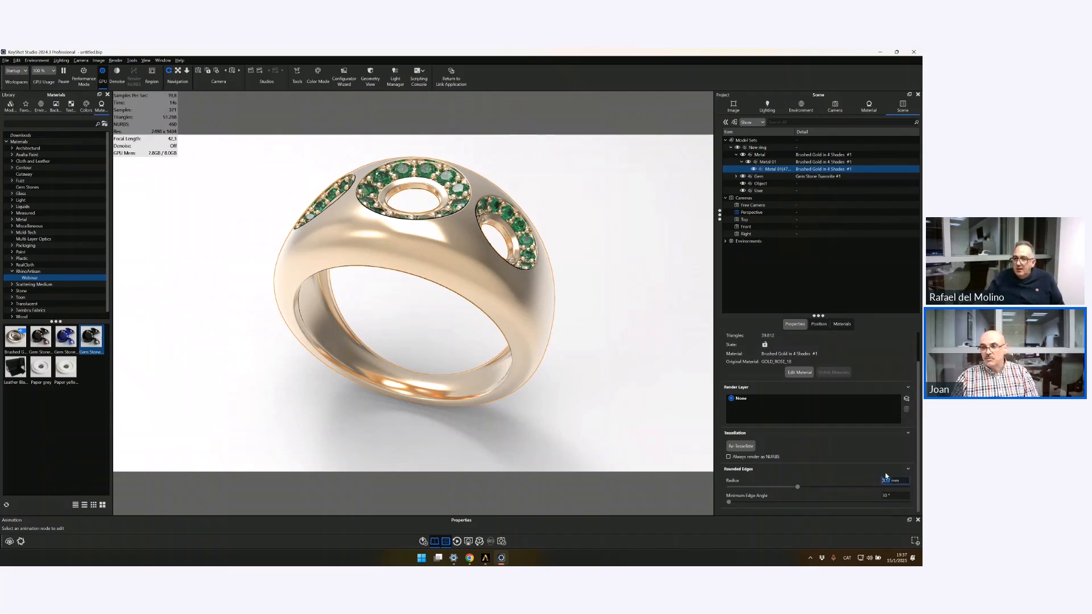
click(890, 481)
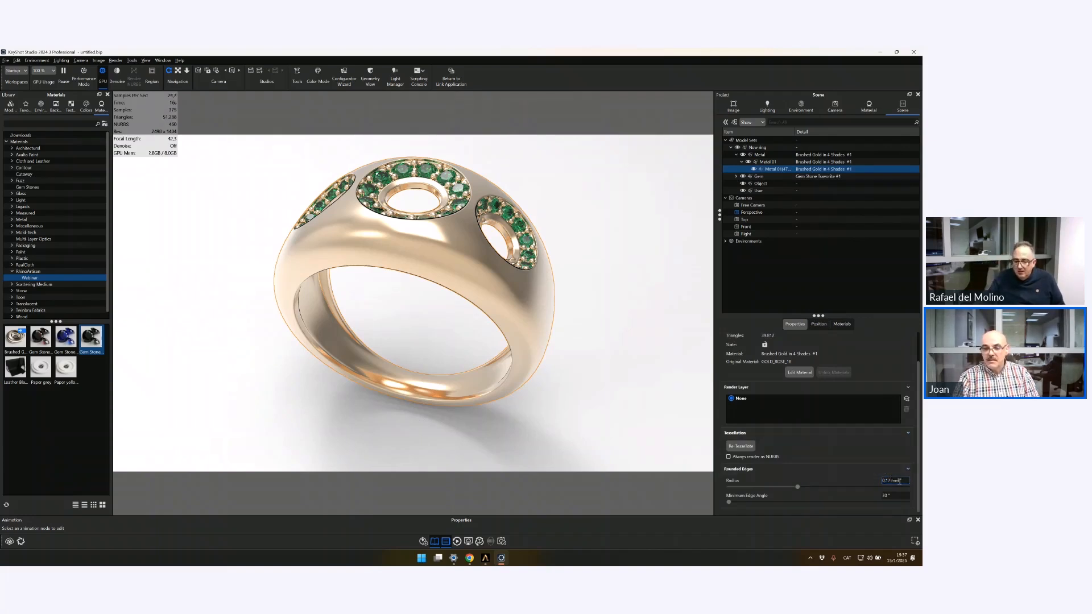
key(BackSpace)
key(BackSpace)
text(2)
key(Return)
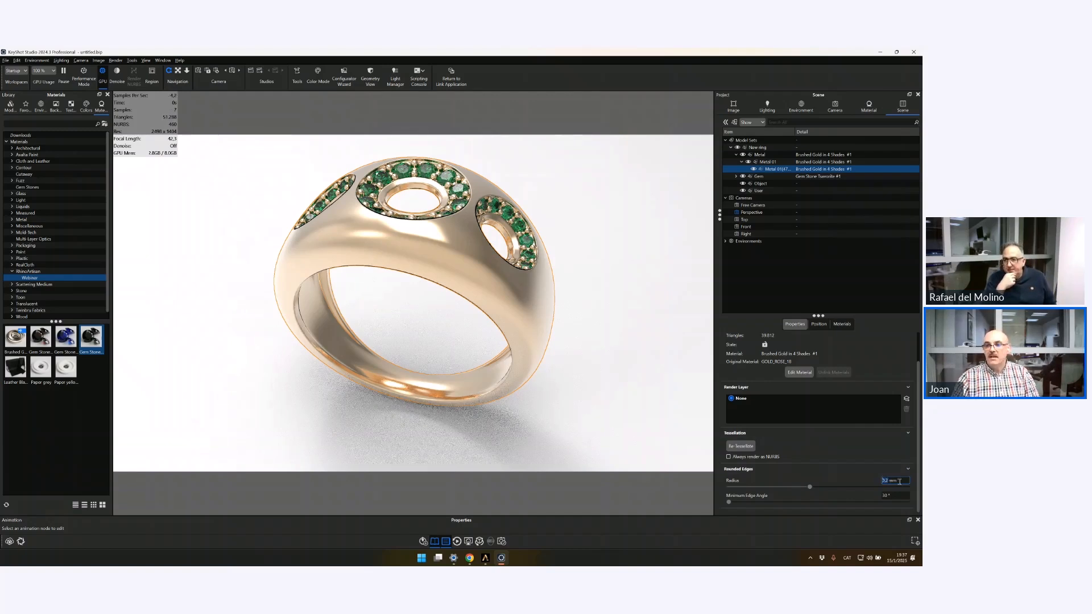
Step: Reduce the metal part's rounded-edge radius to about 0.17 mm and deselect the part
click(807, 488)
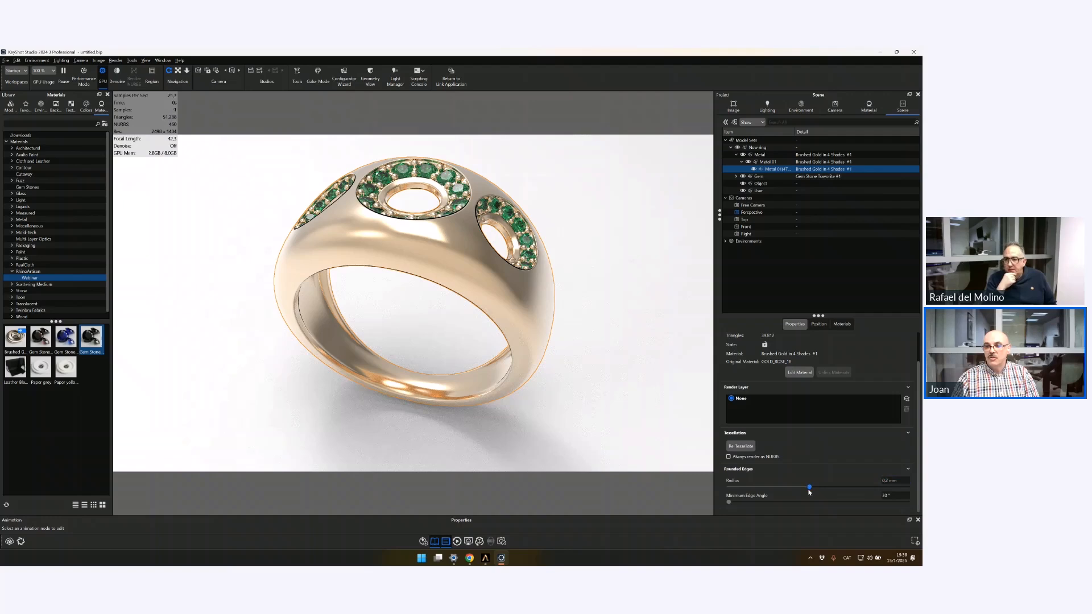
drag(810, 492, 797, 489)
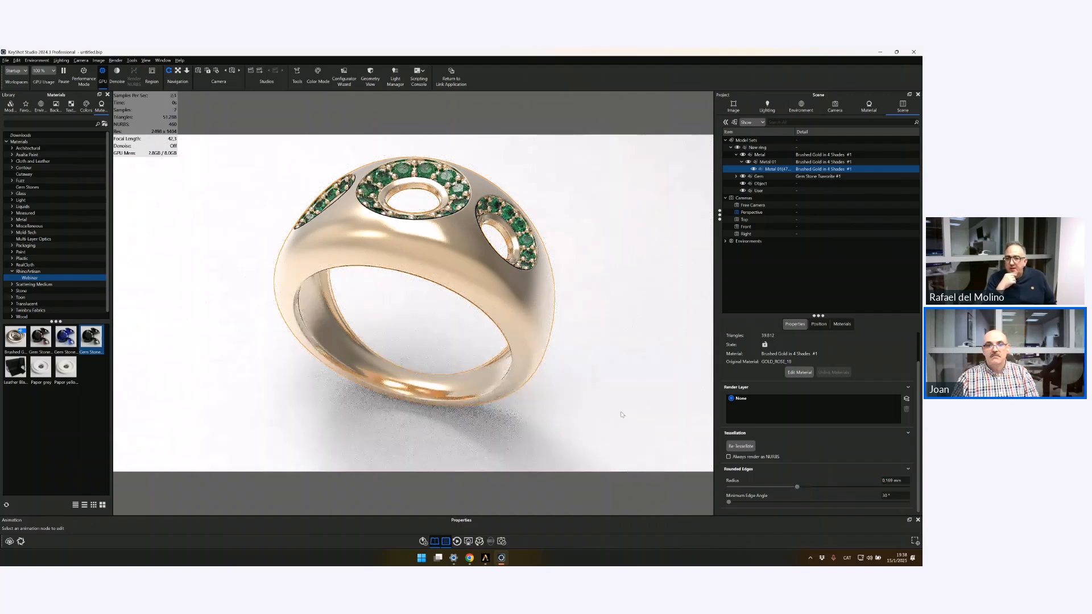
click(606, 424)
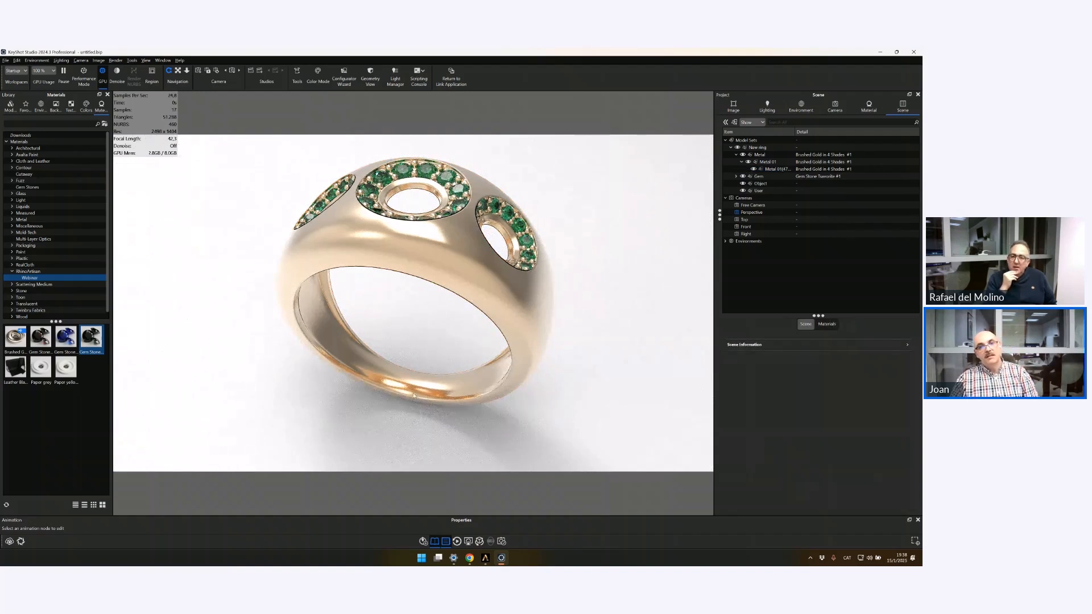
scroll(398, 359, down, 2)
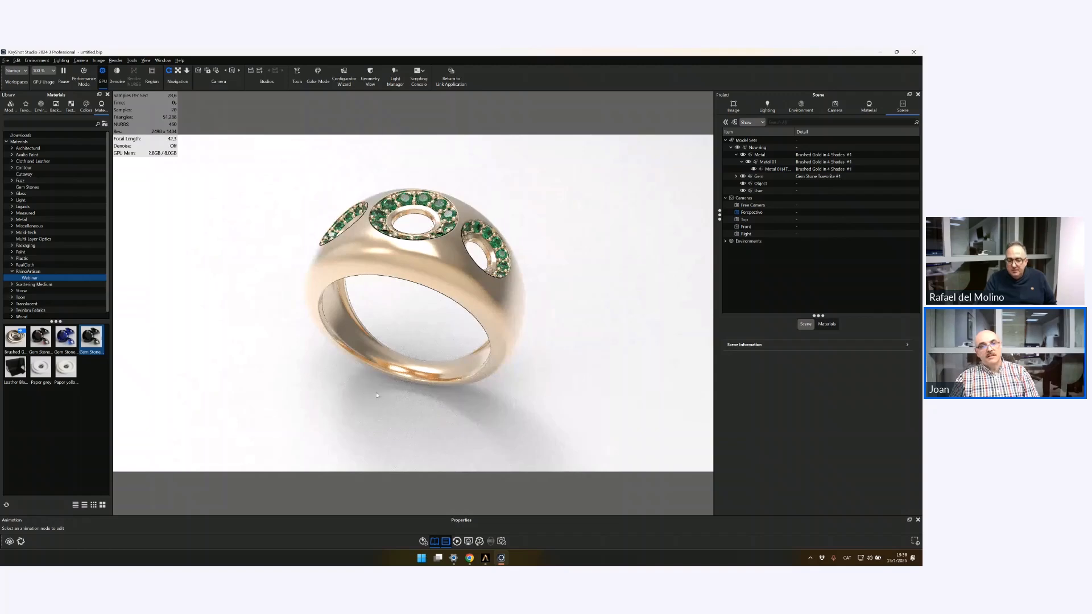
drag(362, 418, 391, 412)
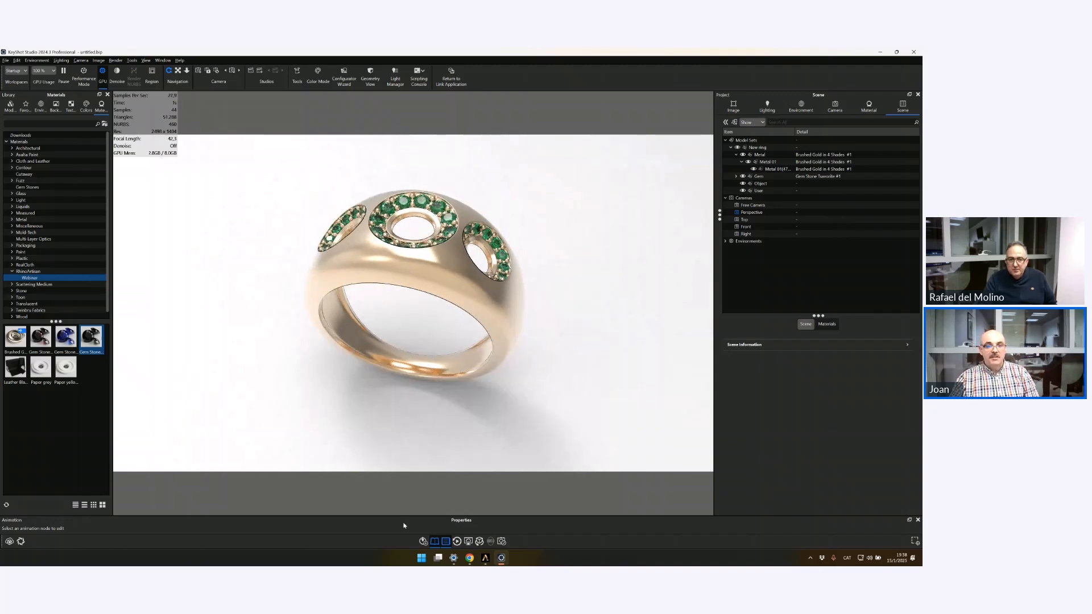
Step: Import the Display Example file from the Resources folder into the current scene with Z as its up orientation
click(423, 541)
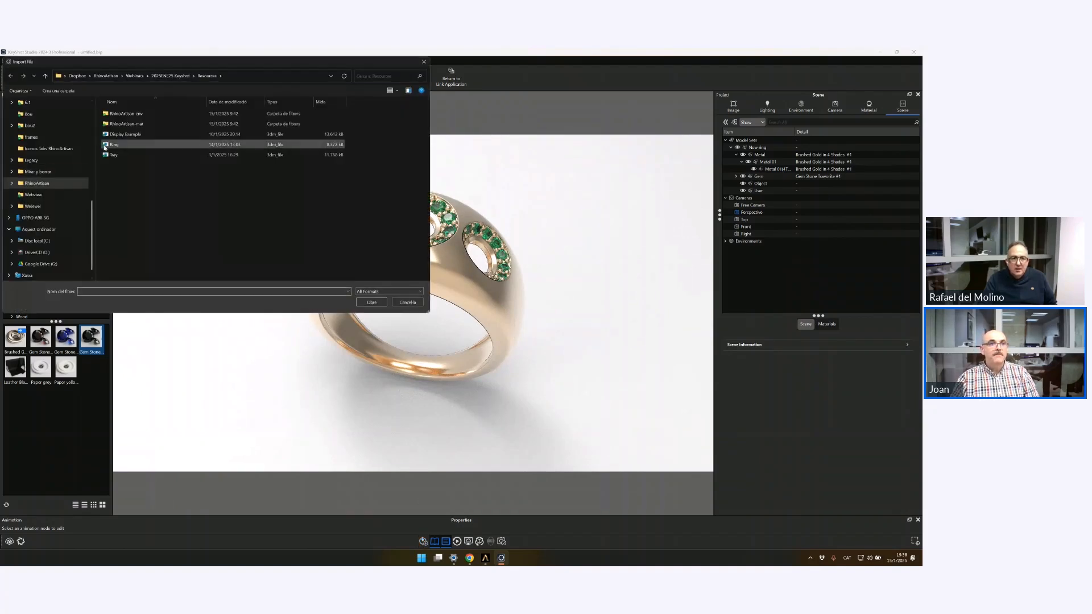
click(129, 136)
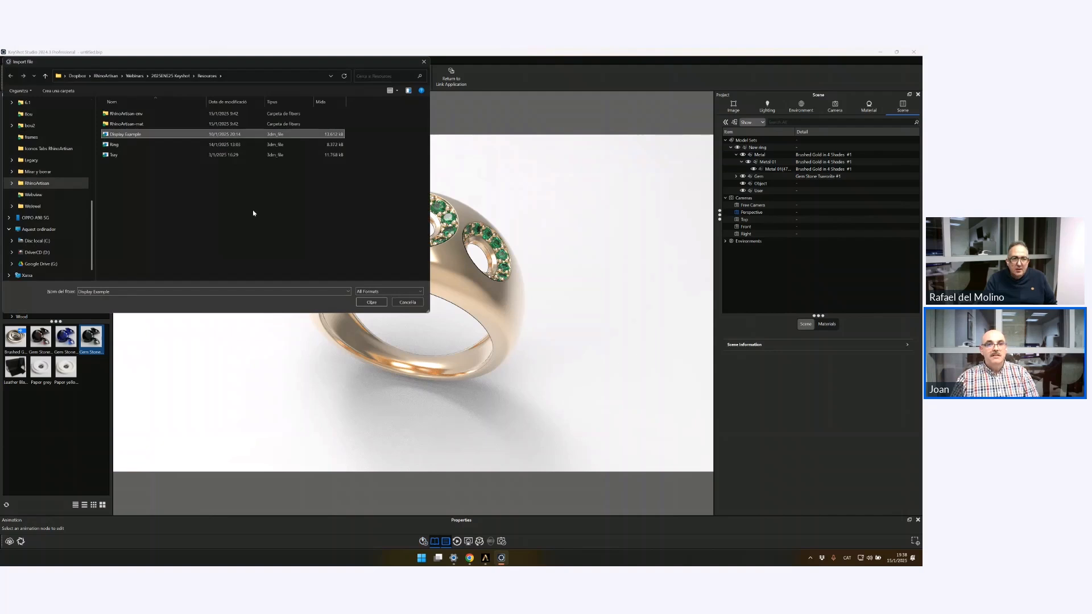
click(371, 302)
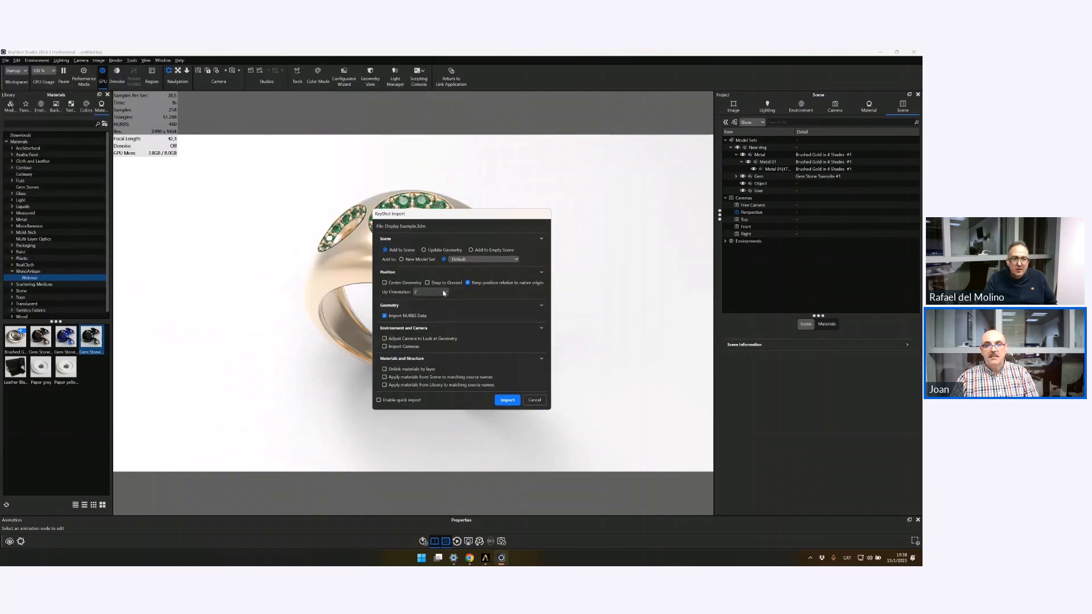
click(507, 400)
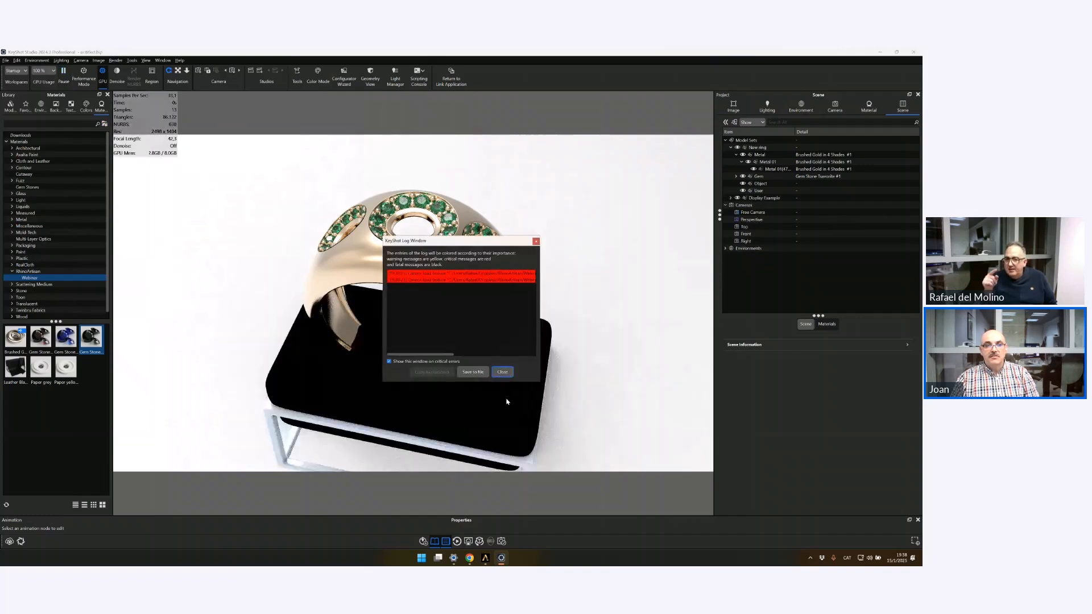
click(502, 373)
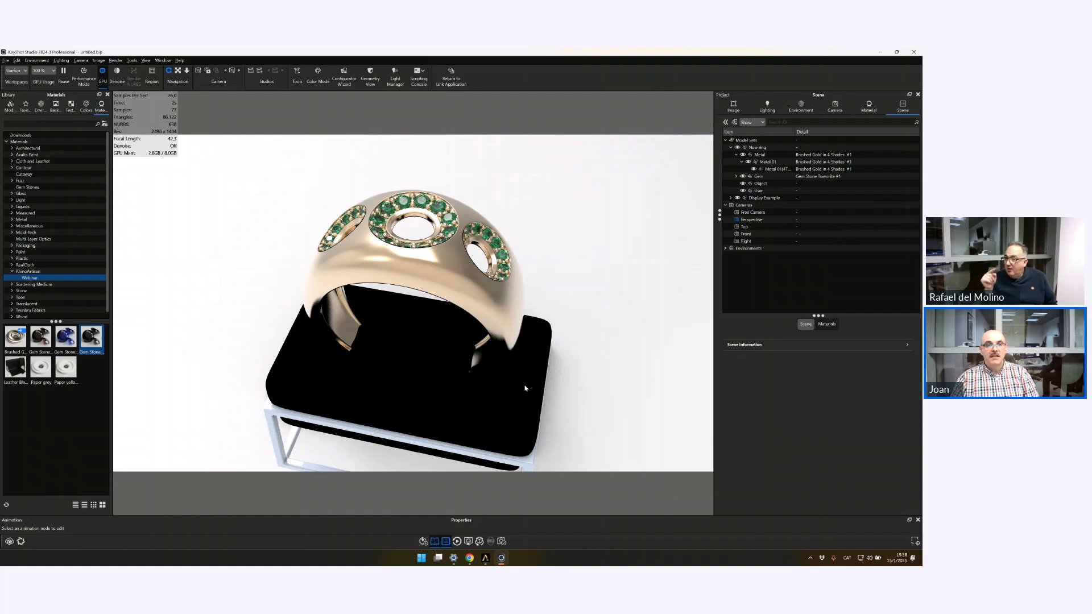
drag(525, 388, 481, 369)
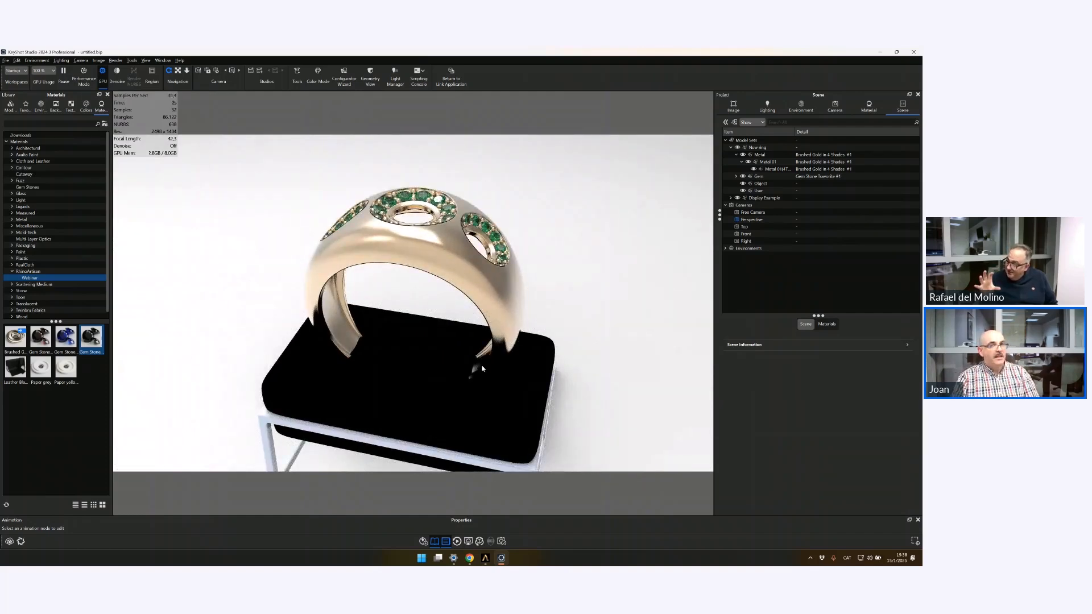
click(423, 541)
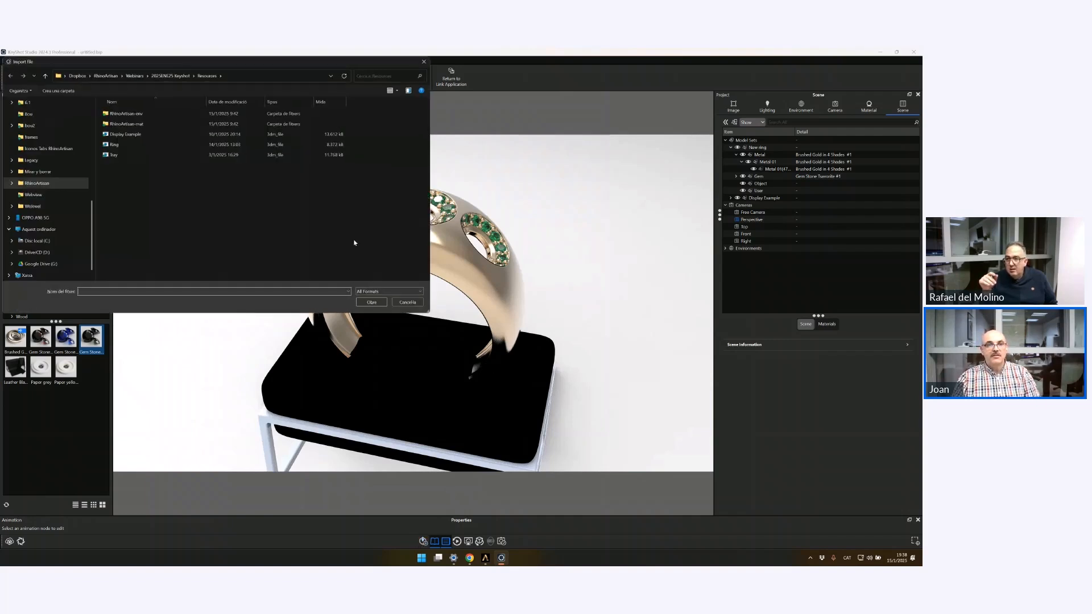
click(131, 134)
click(372, 306)
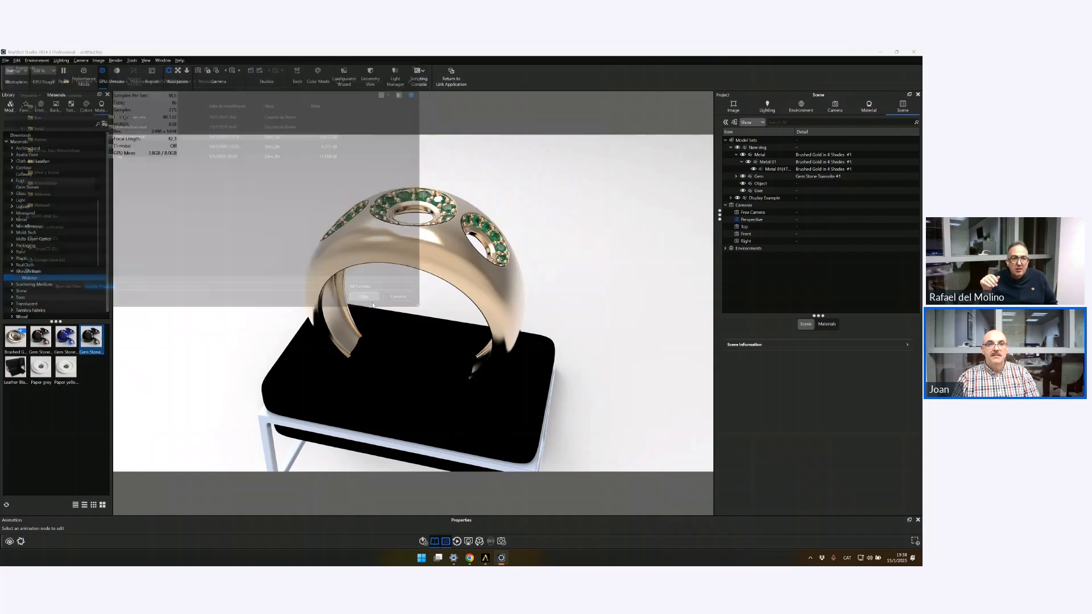
click(438, 291)
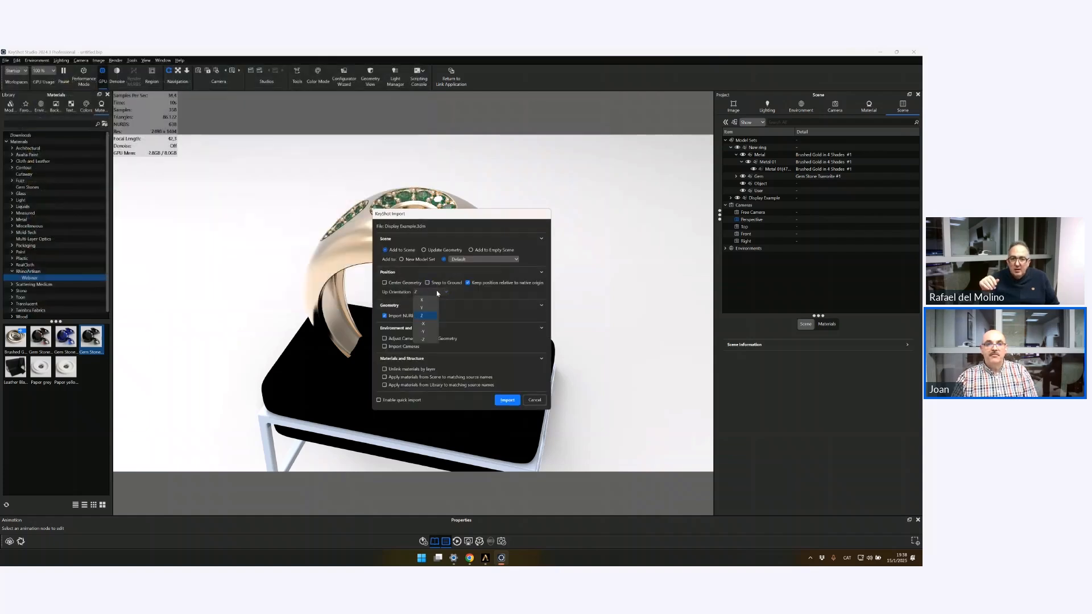
click(423, 308)
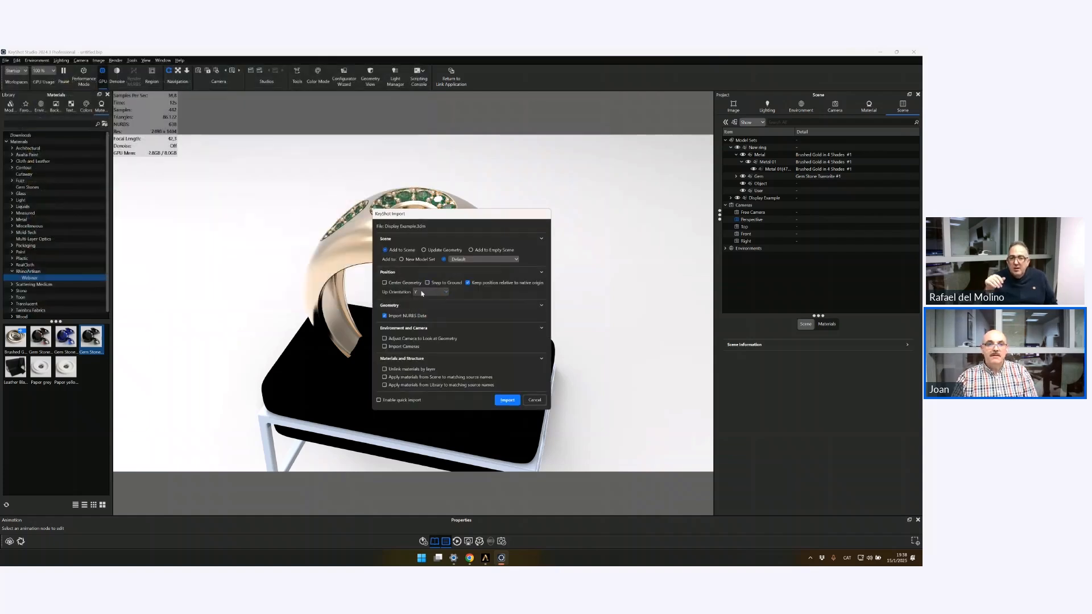
click(424, 292)
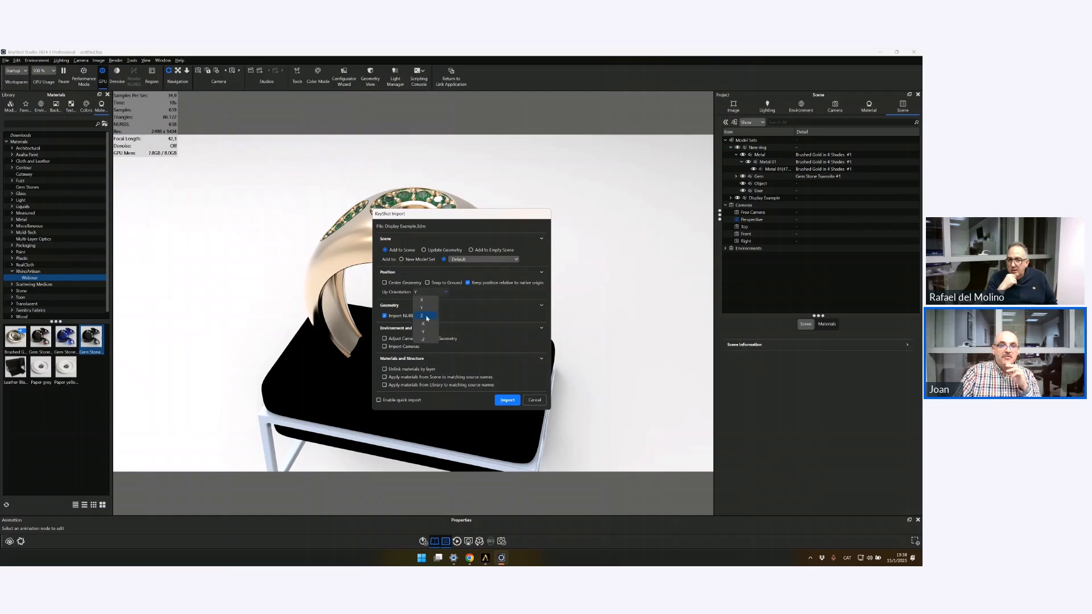
click(427, 318)
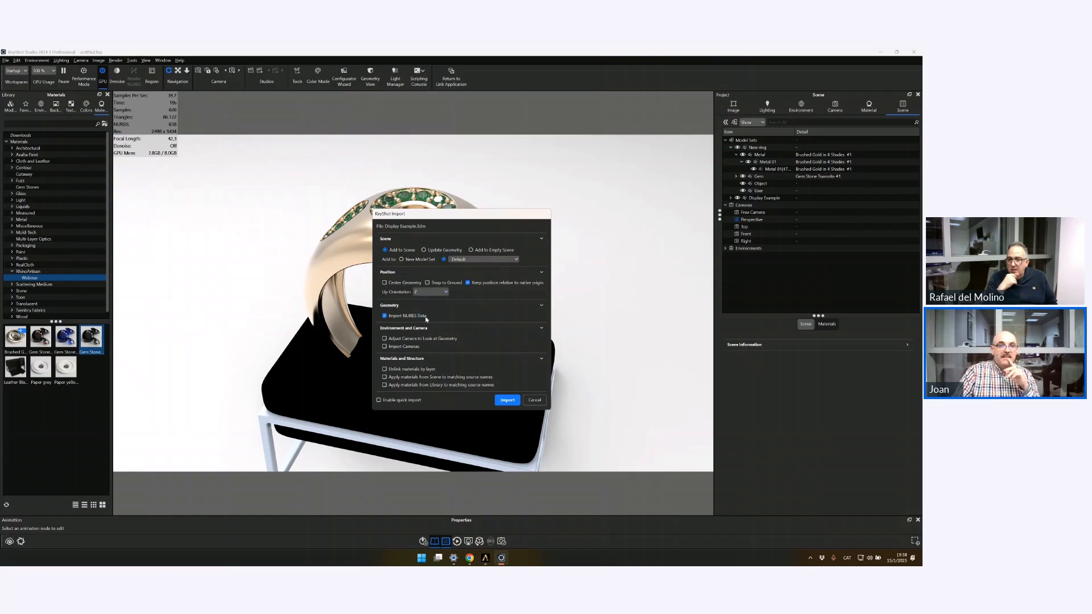
click(537, 401)
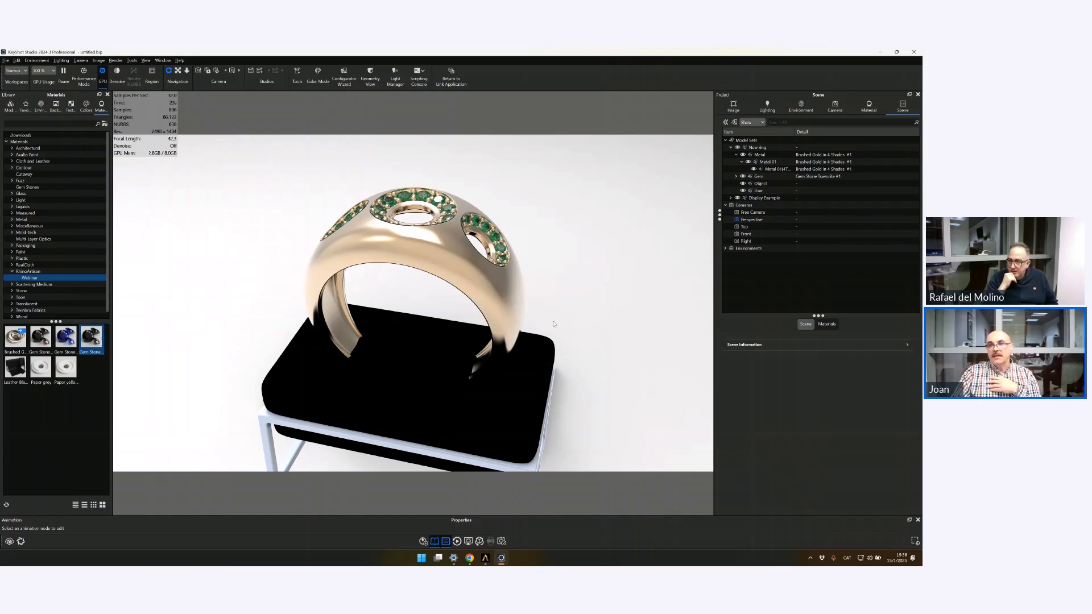
Step: Close the log window and snap the ring model's User group to the ground
click(768, 191)
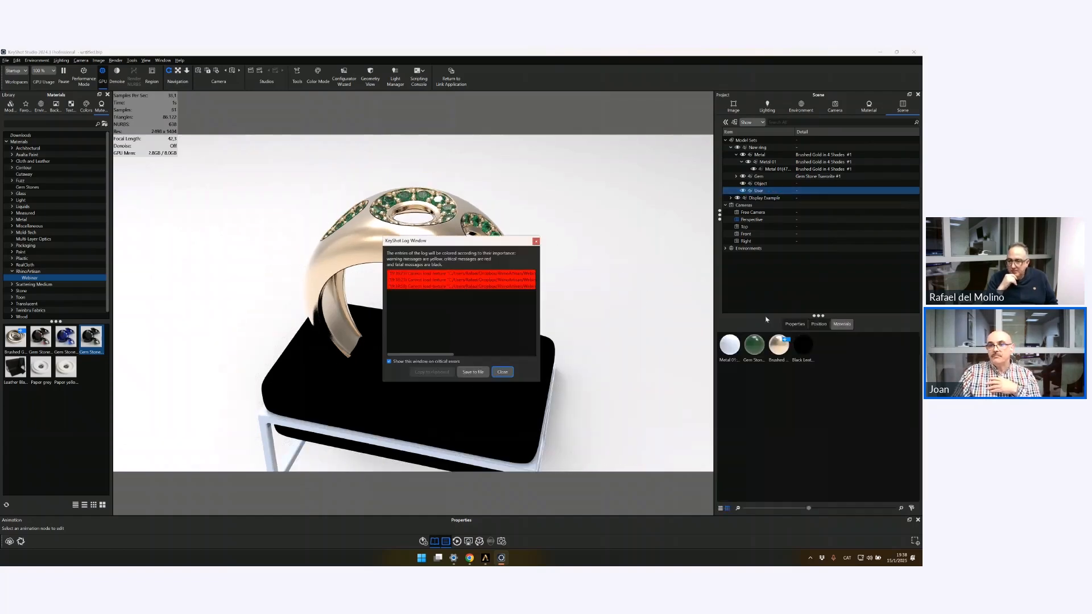
click(536, 242)
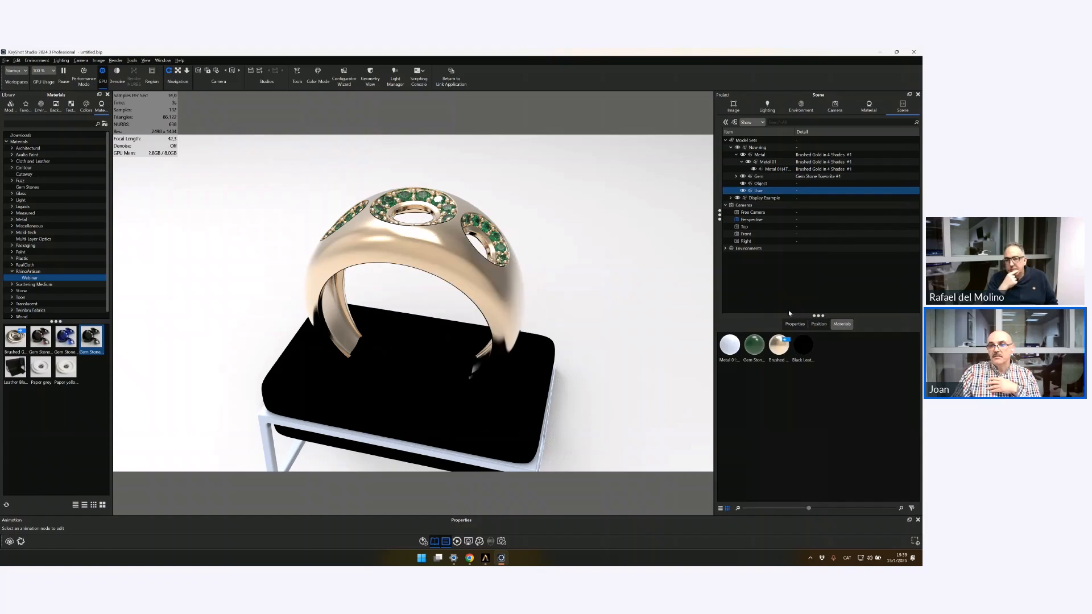
click(819, 324)
click(800, 408)
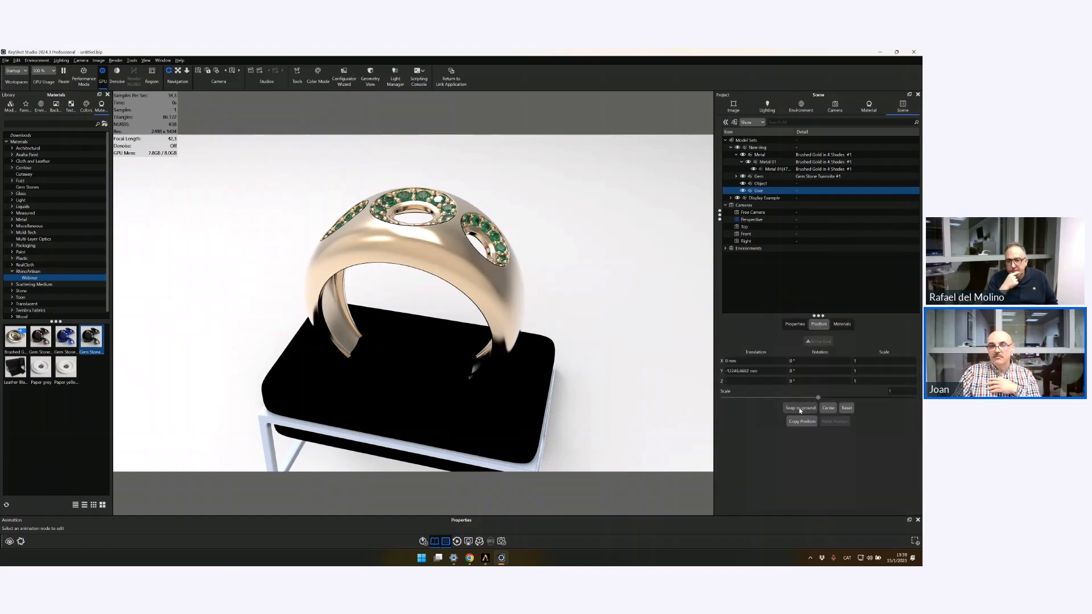
Step: Snap the whole Display Example model to the ground and deselect it
click(775, 198)
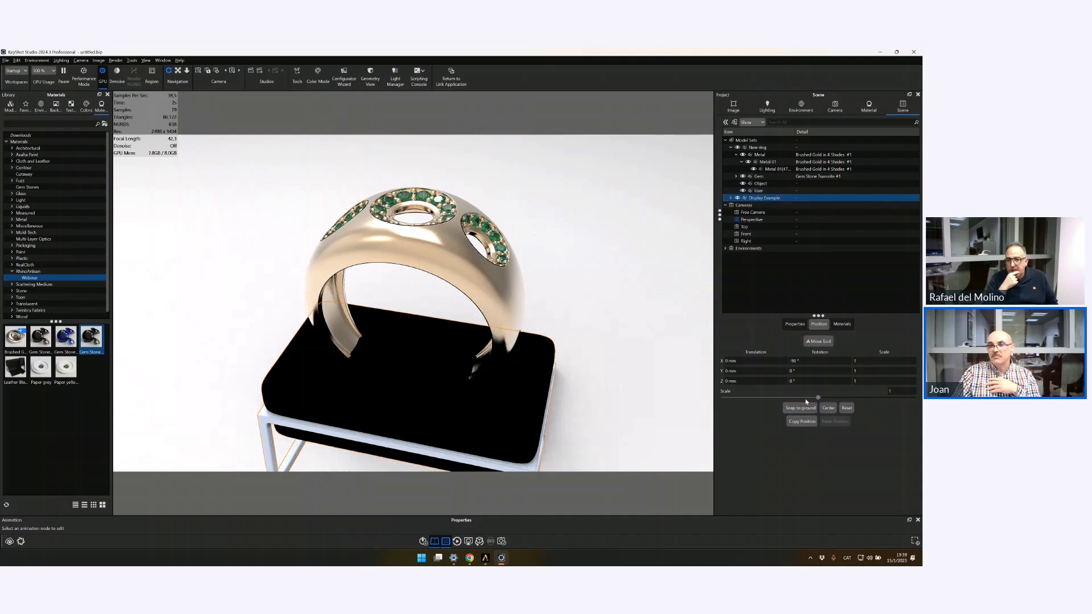
click(802, 408)
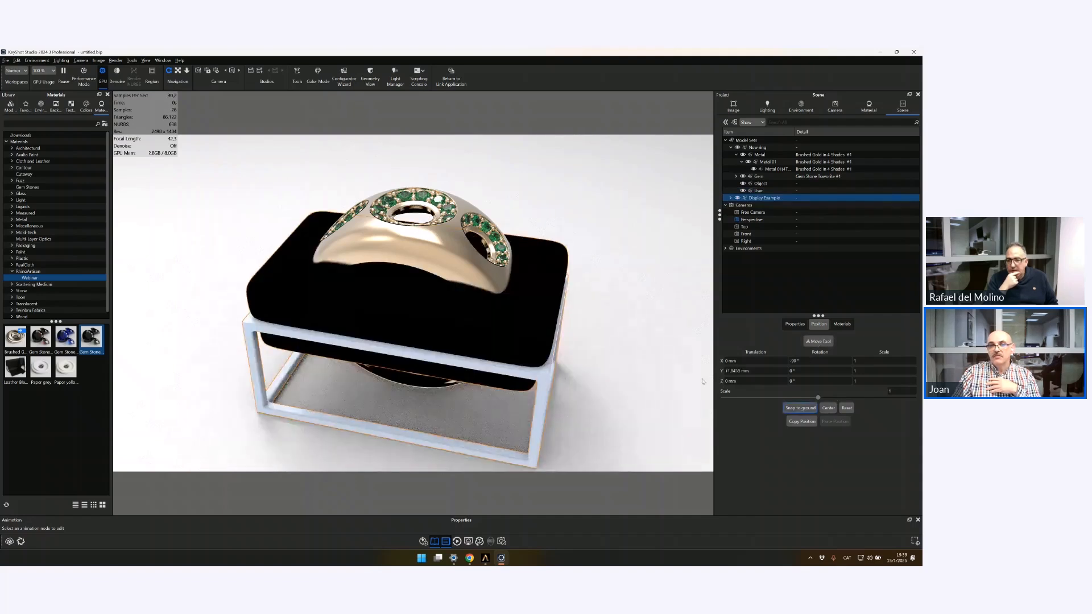
click(619, 369)
scroll(387, 265, up, 1)
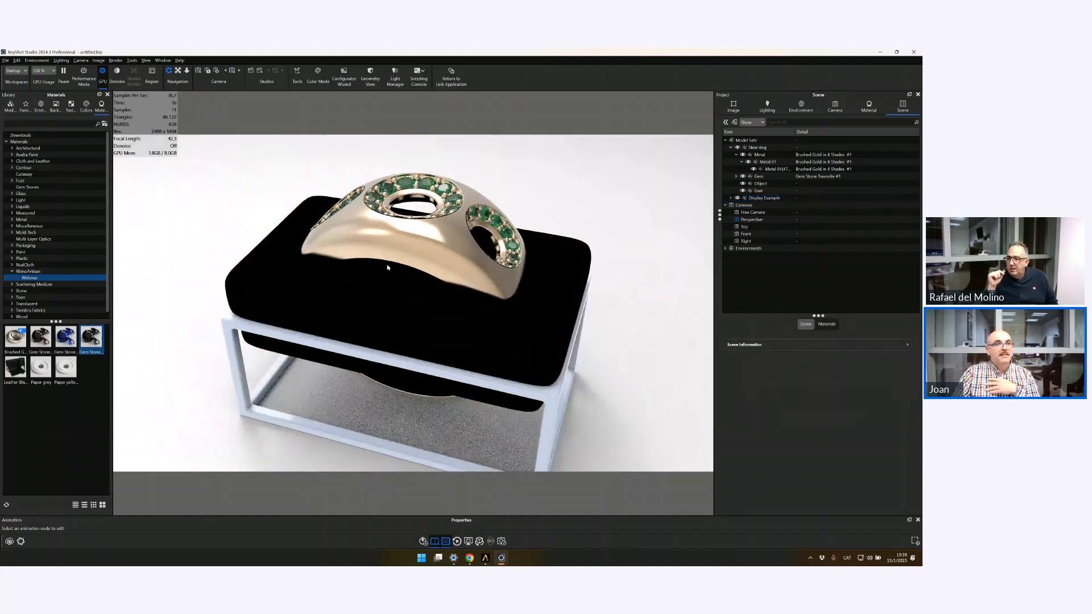
scroll(388, 267, down, 1)
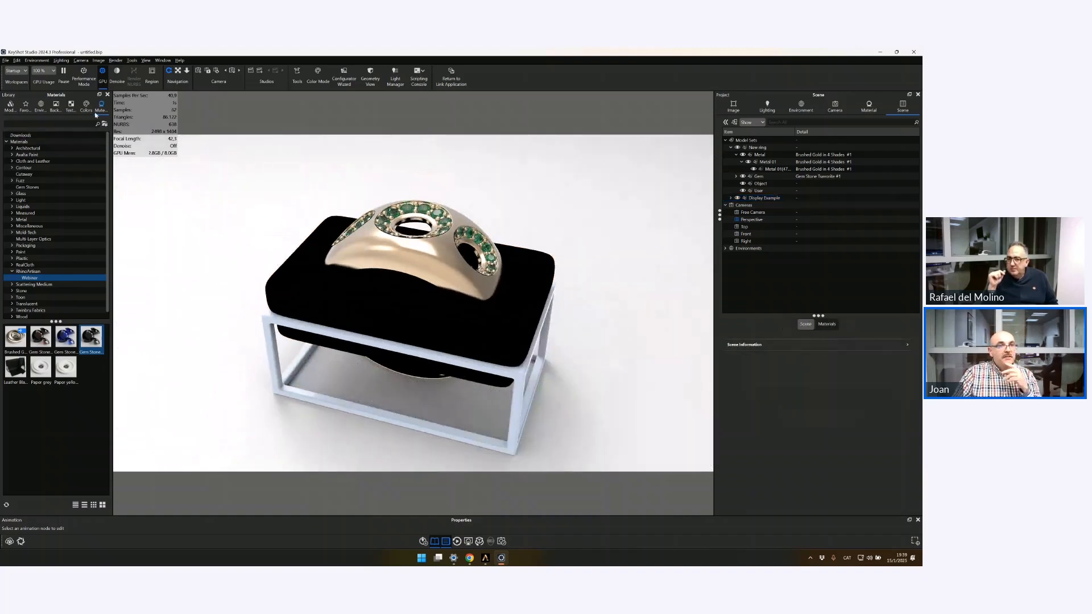
Step: Search all materials for brass and apply the polished brass material to the display's frame
click(21, 141)
click(34, 124)
text(br)
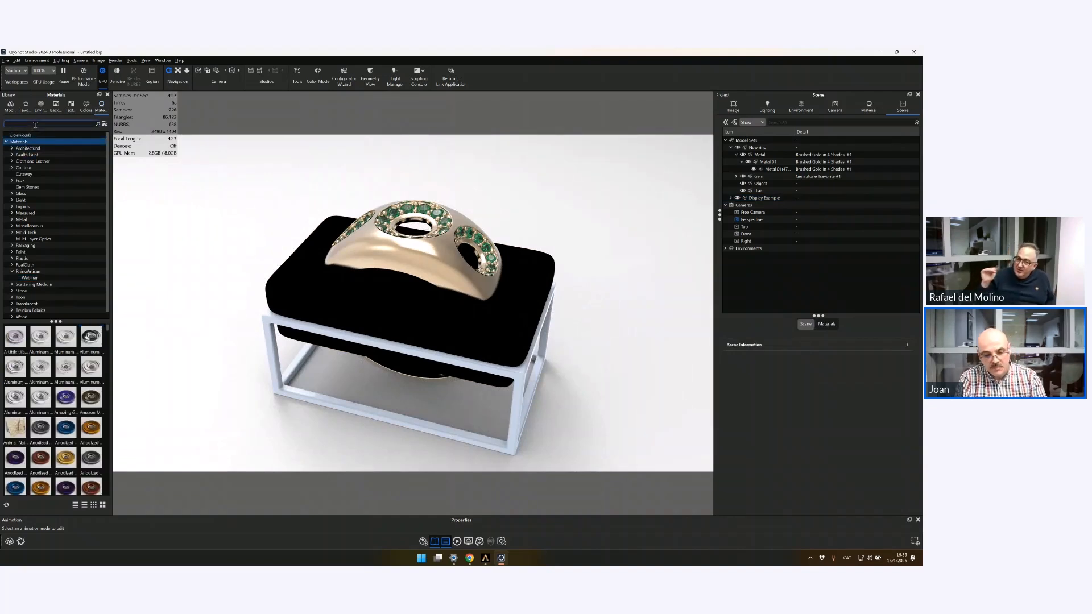
text(ass)
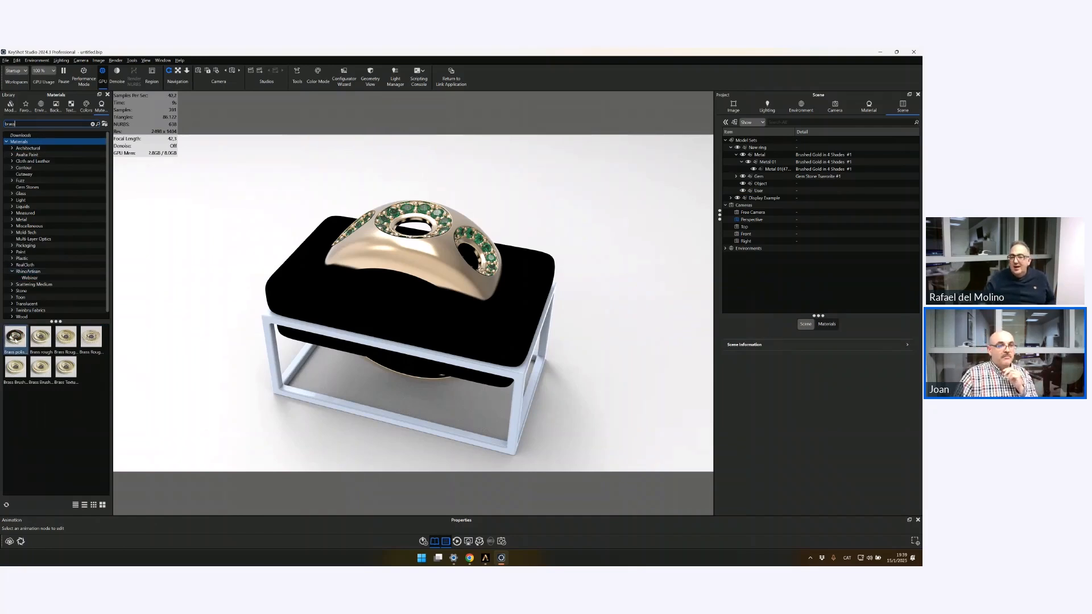
click(15, 336)
drag(16, 336, 273, 364)
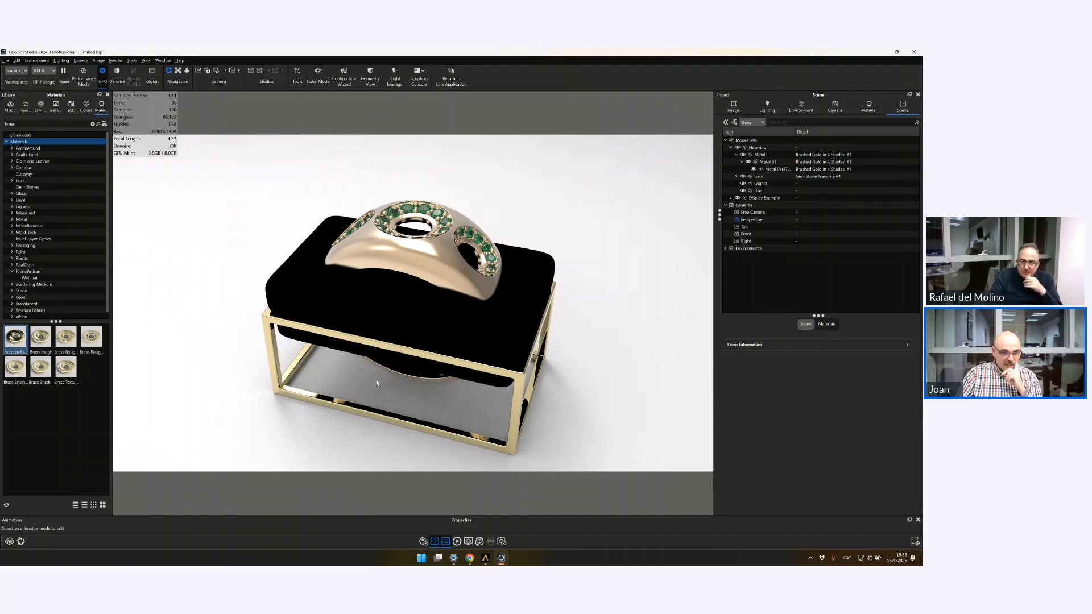
Step: Try lowering the Display Example model with the Move tool, snapping it back to the ground before confirming
drag(360, 379, 275, 370)
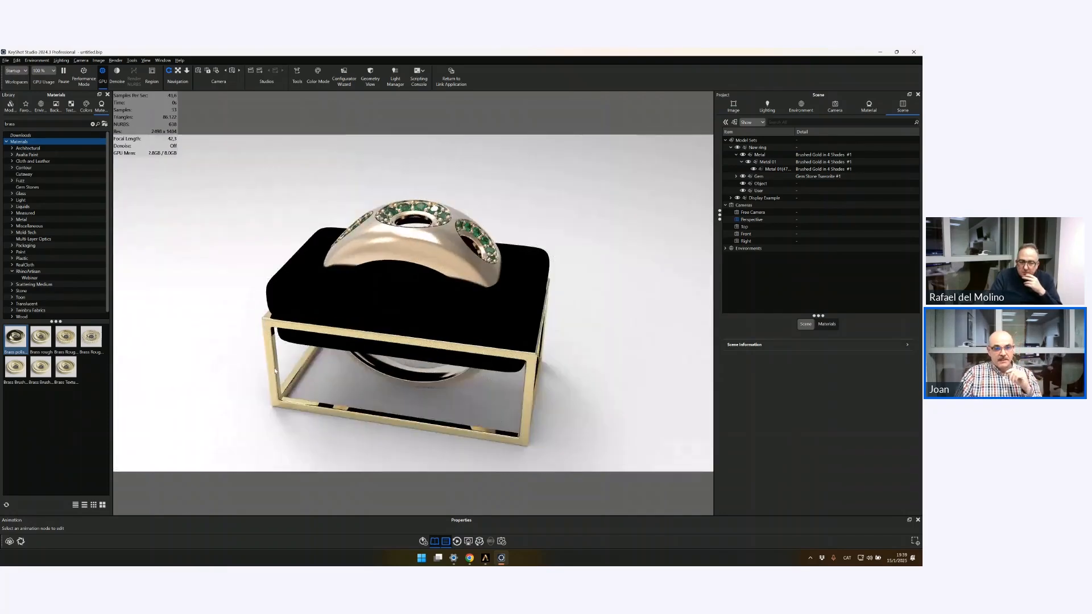
click(445, 324)
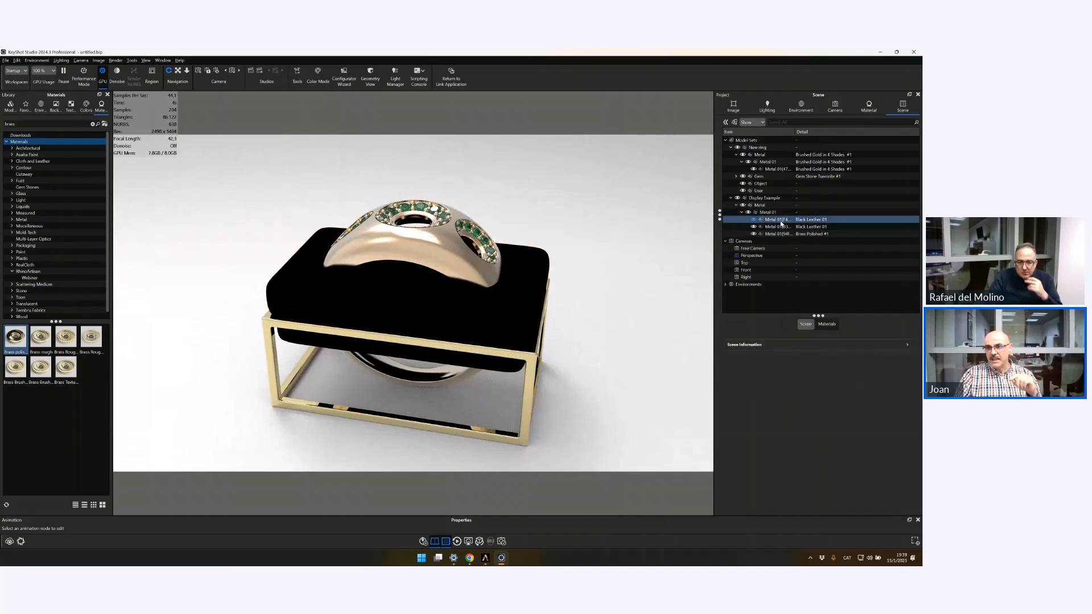
click(780, 201)
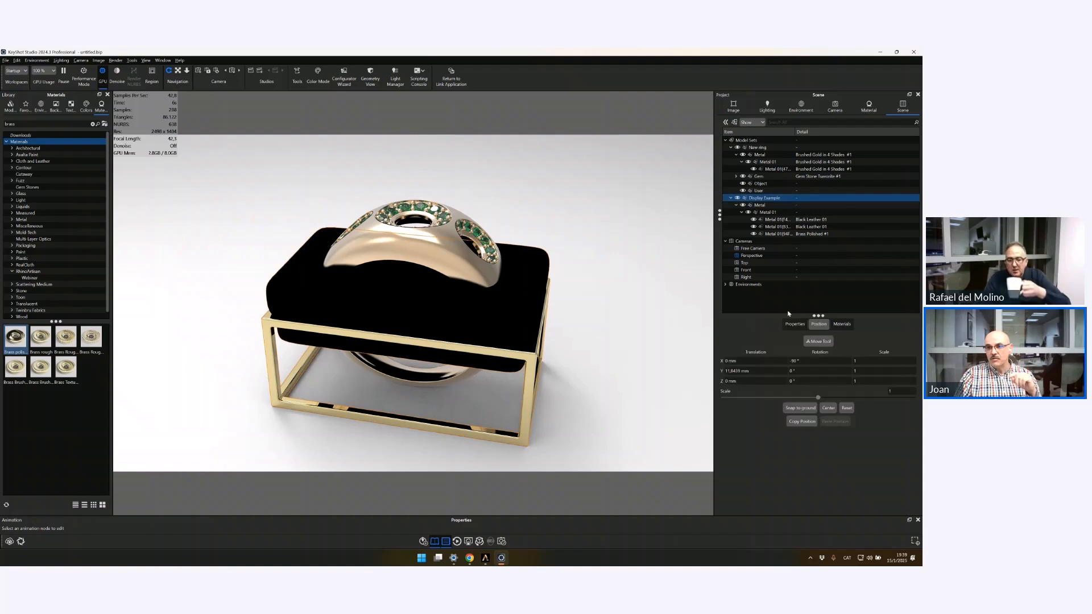
click(818, 341)
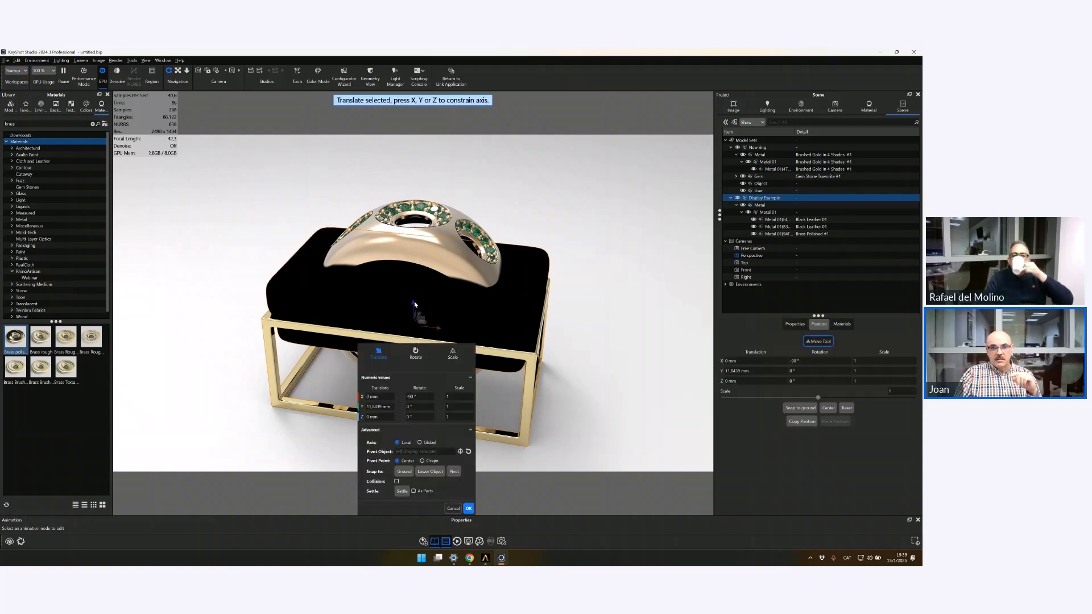
drag(413, 304, 132, 329)
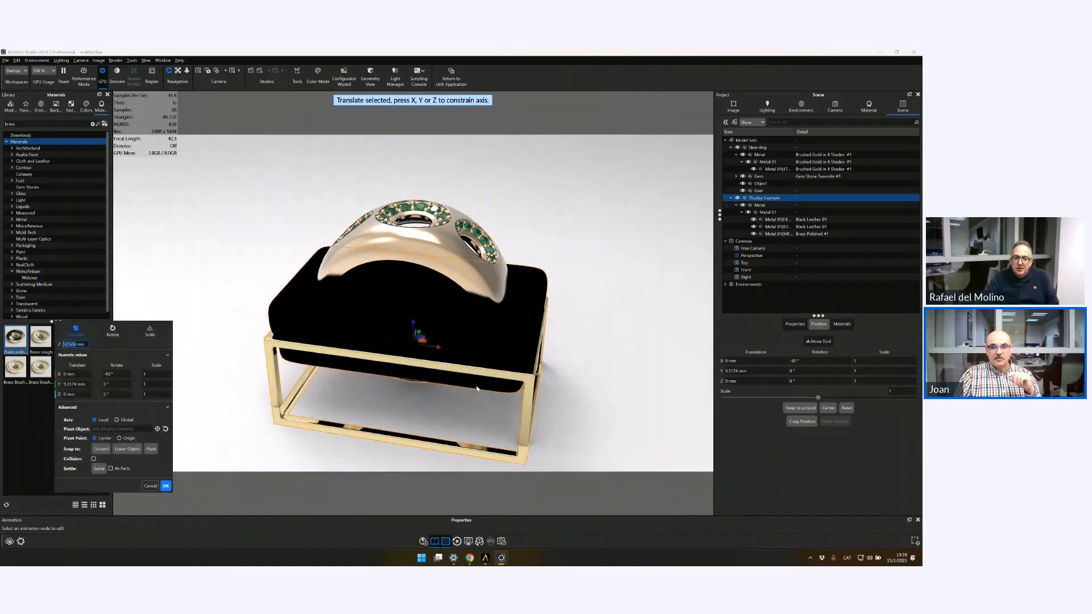
right_click(381, 405)
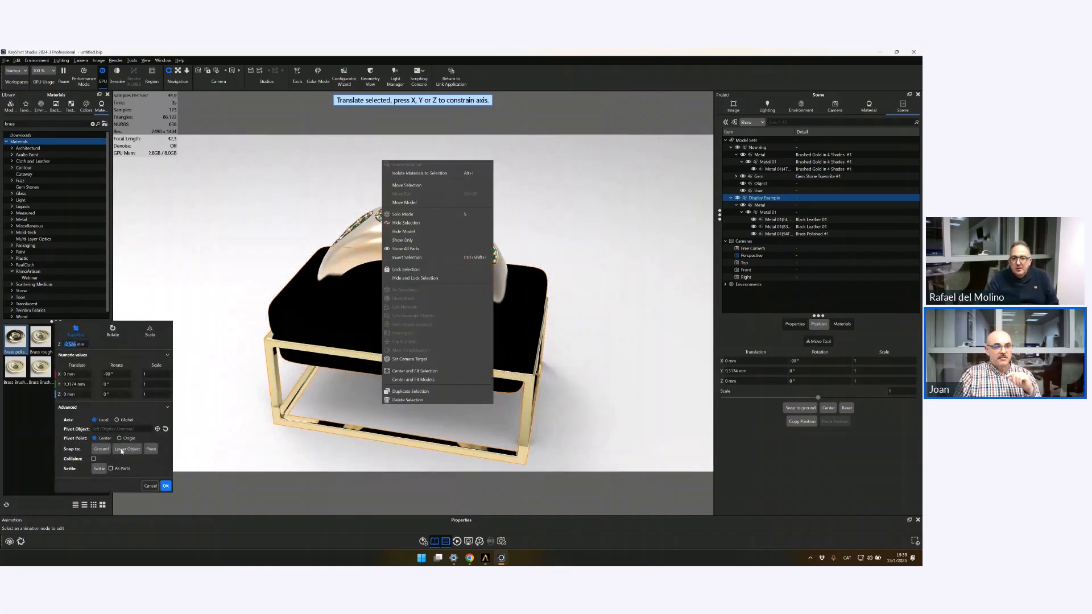
click(95, 450)
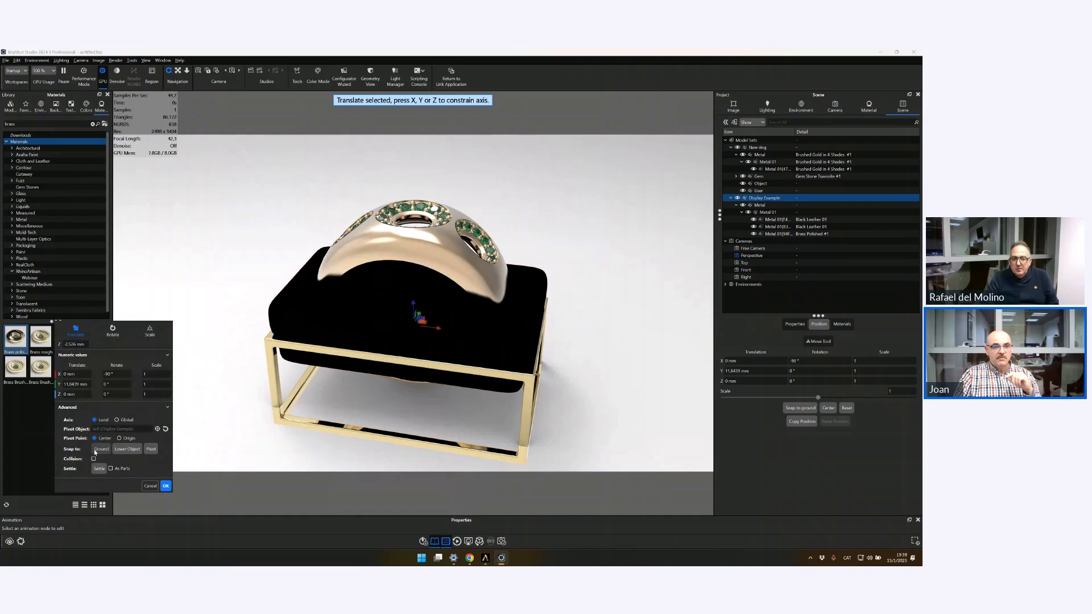
click(166, 486)
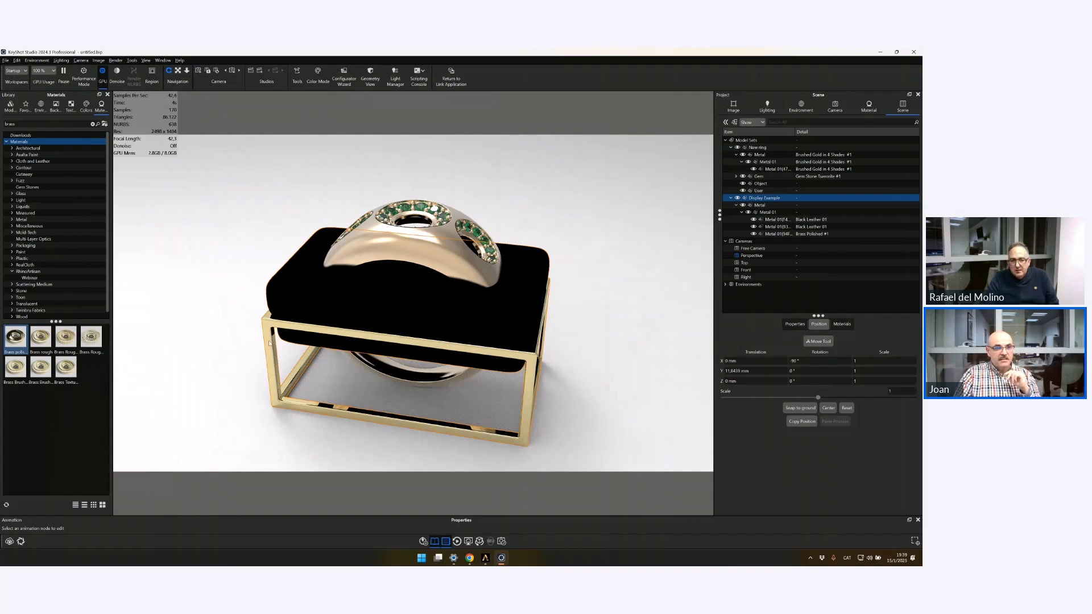
Step: Apply the Leather Black Perforated for Displays material from the Webinar folder to the display's cushion
click(156, 346)
click(315, 310)
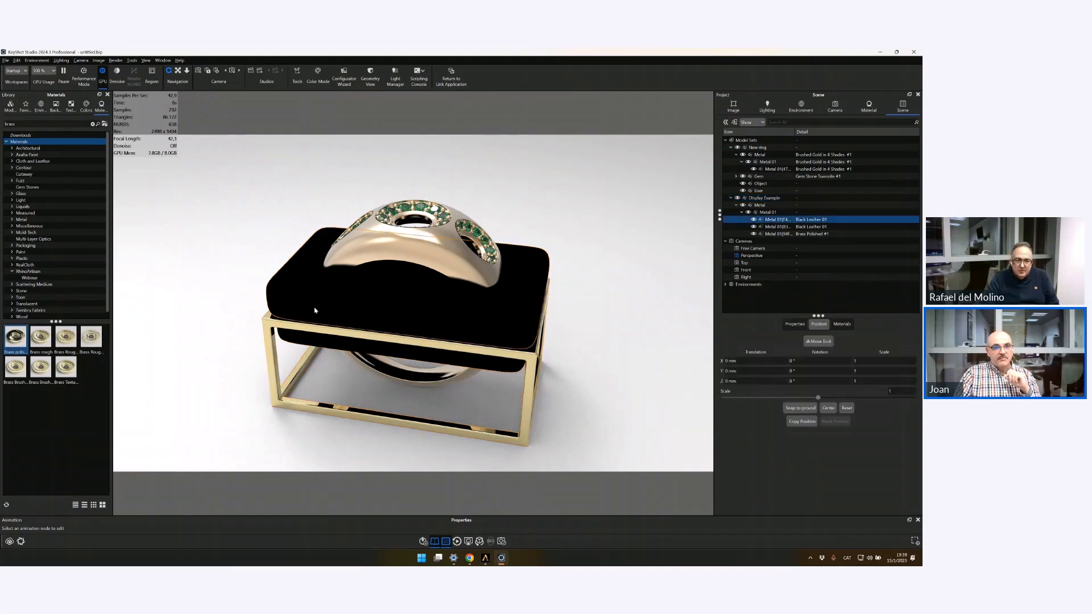
click(207, 275)
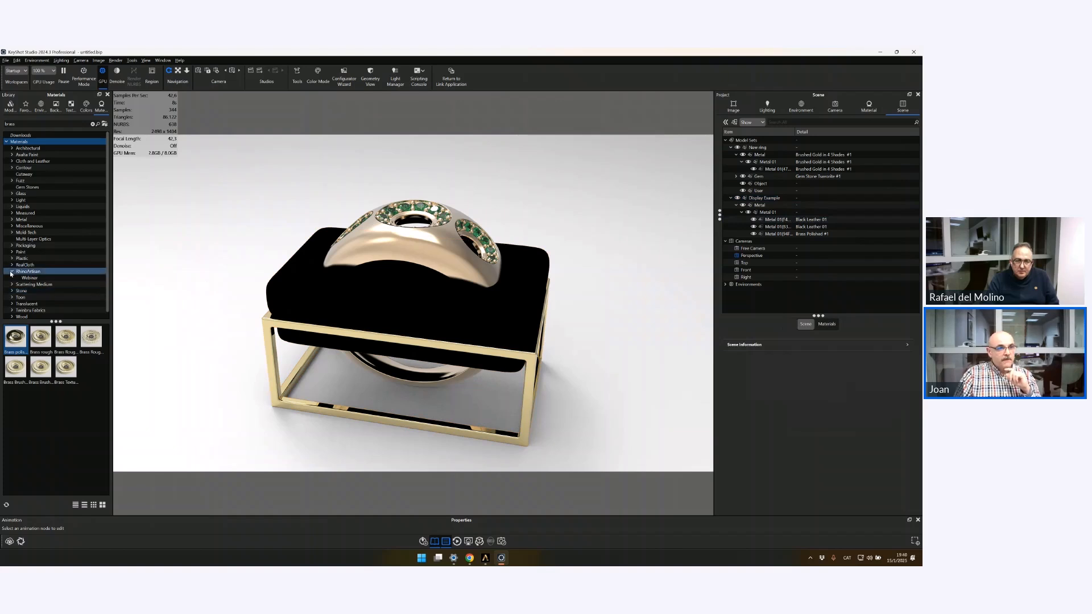
click(32, 277)
drag(15, 367, 519, 325)
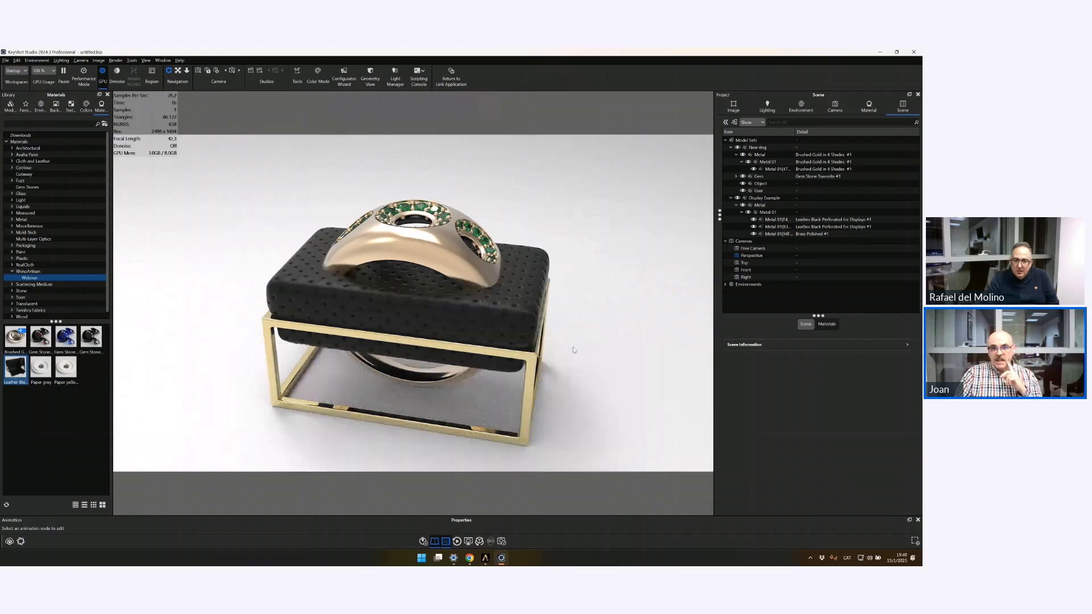
Step: Raise the whole ring model vertically by about 8.67 mm with the Move tool, above the display's cushion
drag(573, 351, 570, 372)
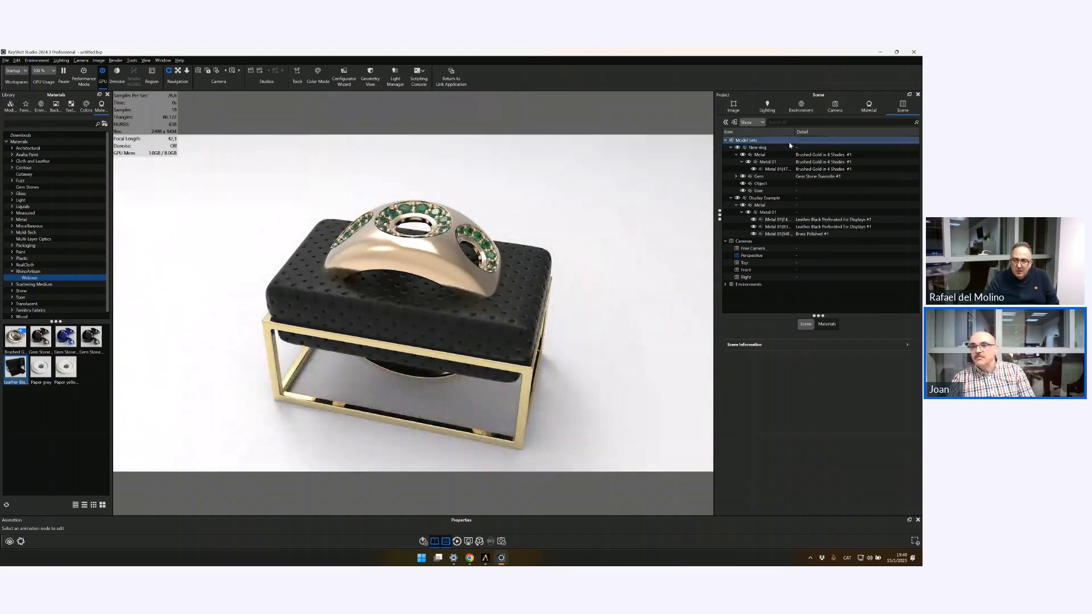
click(815, 149)
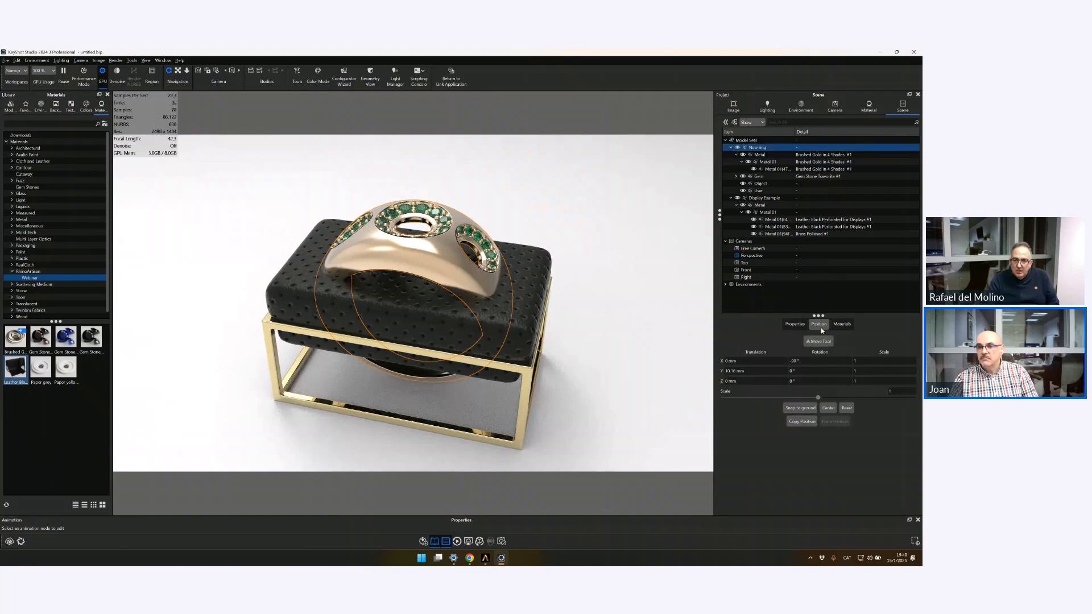
click(819, 342)
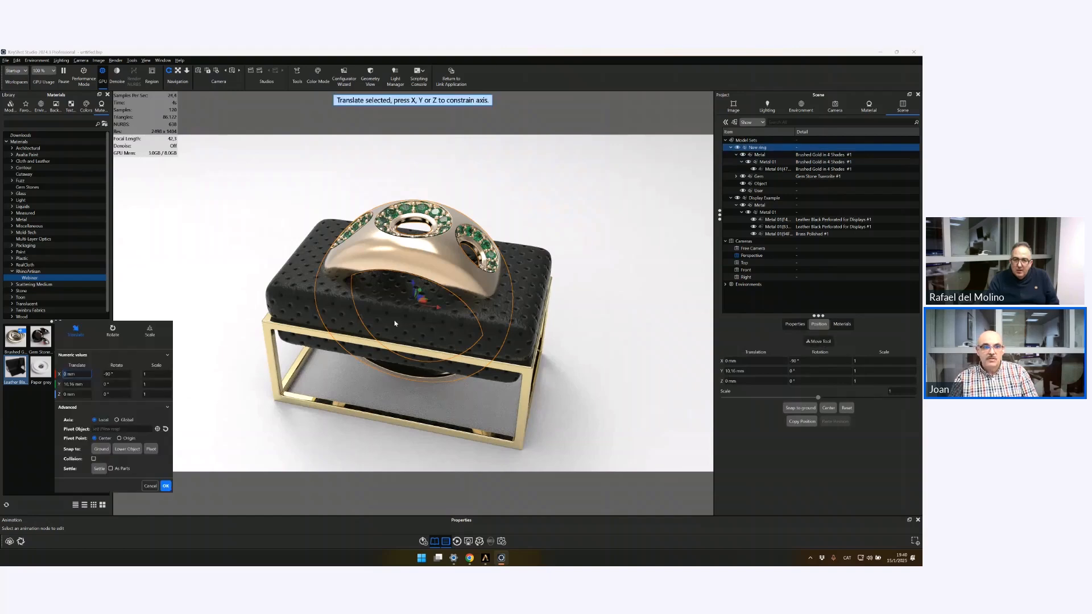
drag(379, 354, 414, 218)
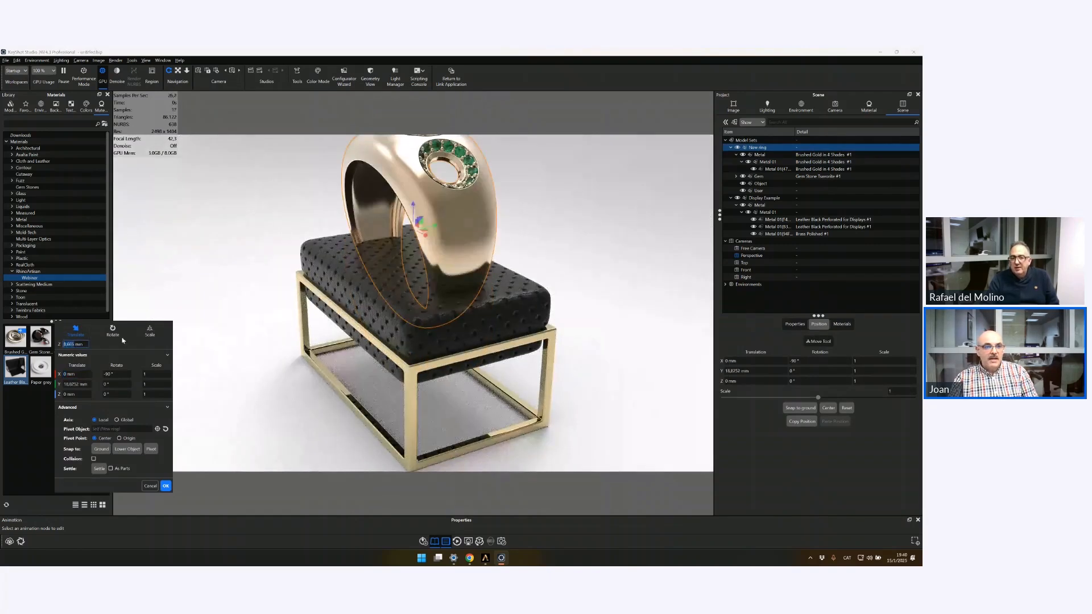
Step: Rotate the ring about its X axis to about -13.06° so it leans down onto the cushion
click(110, 333)
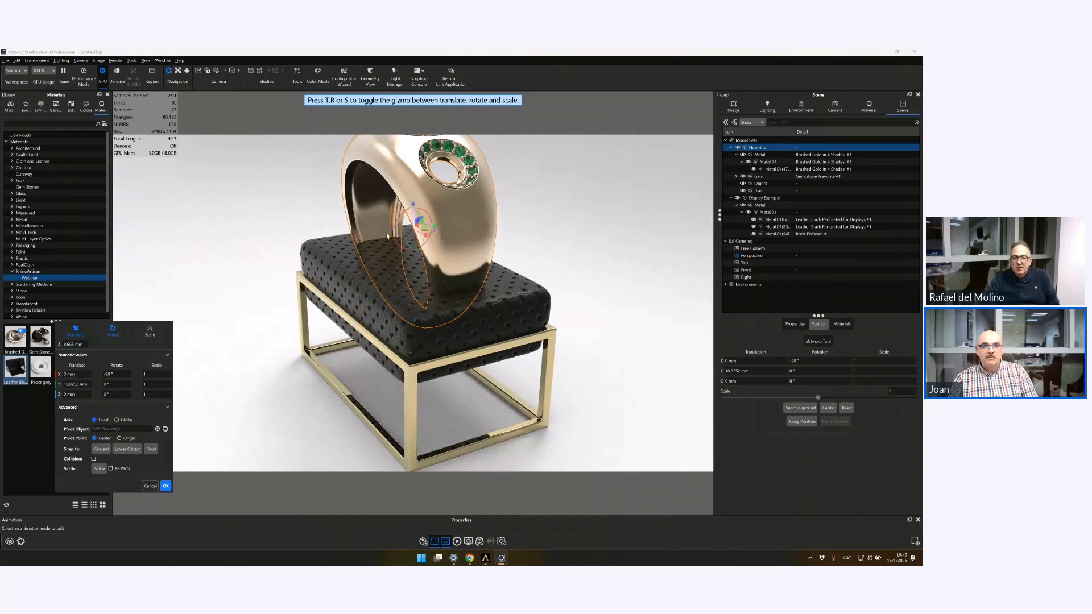
drag(401, 217, 382, 247)
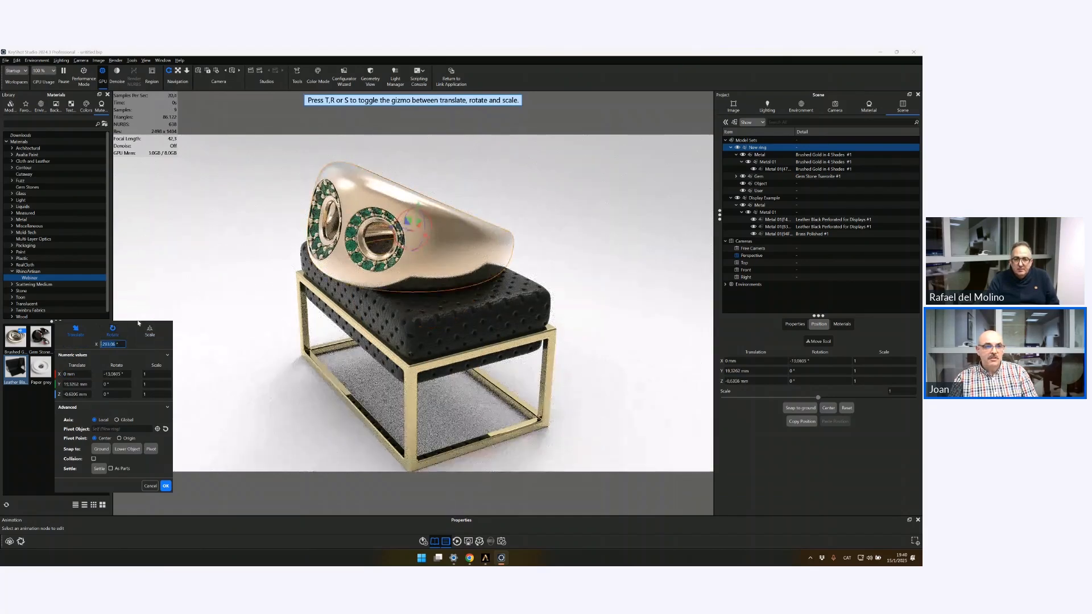
click(111, 332)
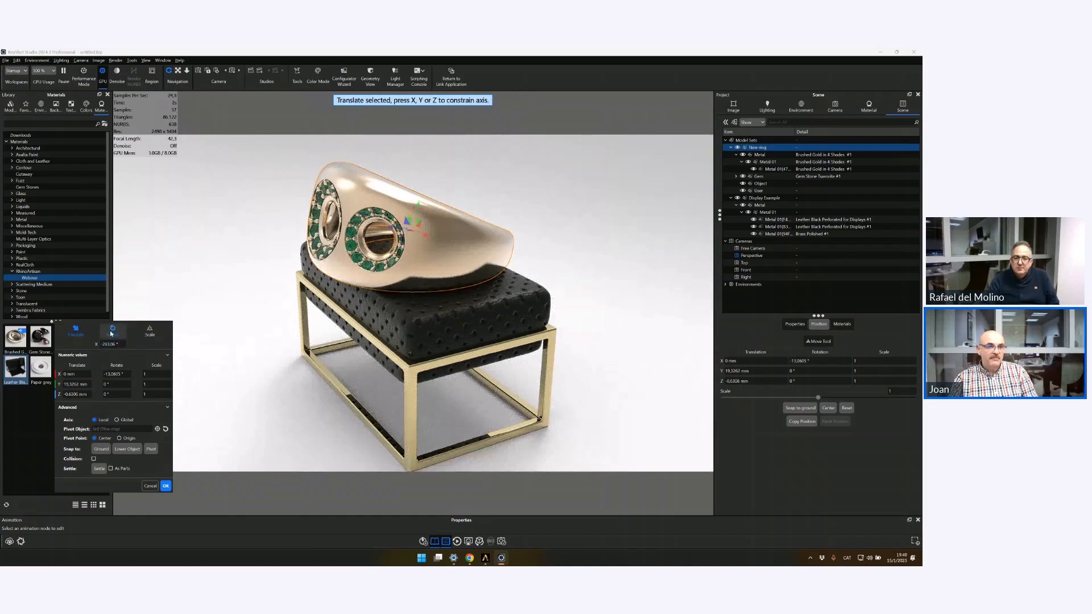
Step: Raise the tilted ring about 0.188 mm along its local Y axis above the cushion, checking it from the side, and accept the move
click(112, 332)
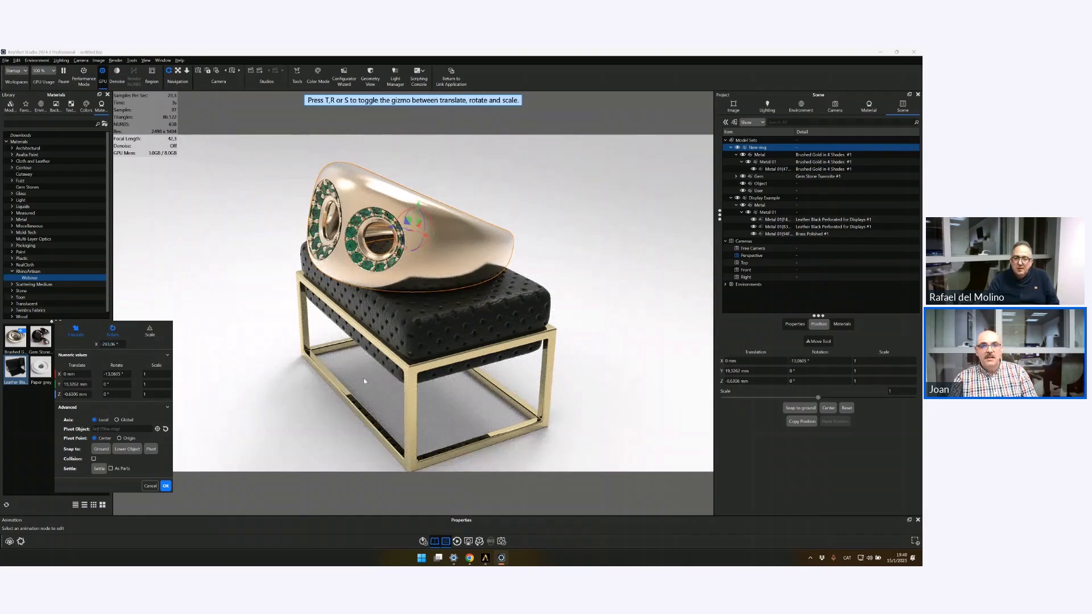
drag(356, 388, 226, 382)
drag(420, 203, 421, 200)
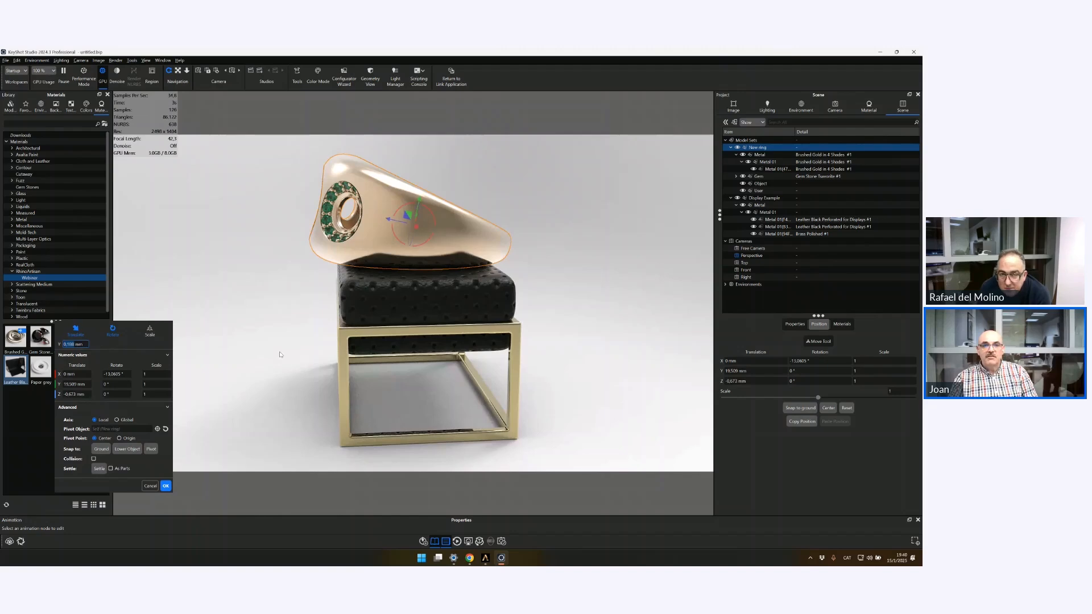
drag(279, 354, 393, 376)
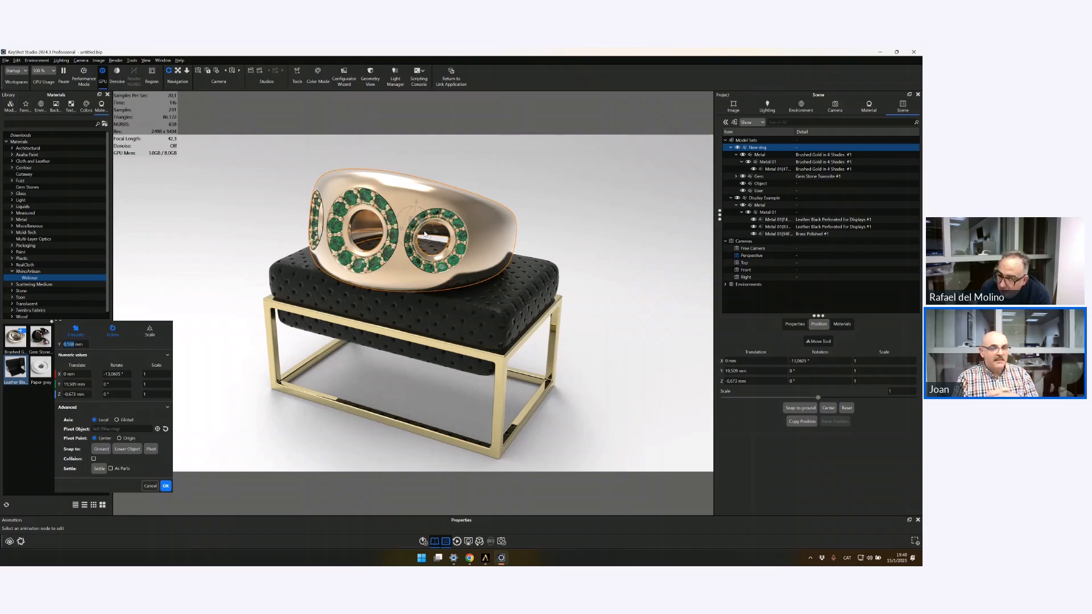
click(412, 380)
click(165, 486)
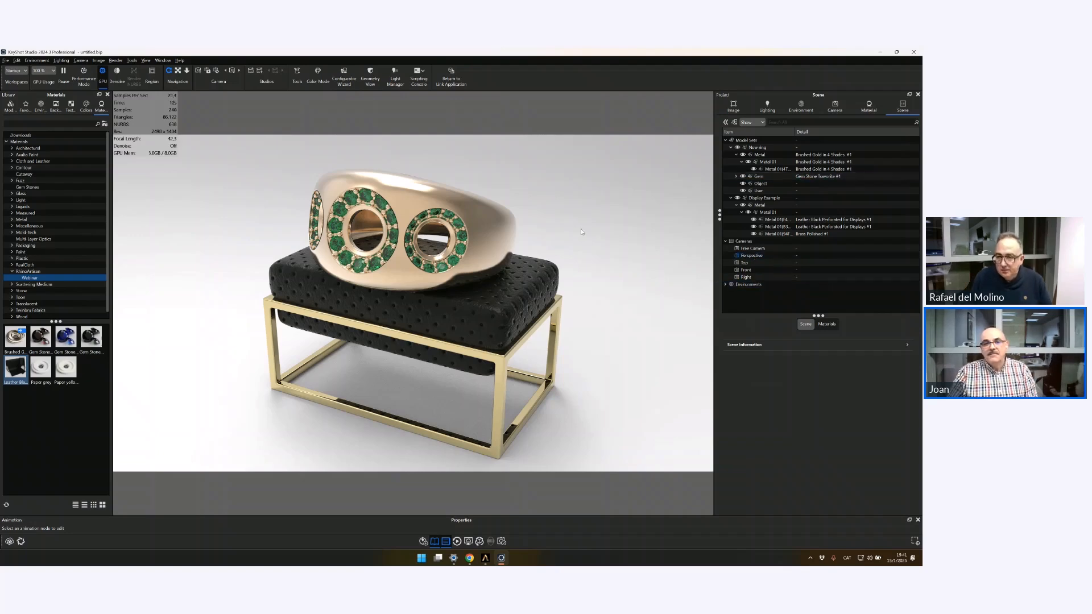
drag(581, 229, 600, 221)
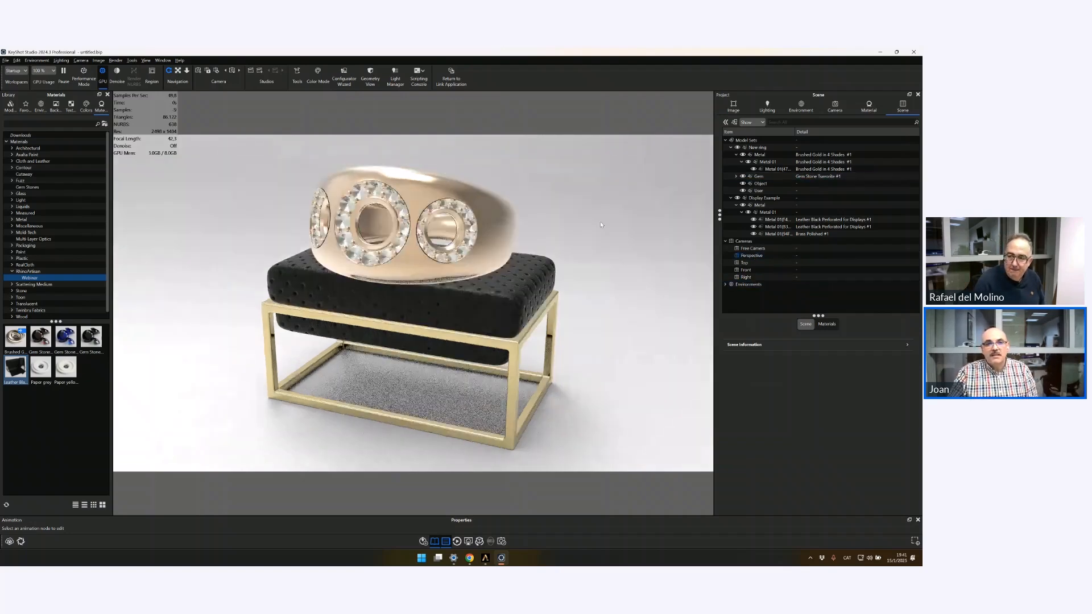
right_click(401, 311)
click(234, 187)
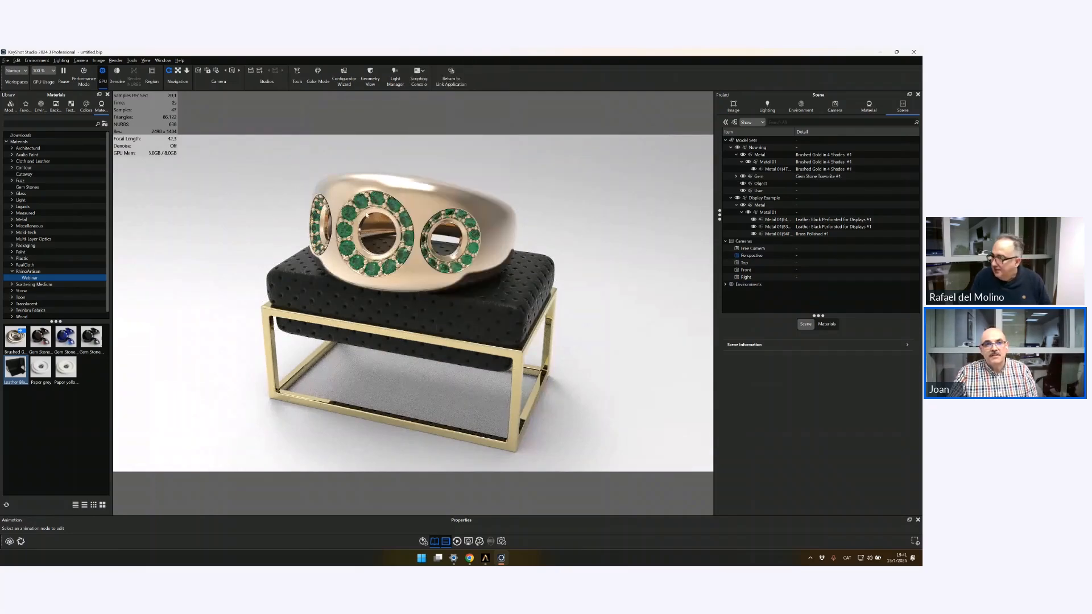
scroll(374, 213, down, 1)
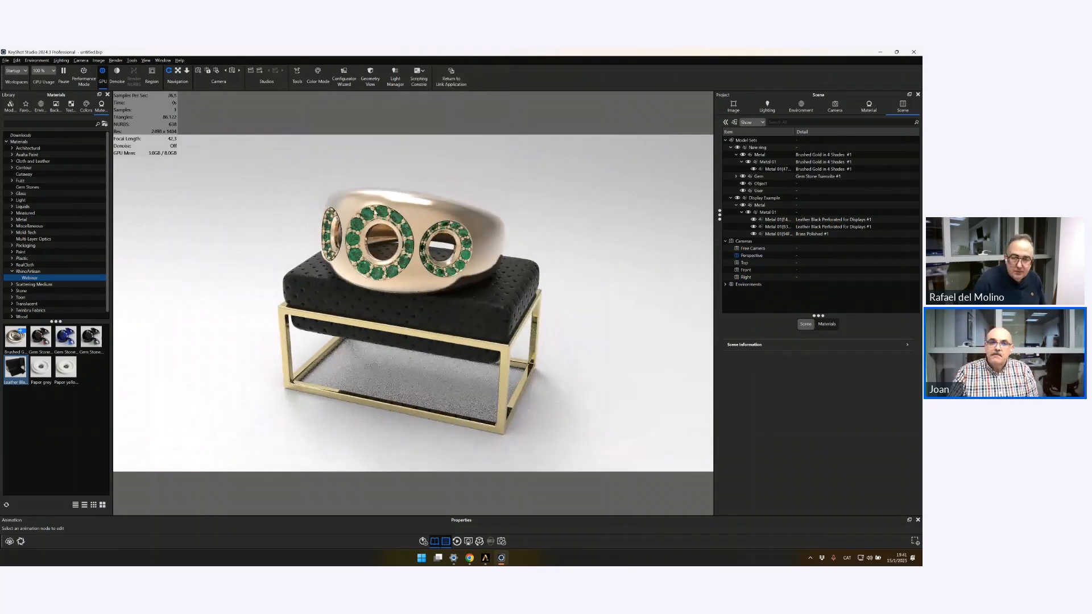
scroll(374, 212, up, 2)
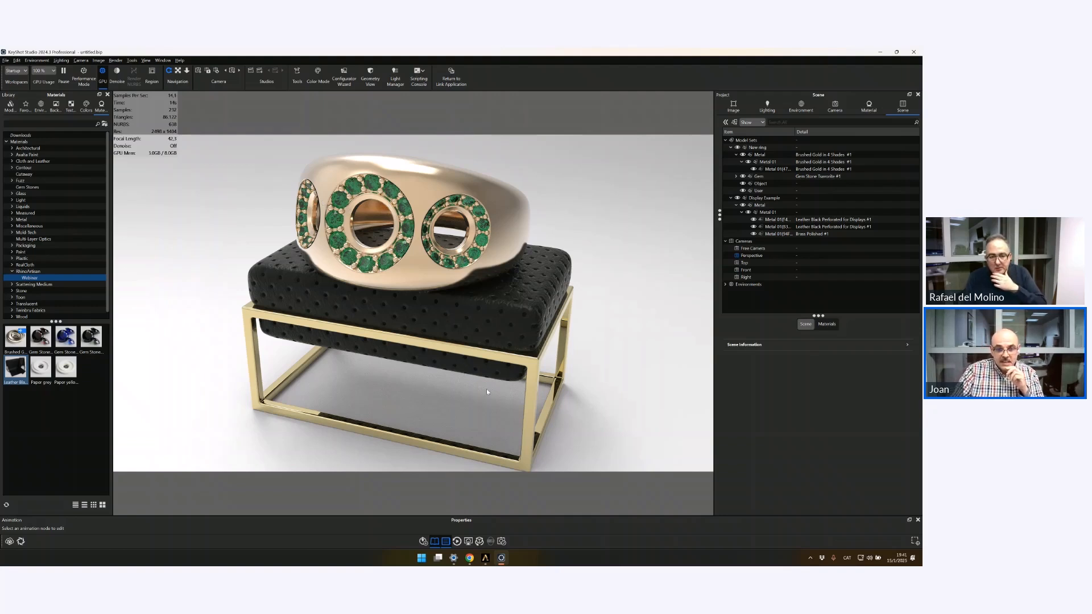
Step: Switch to RhinoArtisan, start surface extraction, and window-select the faces around the three gem circles of the ring
click(485, 560)
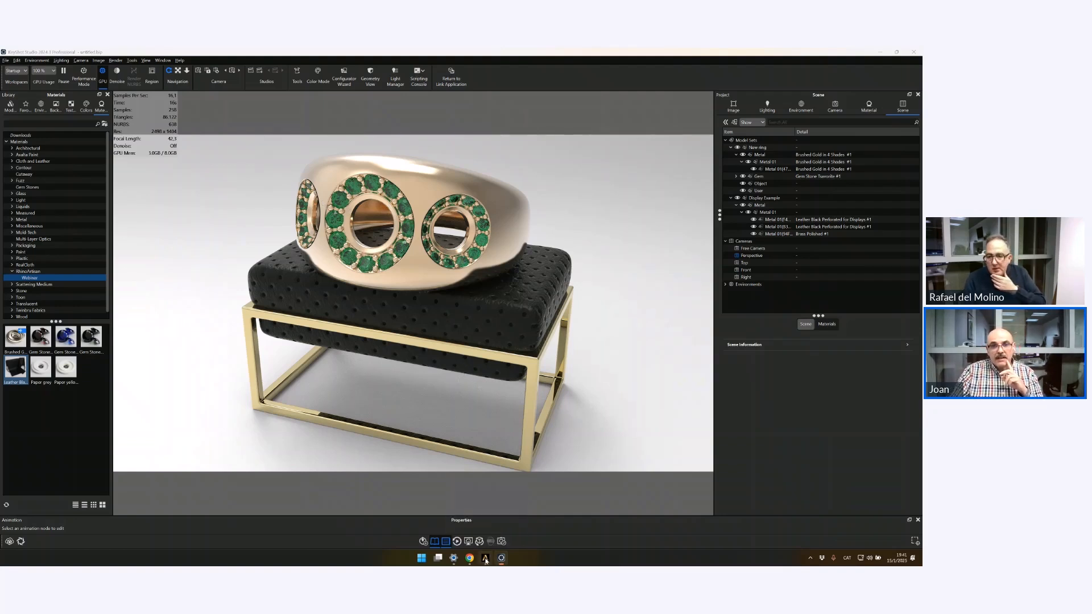
right_drag(482, 304, 469, 368)
scroll(461, 371, up, 2)
scroll(461, 370, down, 2)
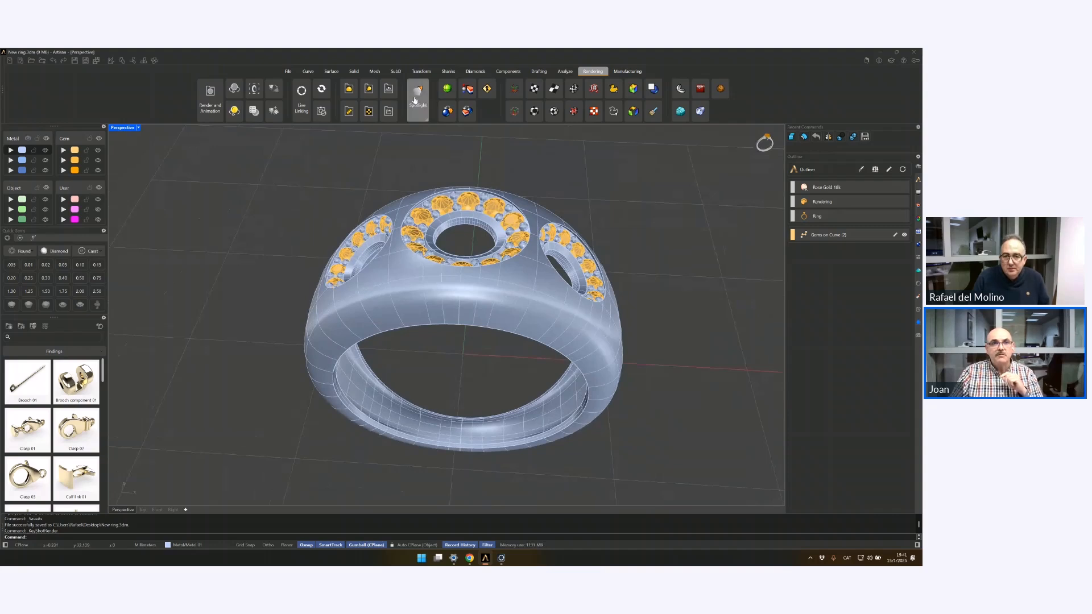
click(354, 73)
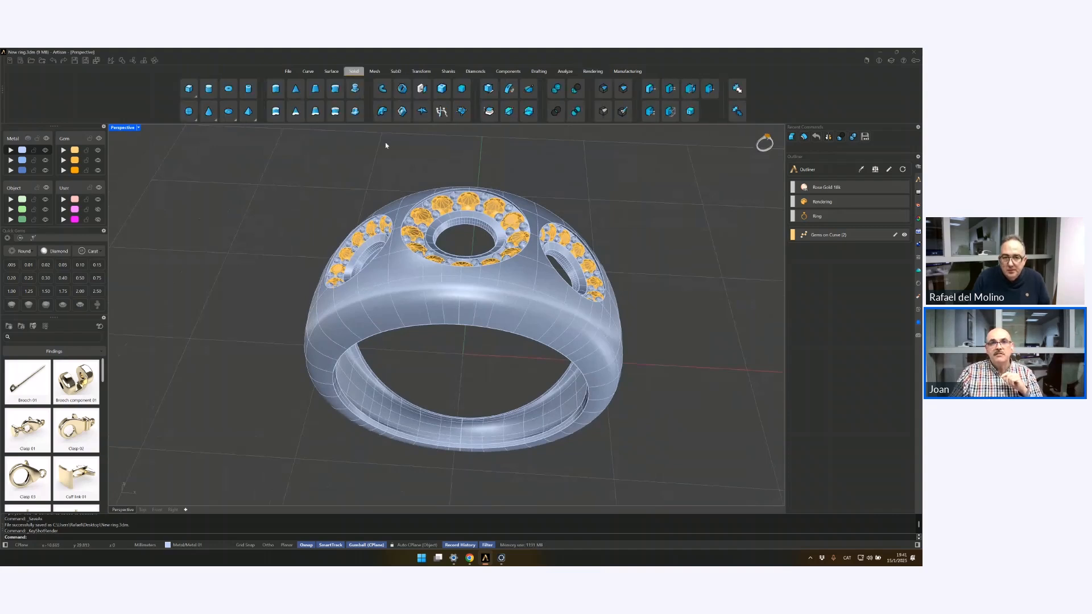
click(489, 112)
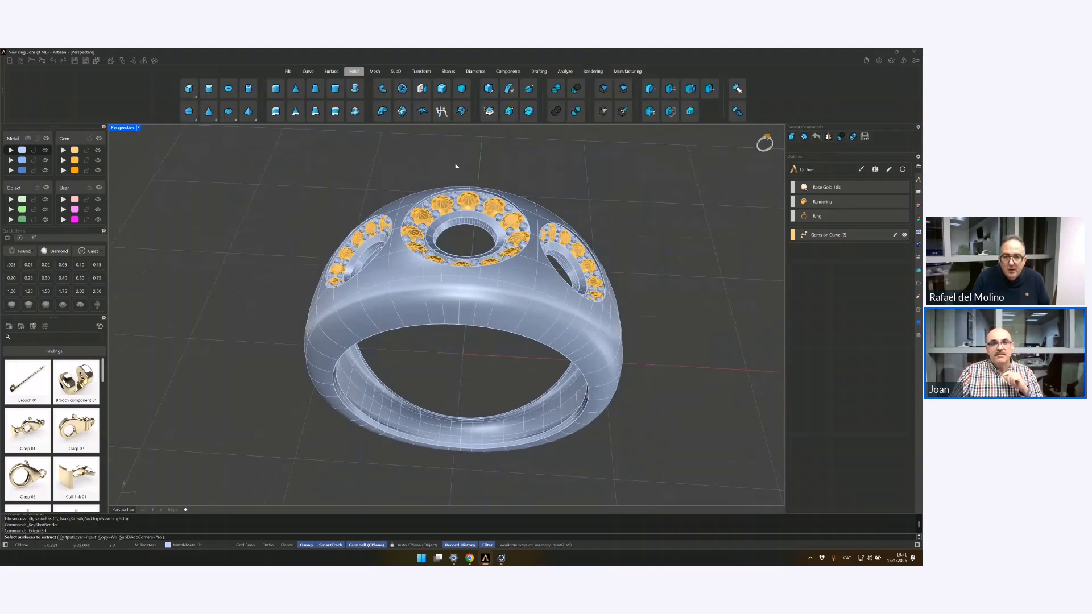
right_drag(455, 166, 305, 160)
drag(294, 156, 640, 334)
right_drag(557, 305, 537, 288)
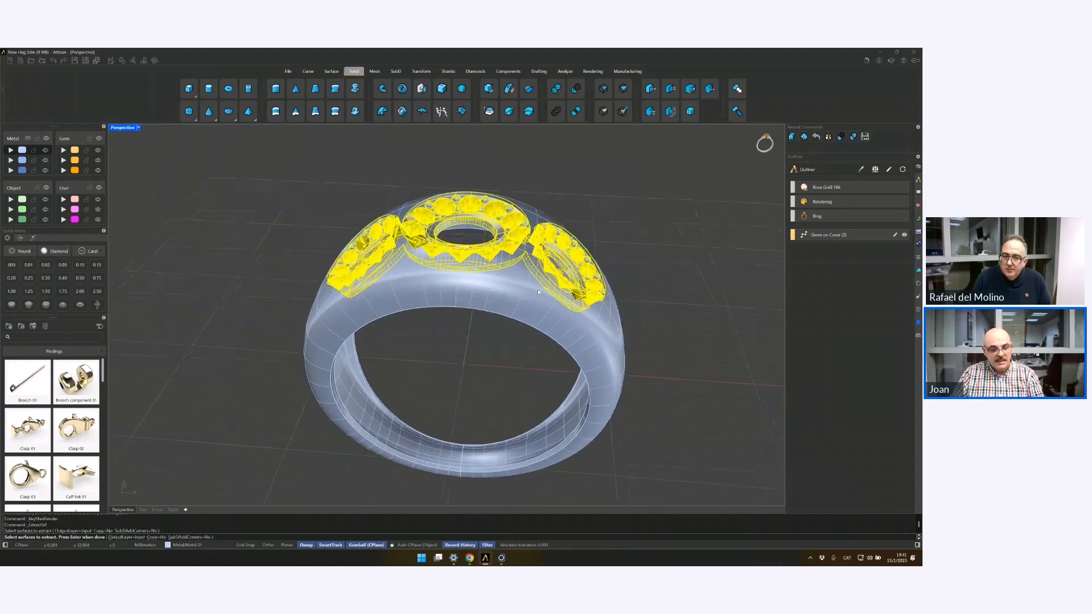
Step: Remove the outer side-wall surfaces of the three circular gem recesses from the extraction selection
scroll(512, 268, up, 4)
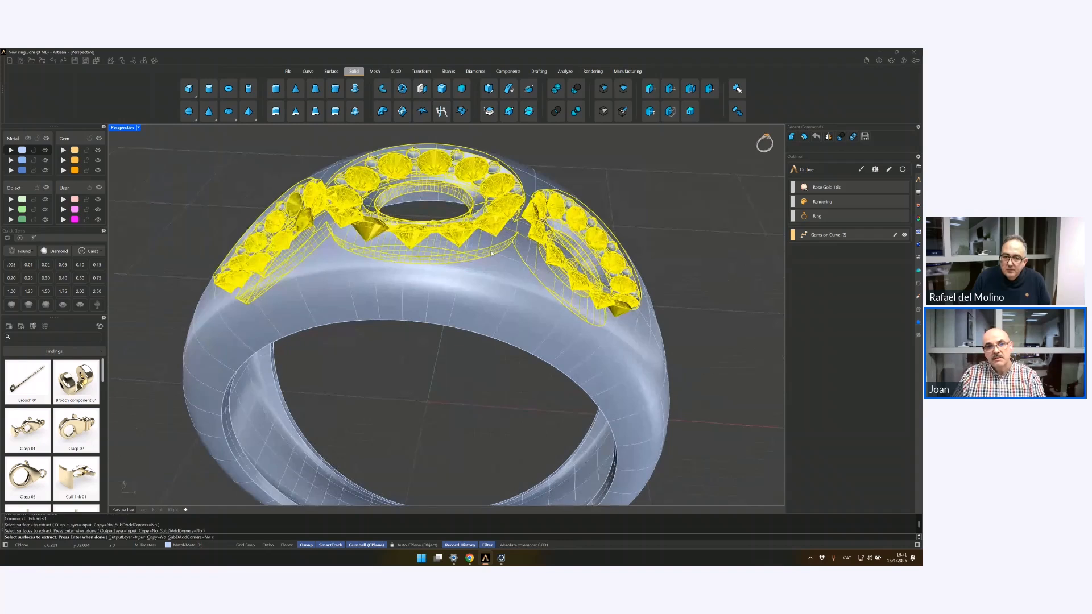
ctrl+click(491, 254)
ctrl+click(527, 258)
ctrl+click(562, 300)
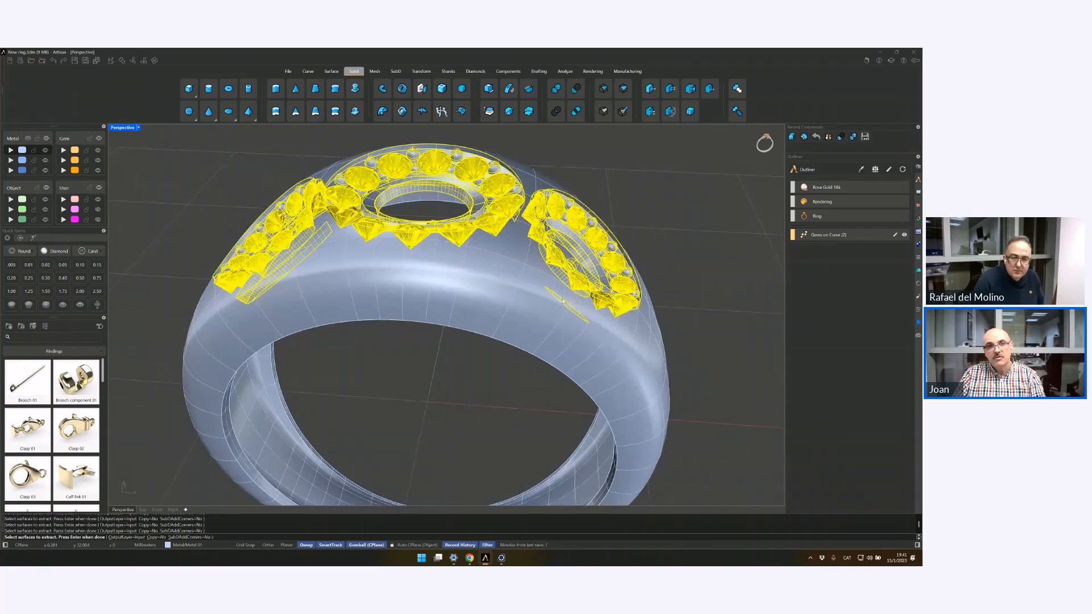
ctrl+click(302, 276)
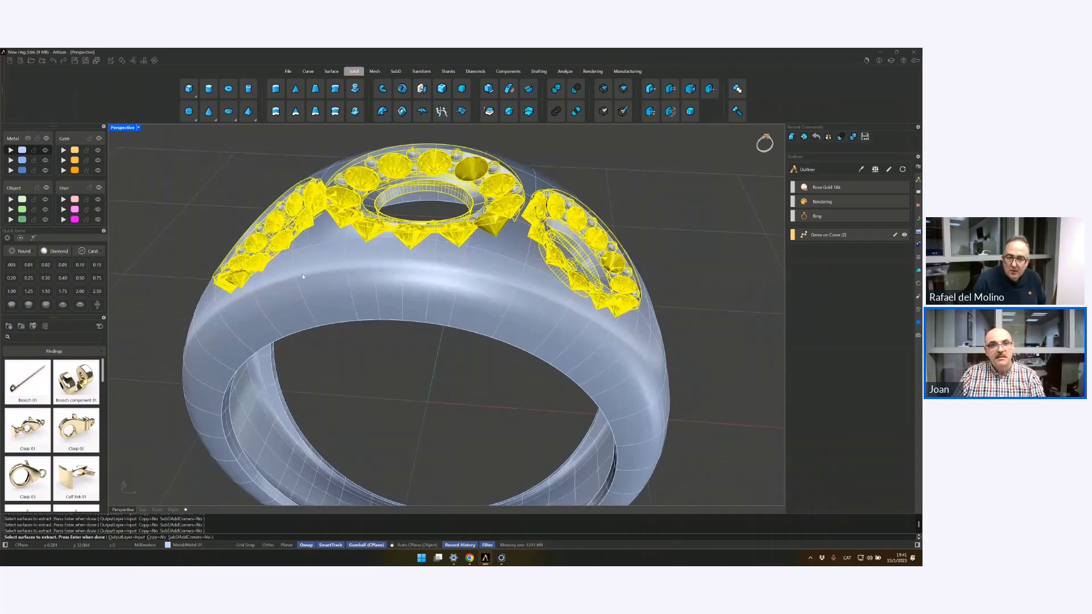
Step: Exclude the inner rim surfaces around the first side circle's hole from the extraction selection
right_drag(339, 274, 449, 305)
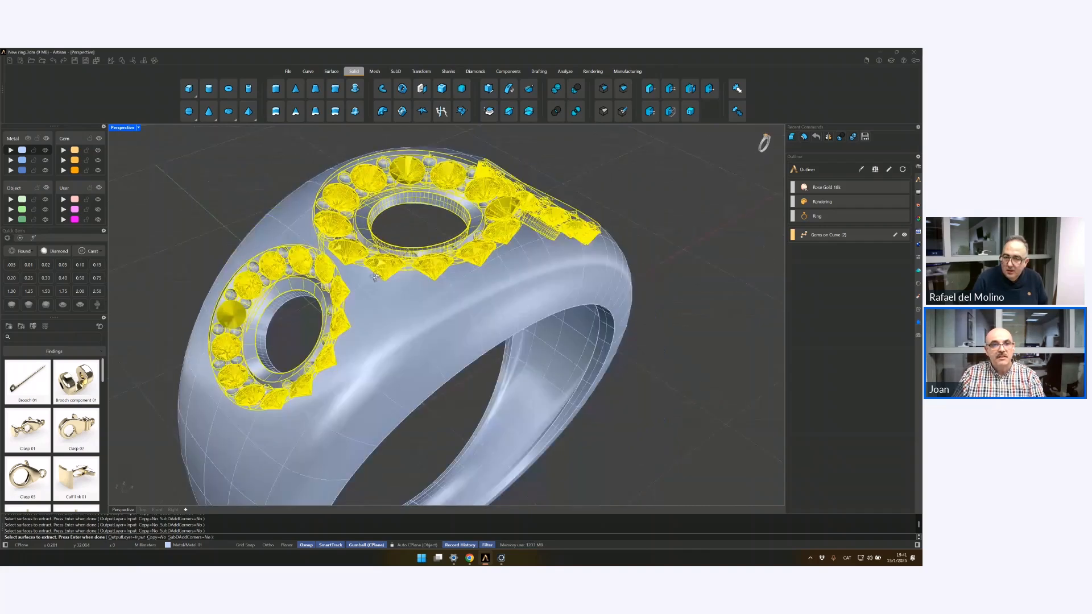
scroll(283, 234, up, 4)
right_drag(288, 236, 290, 202)
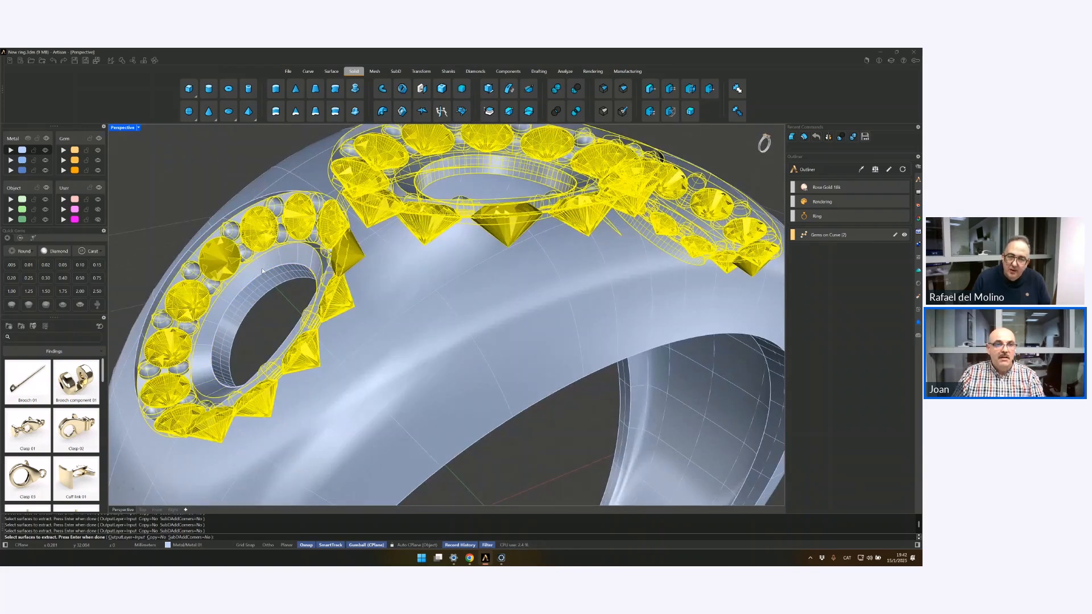
right_drag(260, 272, 271, 281)
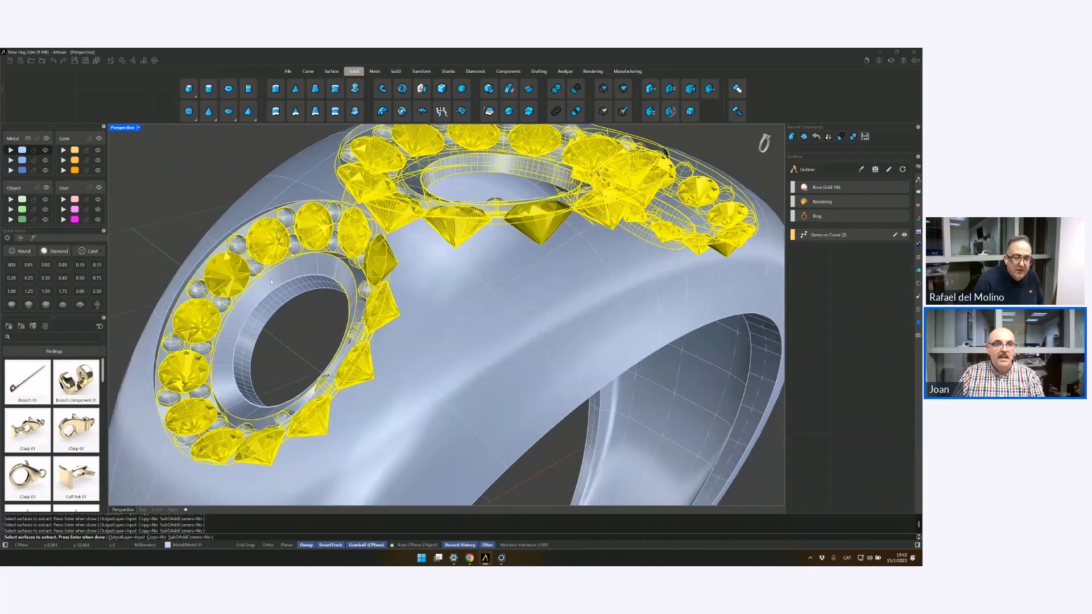
scroll(271, 281, up, 5)
scroll(306, 288, down, 3)
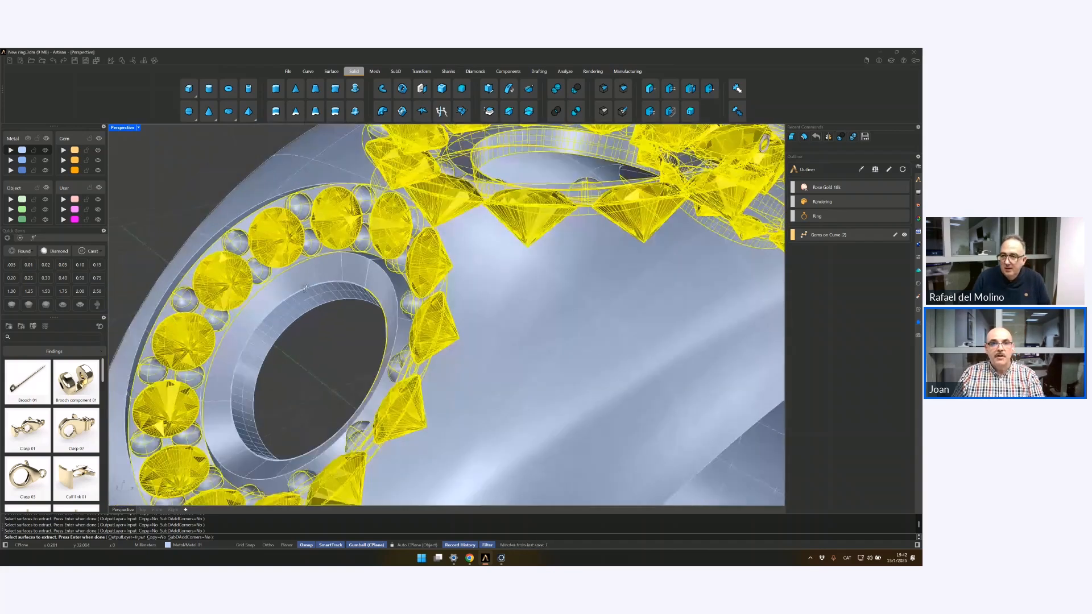
Step: Exclude the inner rim surfaces around the centre hole and the opposite side hole from the extraction selection
right_drag(306, 288, 401, 229)
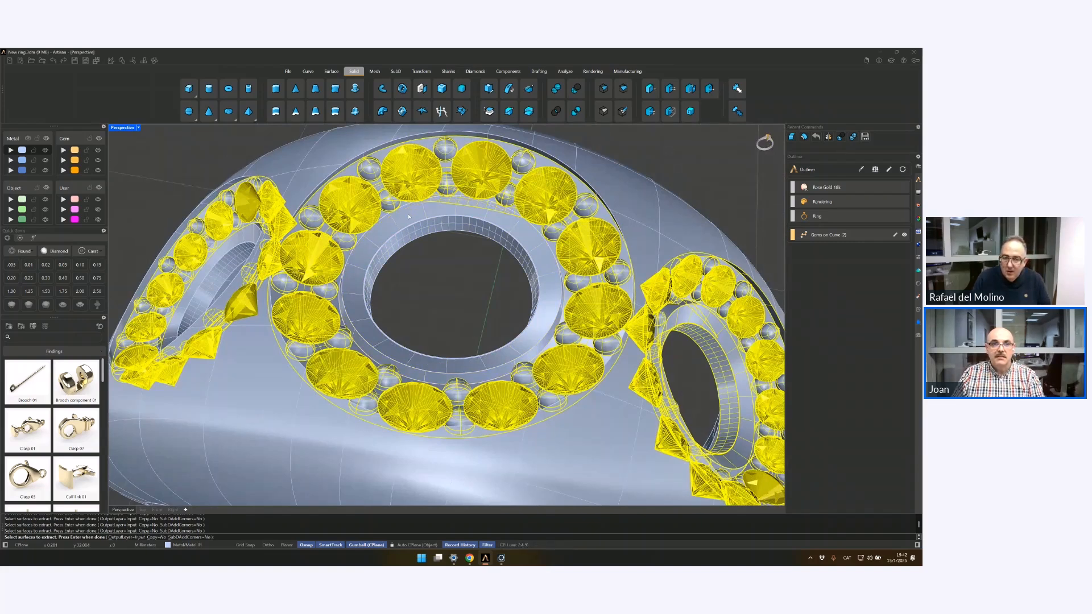
right_drag(409, 215, 408, 217)
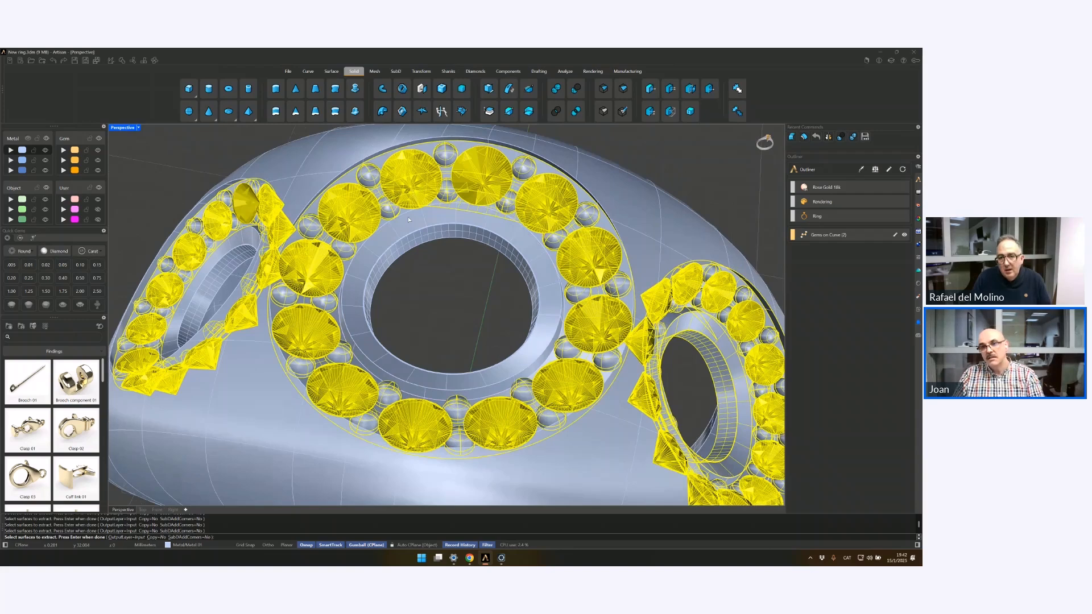
scroll(408, 217, up, 2)
scroll(404, 212, down, 5)
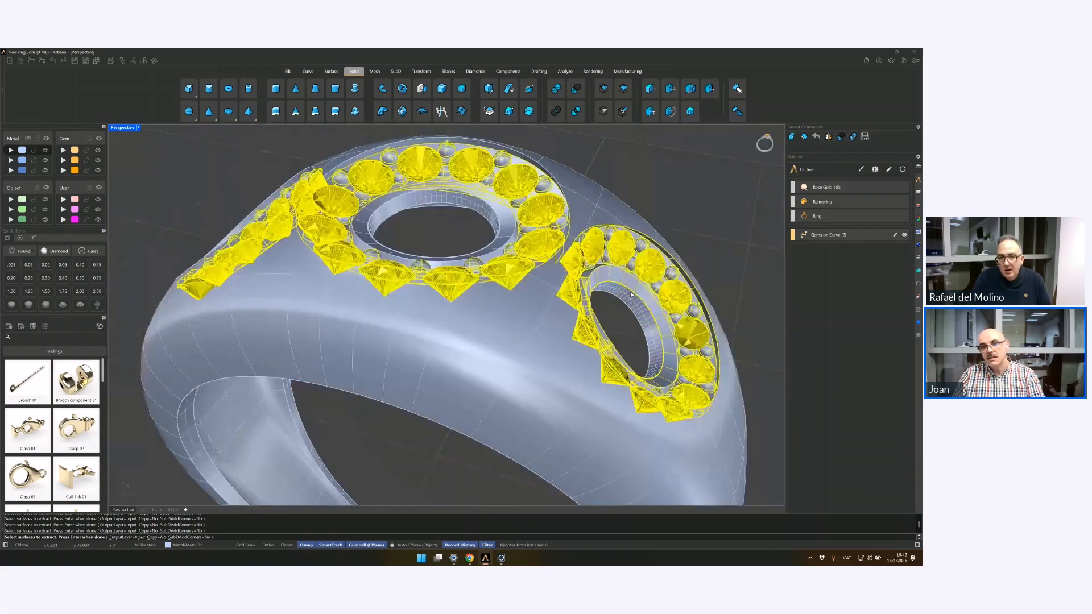
scroll(633, 293, down, 2)
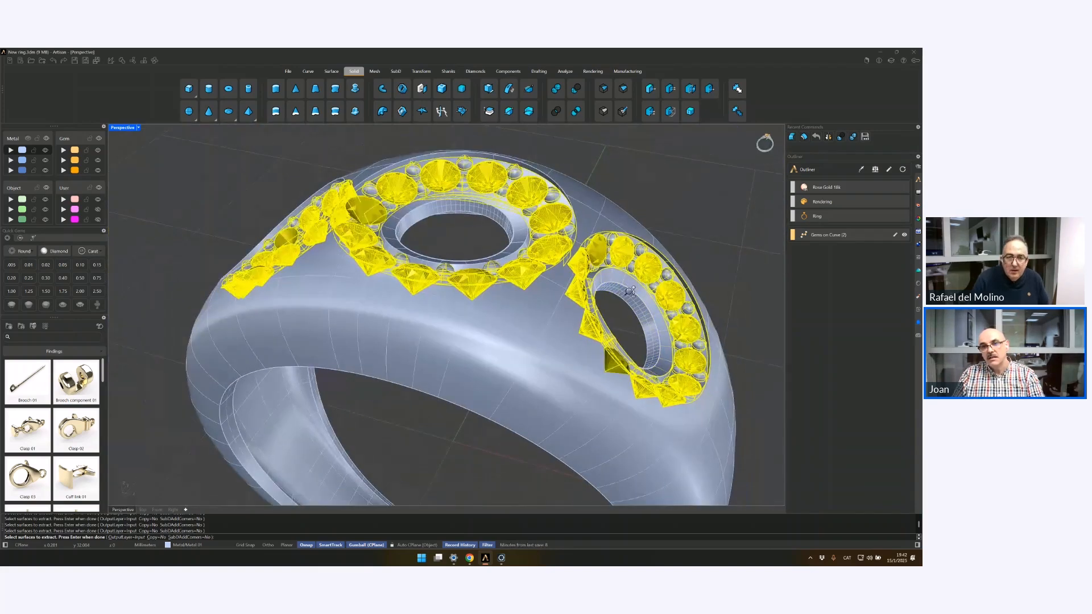
scroll(596, 325, down, 2)
right_drag(595, 325, 628, 381)
scroll(665, 287, up, 10)
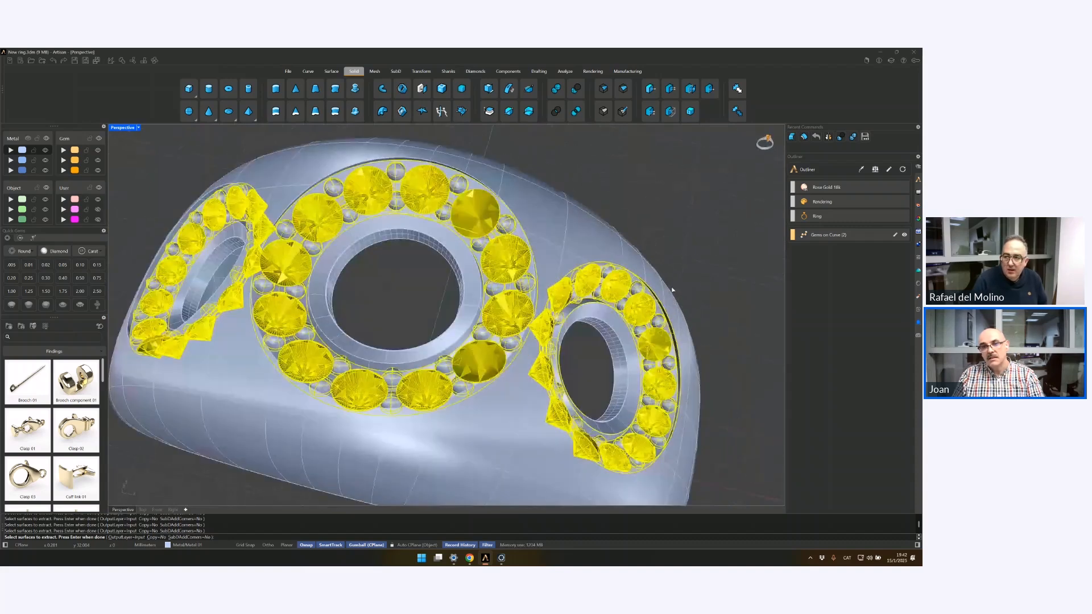
Step: Check the selection around all three circles and extract the selected gem-seat and bead surfaces from the ring
right_drag(664, 286, 390, 156)
scroll(345, 203, down, 4)
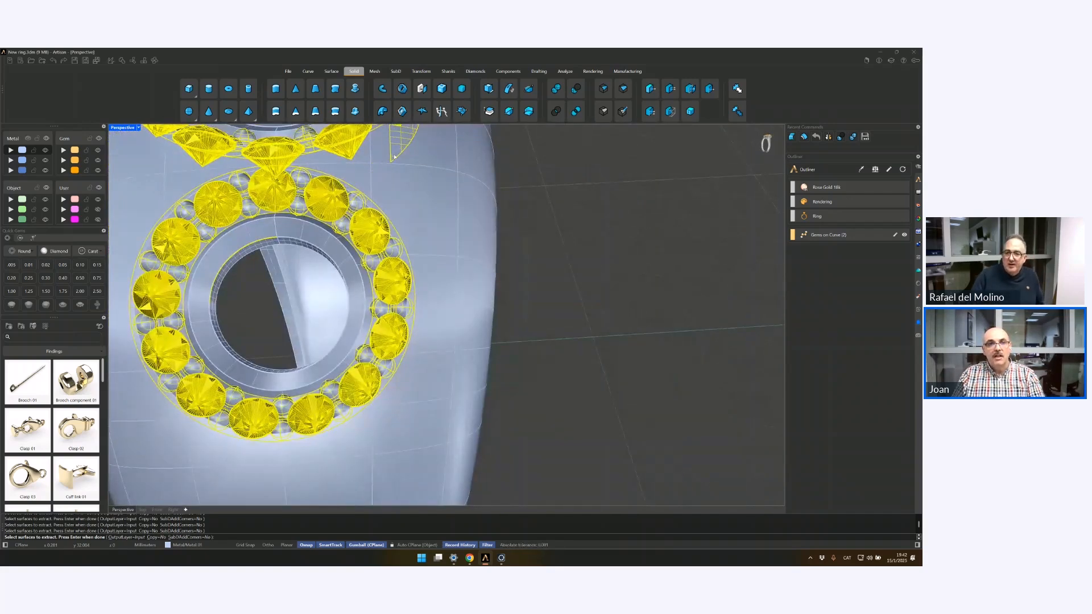
right_drag(392, 157, 336, 275)
scroll(390, 237, down, 5)
scroll(335, 217, up, 3)
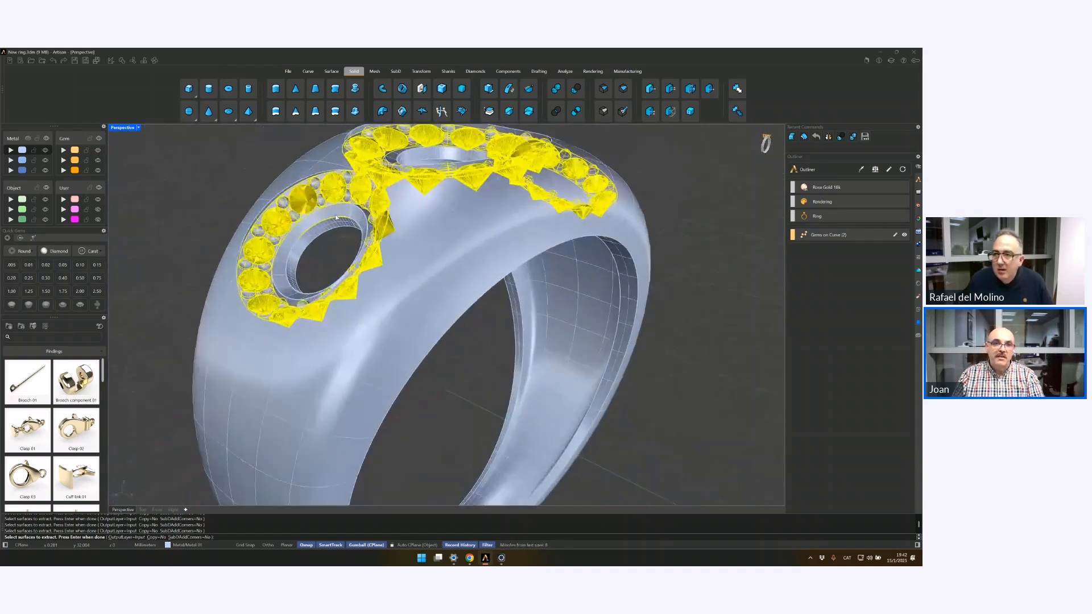
right_drag(332, 222, 500, 295)
scroll(548, 231, down, 3)
right_drag(366, 340, 422, 323)
right_drag(542, 303, 497, 199)
key(Return)
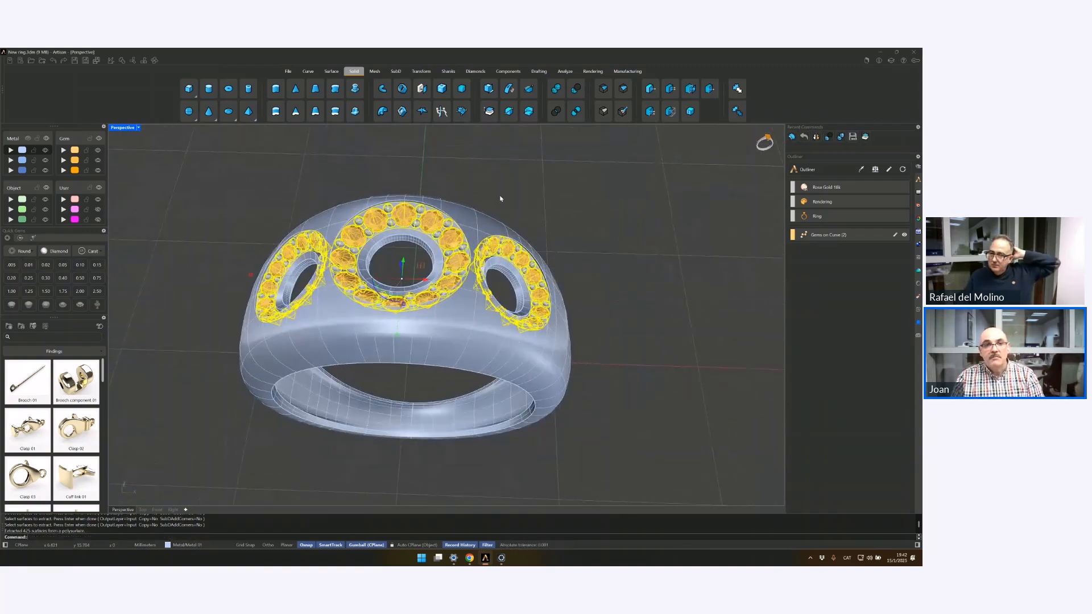
Step: Assign the extracted gem-seat and bead surfaces to the second Metal layer and deselect them
click(10, 160)
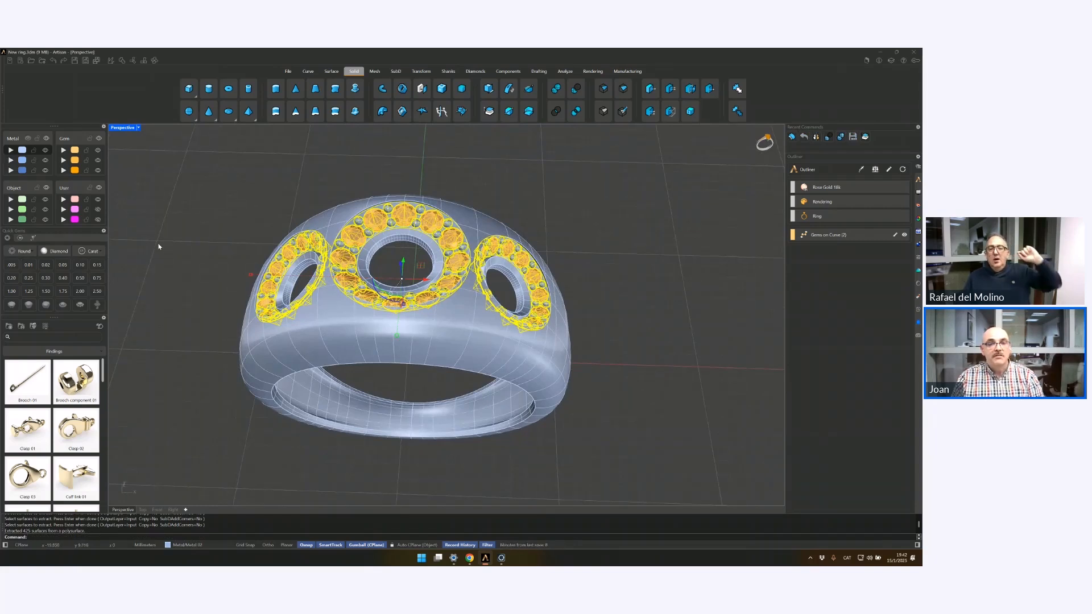
key(Escape)
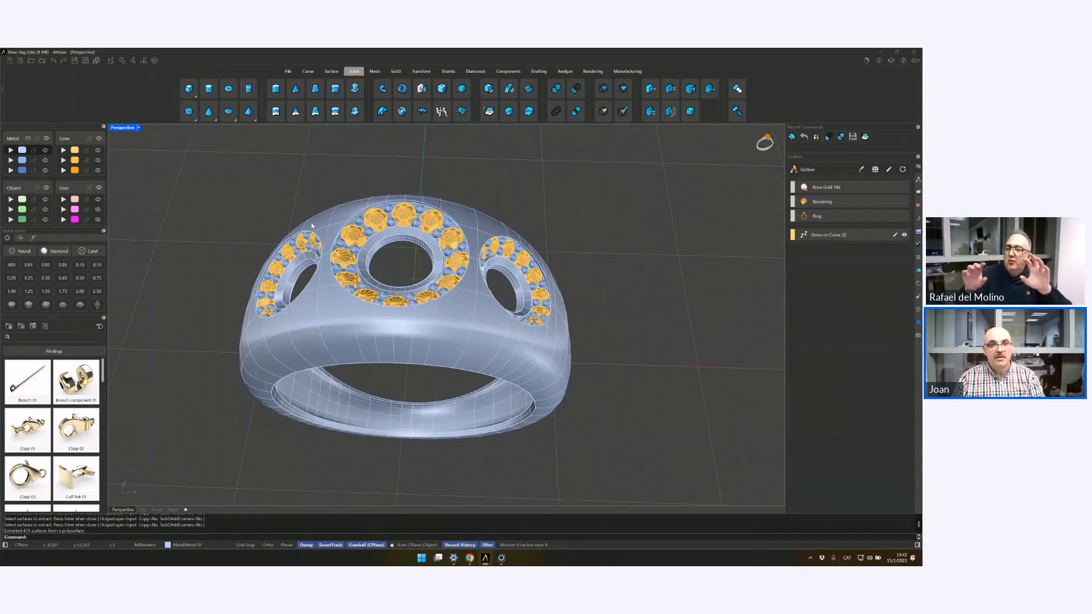
scroll(312, 225, up, 4)
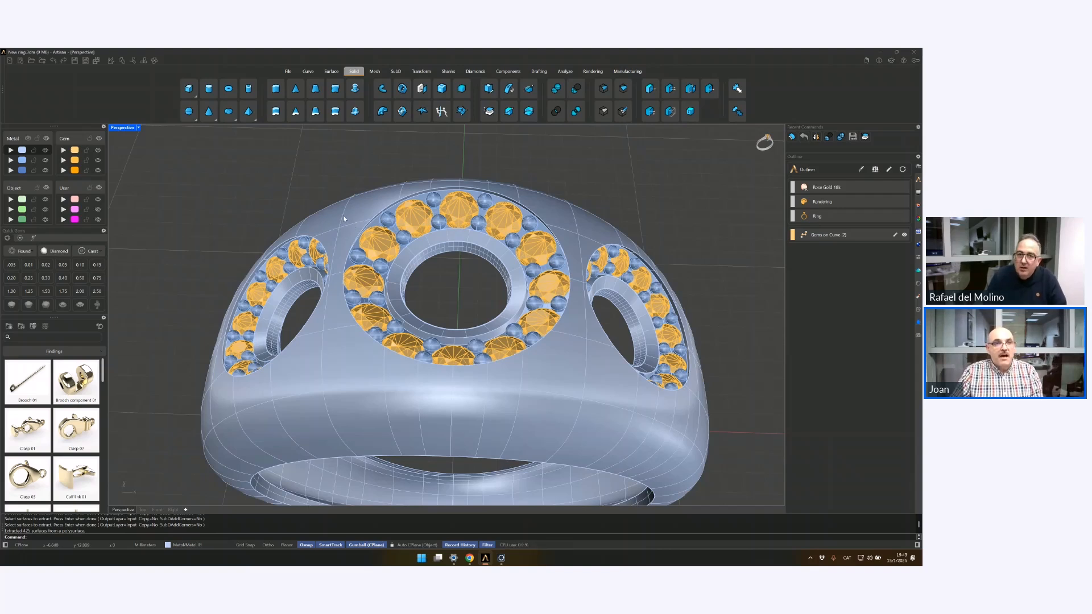
Step: Hide and reshow the second and first Metal layers in turn to check which surfaces each contains
click(46, 161)
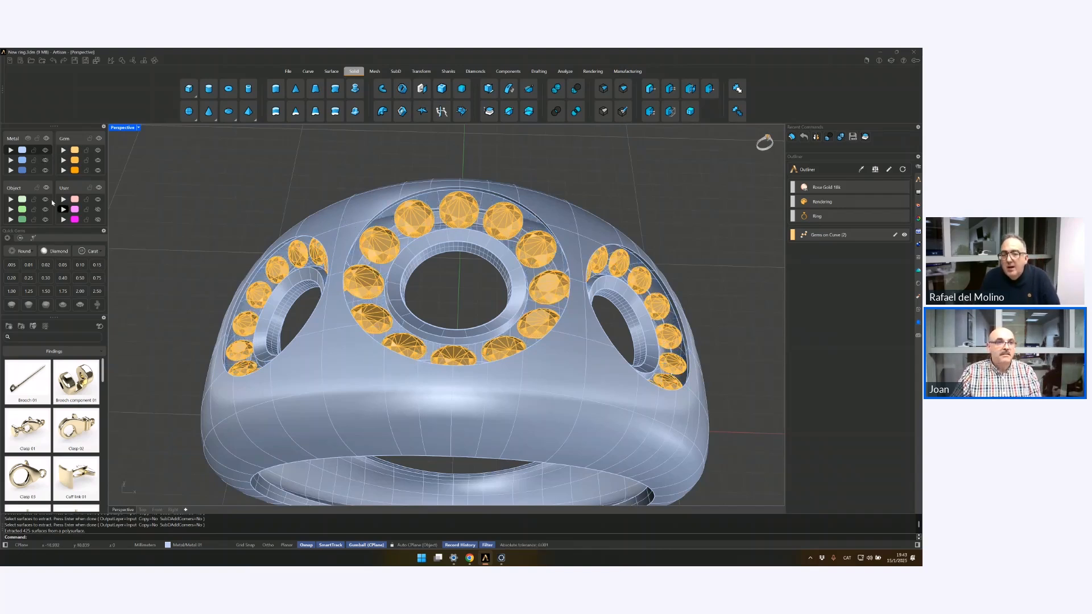
click(44, 161)
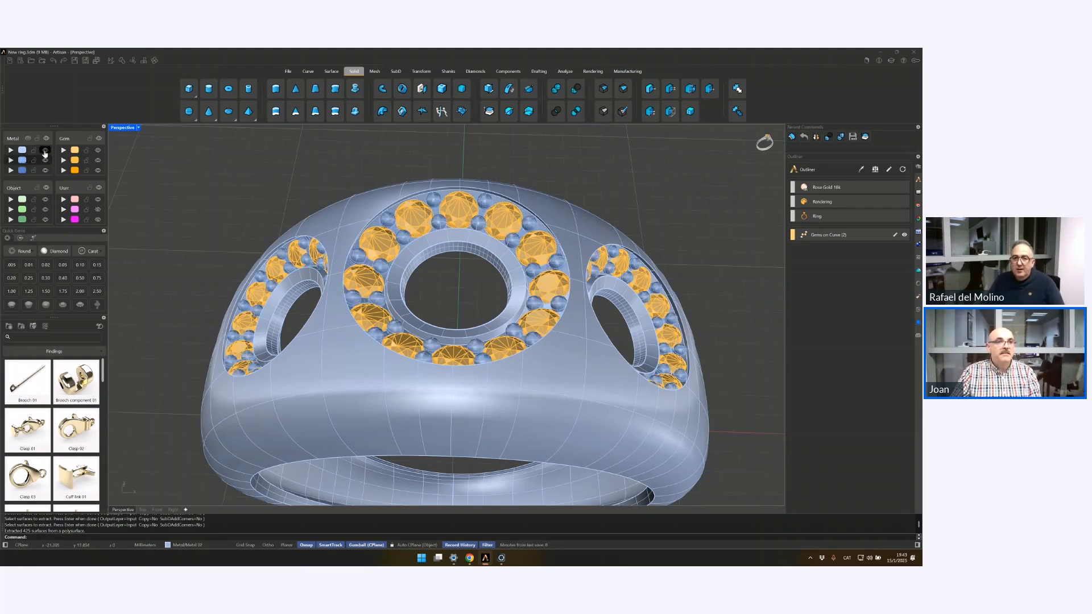
click(45, 151)
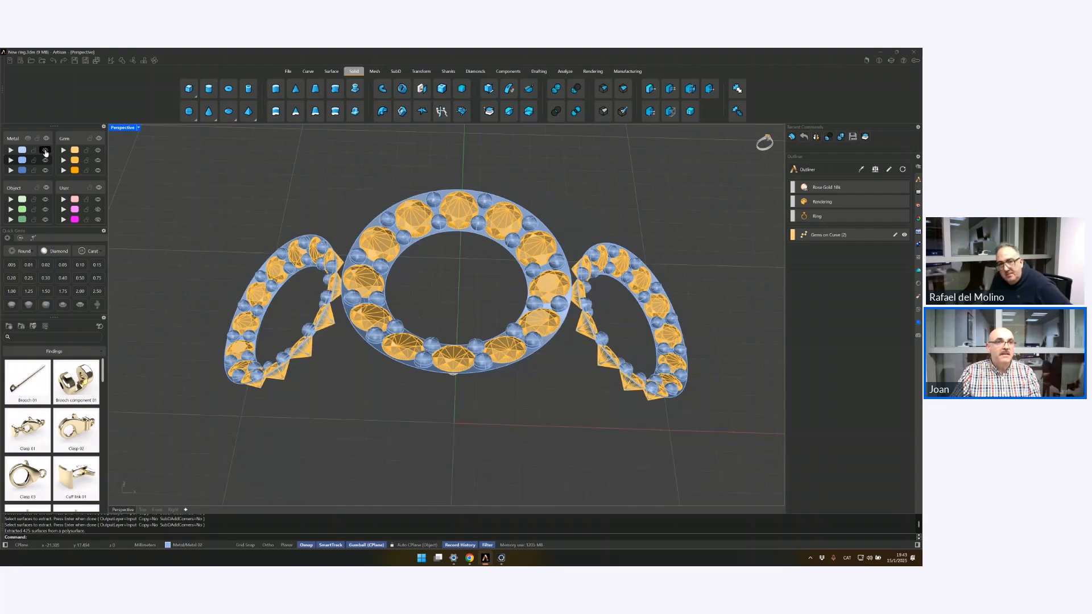
click(45, 151)
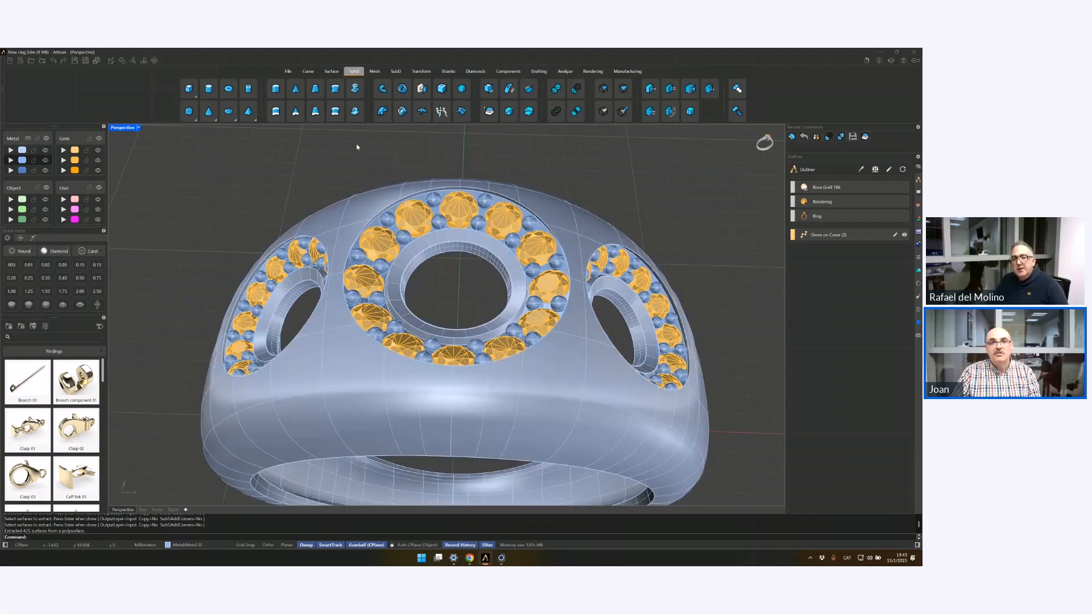
Step: Send the updated ring with its second metal layer to the live-linked render scene and switch to KeyShot
right_drag(550, 158, 490, 189)
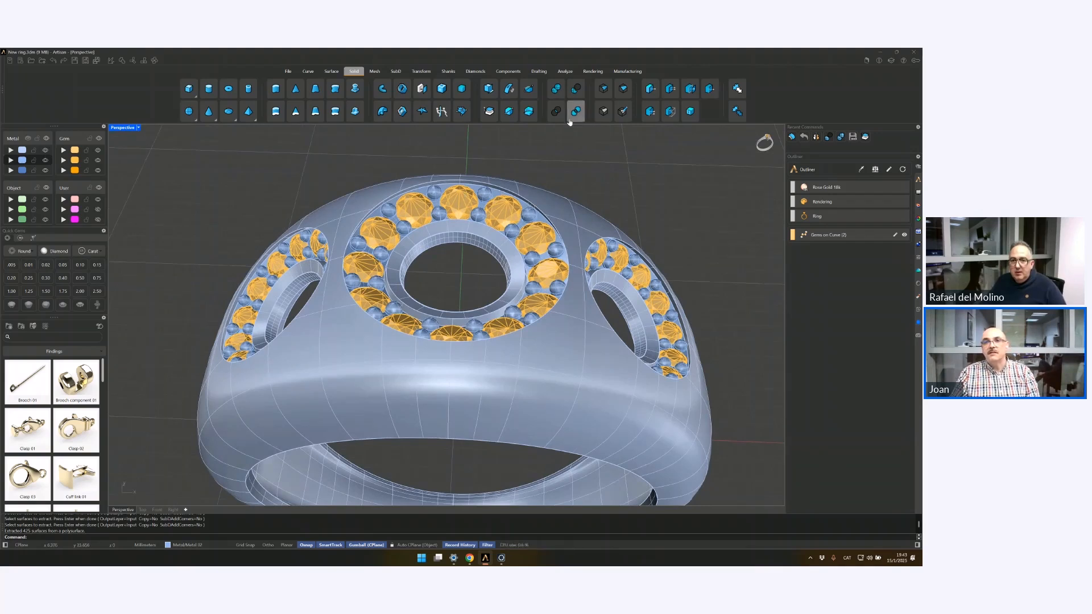
click(593, 71)
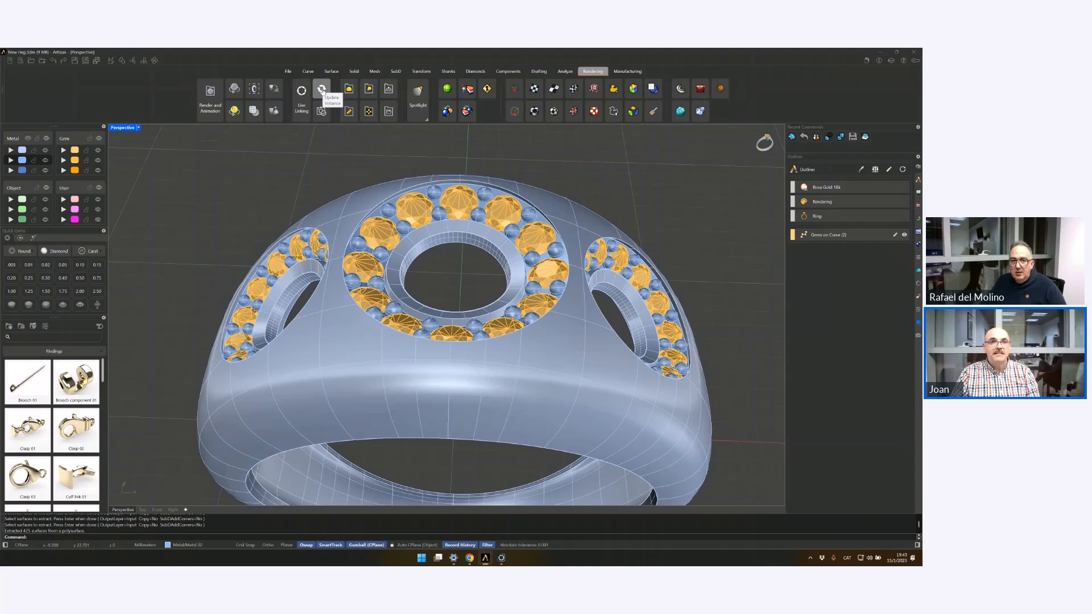
click(321, 89)
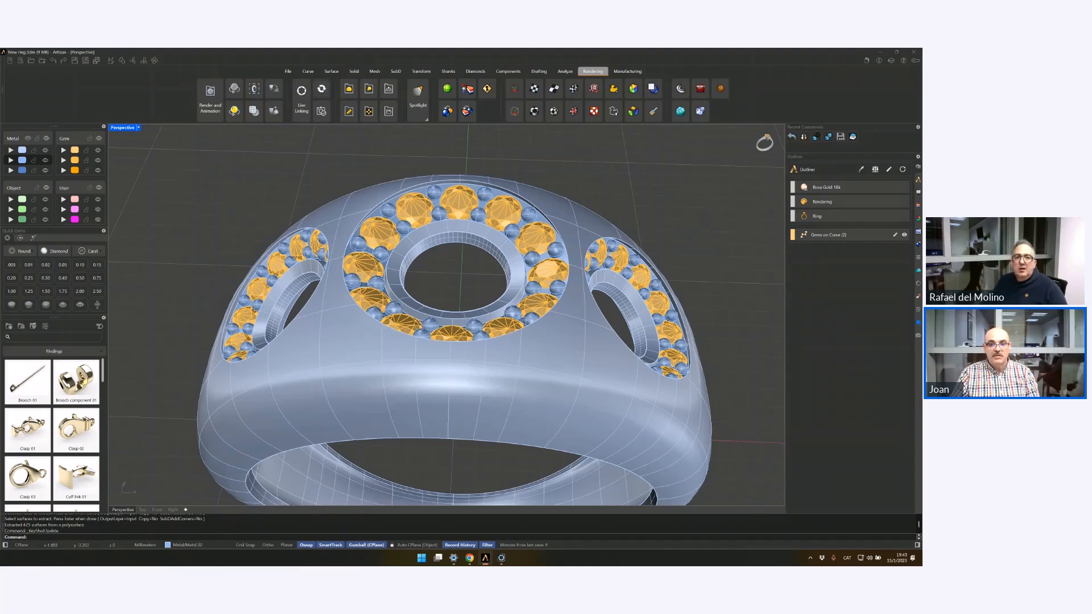
click(501, 558)
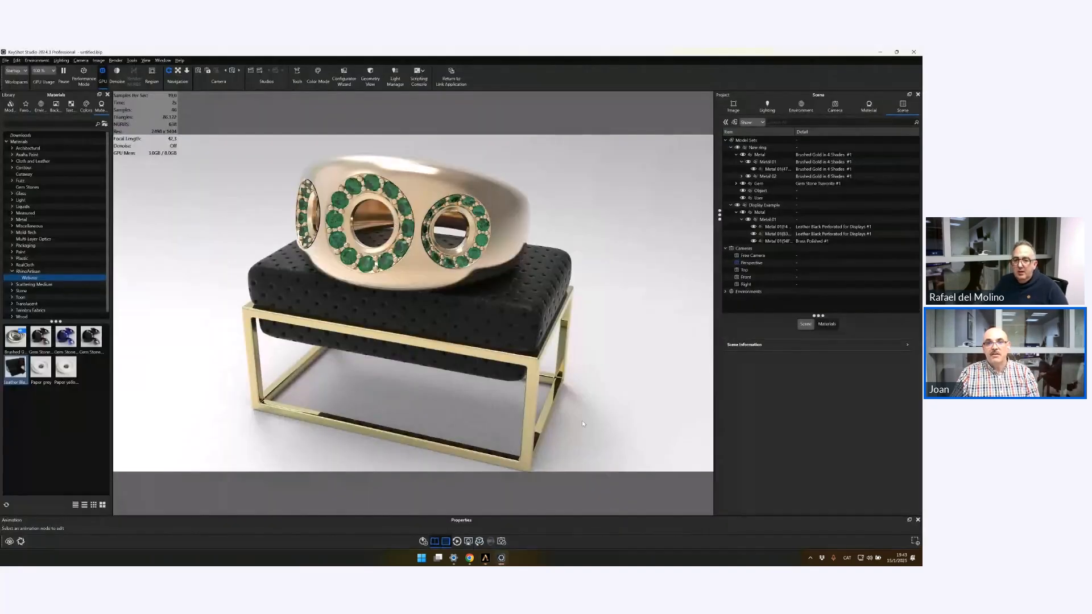
Step: Hide and reshow the Metal 01 part to check the ring's separated metal layers in the scene tree
right_click(575, 426)
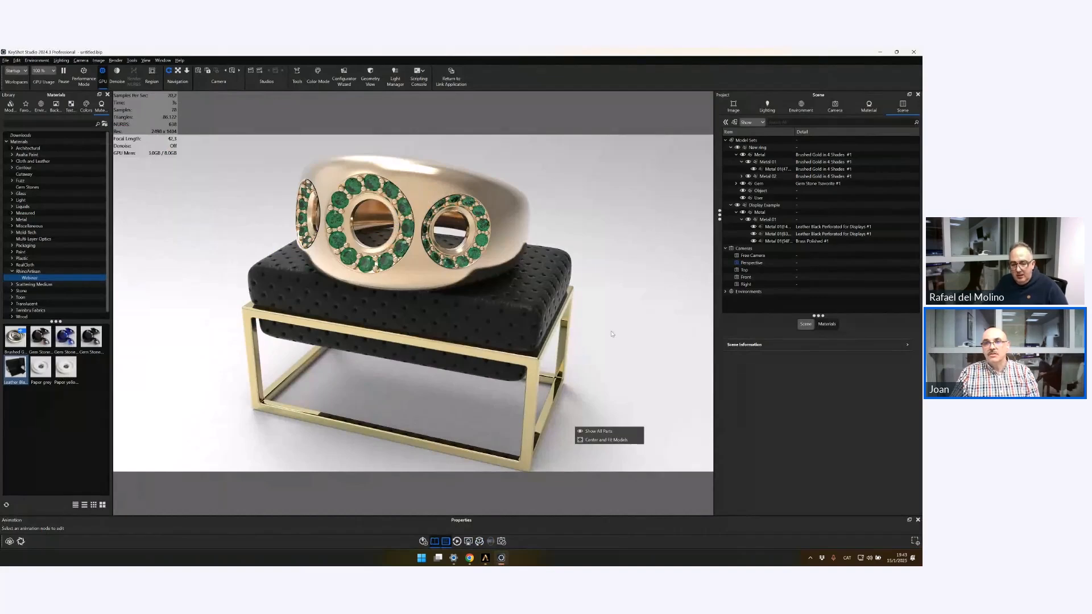
click(769, 176)
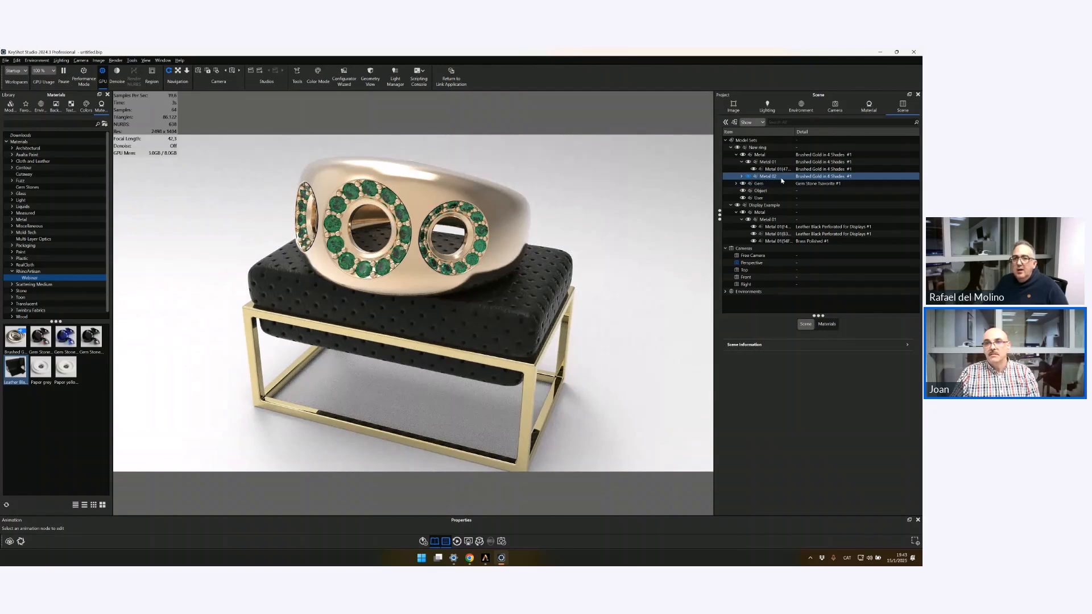
click(757, 170)
click(755, 170)
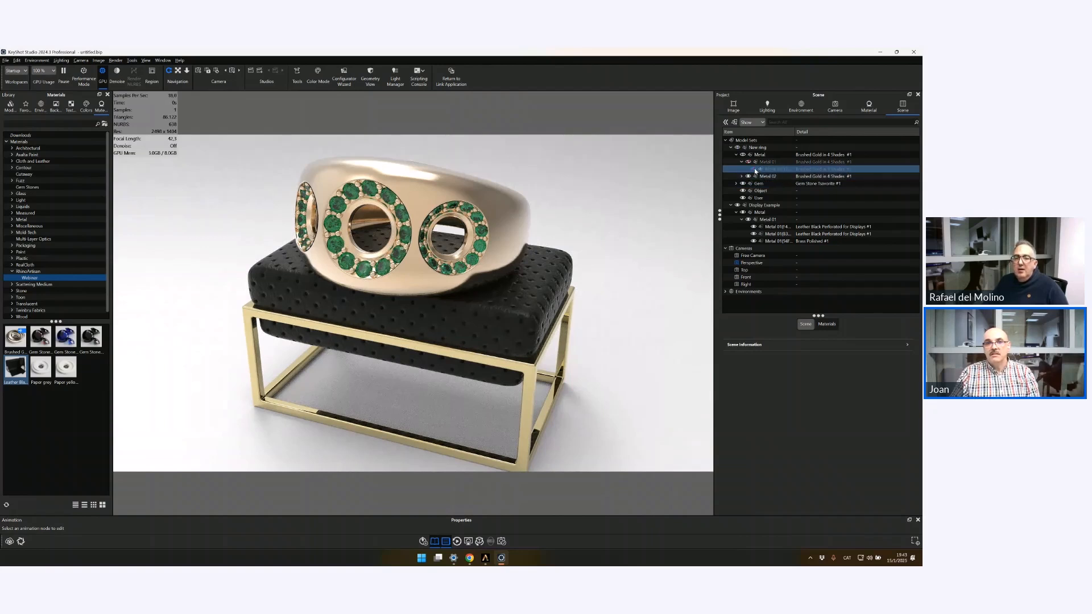
click(755, 170)
Step: Expand the Metal 02 group, unlink its materials and select its first part
click(808, 176)
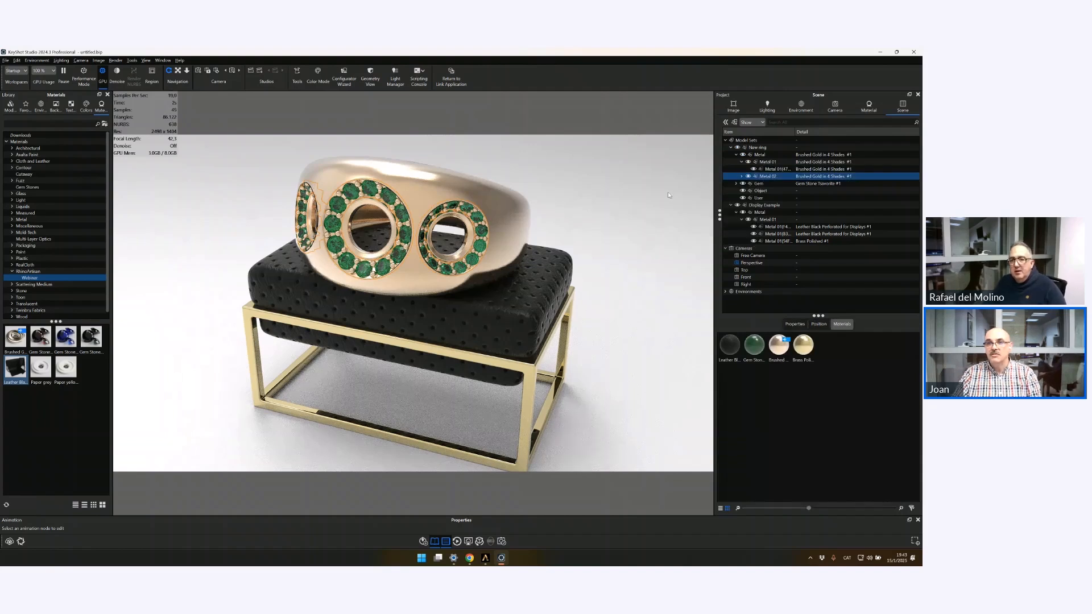
click(741, 176)
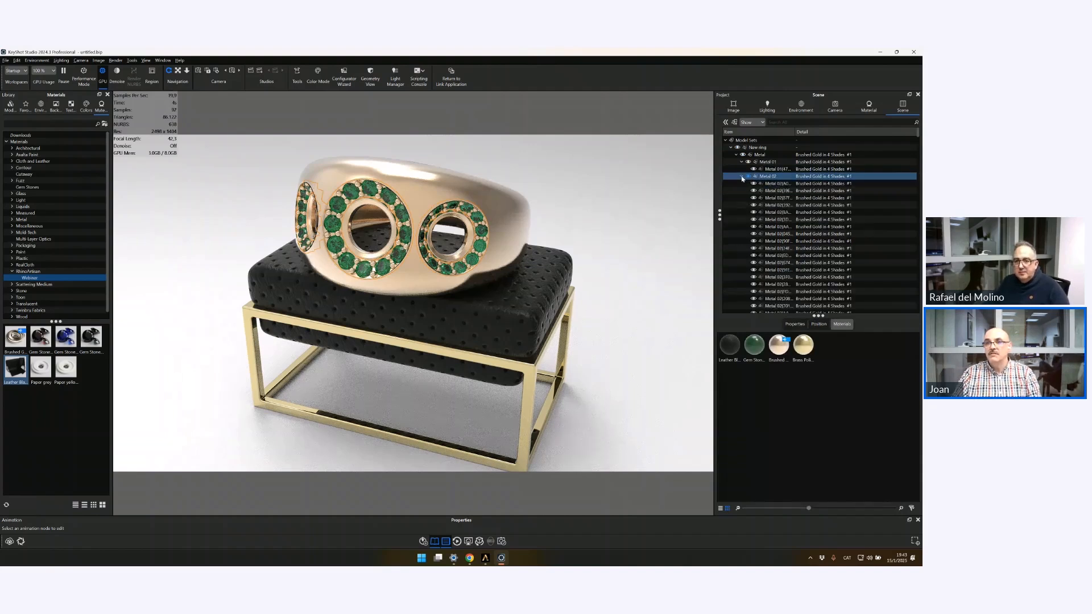
click(794, 324)
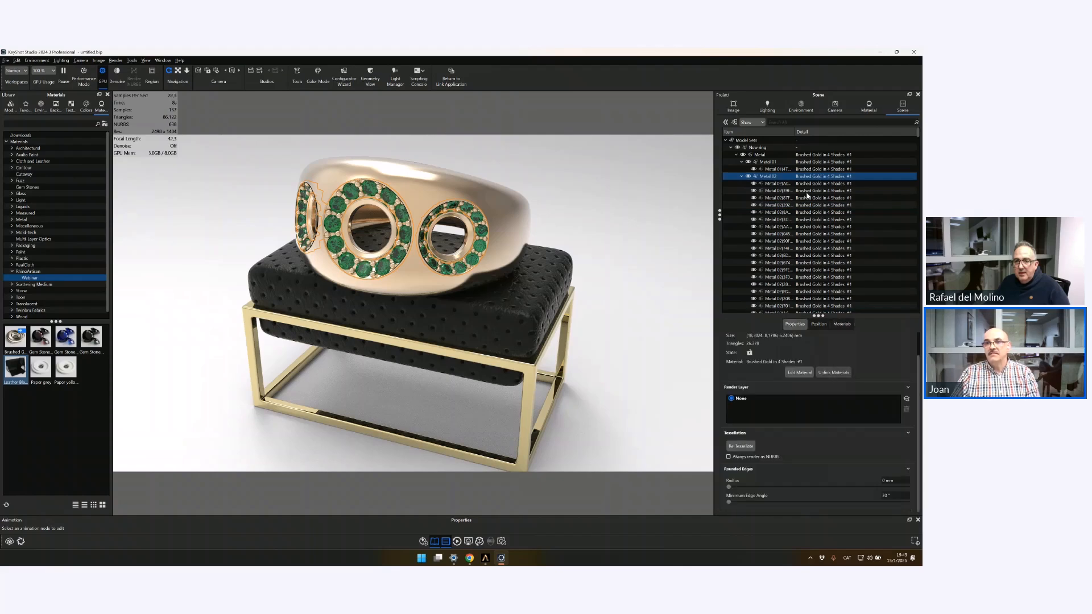
ctrl+click(771, 163)
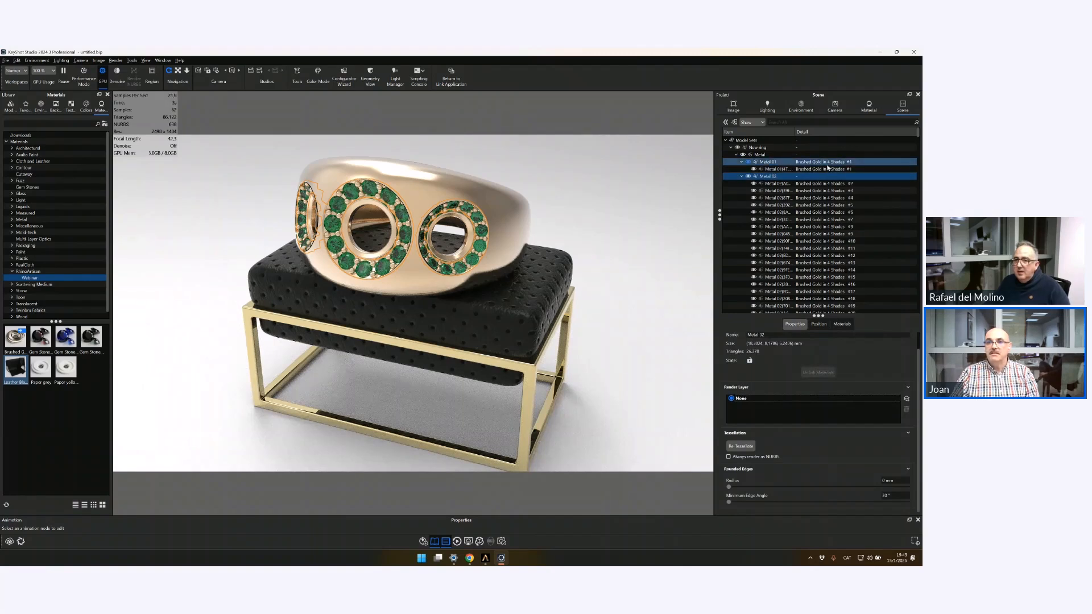
click(804, 183)
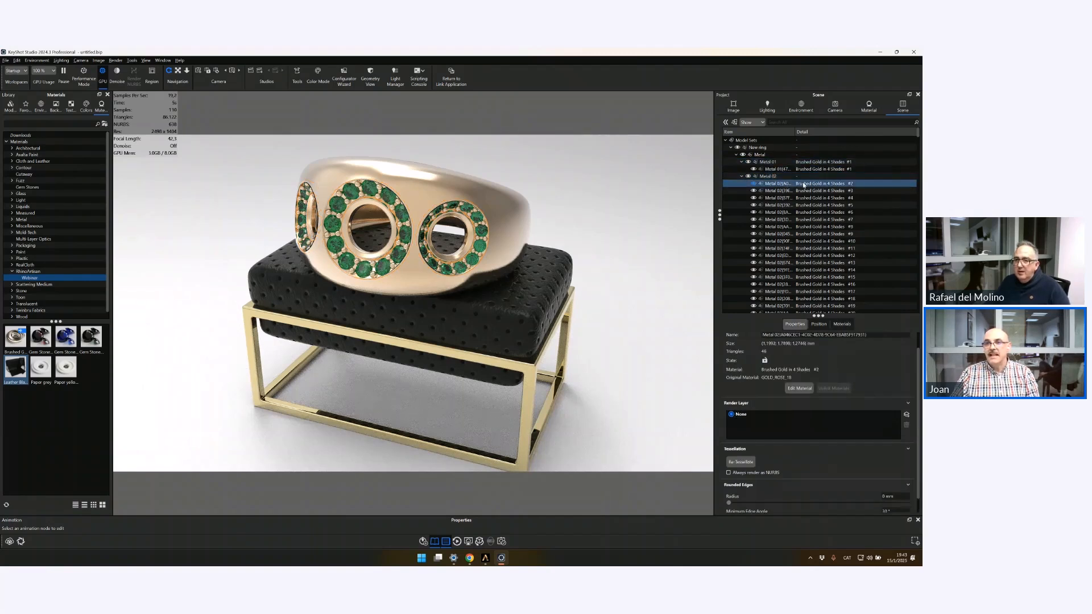
Step: Set the multi-material of the first Metal 02 part to the Black Rhodium shade and return to the scene tree
right_click(803, 184)
click(800, 186)
double_click(801, 185)
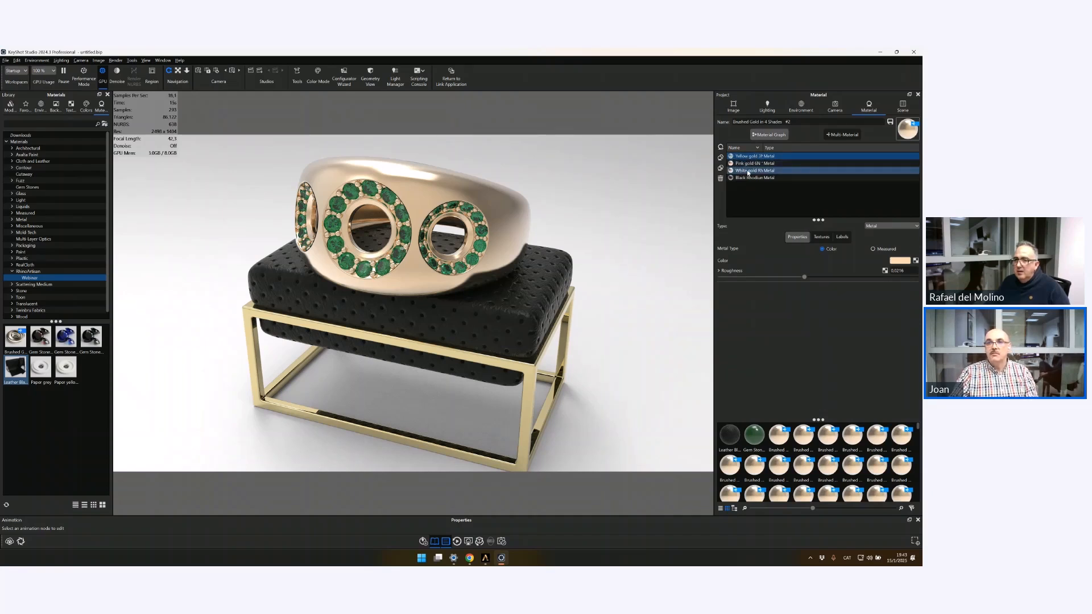
click(744, 178)
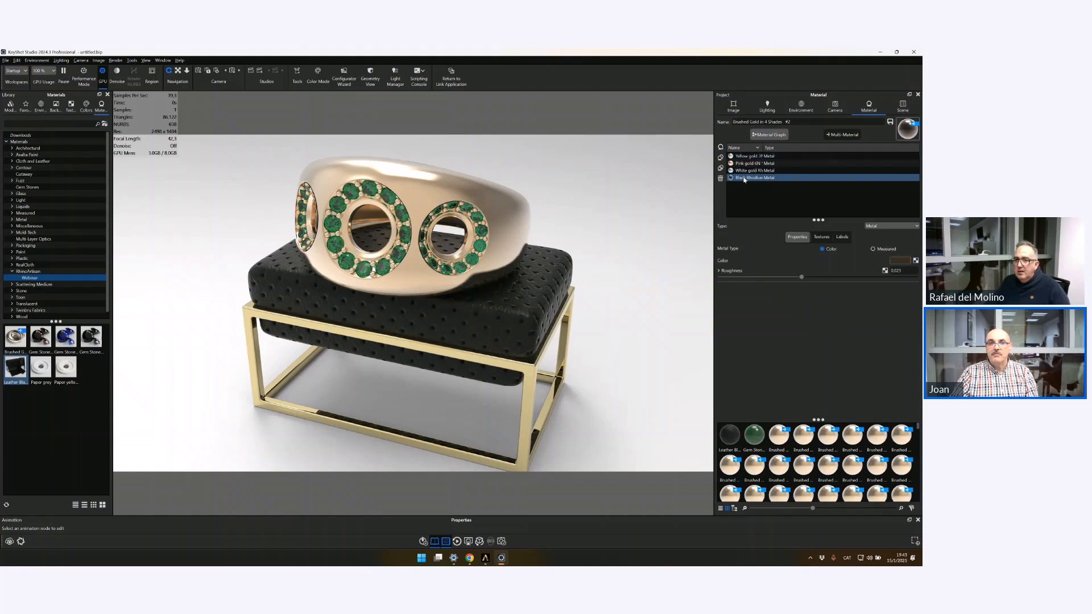
click(904, 106)
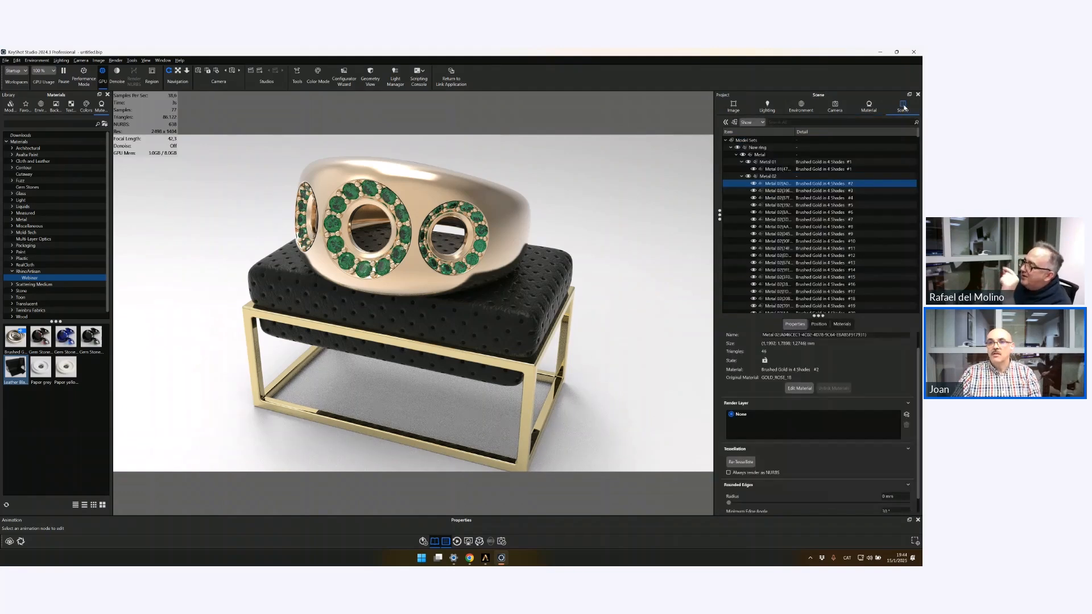
Step: Copy the first part's Black Rhodium material and paste it onto the whole Metal 02 group
mouse_move(808, 185)
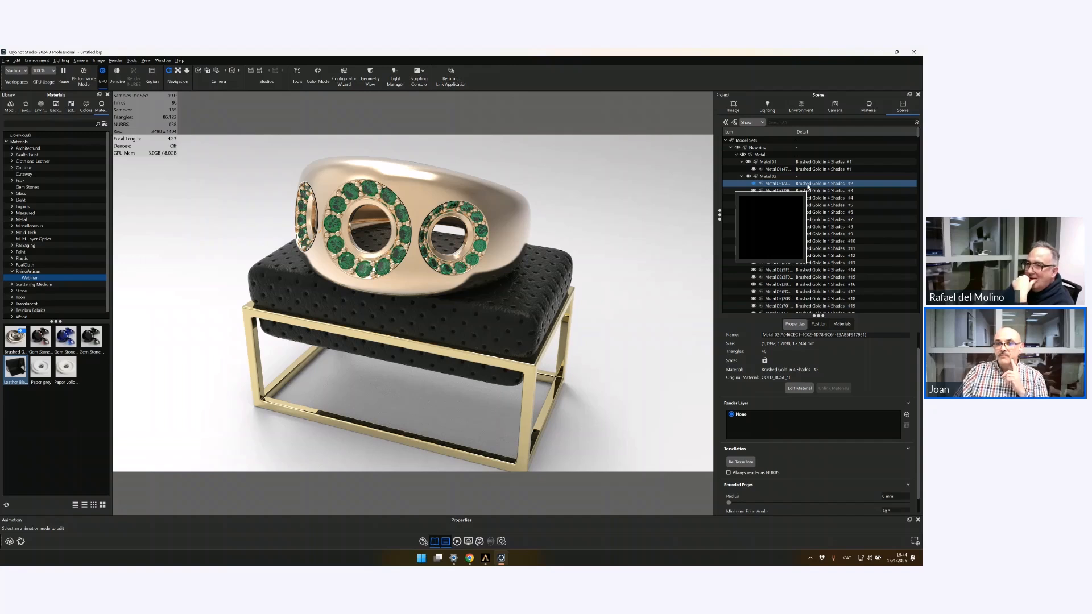
right_click(808, 186)
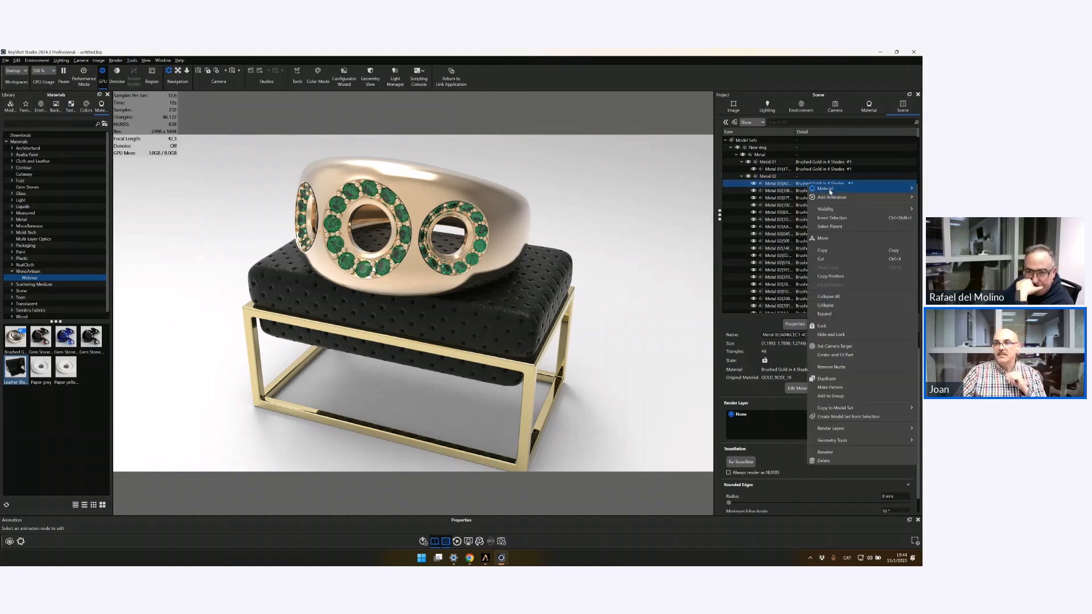
mouse_move(830, 192)
click(739, 209)
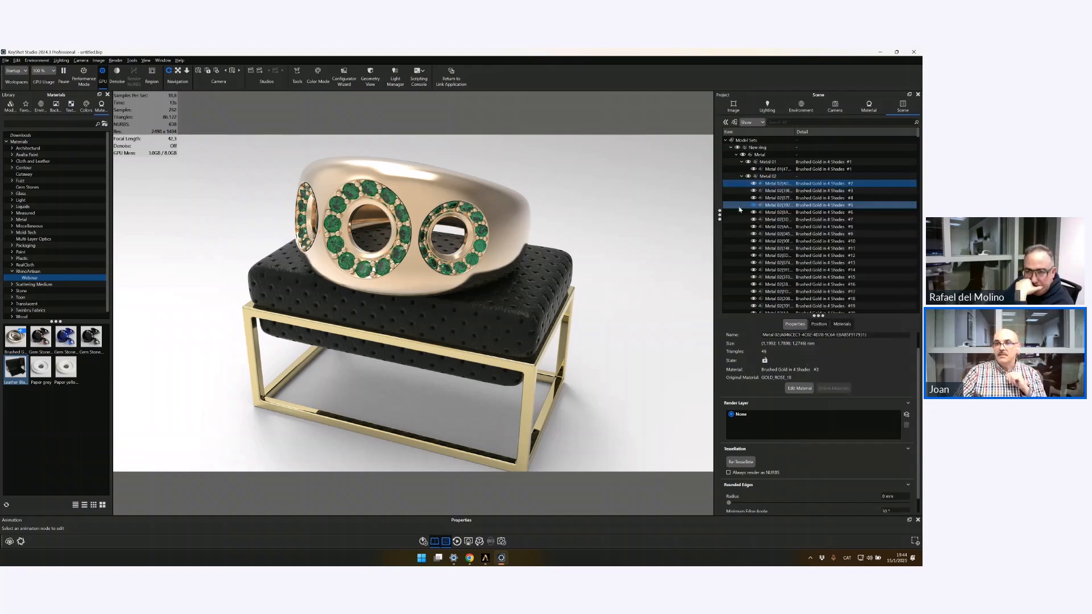
click(807, 177)
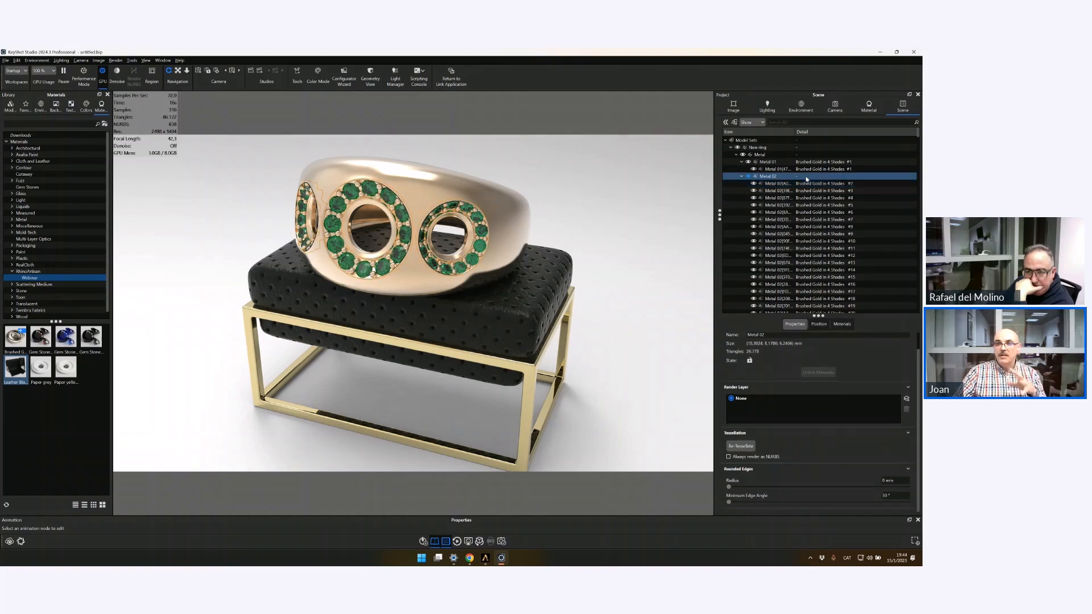
right_click(807, 180)
mouse_move(808, 181)
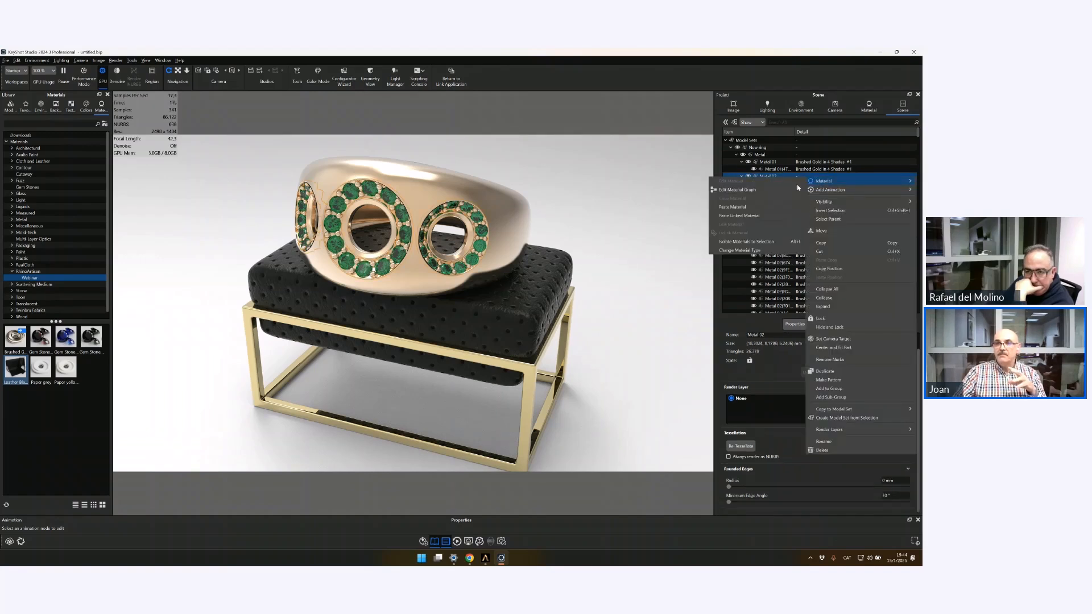
click(738, 208)
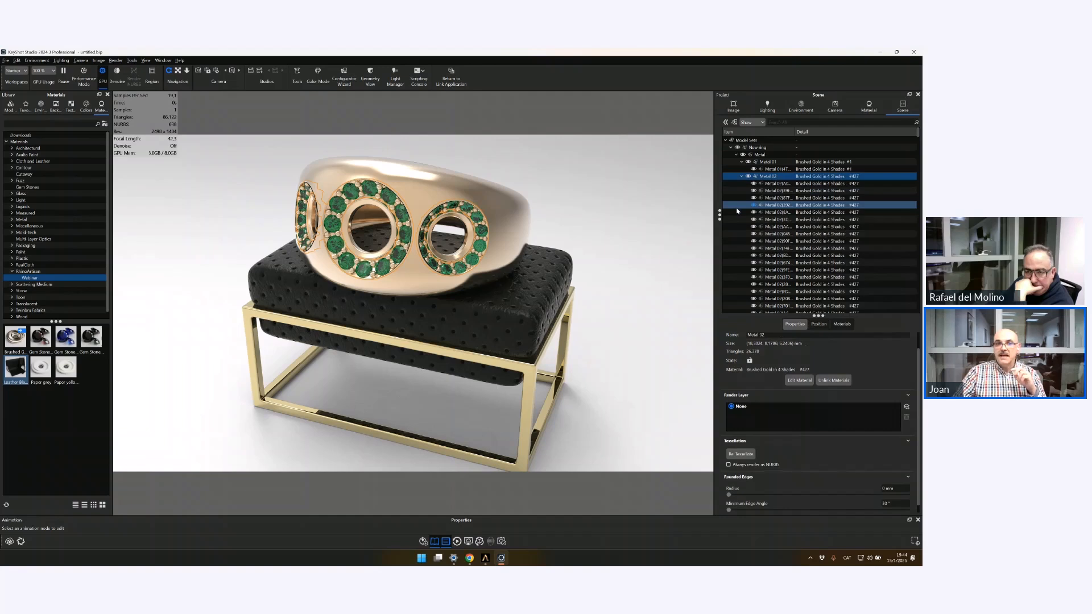
Step: Inspect the new material on the gem settings around the ring's three circles from closer and farther away
click(424, 249)
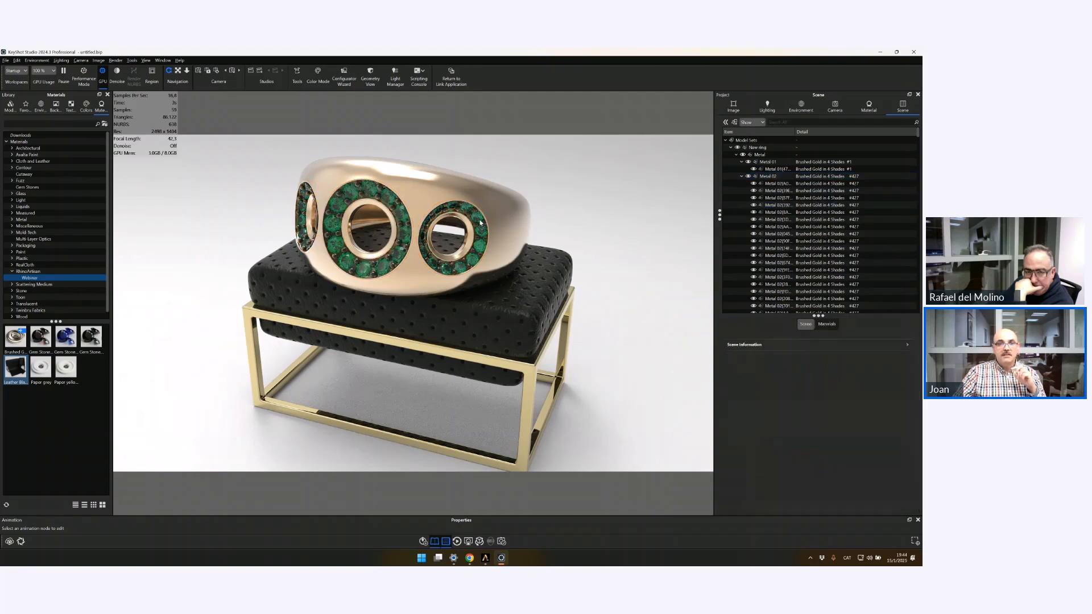
right_click(588, 190)
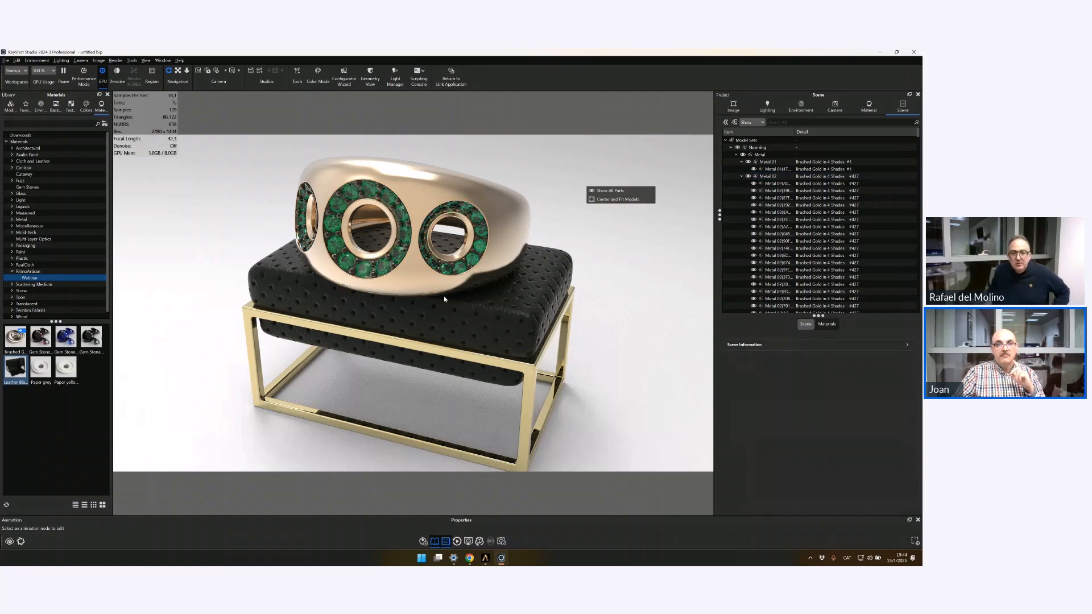
click(384, 389)
scroll(386, 389, down, 1)
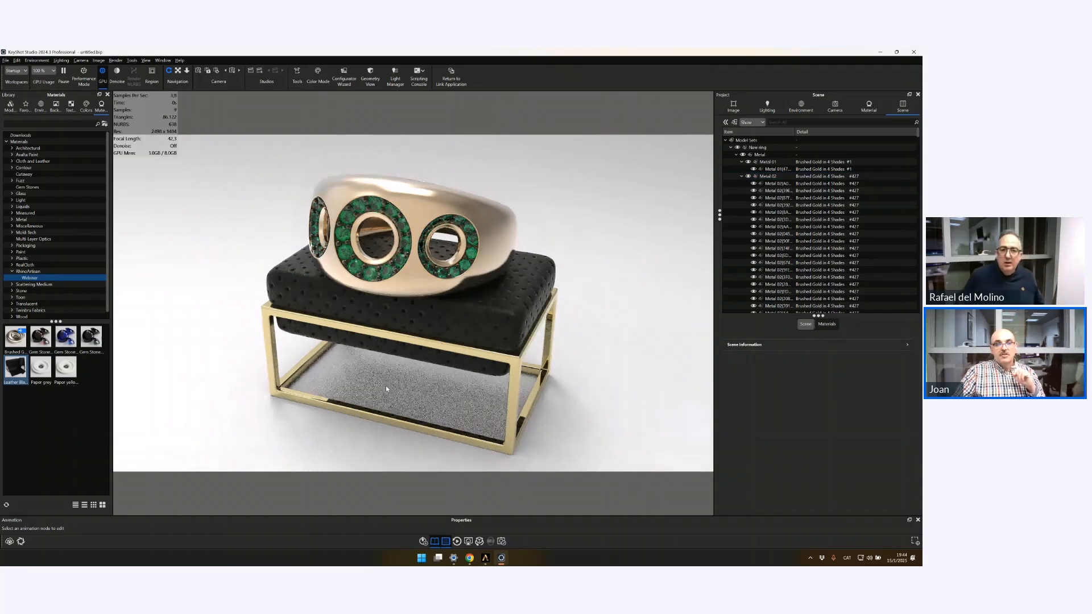
scroll(386, 389, up, 1)
scroll(386, 389, up, 1)
click(584, 342)
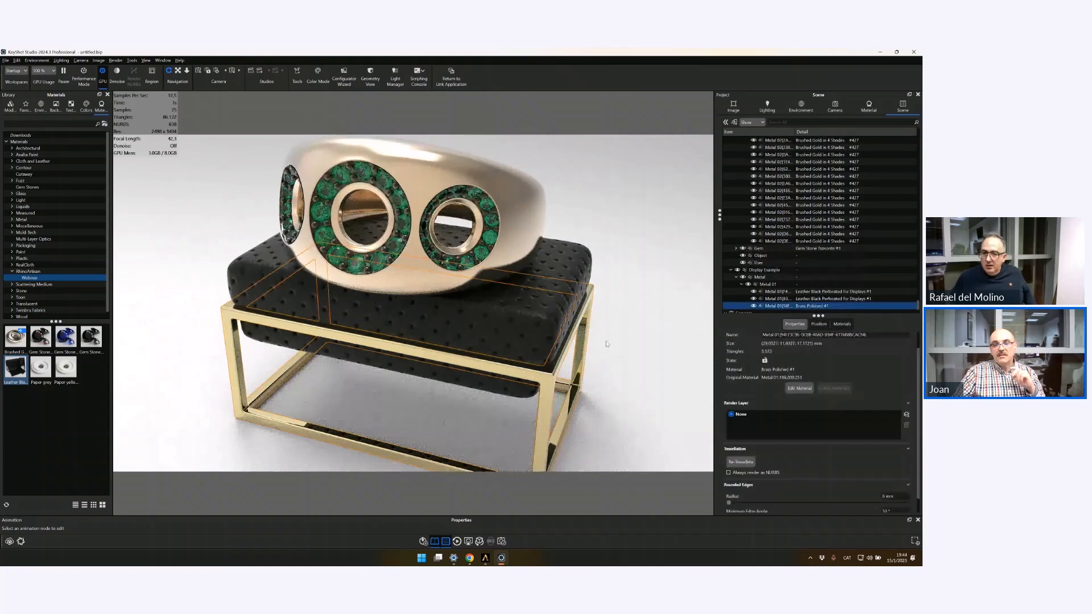
click(604, 342)
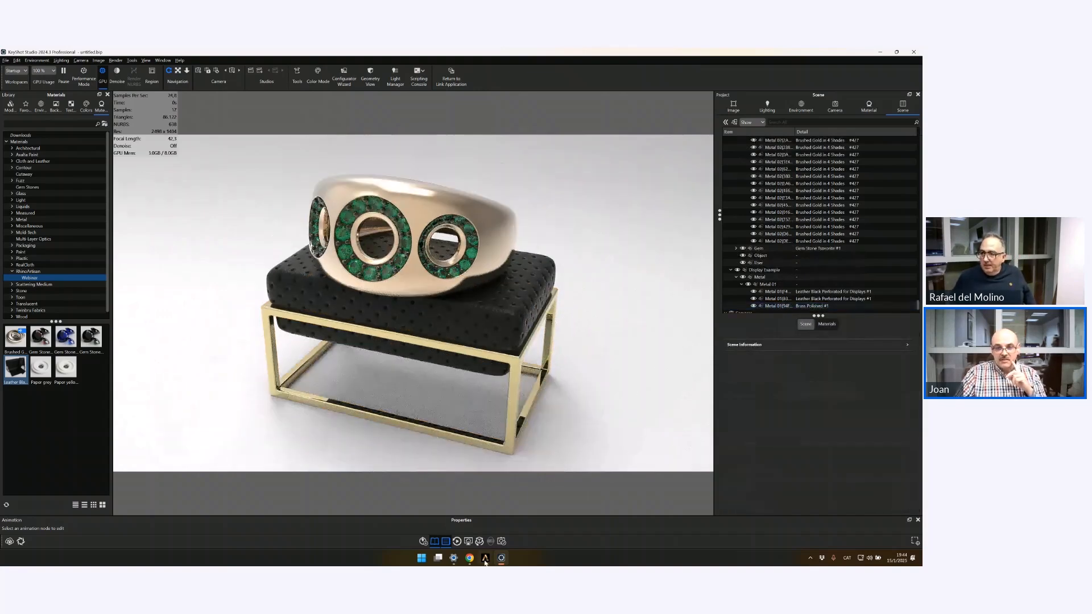
Step: Switch back to RhinoArtisan, shift the gems around the central circle by 0.1 mm and deselect them
key(alt+Tab)
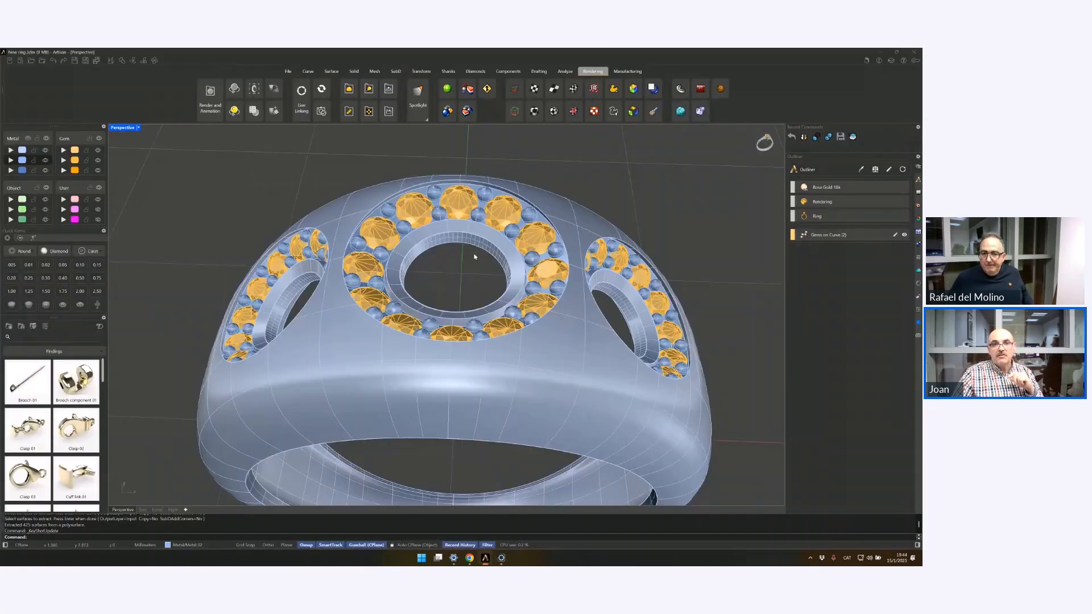
click(413, 207)
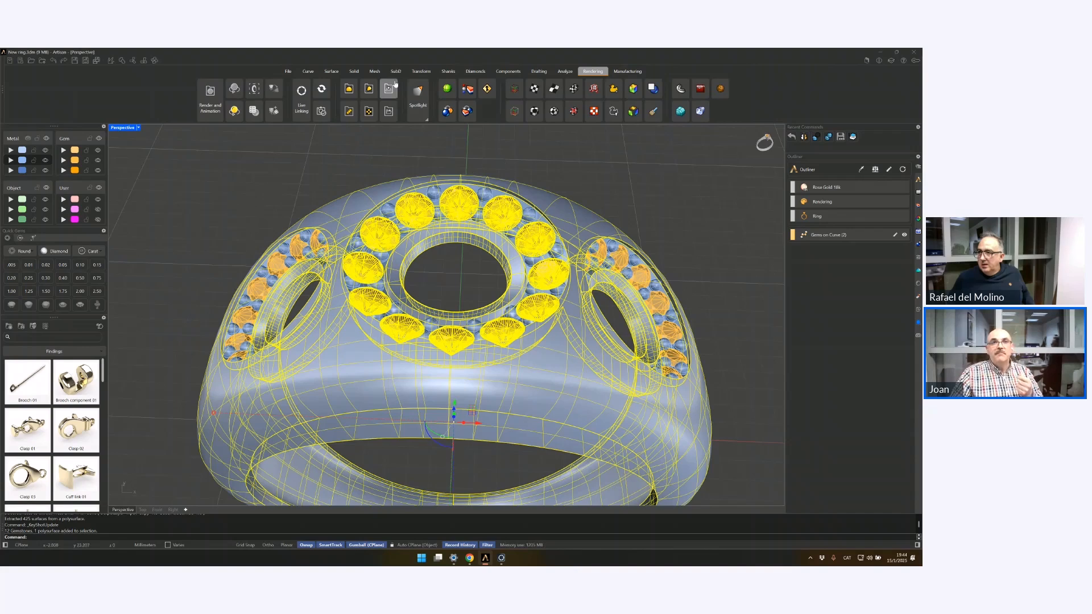
click(355, 72)
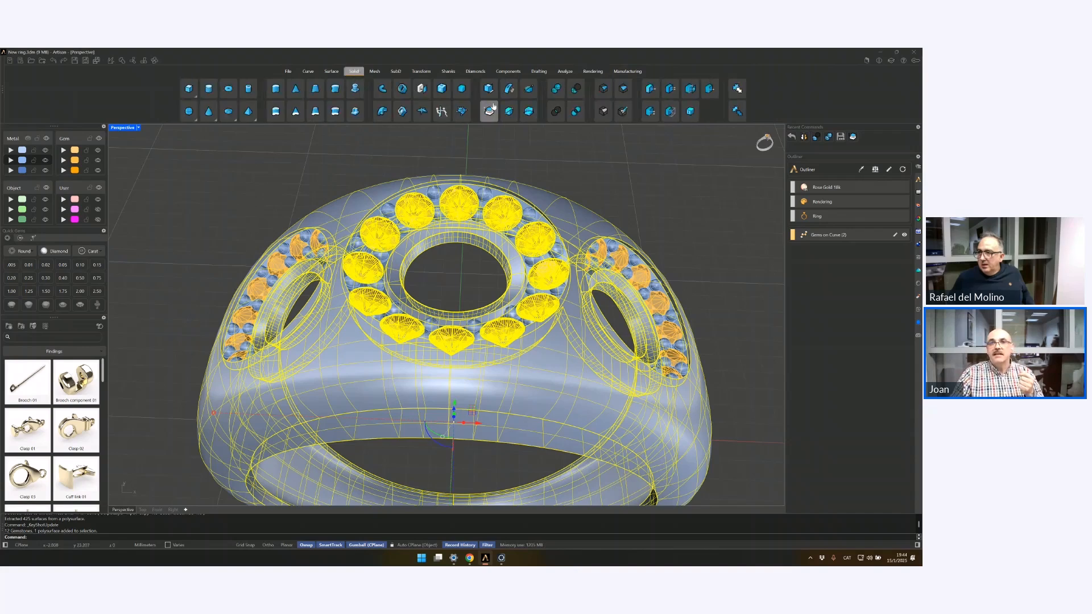
click(472, 72)
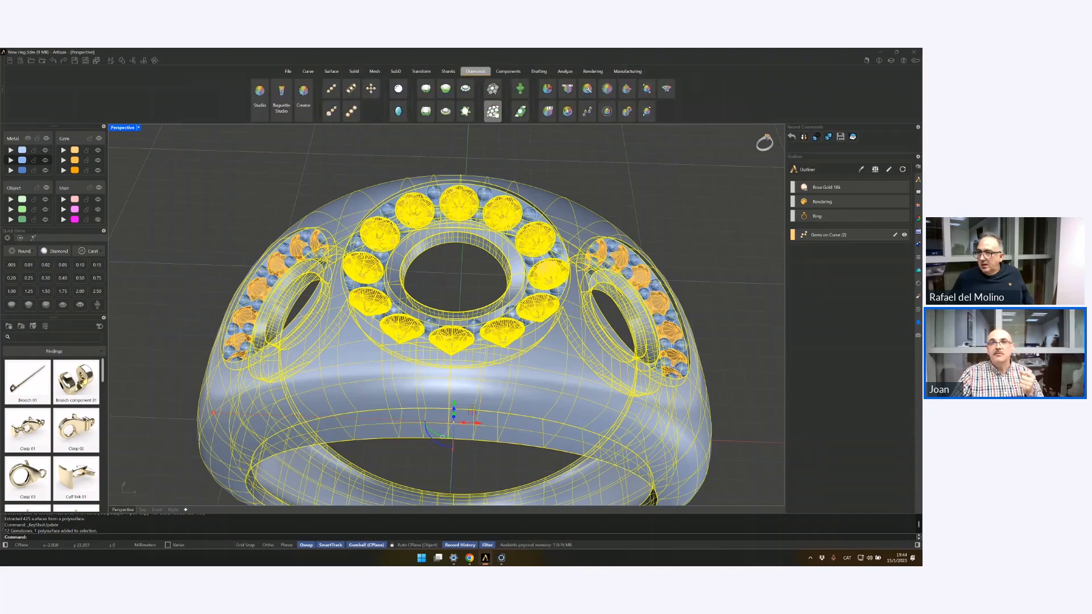
click(626, 90)
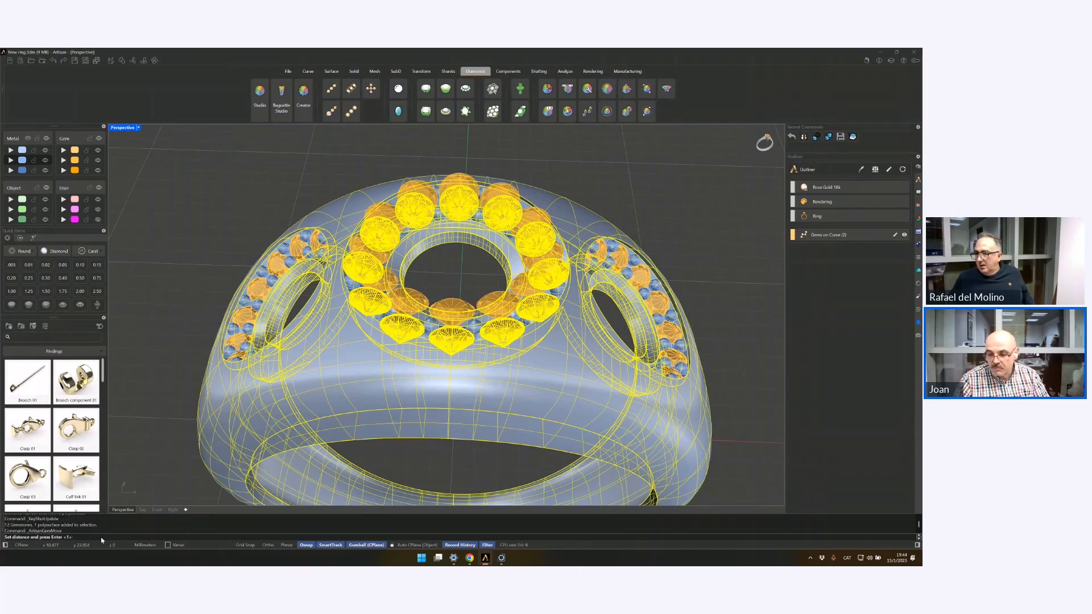
text(0.1)
key(Return)
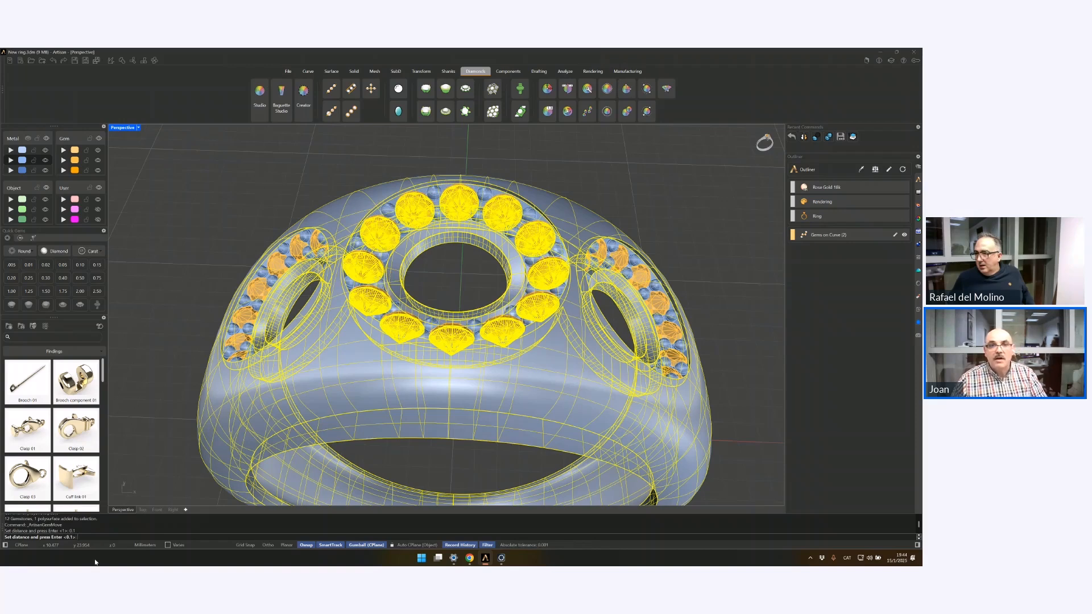
key(Return)
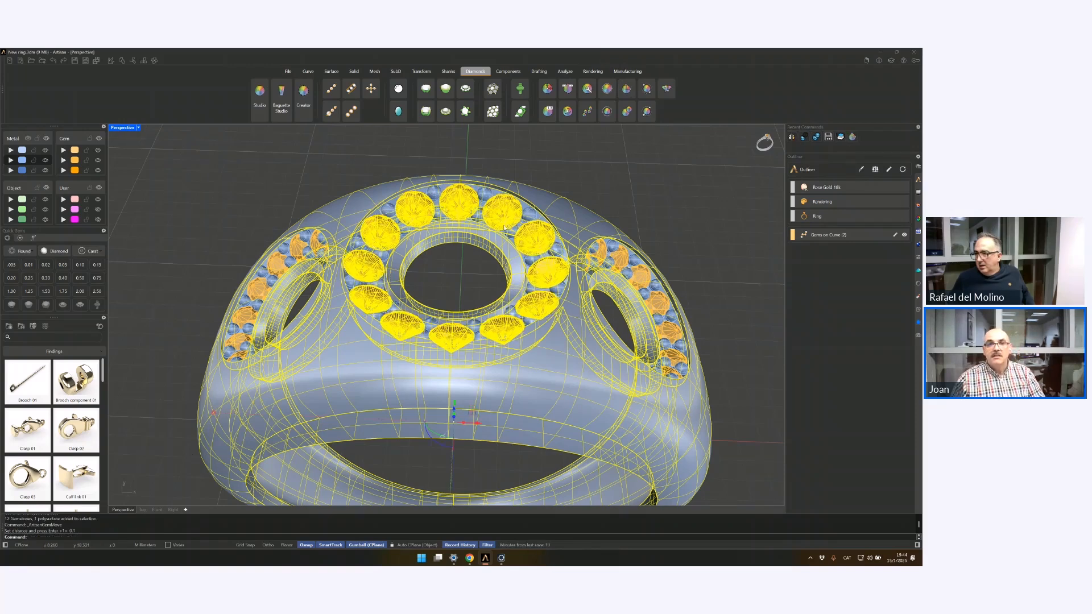
key(Escape)
Step: Shift the gems around the side circle of the ring by 0.1 mm and deselect them
right_drag(505, 227, 556, 309)
scroll(557, 309, up, 3)
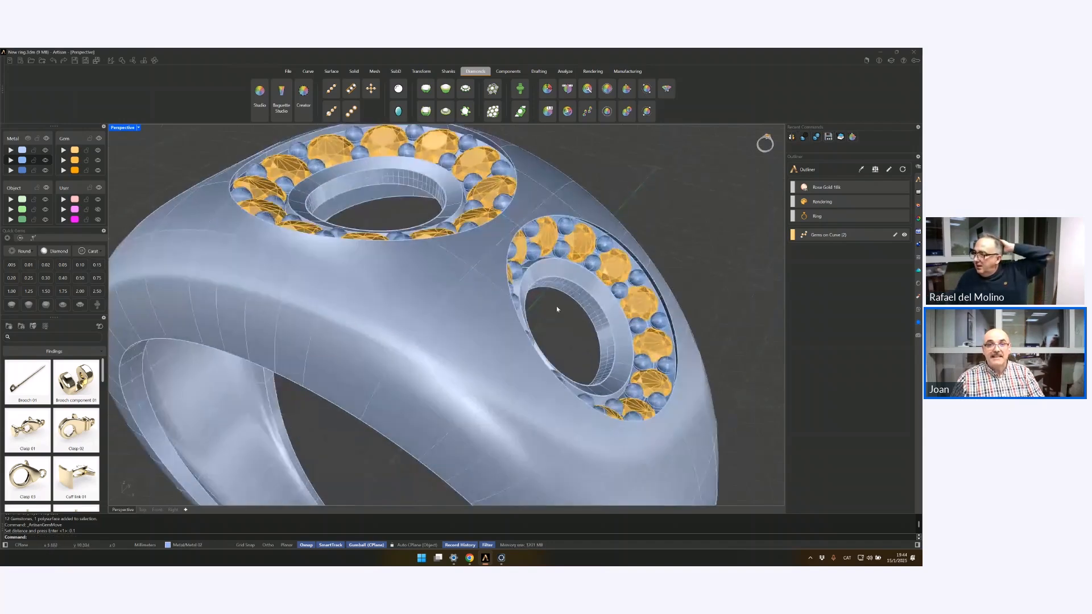
click(586, 247)
click(597, 257)
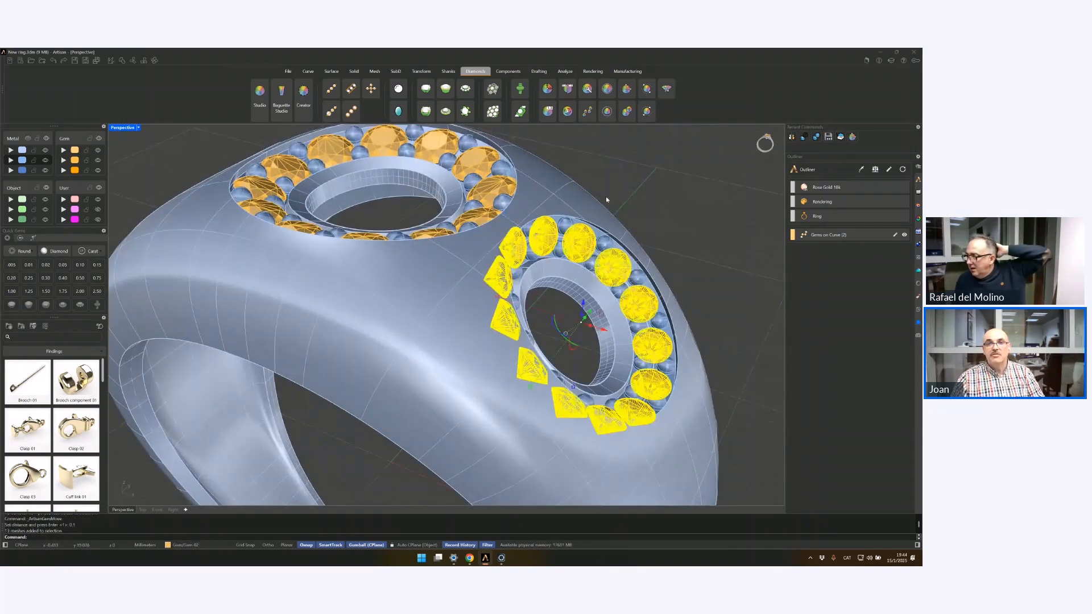
click(607, 88)
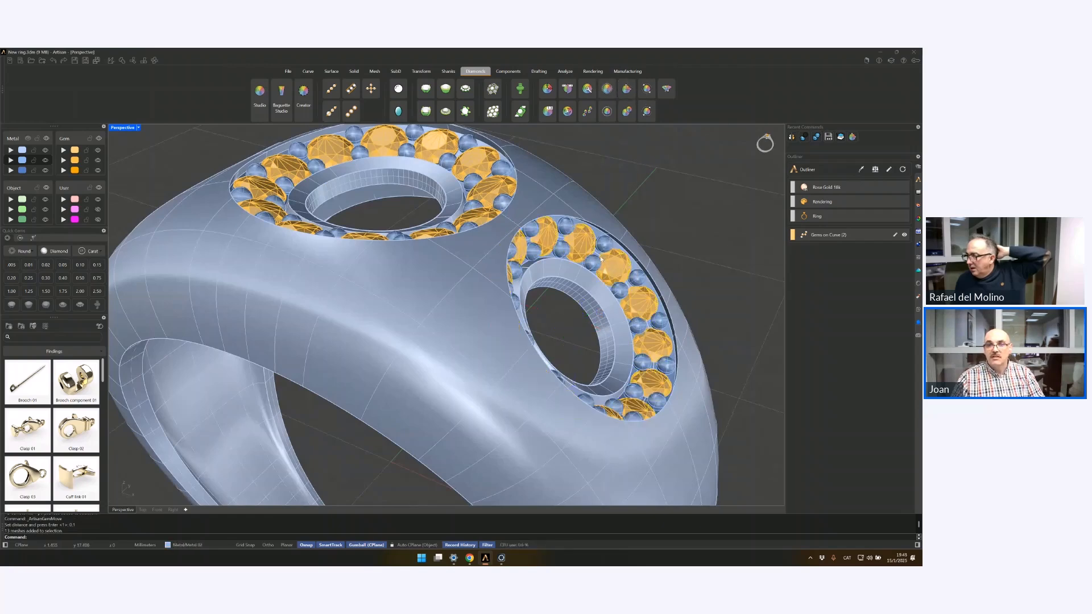
scroll(601, 258, up, 6)
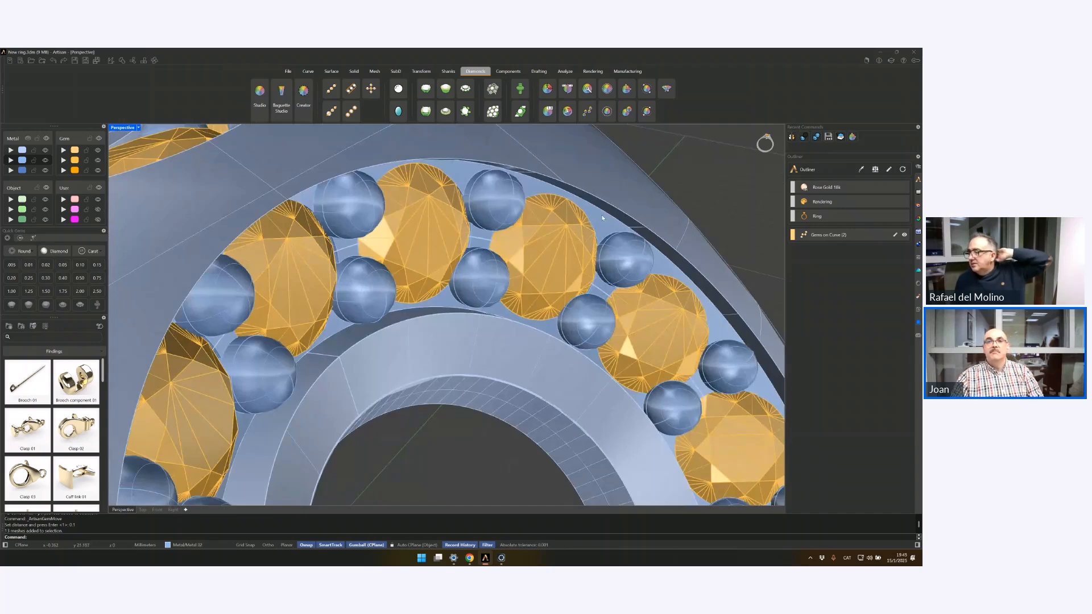
scroll(558, 231, down, 2)
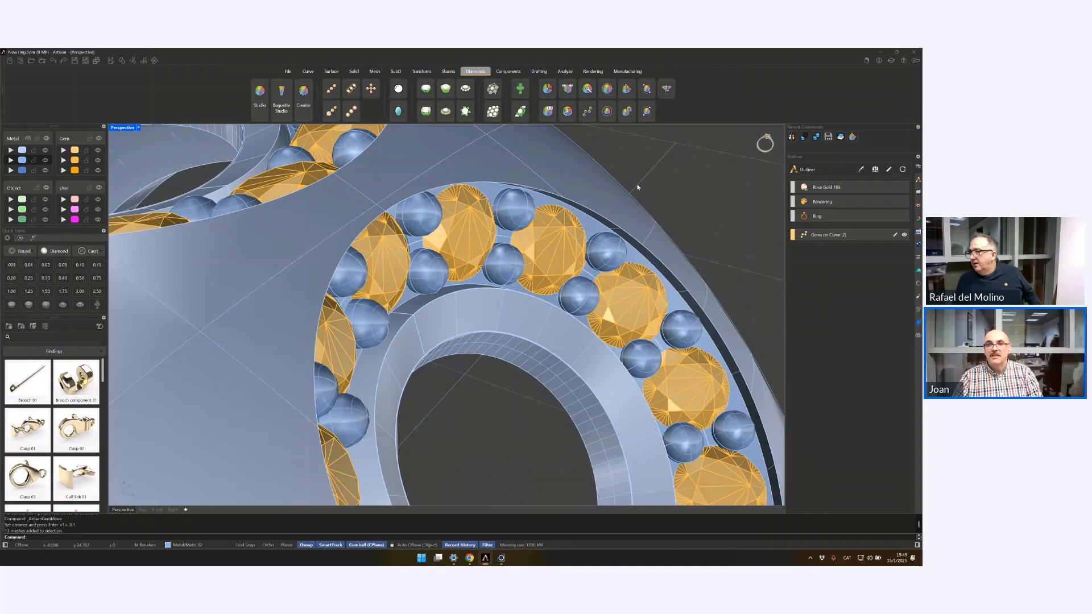
right_drag(637, 187, 658, 189)
key(Return)
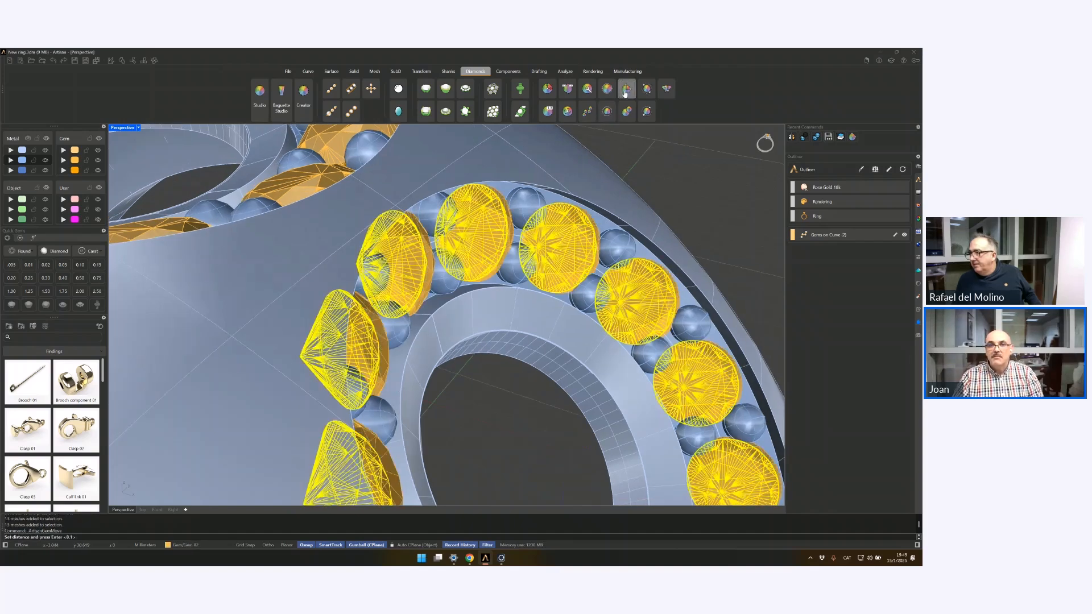
key(Return)
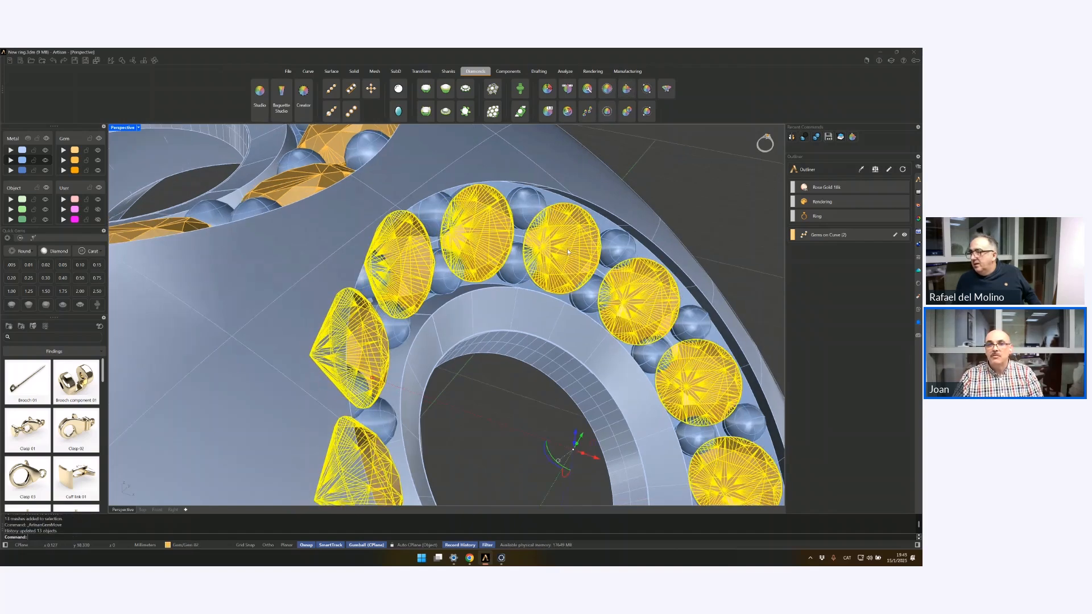
scroll(566, 245, down, 6)
right_drag(563, 235, 560, 279)
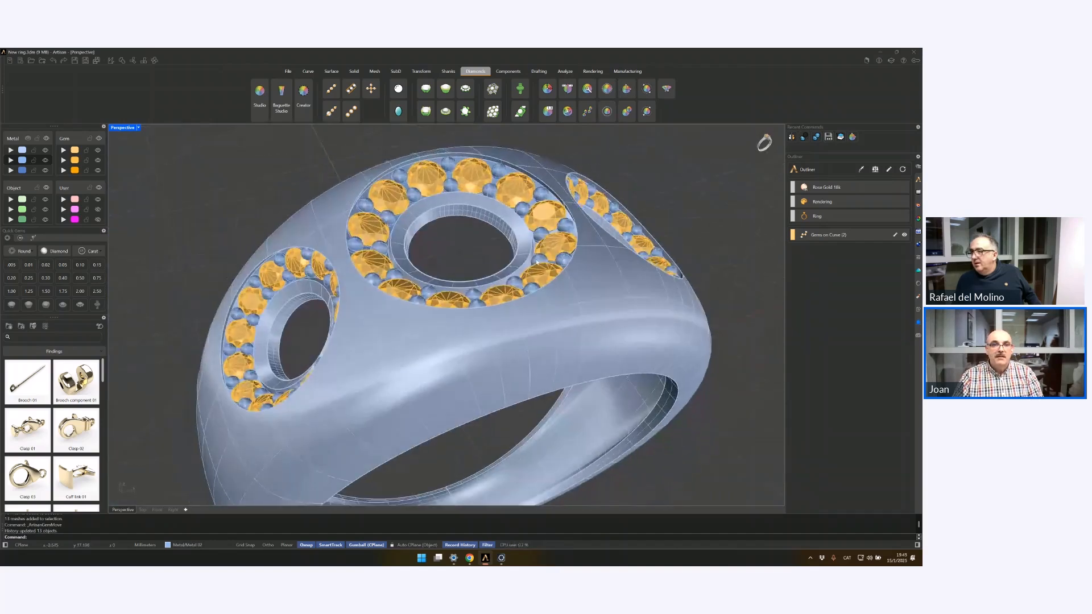
Step: Check the shifted gems, update the live-linked KeyShot scene with them, and switch to KeyShot
scroll(324, 263, up, 5)
scroll(317, 266, down, 5)
right_drag(316, 267, 301, 266)
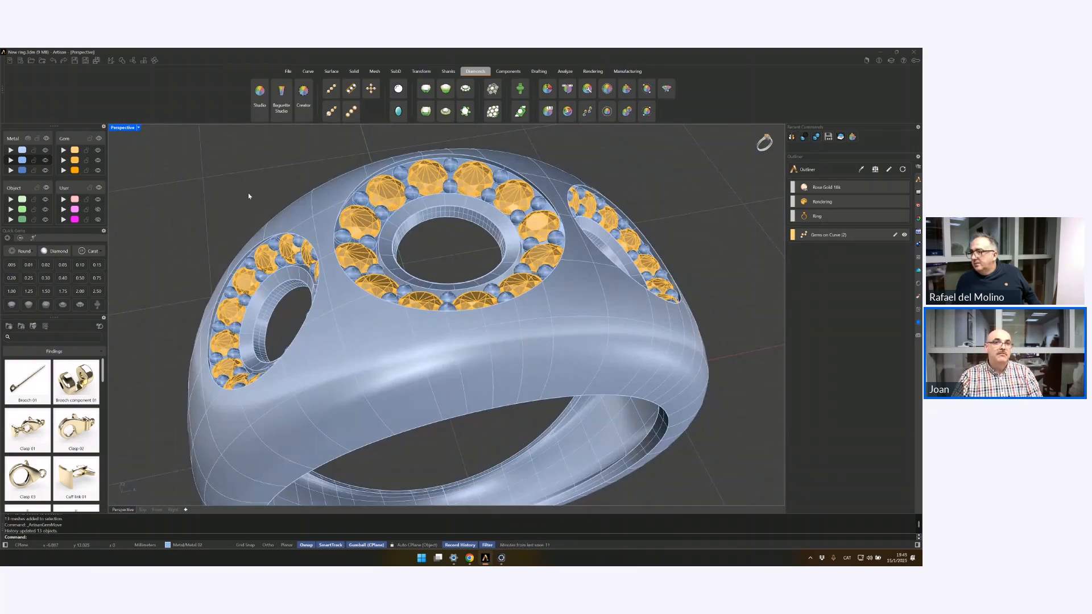
scroll(249, 194, down, 2)
right_drag(254, 189, 194, 188)
click(628, 71)
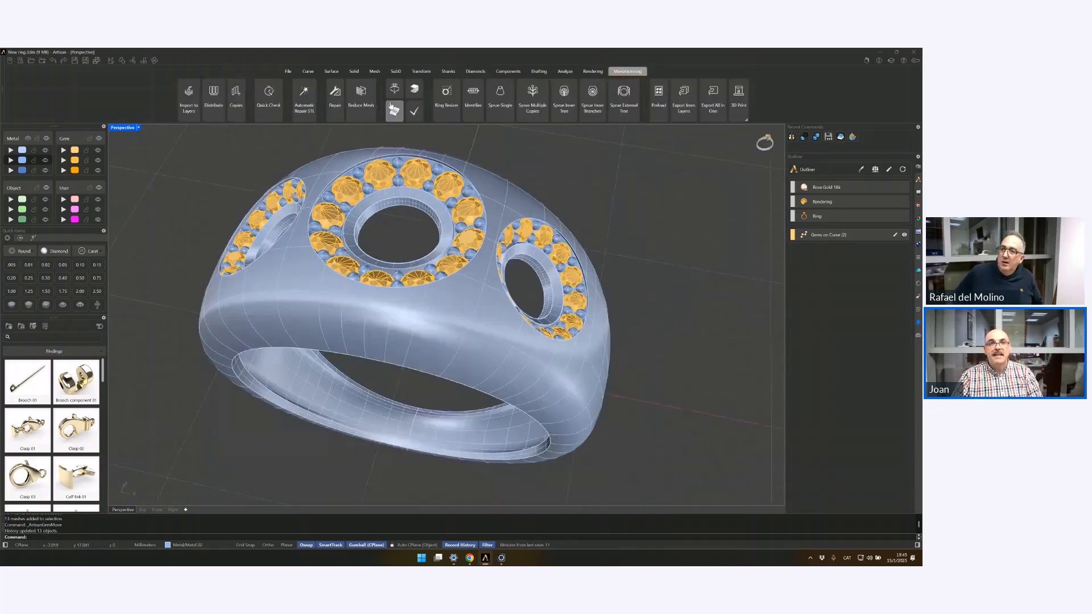
click(592, 72)
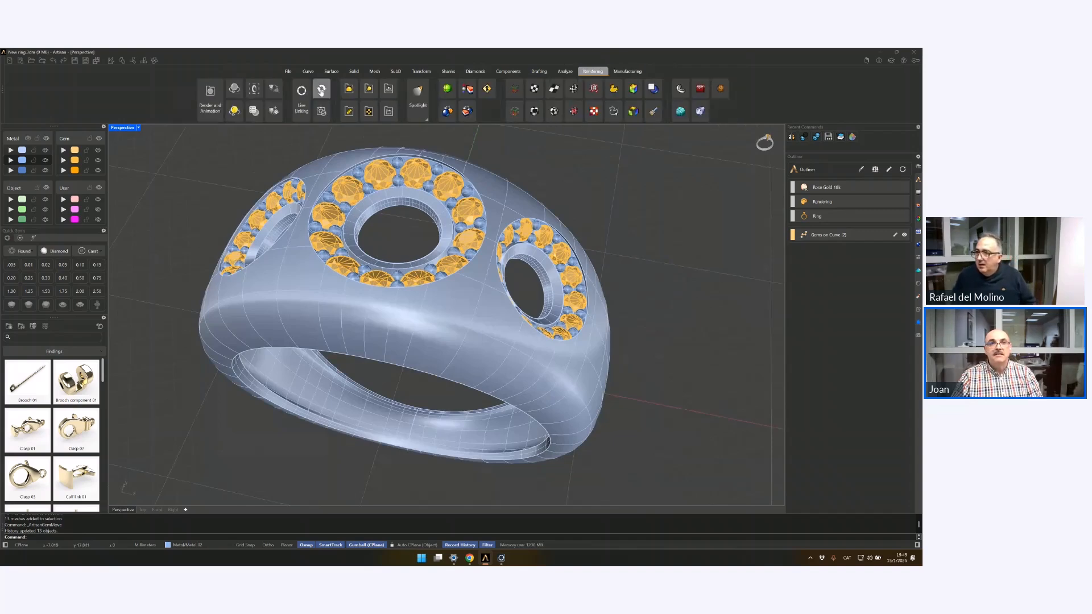
click(321, 90)
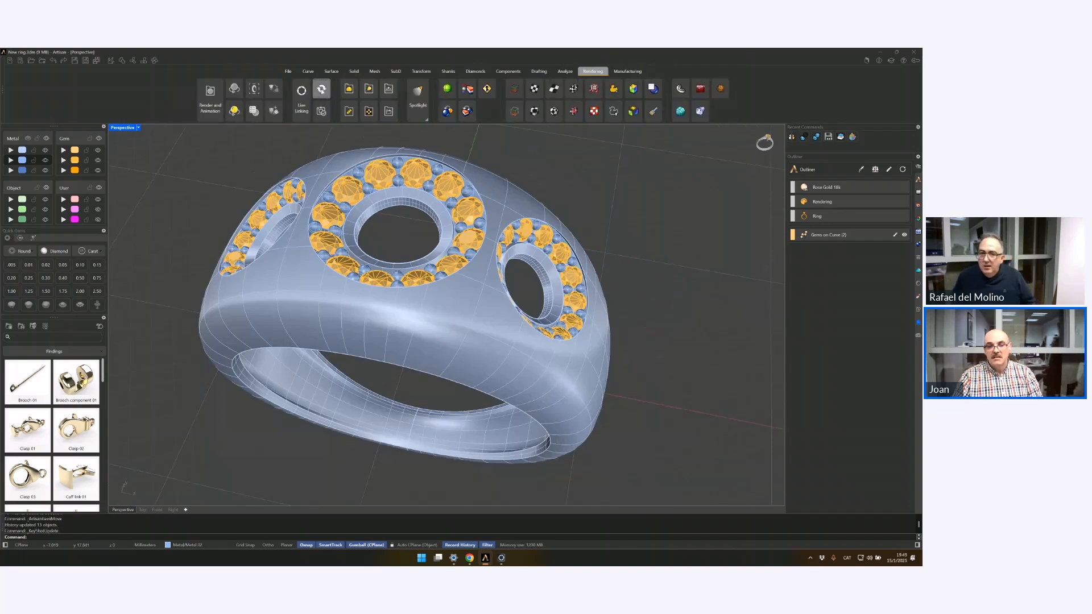
click(501, 558)
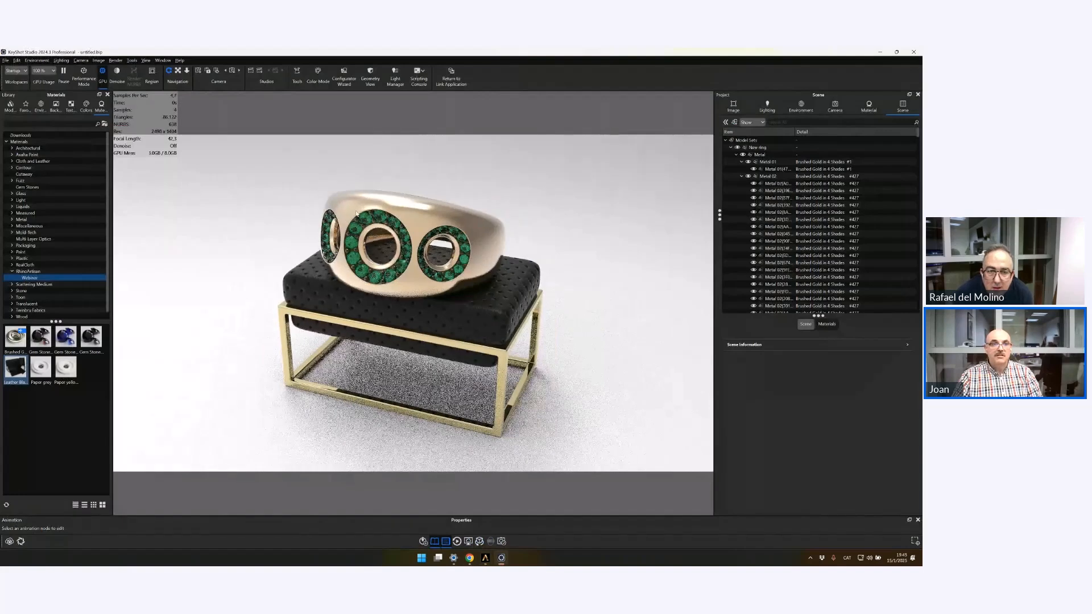
scroll(356, 214, up, 3)
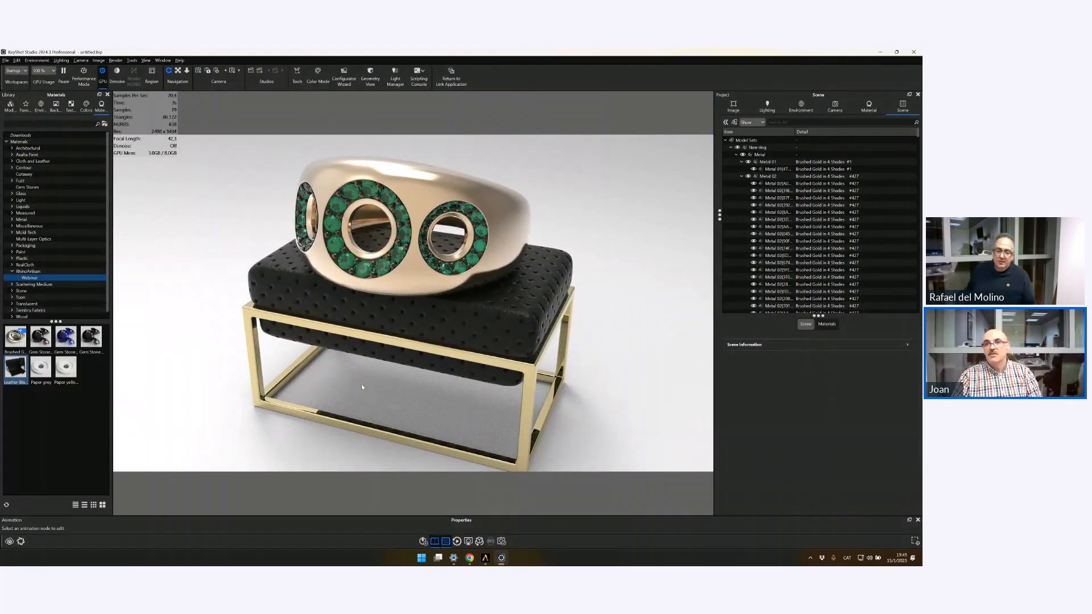
Step: Collapse the ring's Metal group in the scene tree and duplicate the whole New ring model
click(739, 148)
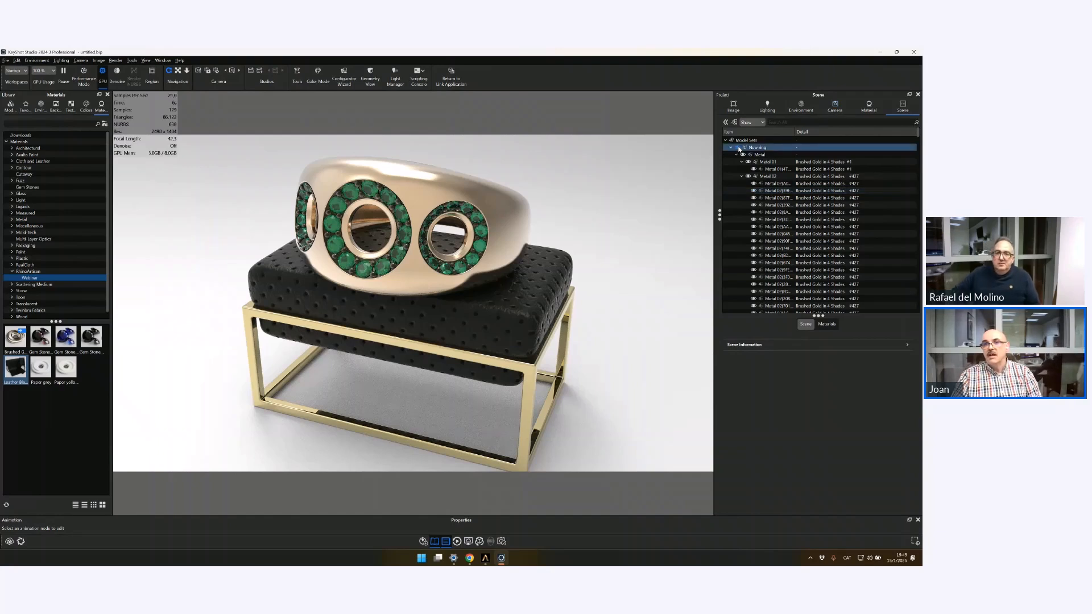
click(739, 154)
click(737, 155)
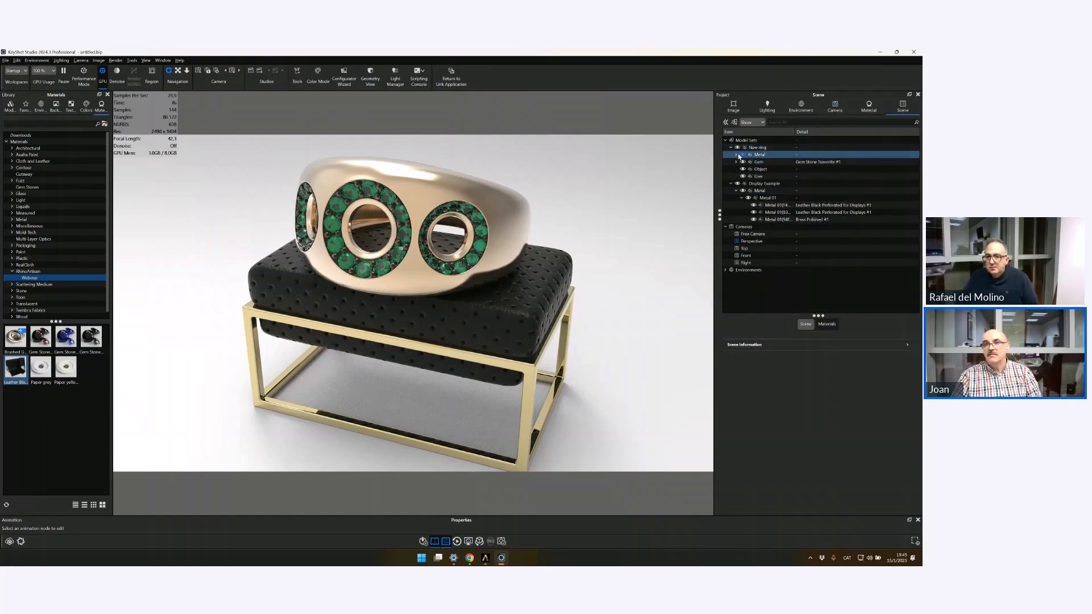
click(752, 147)
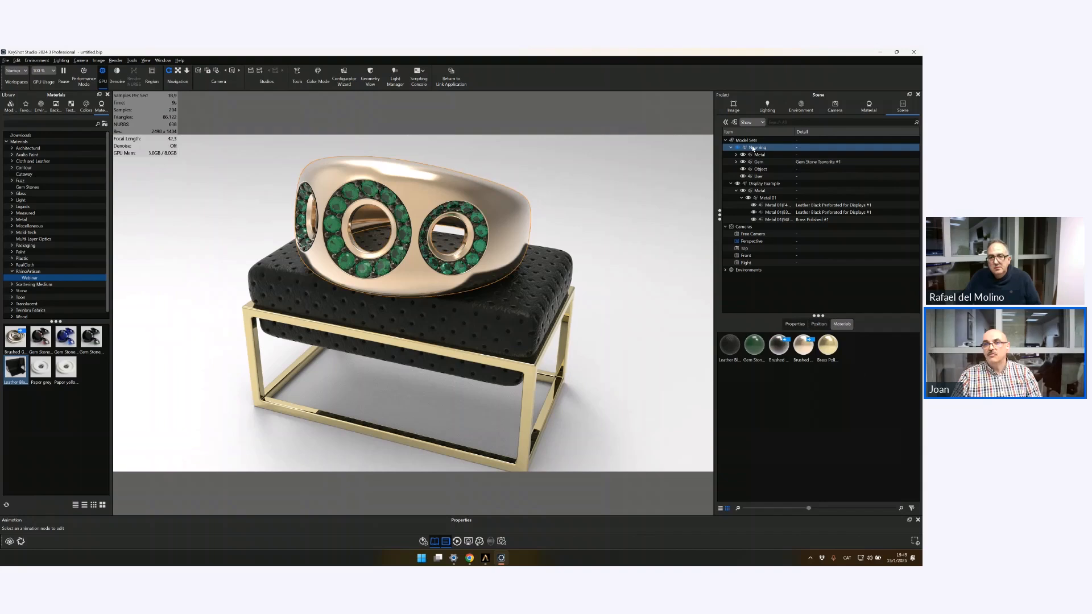
right_click(752, 148)
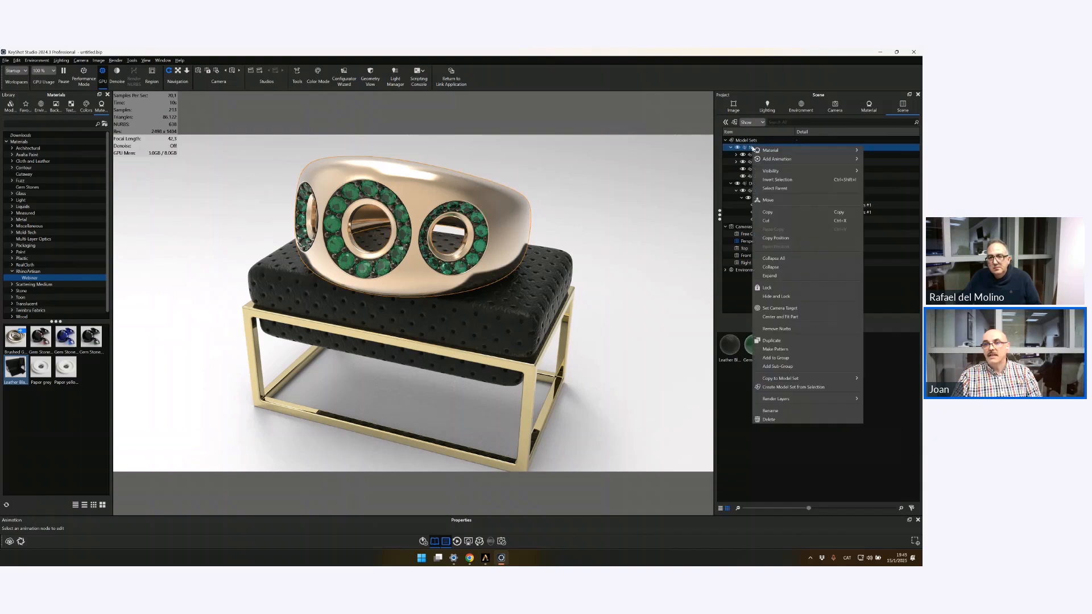
click(772, 340)
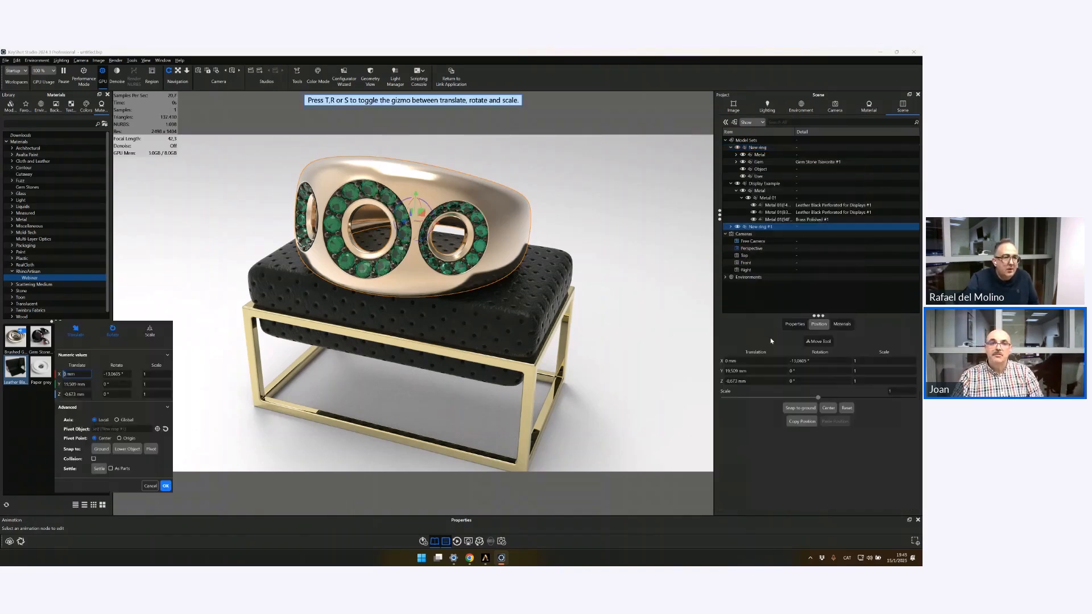
Step: Move the duplicated ring about 21 mm along X so it sits beside the ring on the display
scroll(378, 231, up, 2)
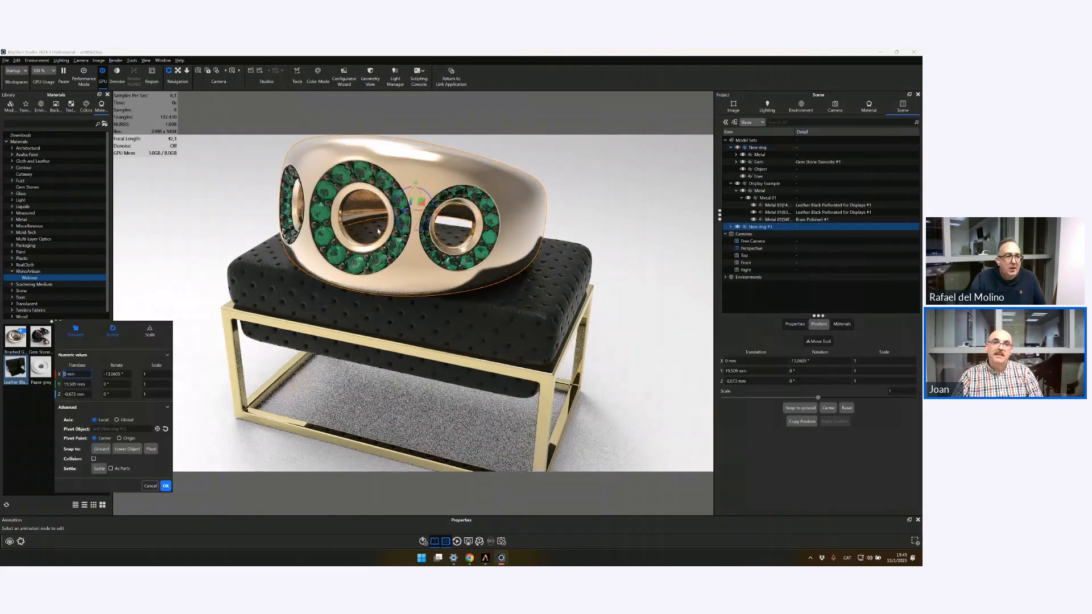
scroll(378, 230, down, 2)
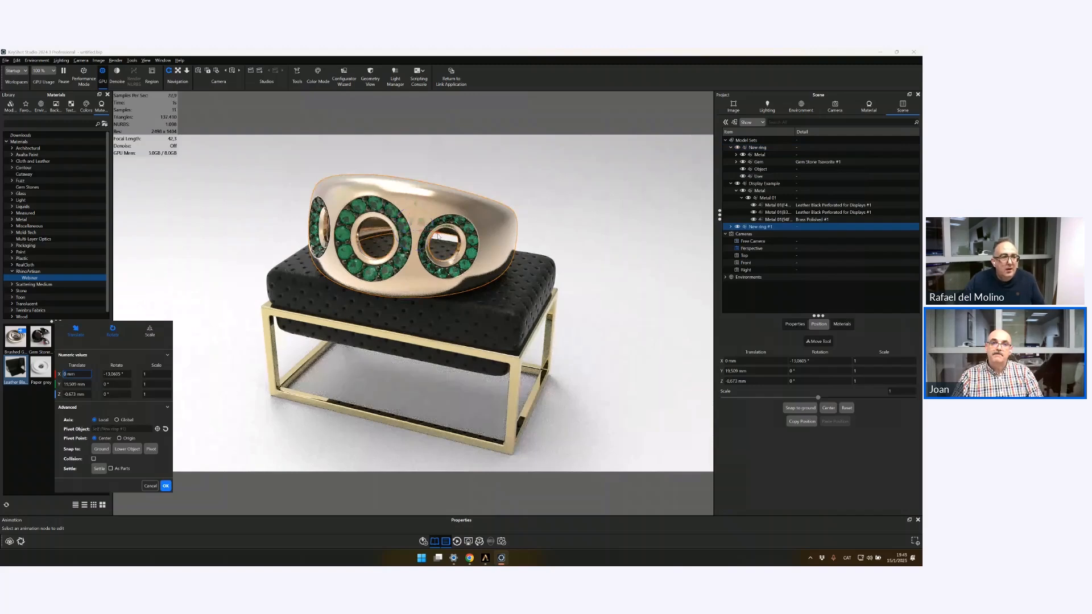
drag(437, 236, 665, 277)
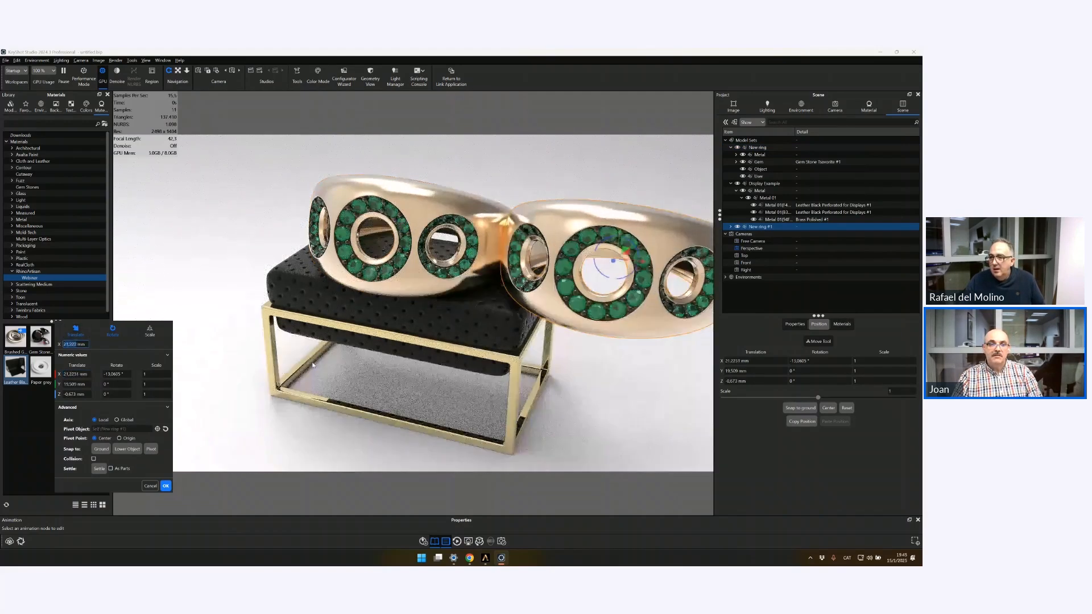
right_click(304, 255)
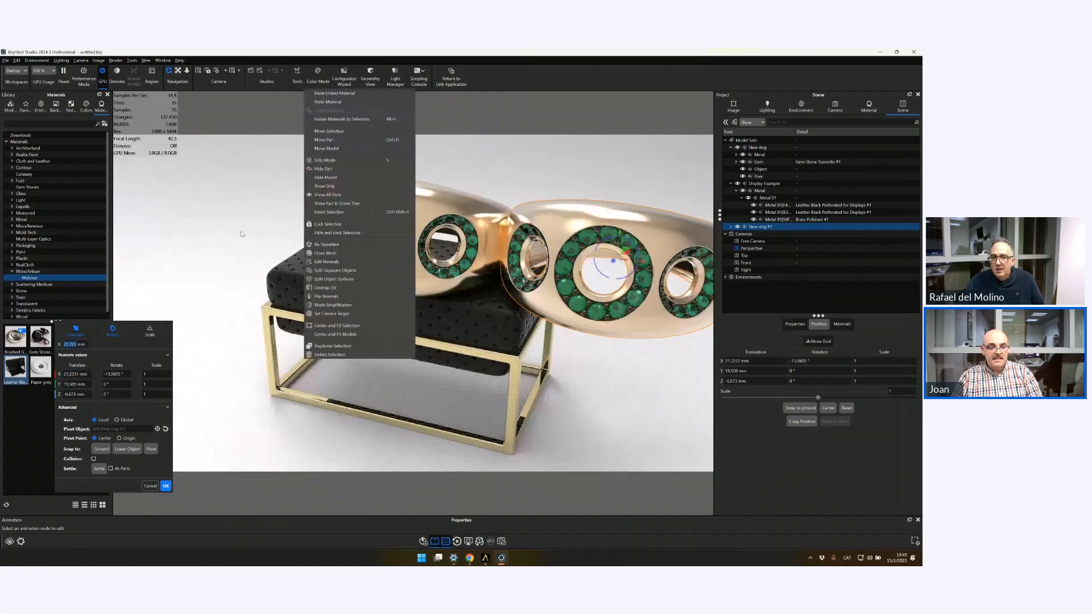
click(242, 236)
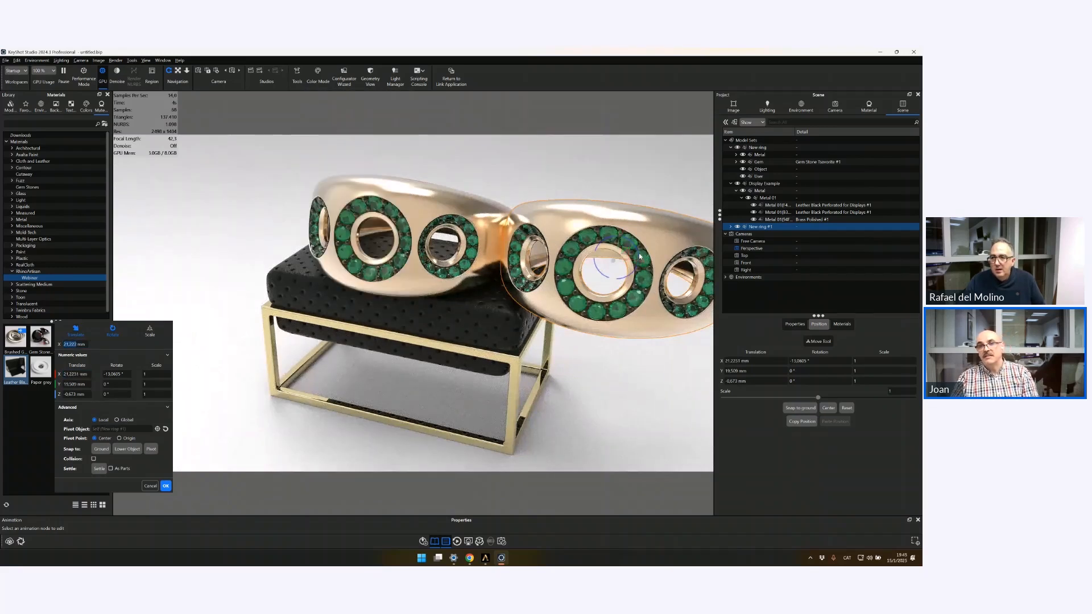
Step: Rotate the duplicated ring about 79° around Z to stand it upright and lower it to the floor beside the display
drag(639, 253, 629, 284)
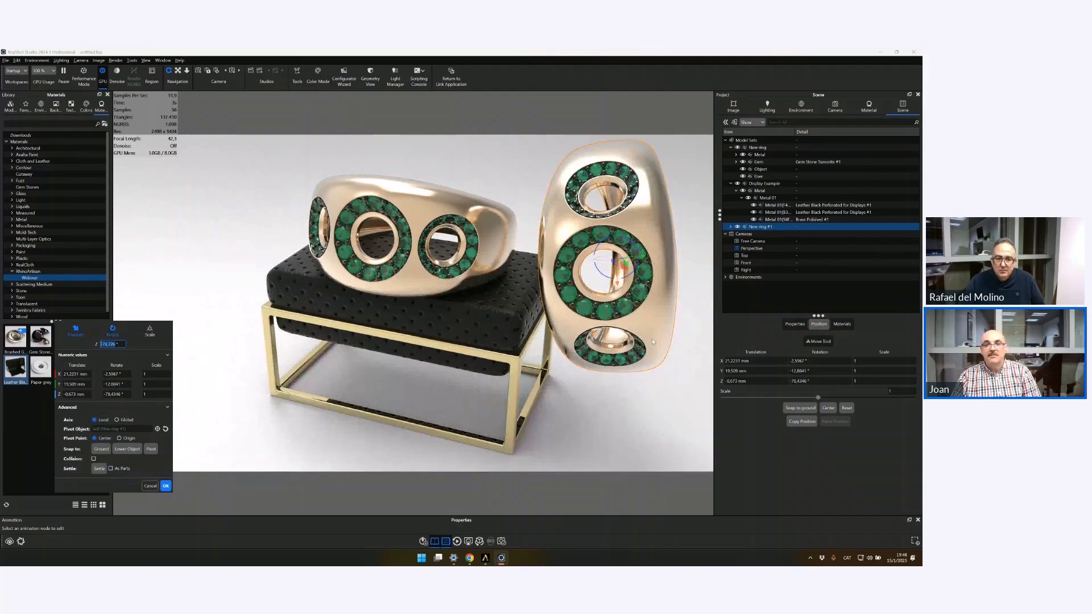
right_click(569, 426)
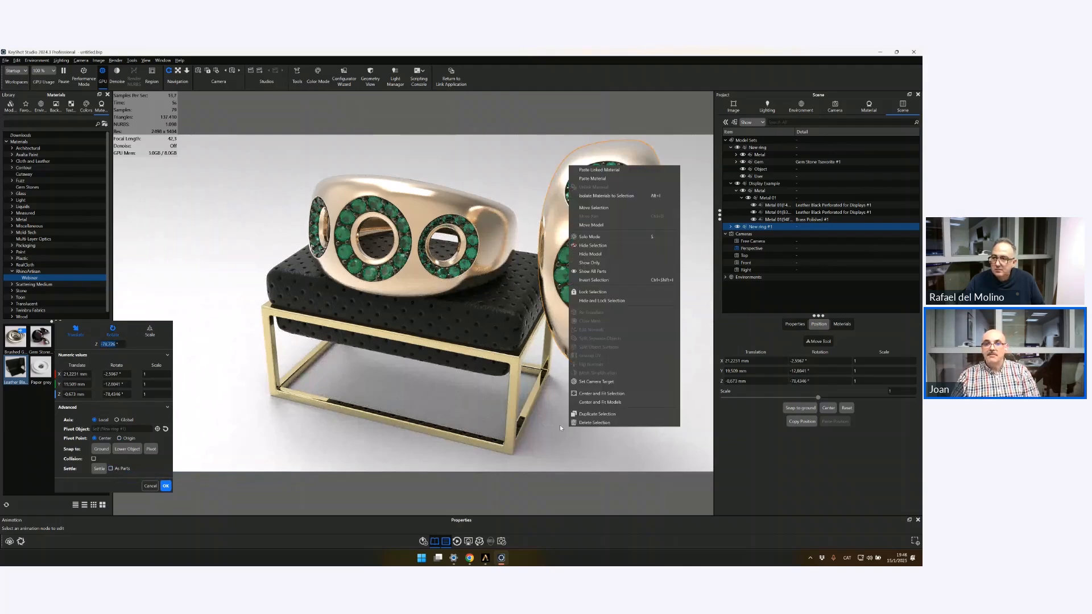
drag(559, 425, 544, 415)
drag(614, 280, 595, 361)
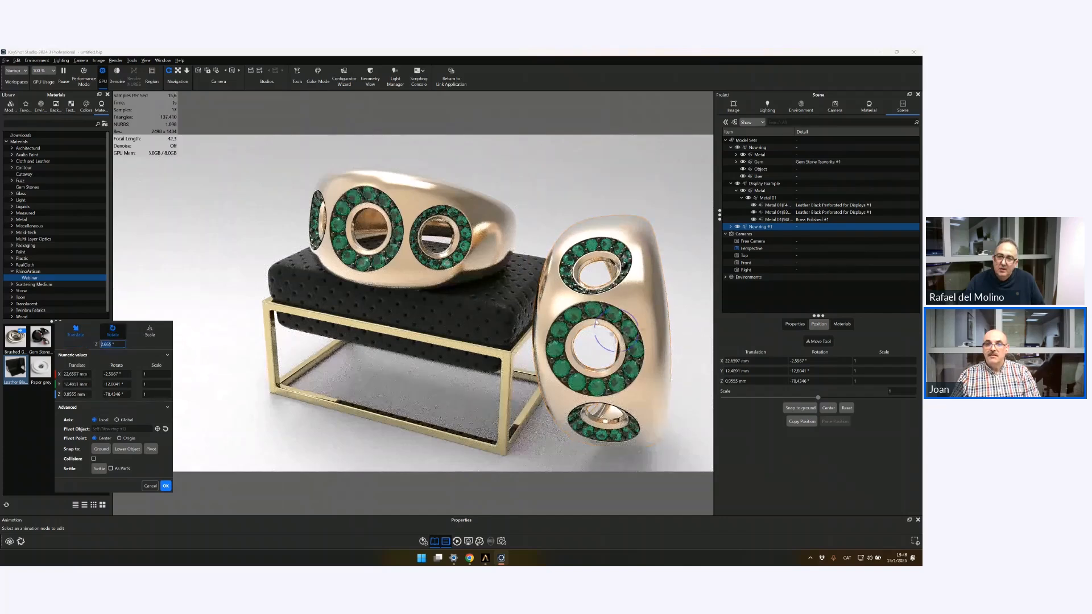
Step: Tilt and shift the duplicated ring so it leans against the display cushion, and apply the new position
drag(595, 321, 628, 330)
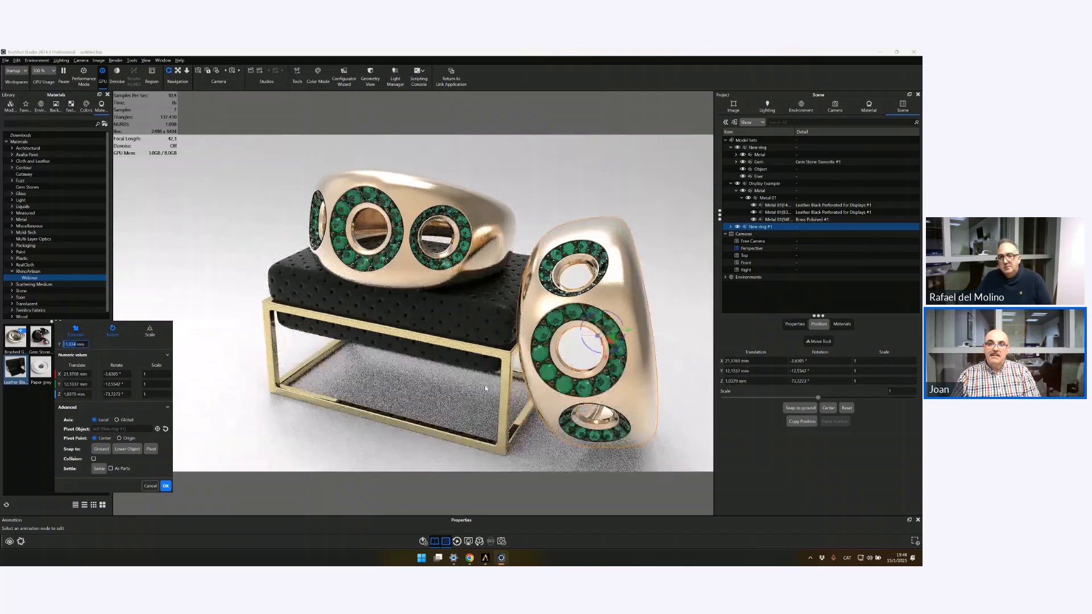
right_click(484, 384)
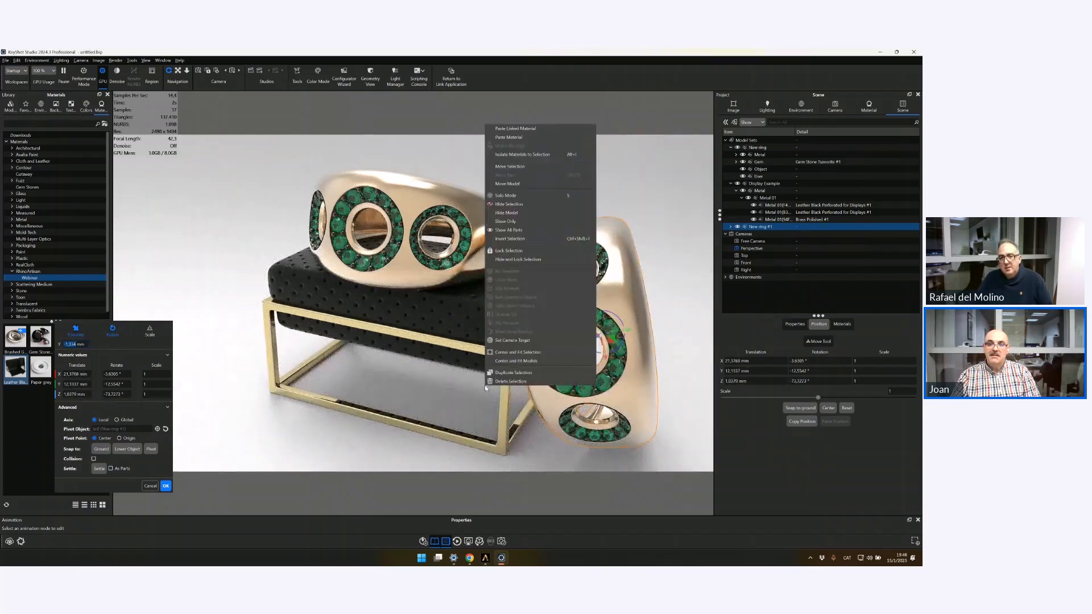
click(484, 385)
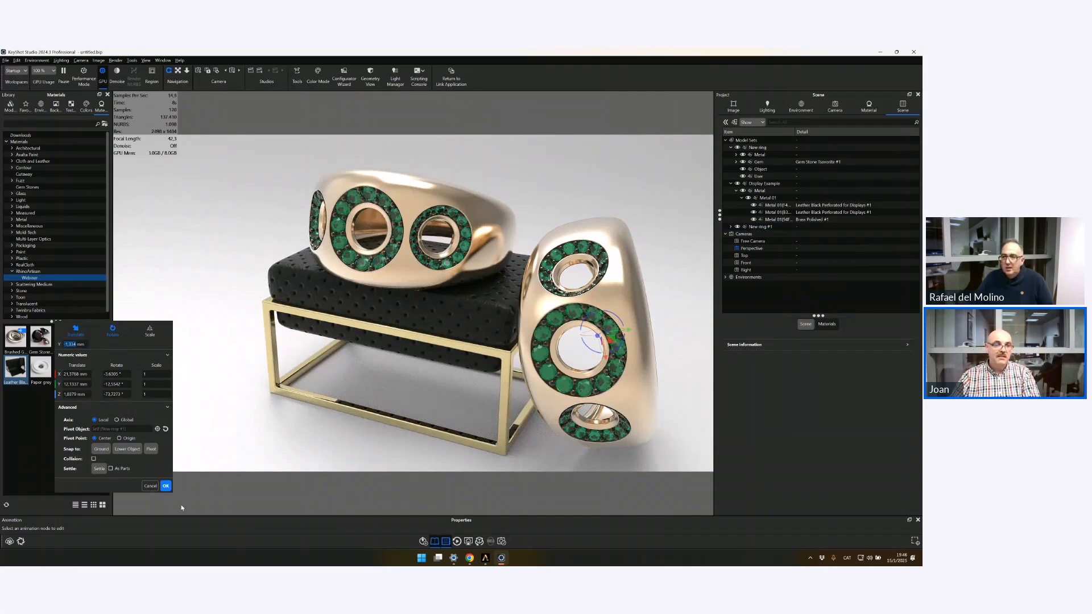
click(165, 487)
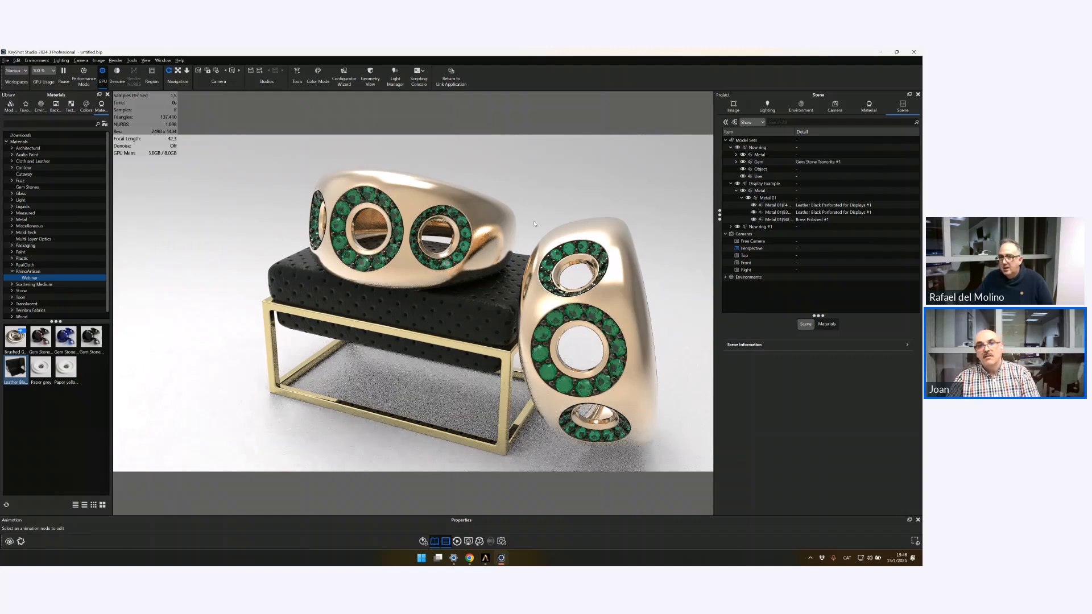
drag(530, 238, 530, 263)
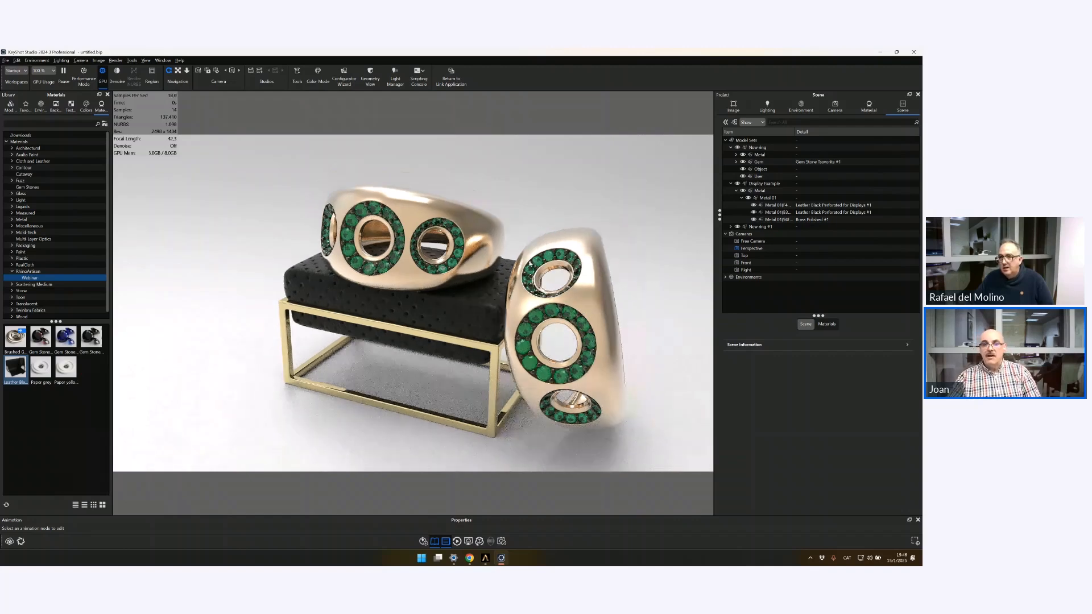
Step: Switch to RhinoArtisan and, excluding both side circles from the gem selection, move the centre circle's gems to the Gem 01 layer
click(485, 561)
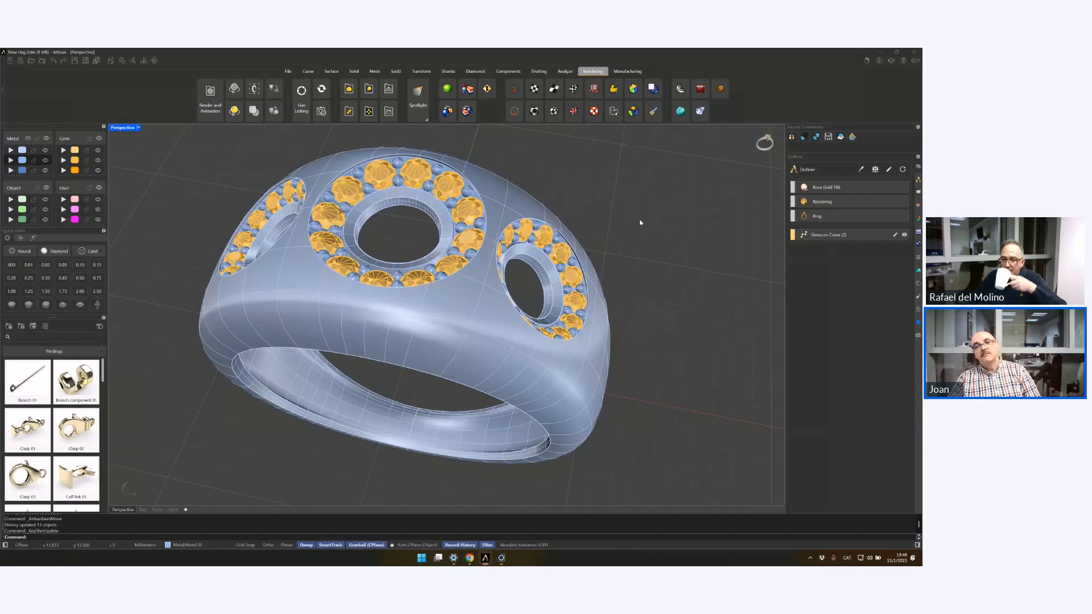
right_drag(639, 220, 625, 230)
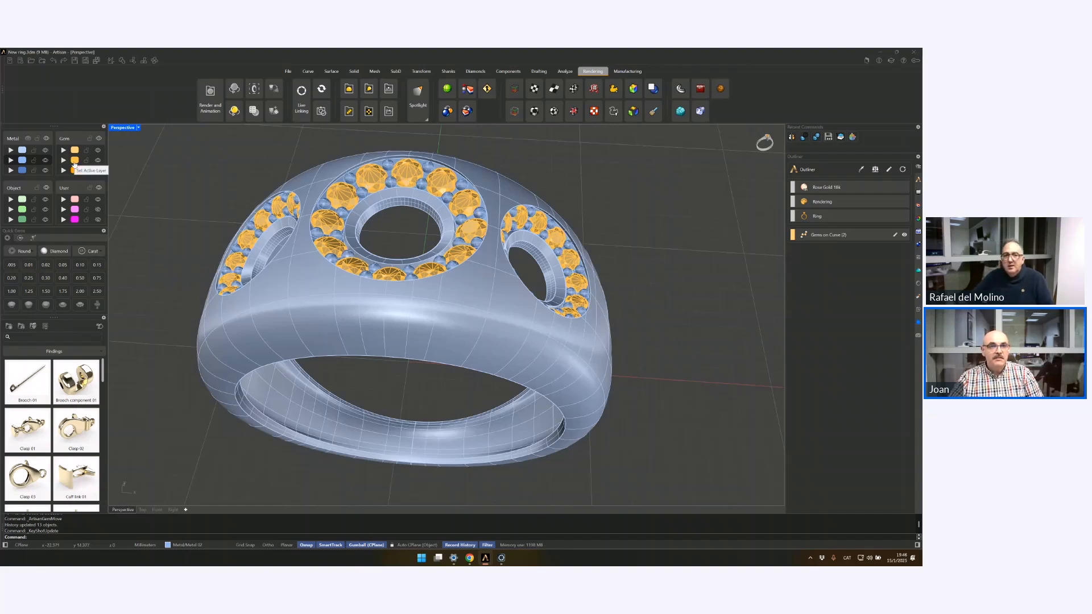
click(74, 161)
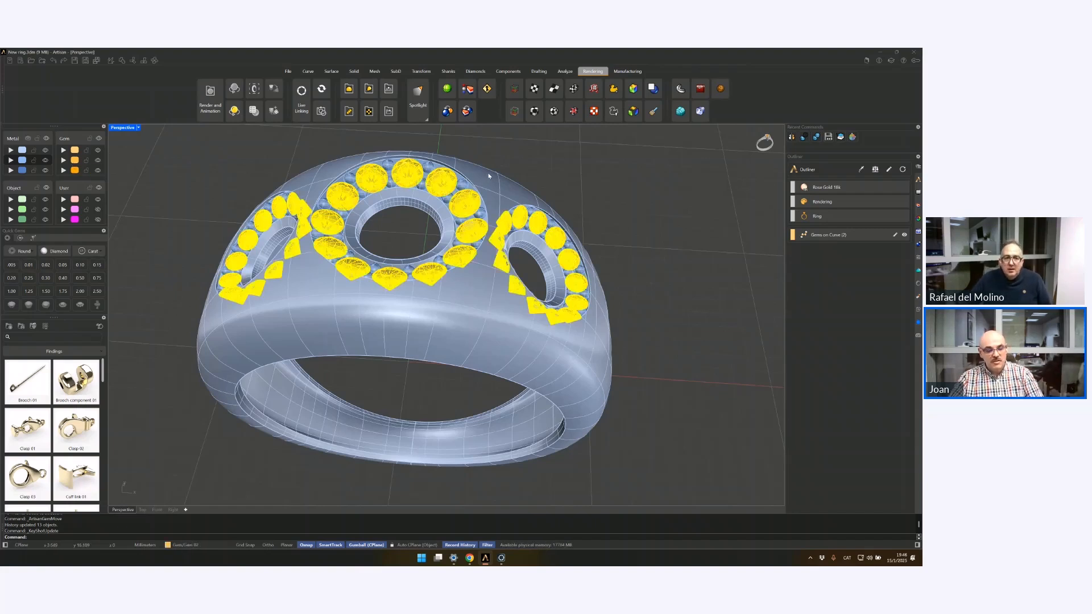
ctrl+drag(488, 164, 603, 350)
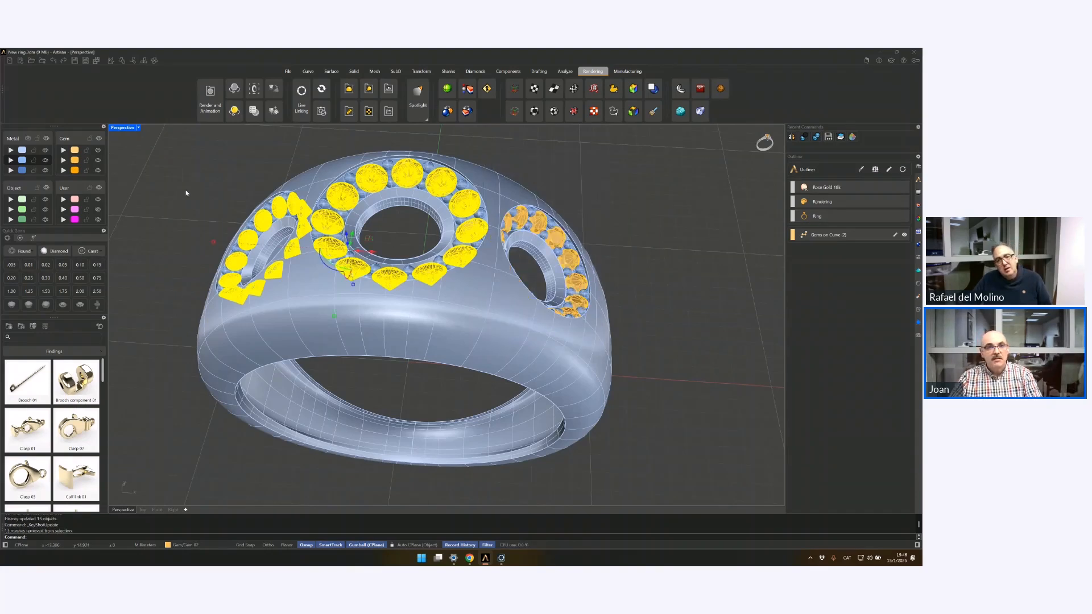
ctrl+drag(182, 167, 313, 328)
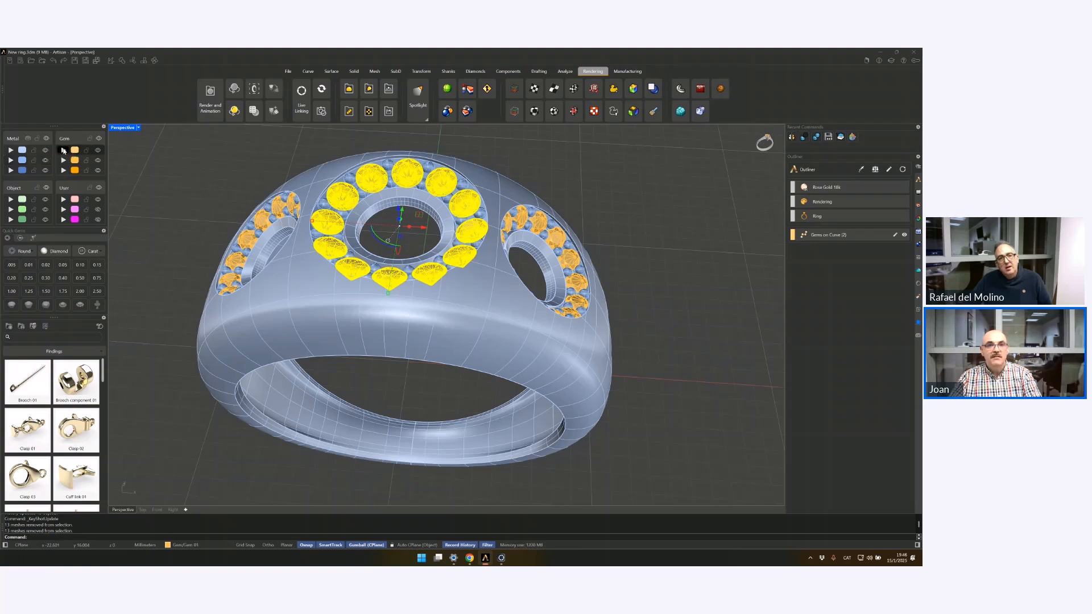
click(516, 163)
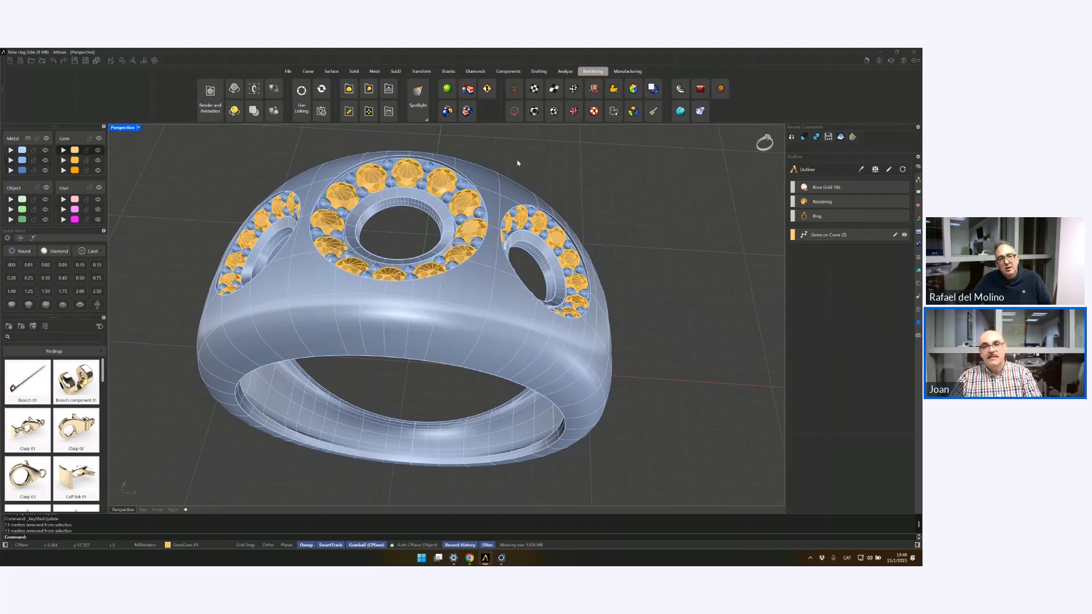
Step: Assign the right circle's gems to the Gem 02 layer and the left circle's gems to the Gem 03 layer
click(523, 218)
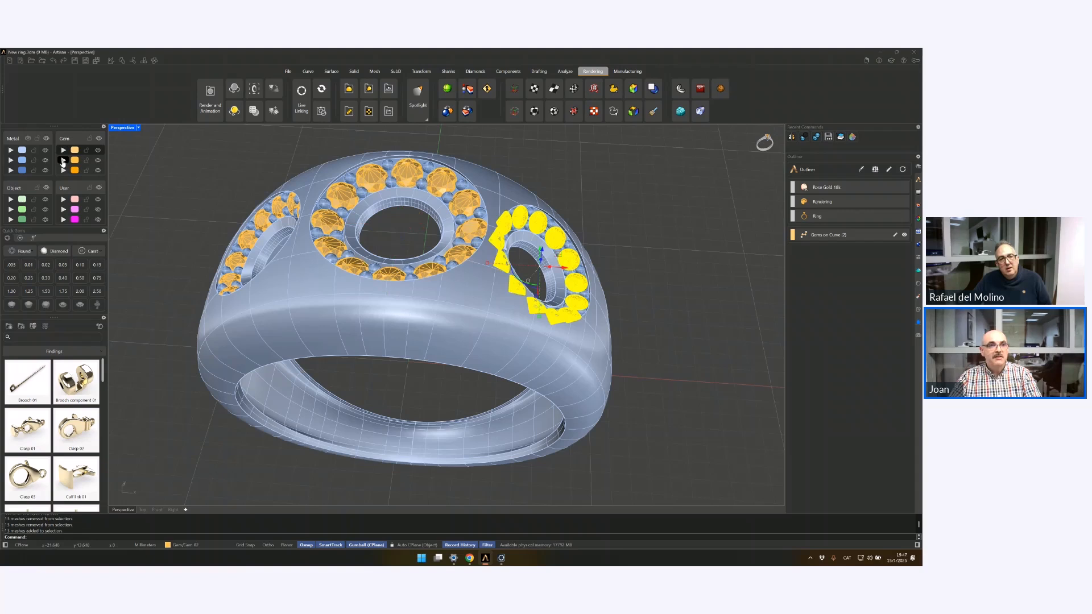
click(279, 211)
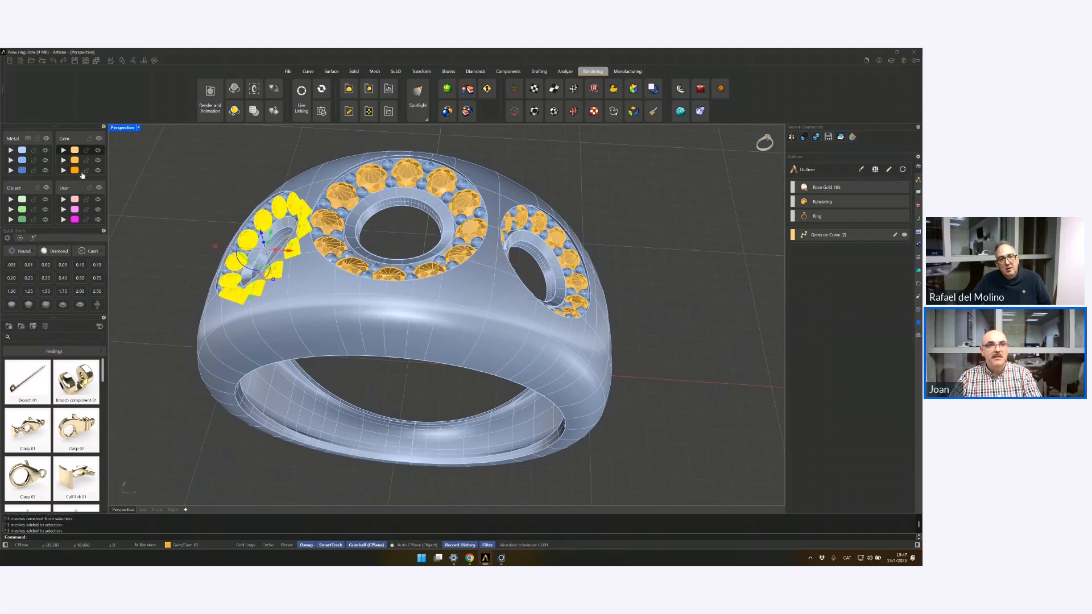
click(303, 153)
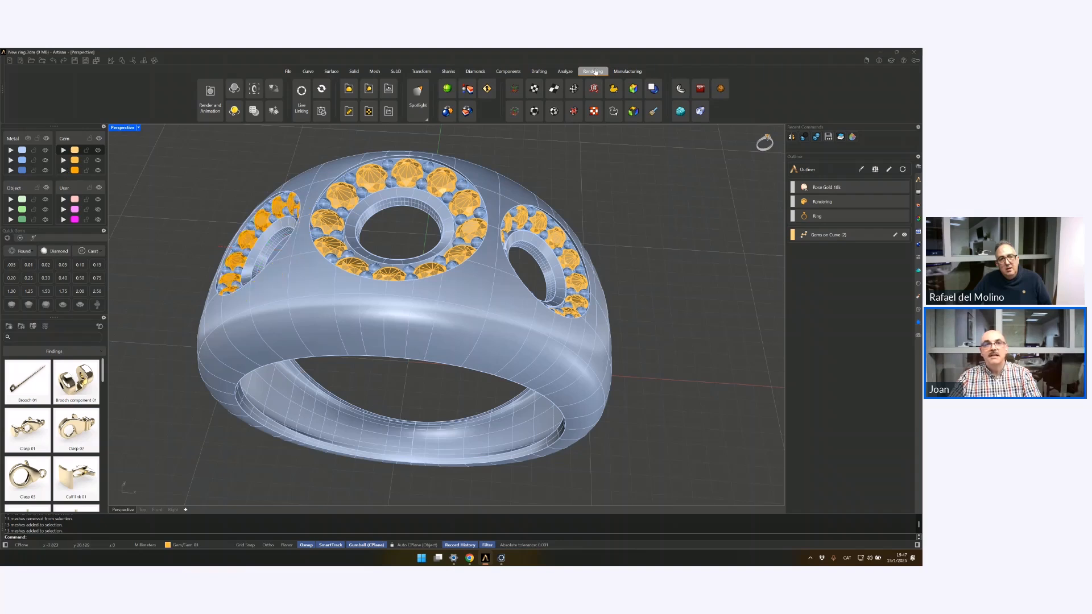
Step: Update the linked KeyShot model with the new gem layers, switch to KeyShot and collapse the first ring's Gem 01 group
click(321, 90)
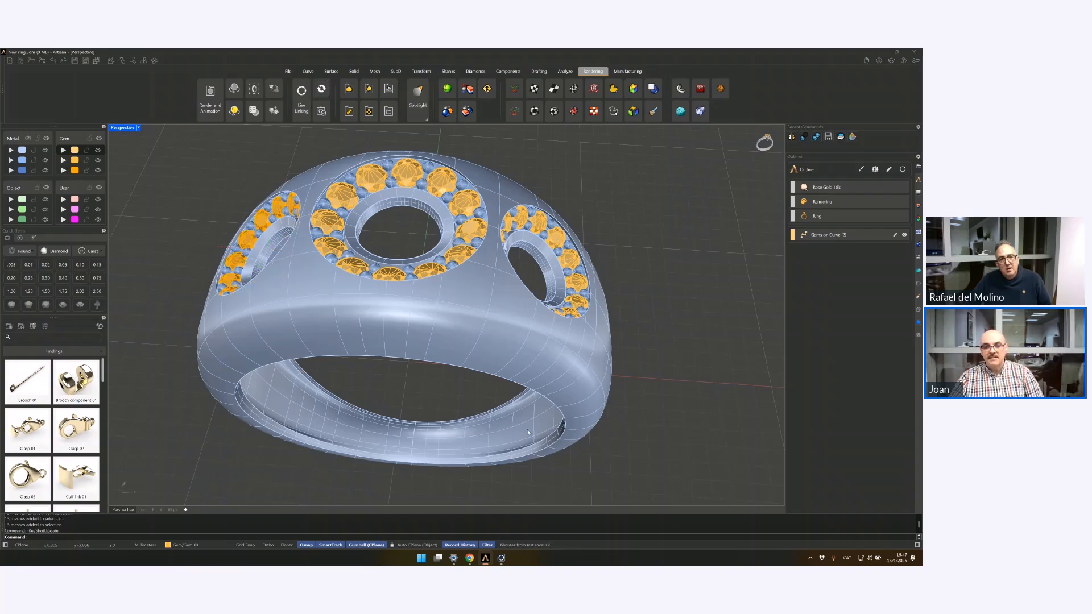
click(501, 559)
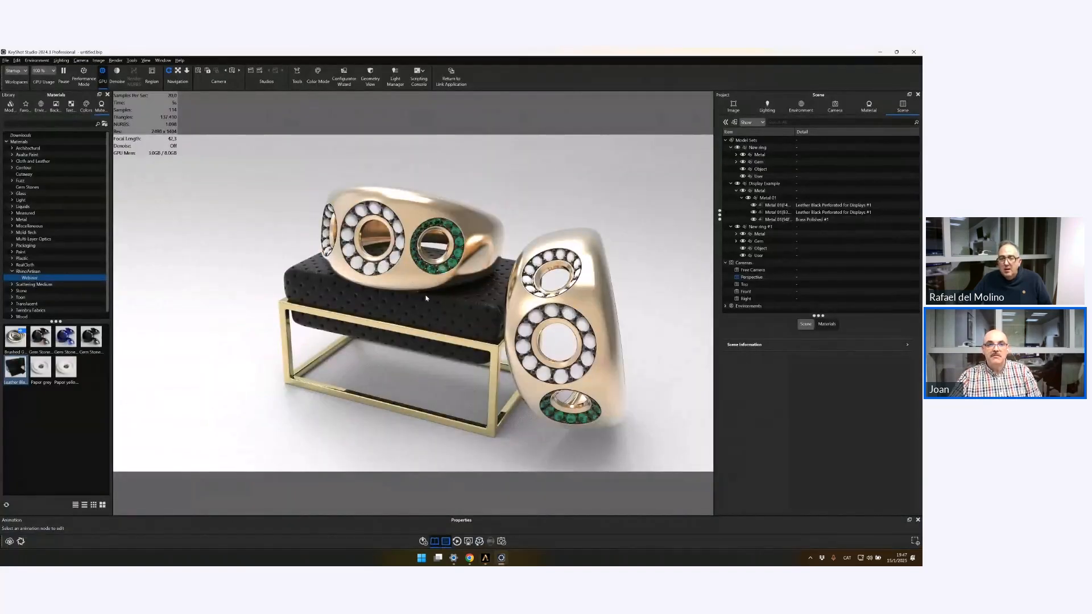
click(383, 266)
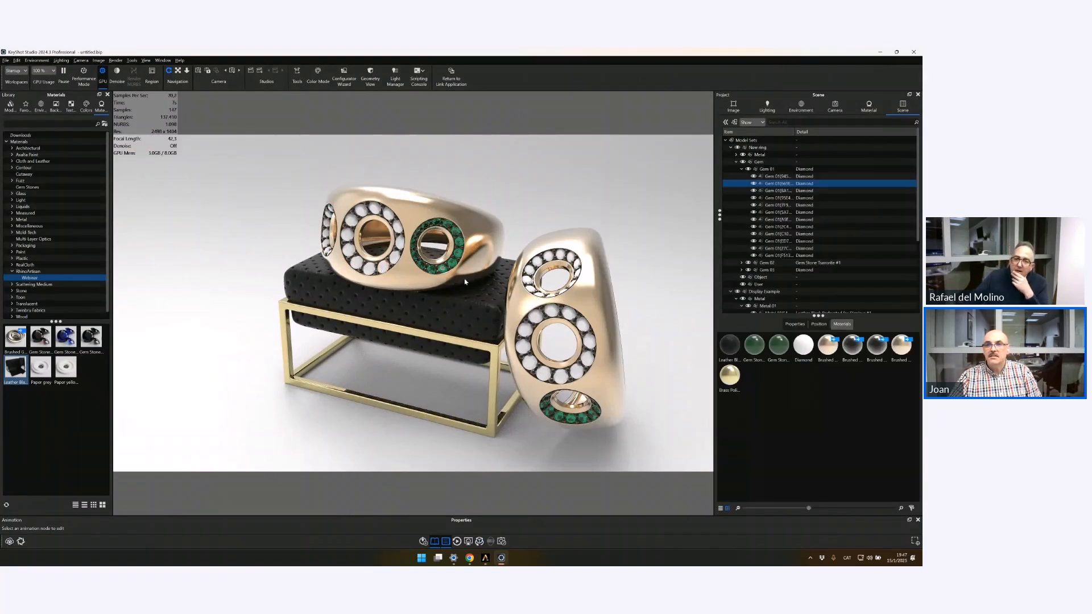
click(741, 169)
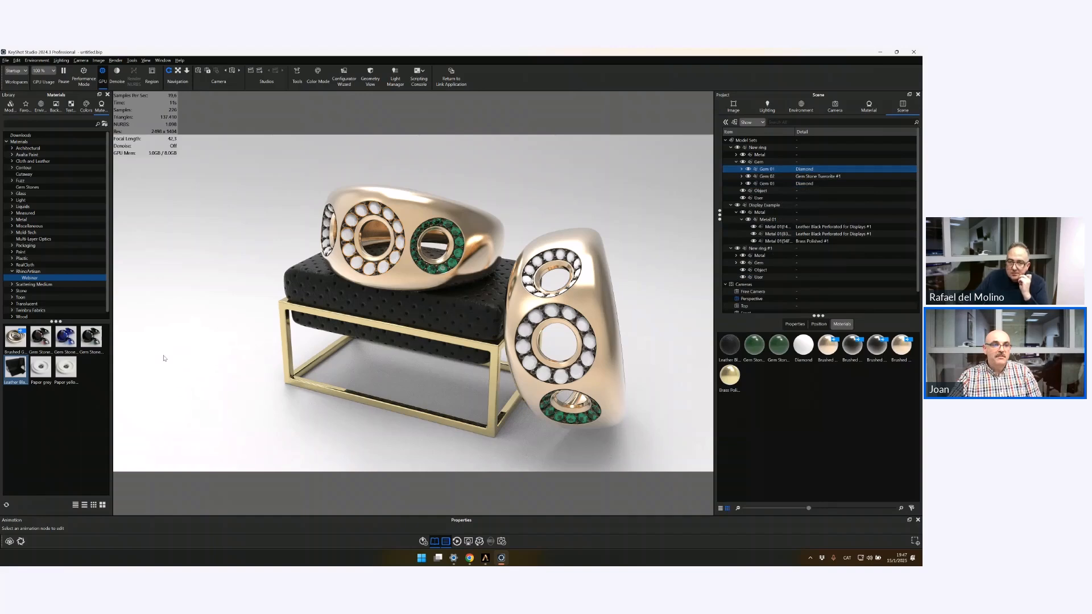
Step: Apply the Gem Stone Tsavorite material to the first ring's centre gems and link it with the existing material of that name
drag(91, 337, 402, 245)
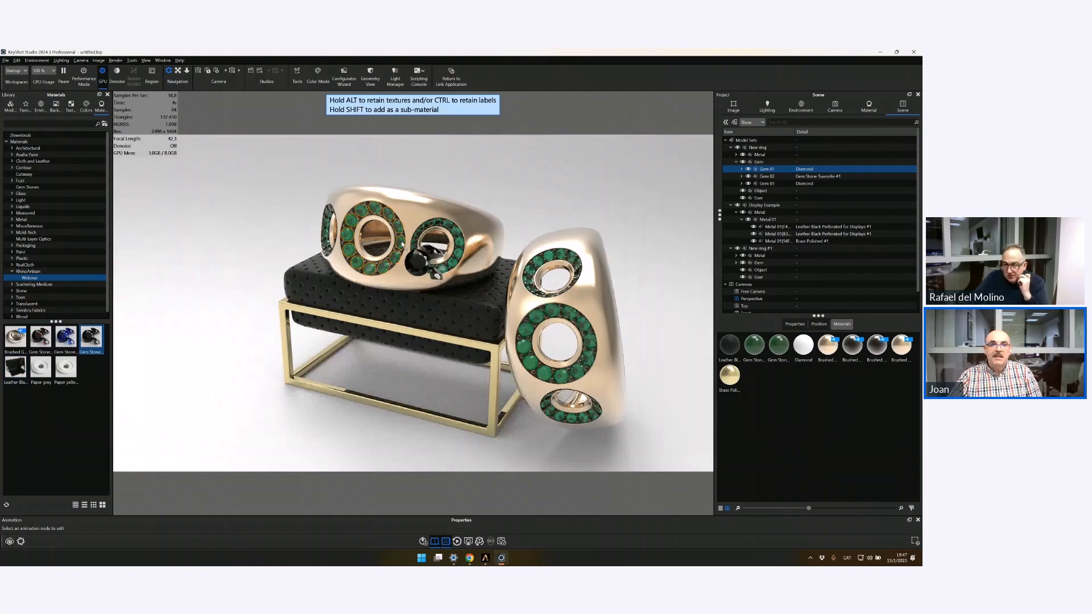
drag(402, 244, 401, 243)
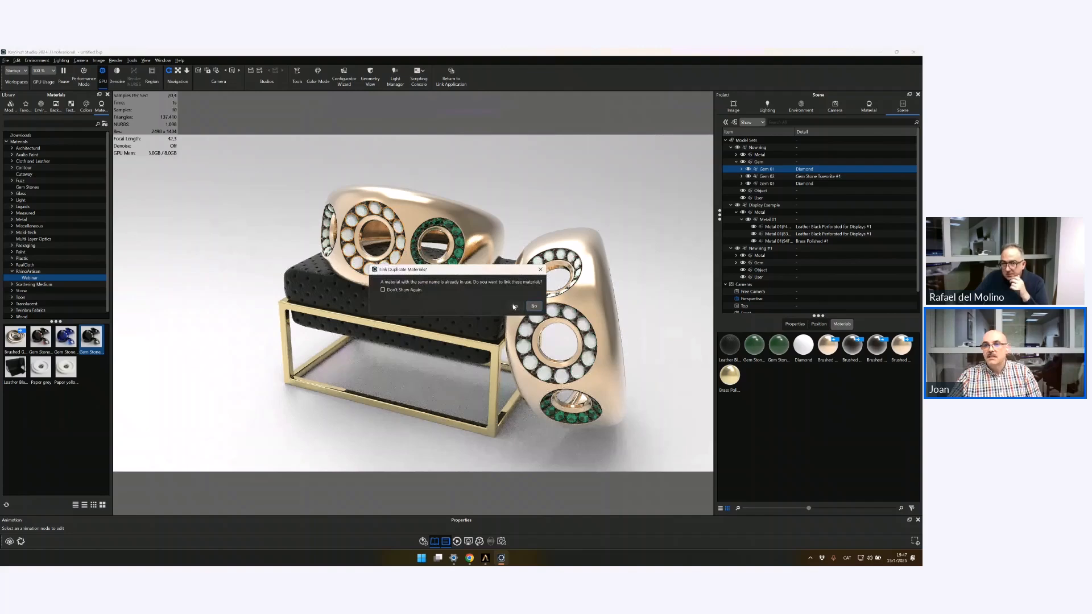
click(515, 306)
Step: Unlink the materials of the Gem 01, Gem 02 and Gem 03 groups in the duplicated ring, New ring #1
click(736, 263)
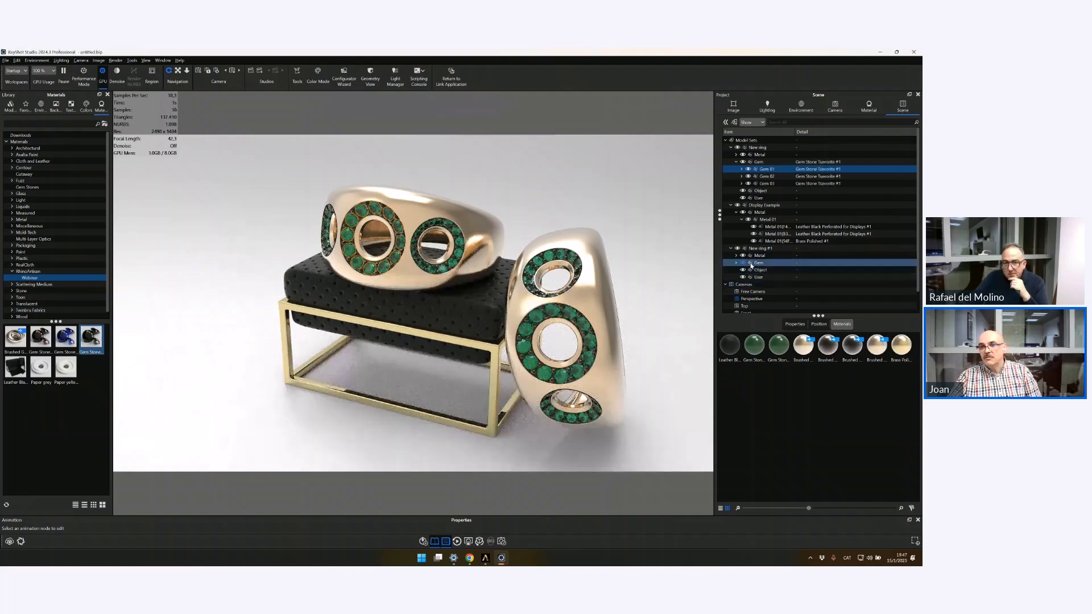
right_click(811, 270)
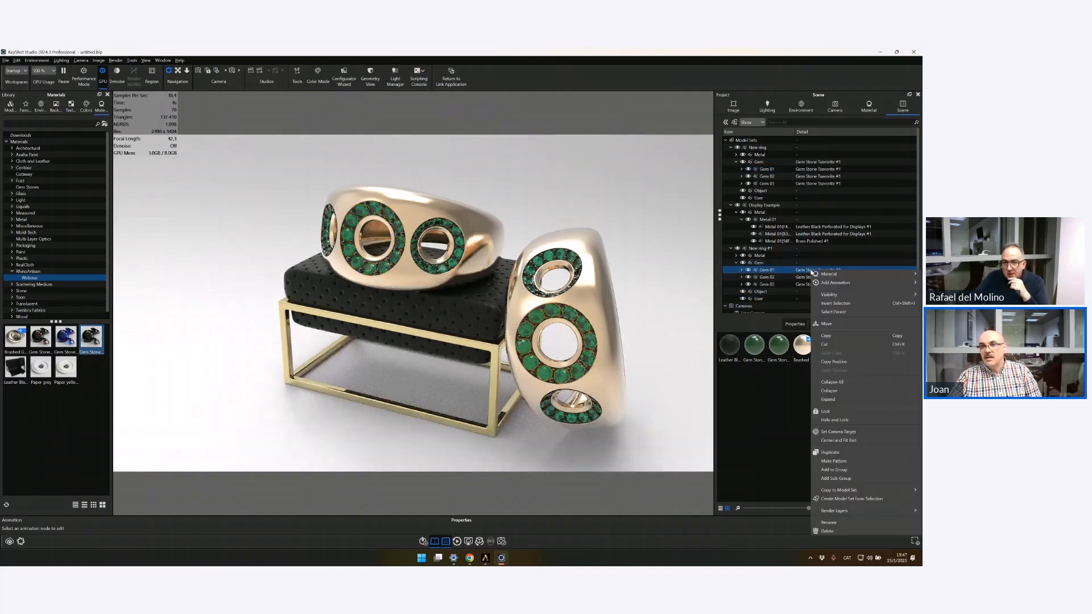
click(799, 270)
click(795, 324)
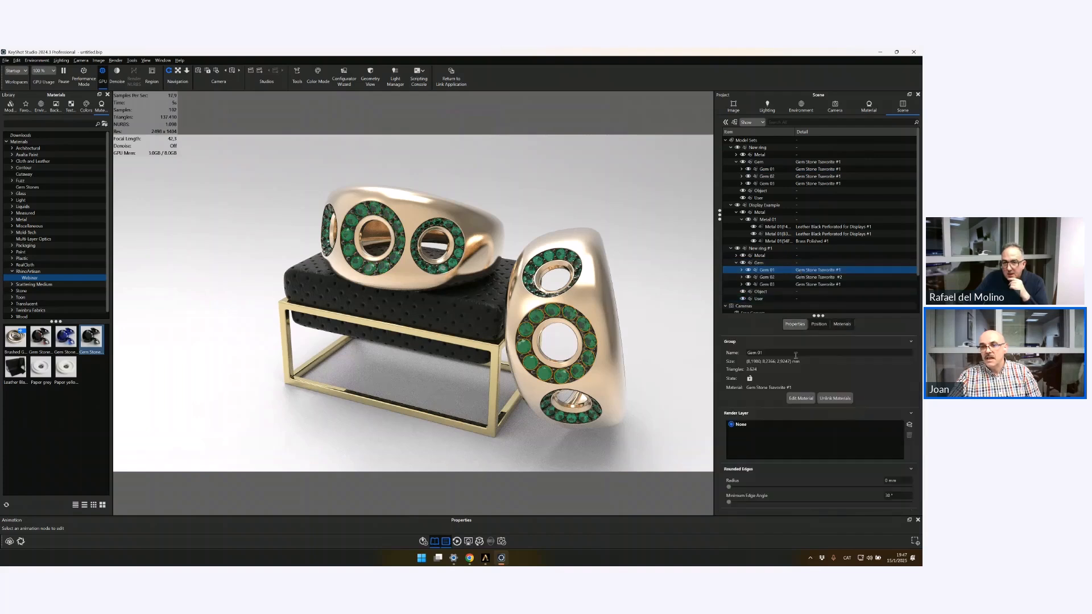
click(834, 398)
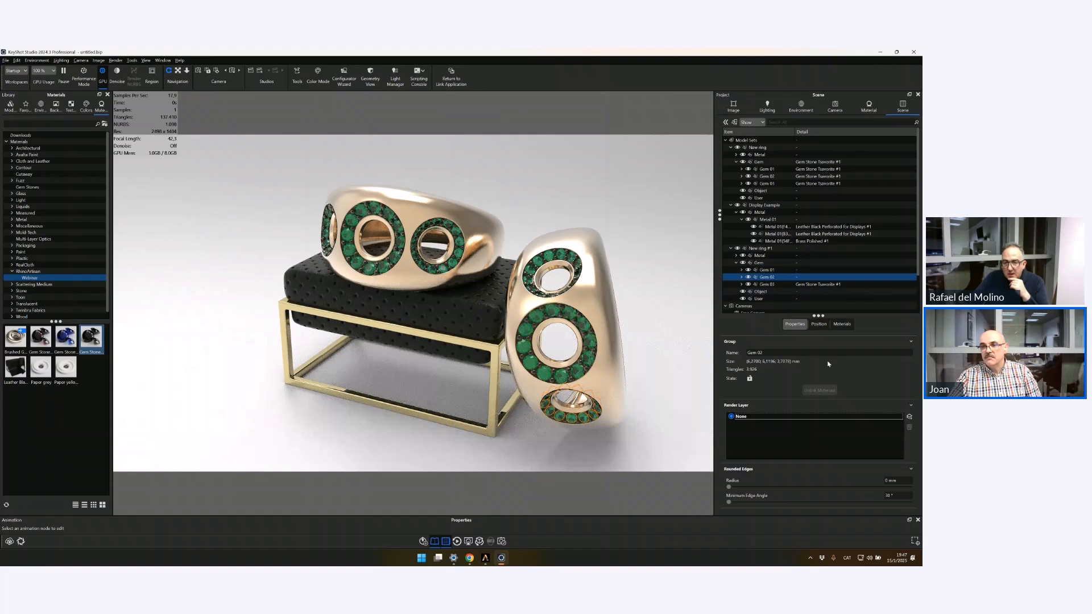
click(768, 284)
click(819, 390)
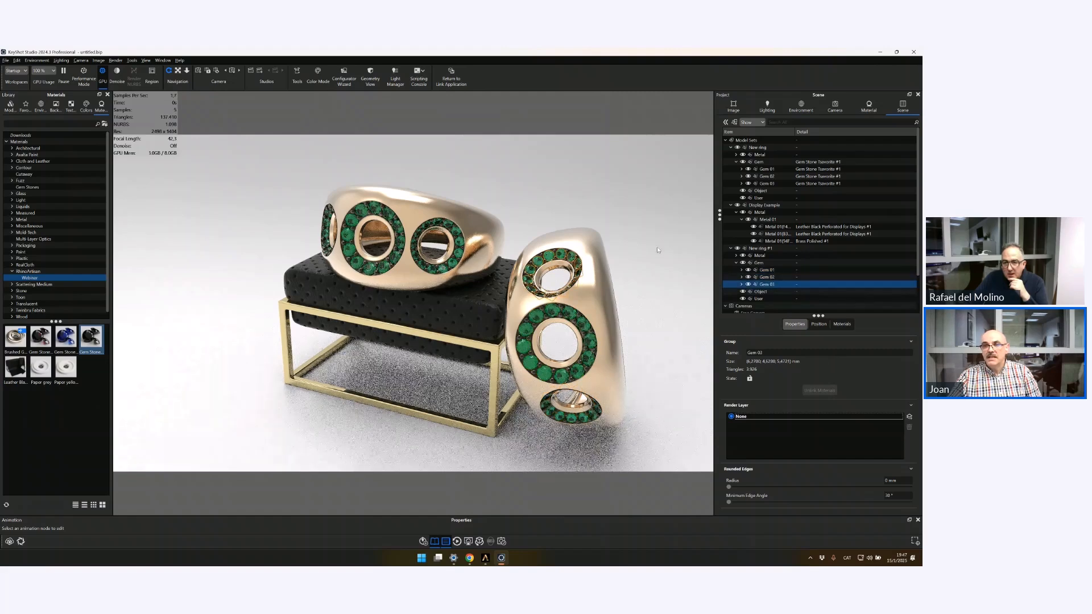
Step: Apply Gem Stone Sapphire to the duplicated ring's Gem 01 group and Gem Stone Pink Tourmaline to its Gem 03 group
click(766, 285)
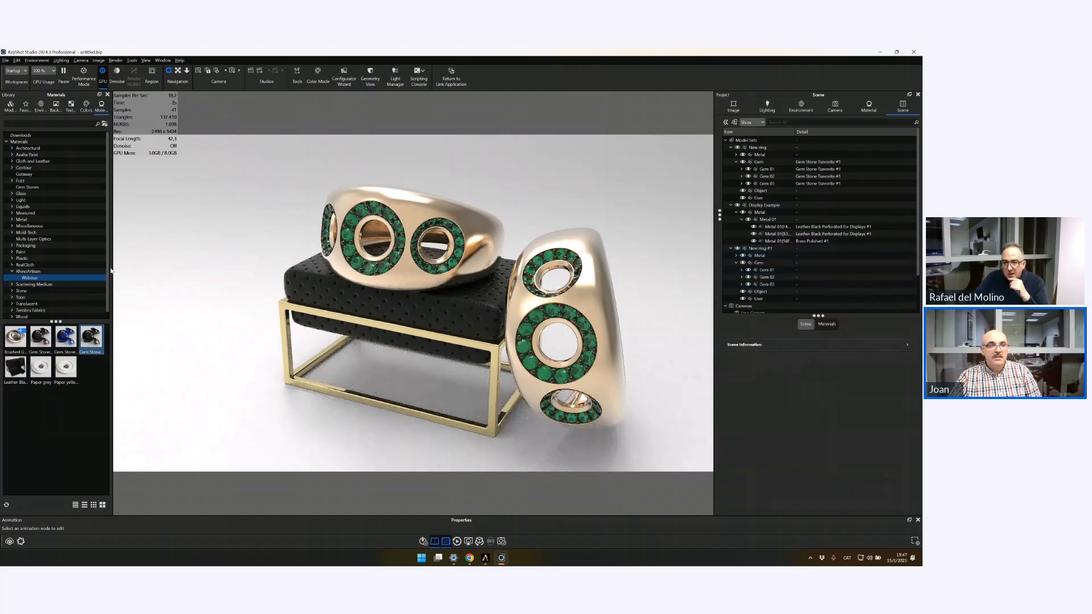
drag(66, 337, 811, 271)
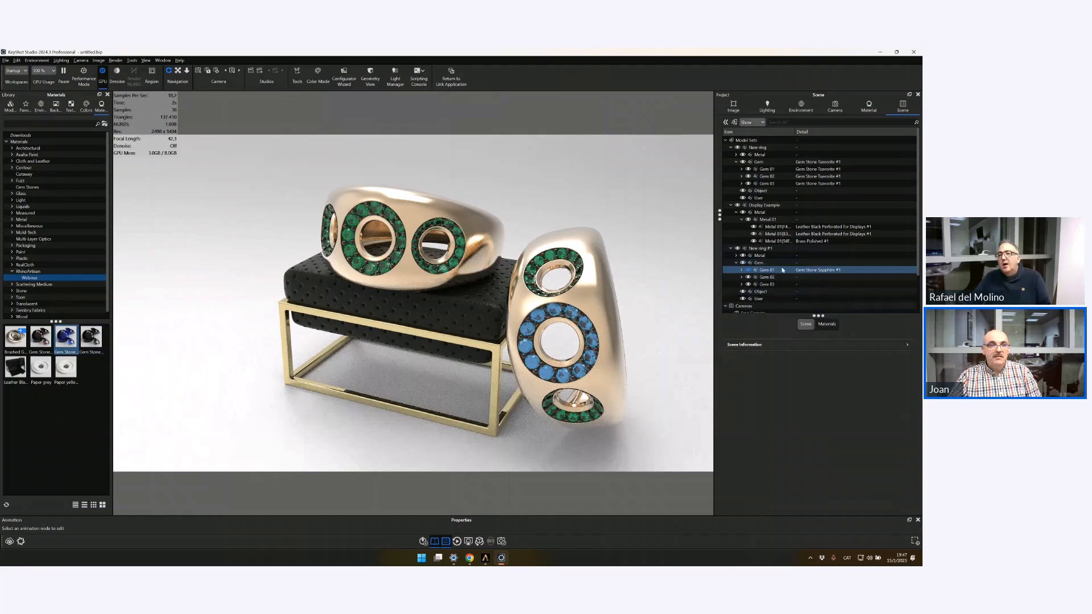
drag(38, 339, 833, 284)
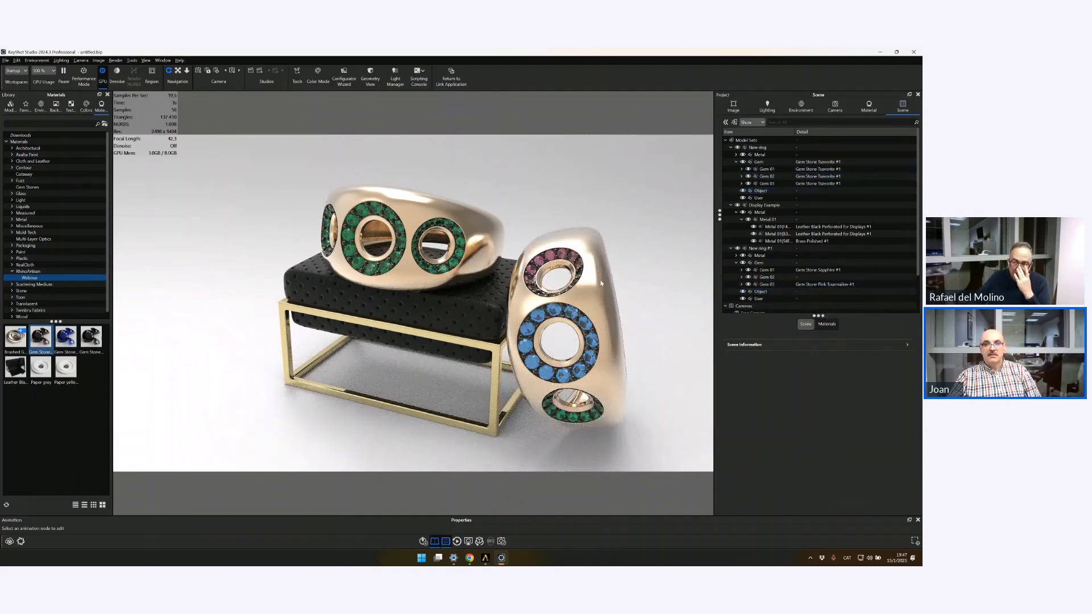
Step: Select the metal band of the ring on the cushion and set its rounded edges radius to 0 mm
drag(599, 280, 438, 405)
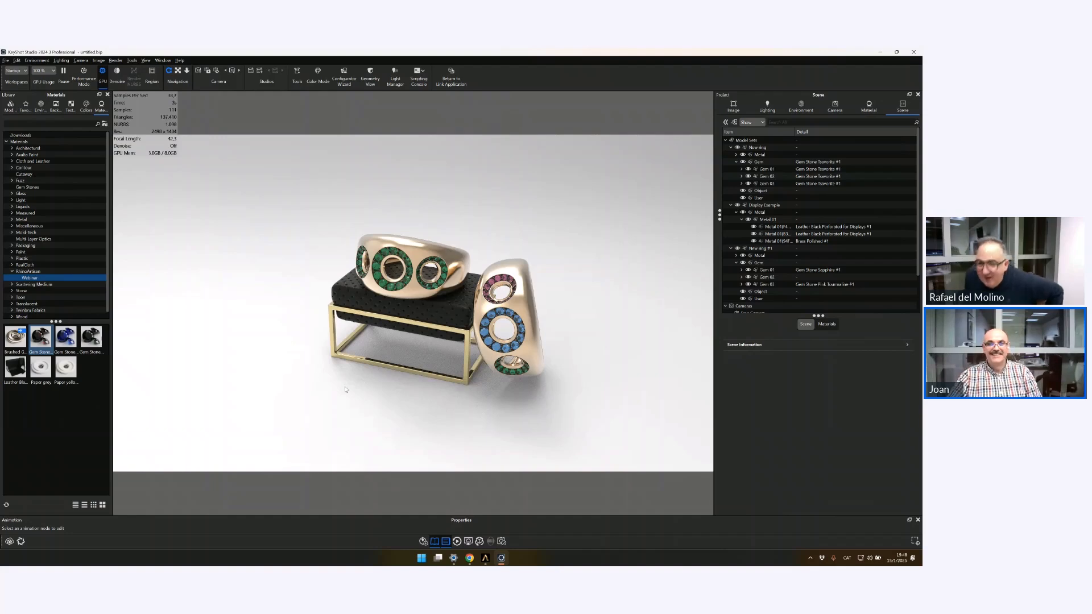
drag(345, 389, 304, 397)
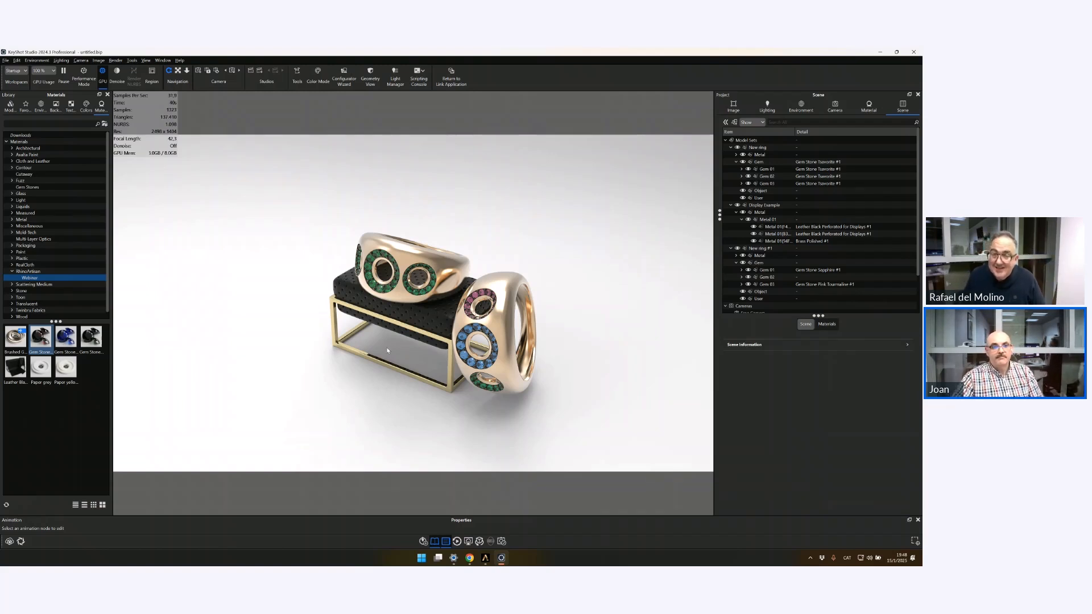
drag(387, 351, 314, 331)
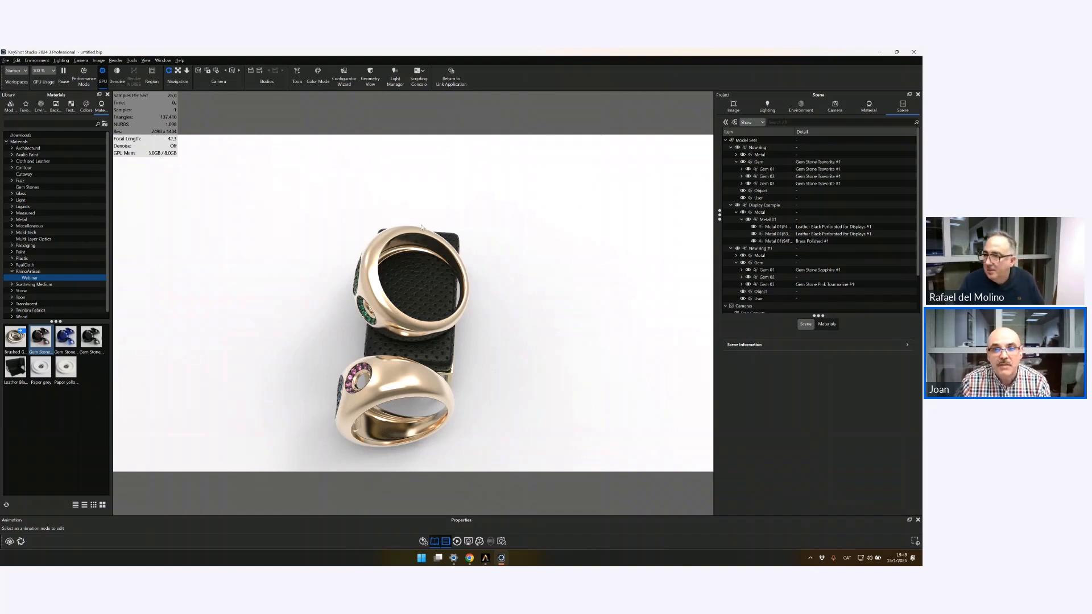
scroll(422, 227, up, 5)
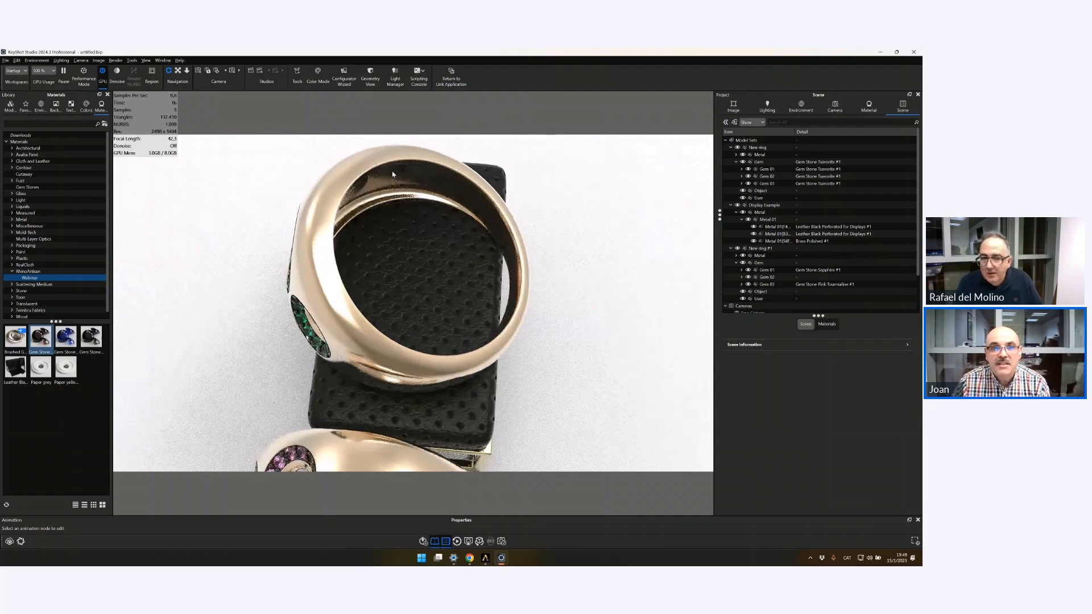
click(398, 150)
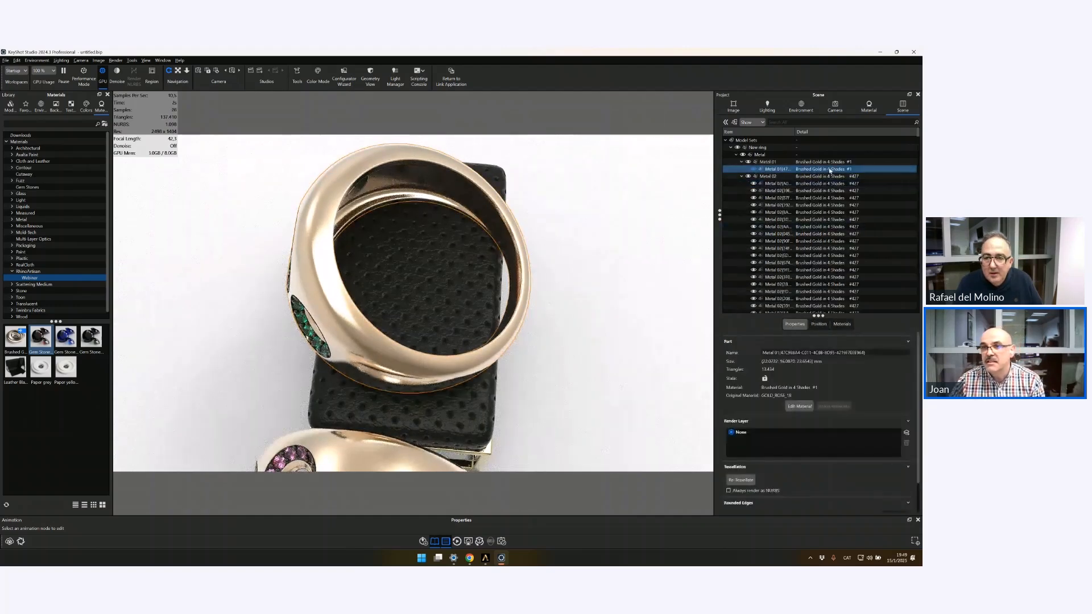
scroll(814, 373, down, 1)
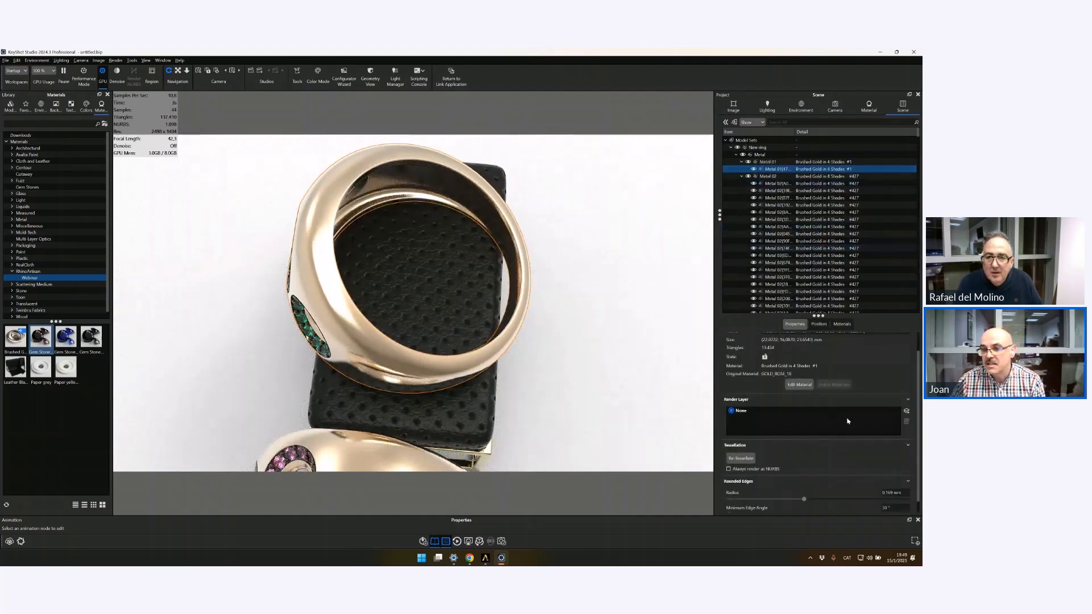
click(895, 480)
text(0)
key(Return)
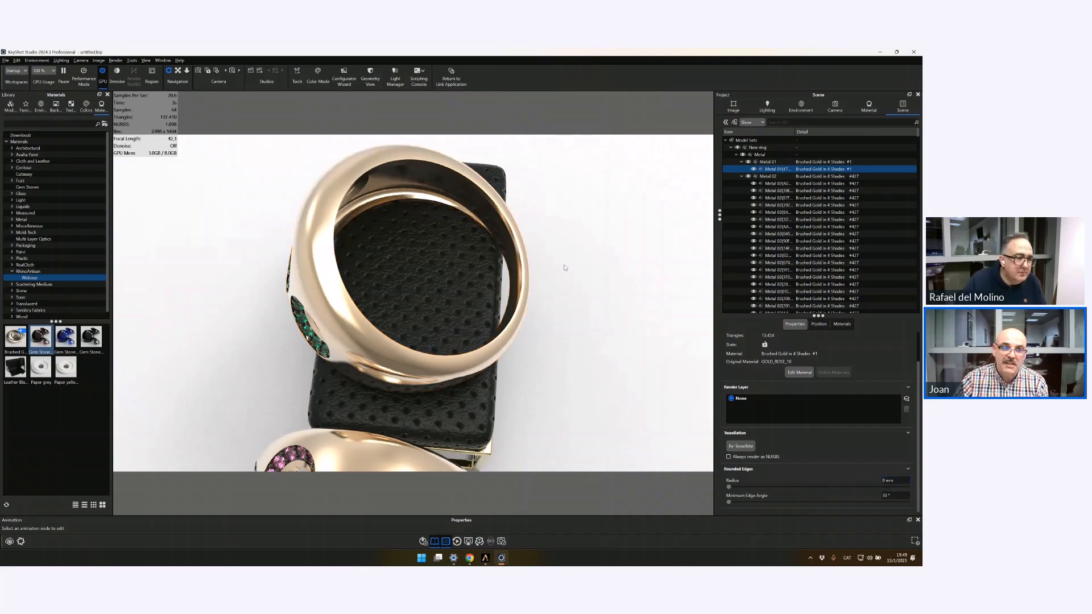
Step: Set the rounded edges radius of the selected ring band to 0.17 mm
drag(565, 267, 586, 245)
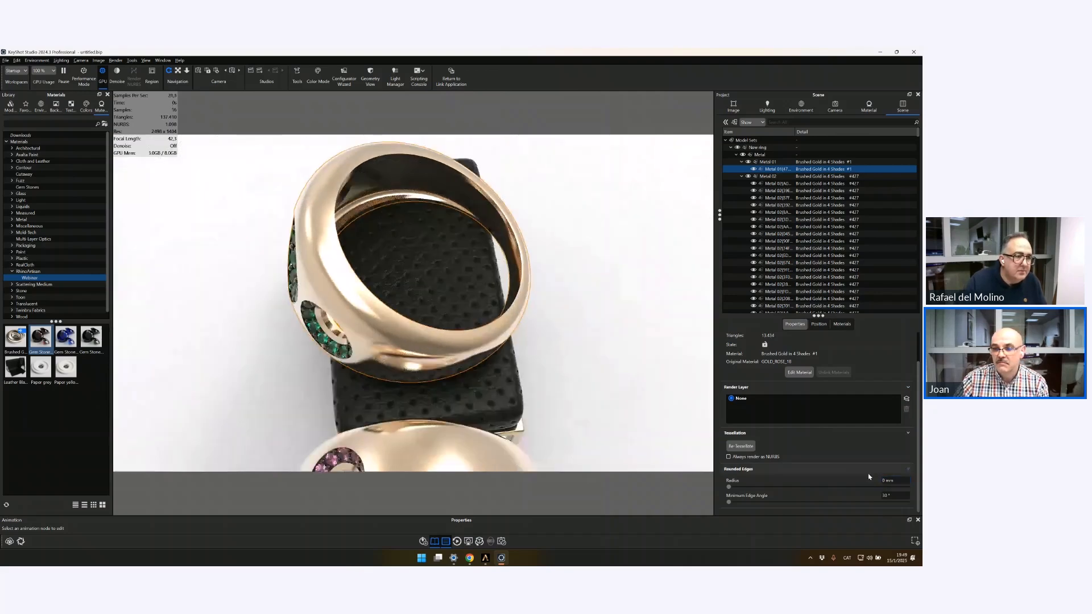
drag(901, 479, 862, 480)
text(0.17)
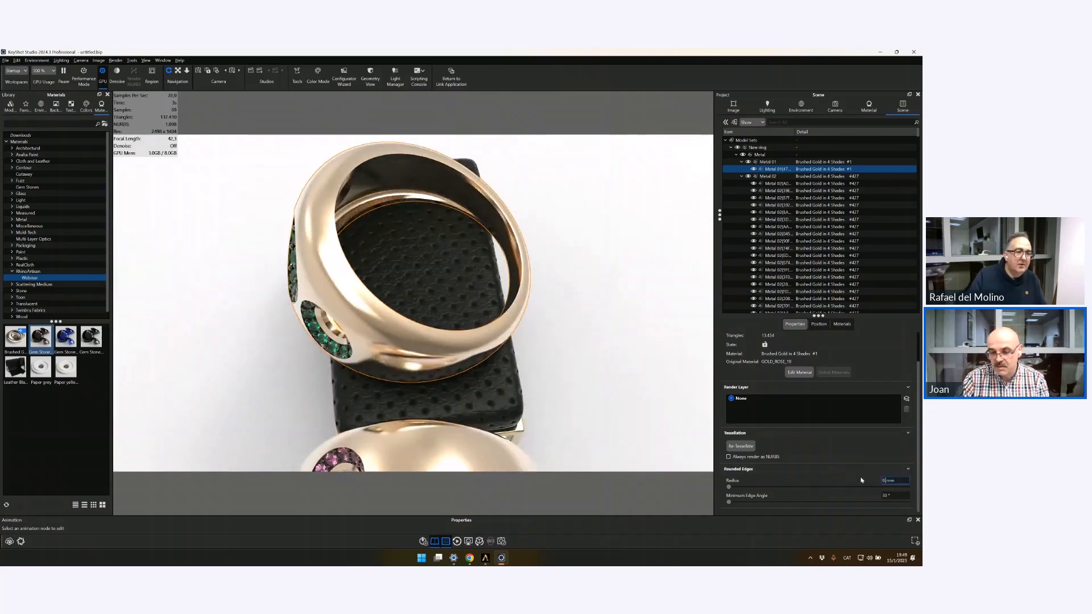
key(Return)
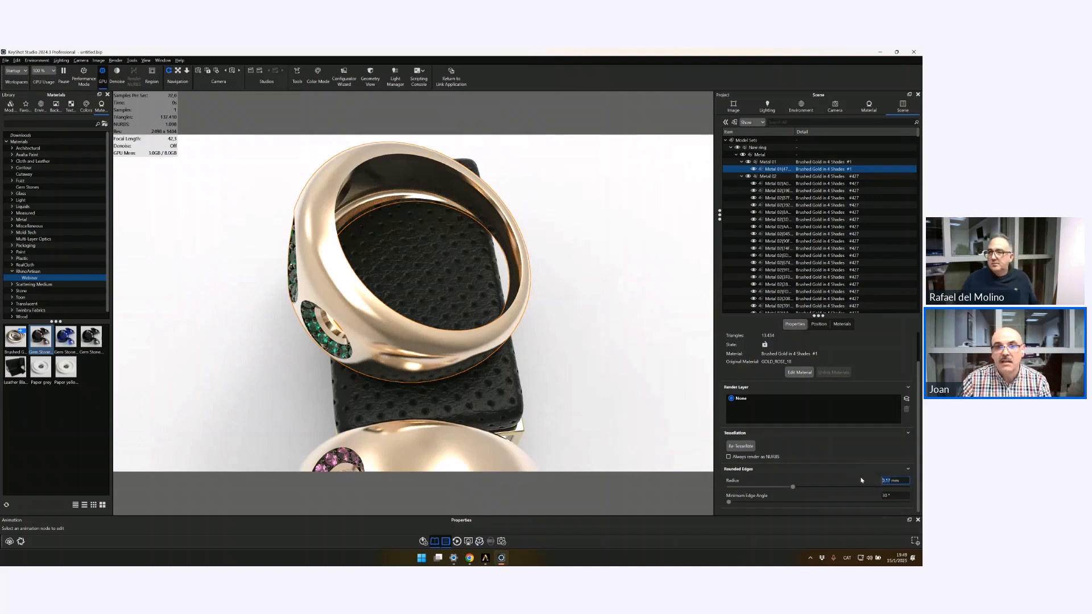
Step: Collapse the Metal 01 and Metal 02 groups under New ring in the scene tree and select the Metal 02 group
click(507, 224)
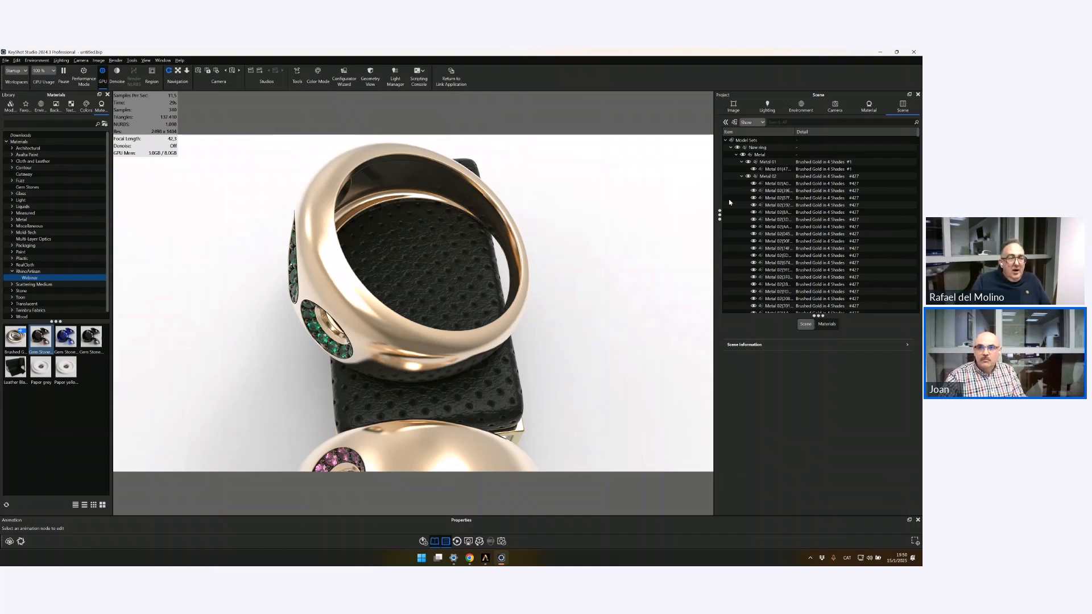
click(741, 162)
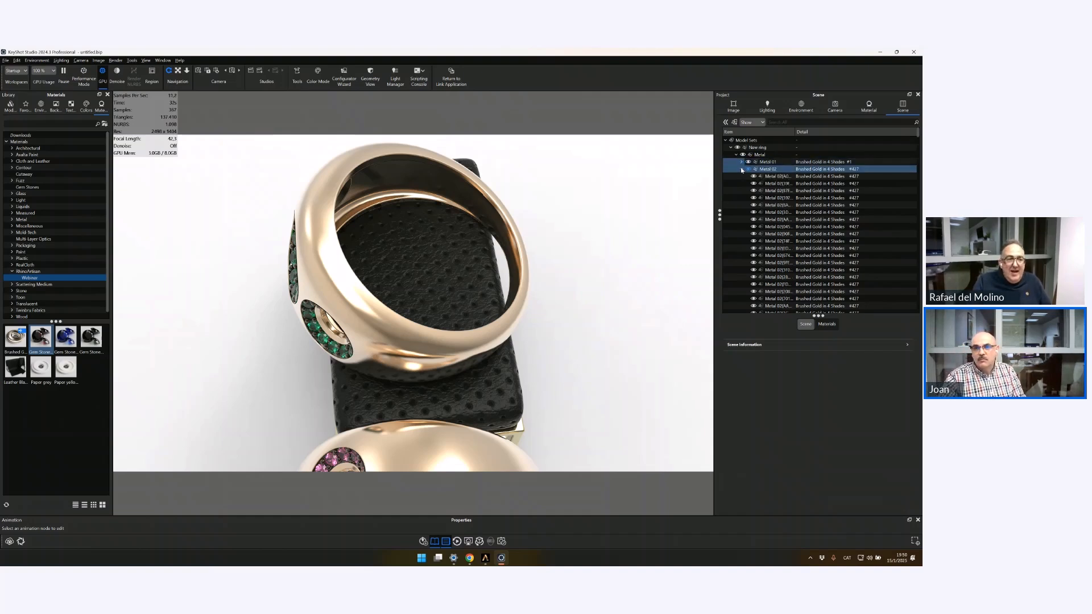
click(741, 169)
click(813, 169)
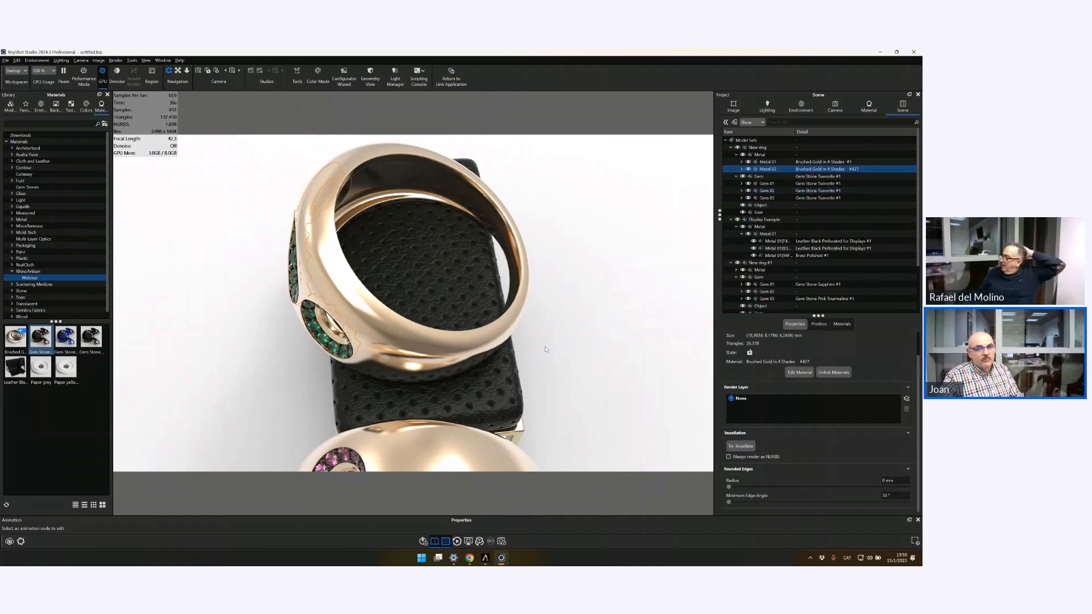
Step: Examine the whole composition of both rings and the cushion stand from the front and from an angle, with nothing selected
click(558, 346)
drag(558, 346, 731, 281)
scroll(414, 397, down, 5)
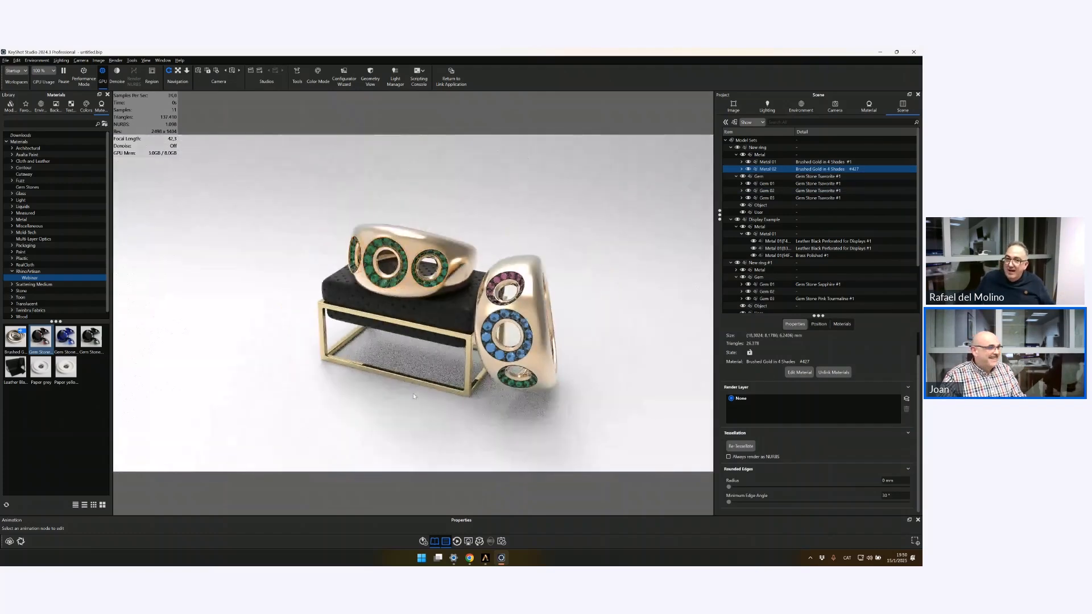
drag(414, 396, 410, 401)
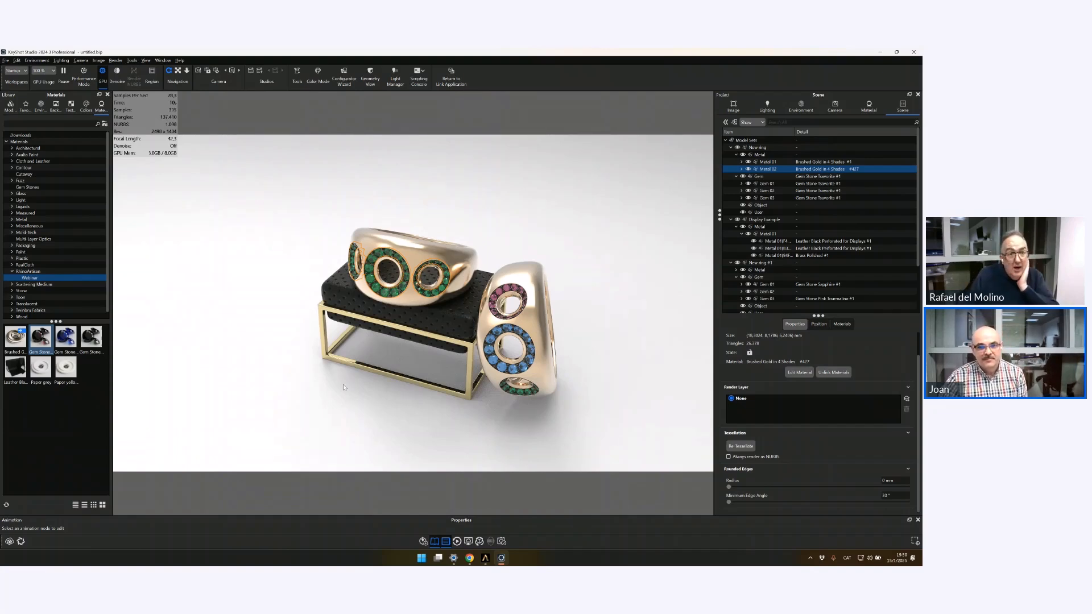
drag(347, 389, 274, 386)
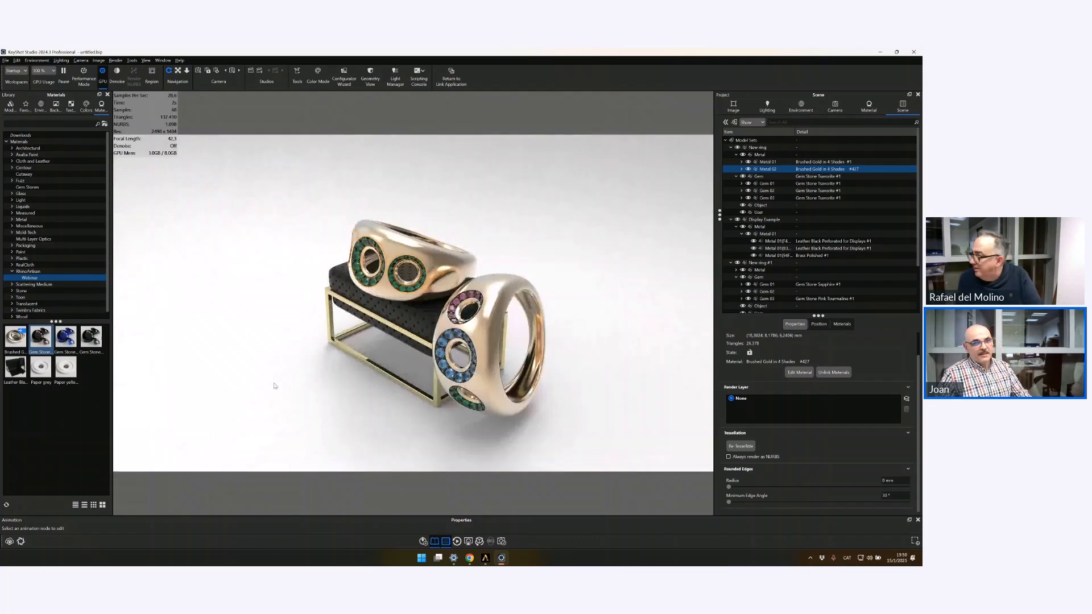
click(296, 382)
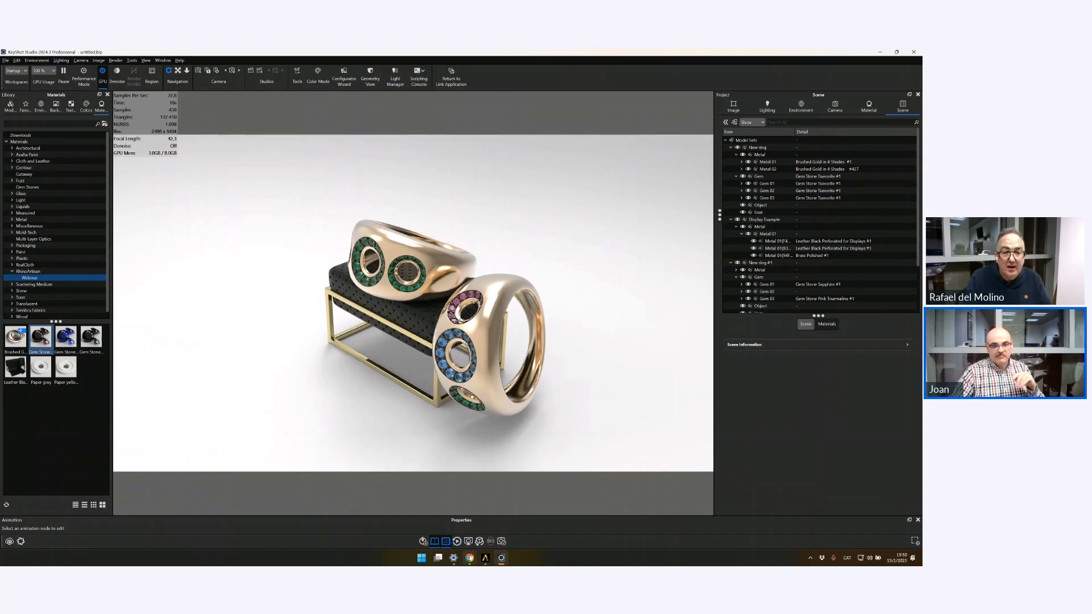
mouse_move(469, 559)
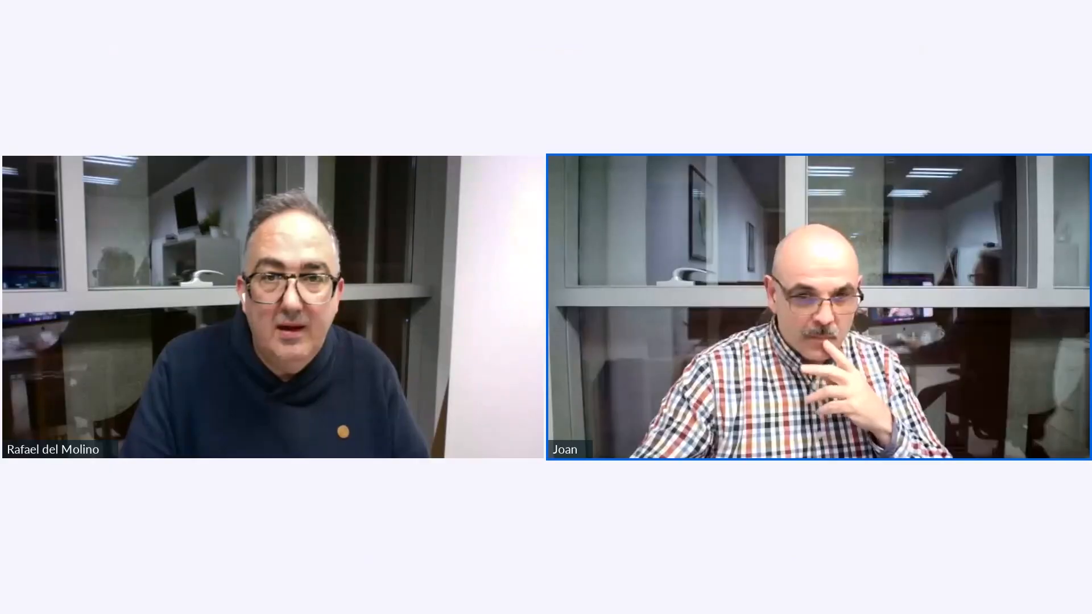